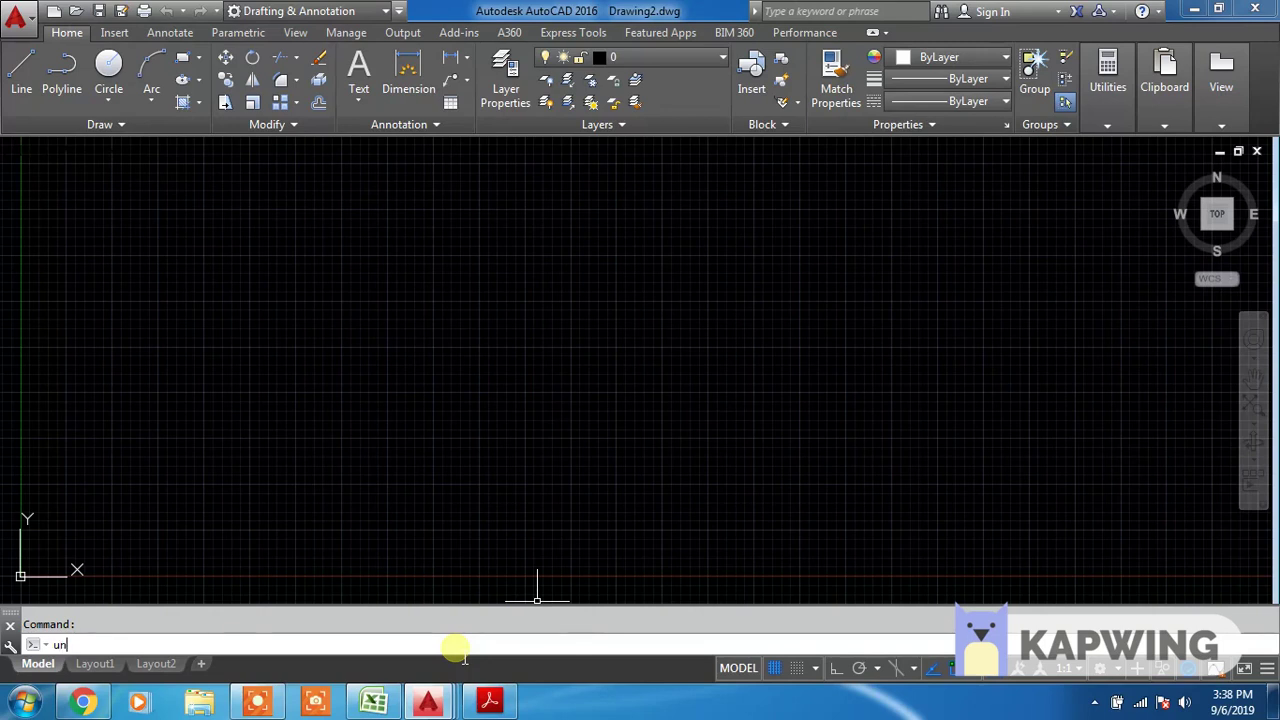
# Set Drawing Units length type to Engineering with 0'-0" precision
pyautogui.press('Return')
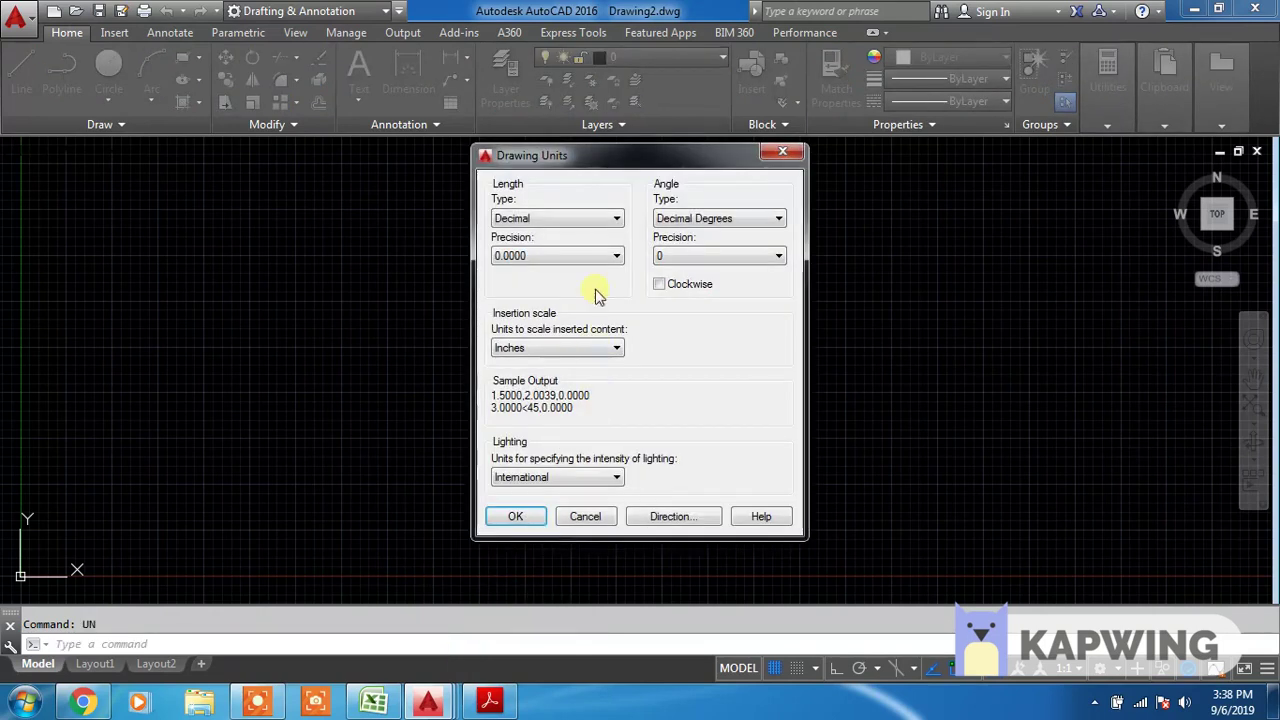
pyautogui.click(597, 220)
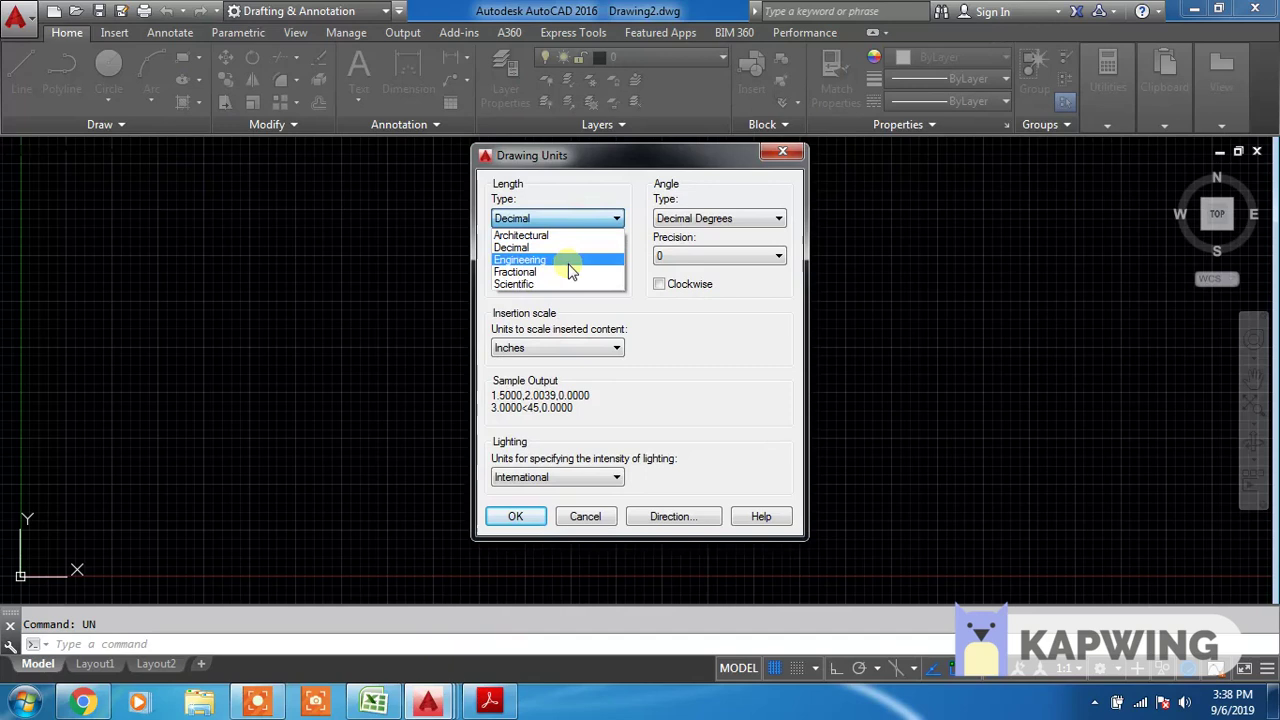
pyautogui.click(570, 270)
pyautogui.click(570, 260)
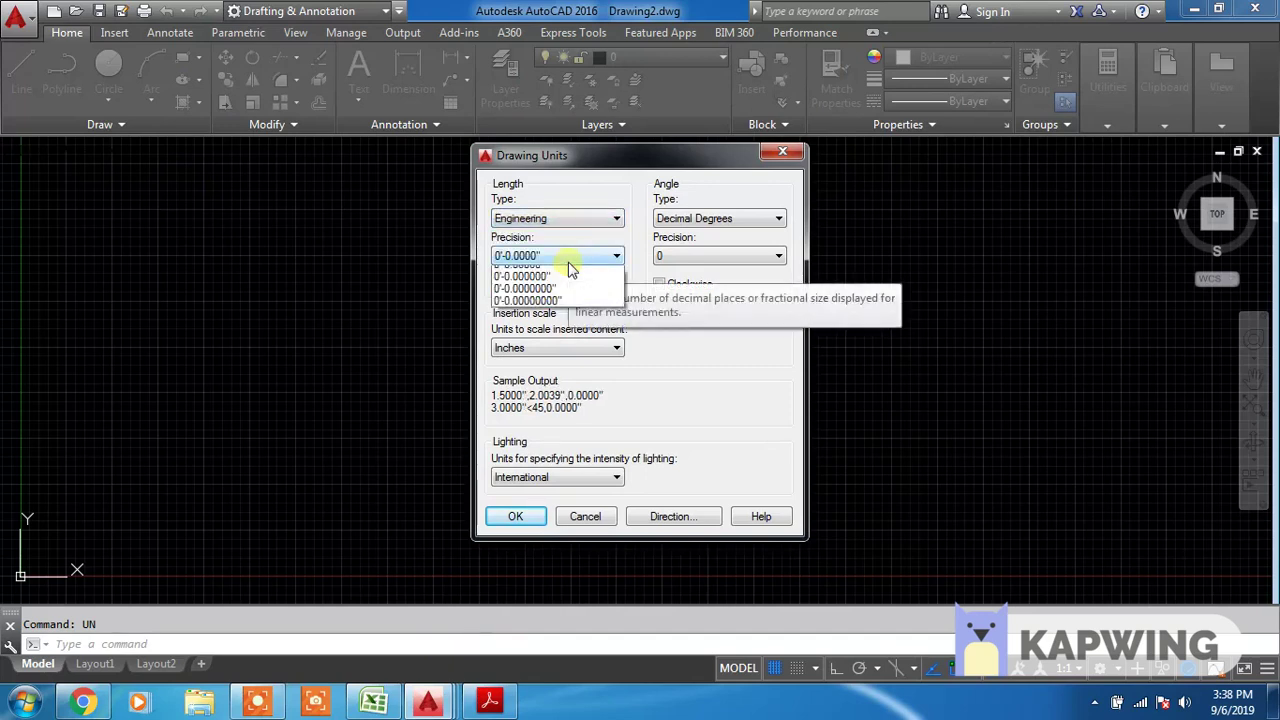
pyautogui.click(508, 272)
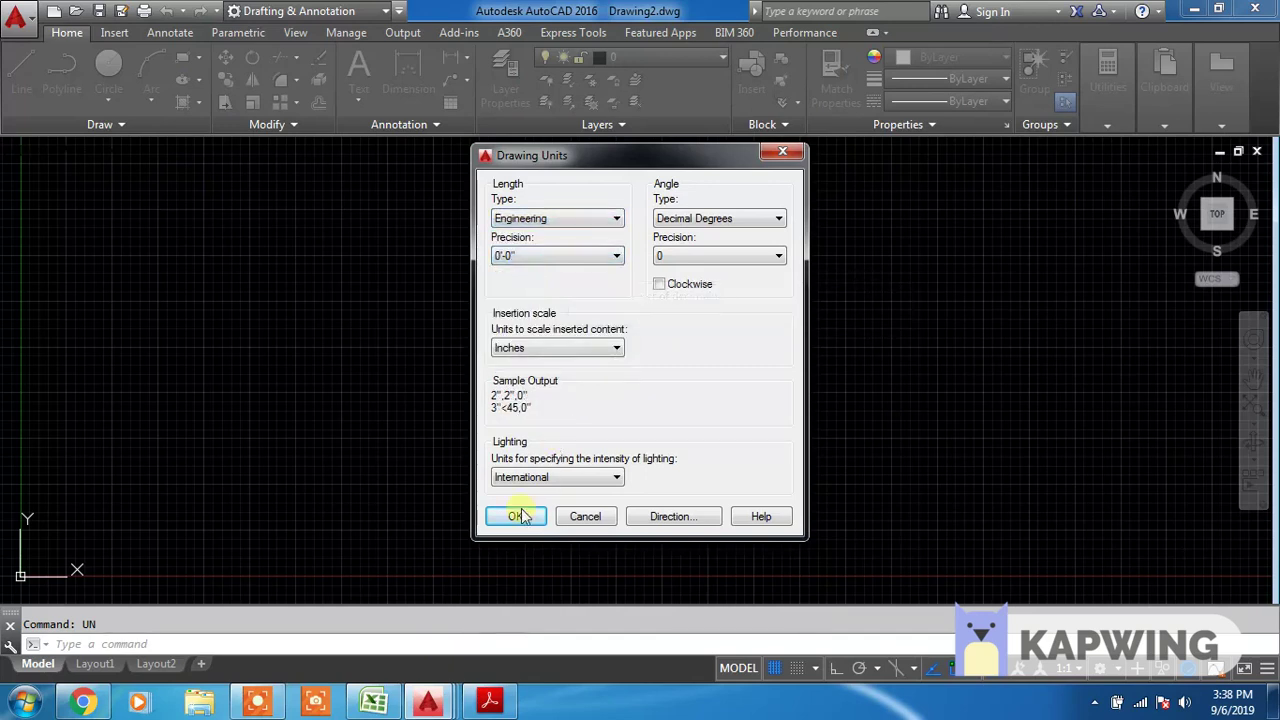
pyautogui.click(518, 516)
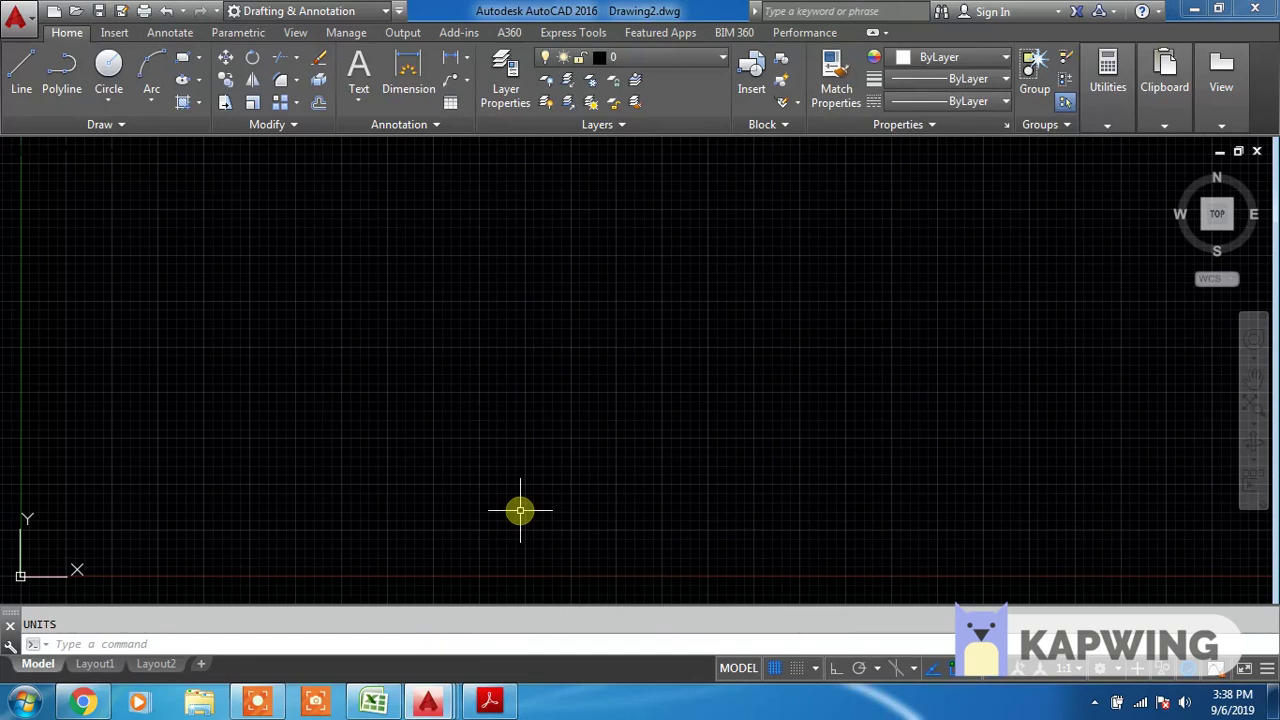
# Give the Standard dimension style Engineering primary units at 0'-0" precision and make it current
pyautogui.write('D')
pyautogui.press('Return')
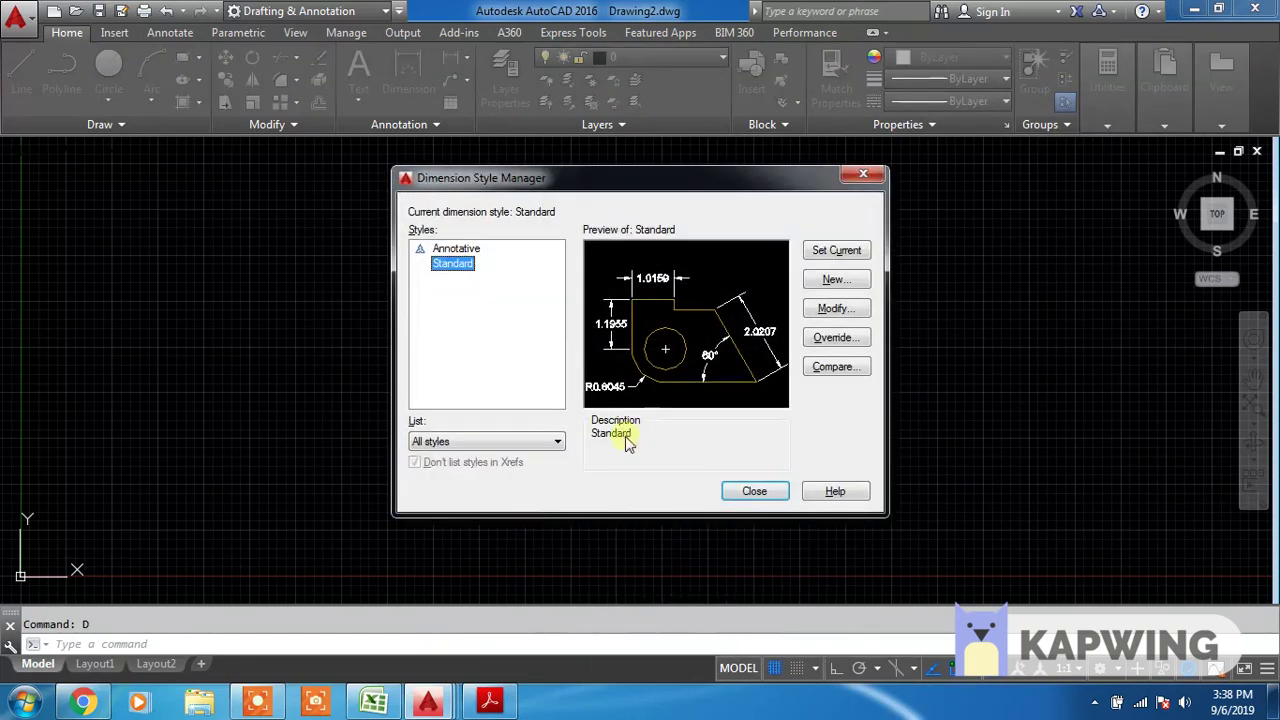
pyautogui.click(836, 308)
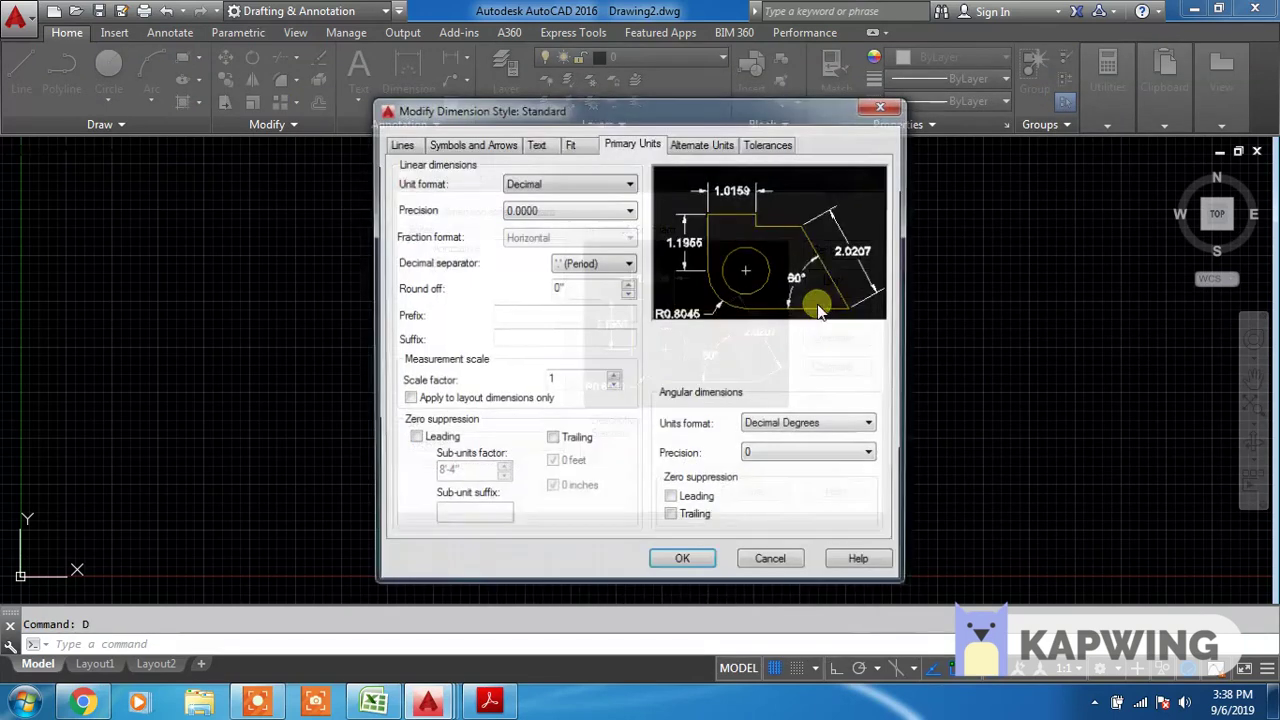
pyautogui.click(537, 188)
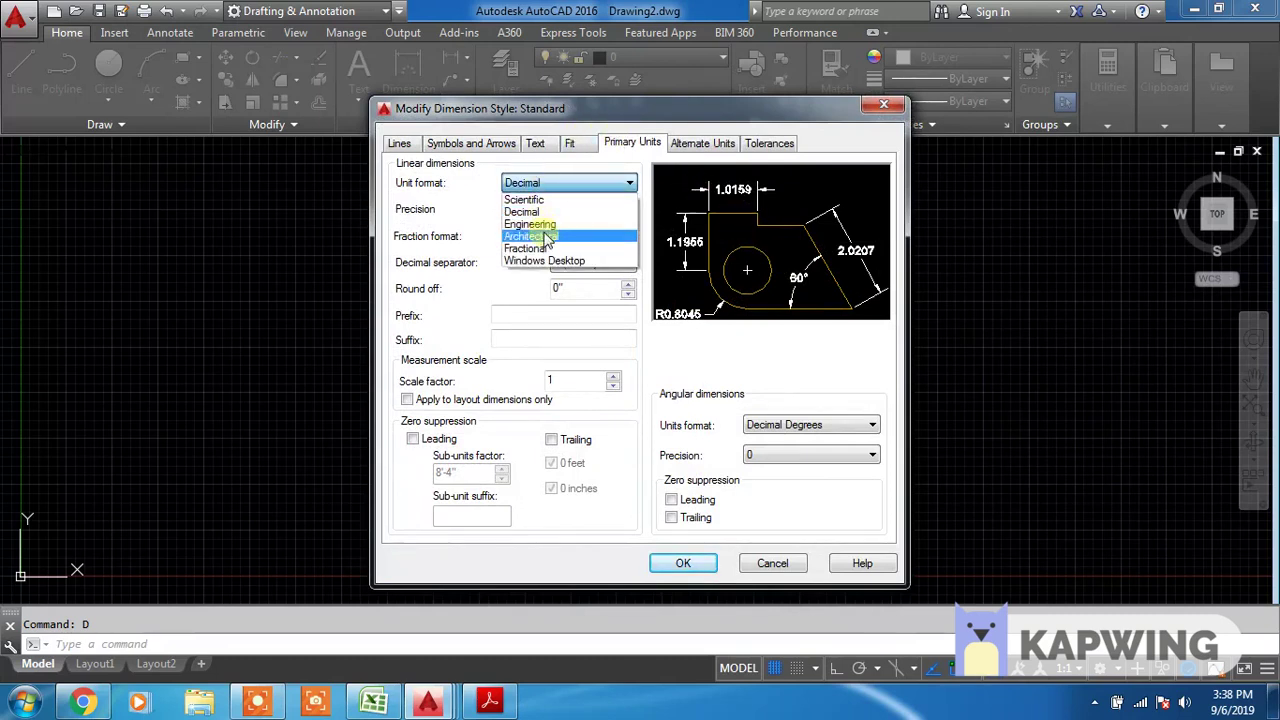
pyautogui.click(557, 225)
pyautogui.click(556, 210)
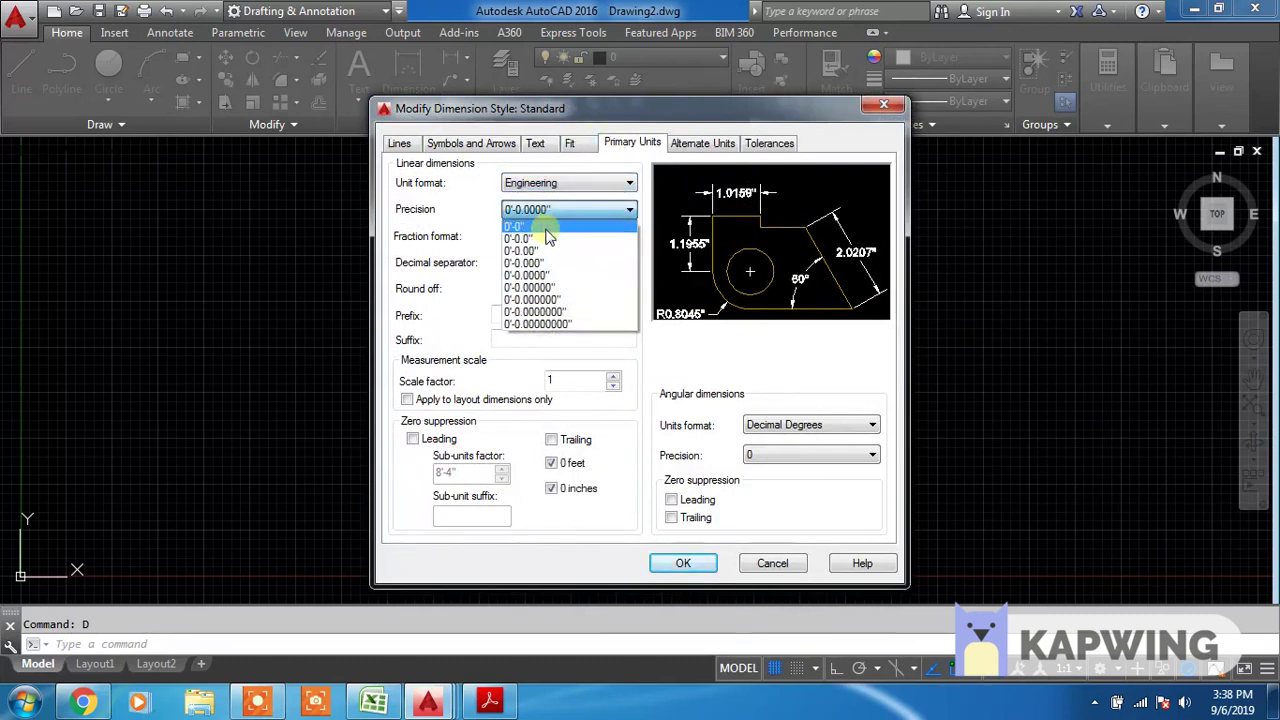
pyautogui.click(551, 229)
pyautogui.click(685, 564)
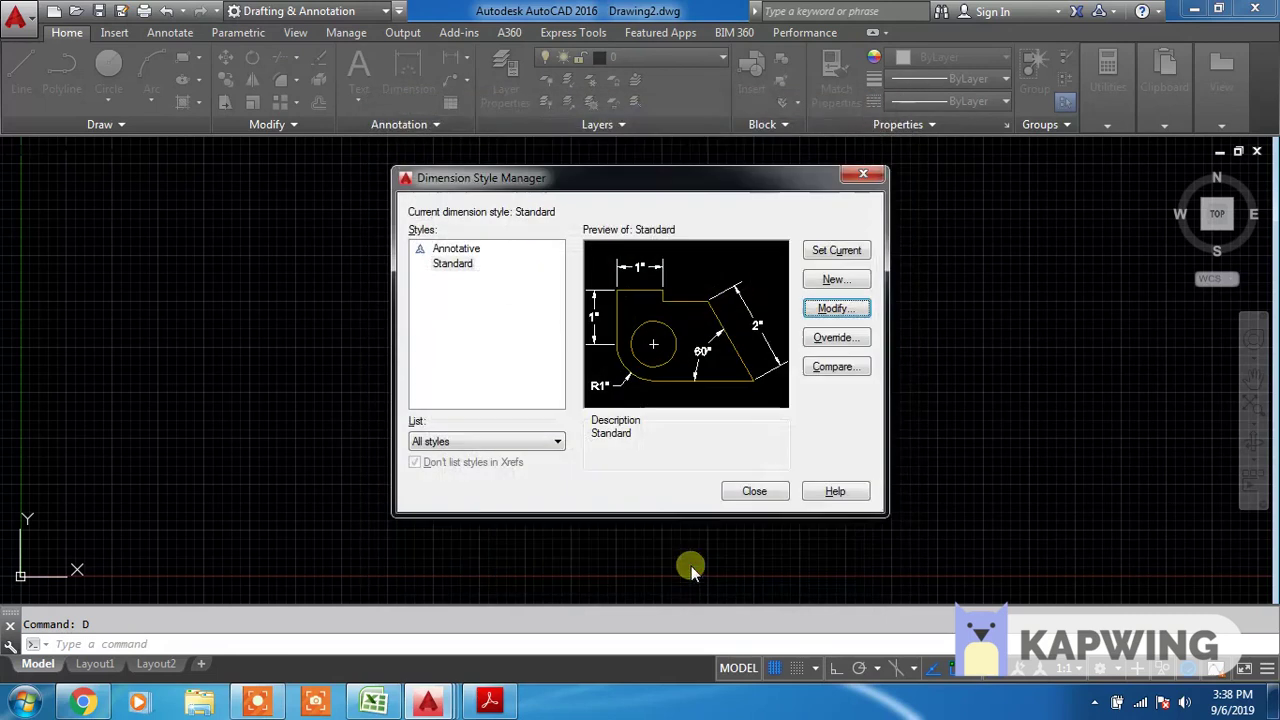
pyautogui.click(856, 255)
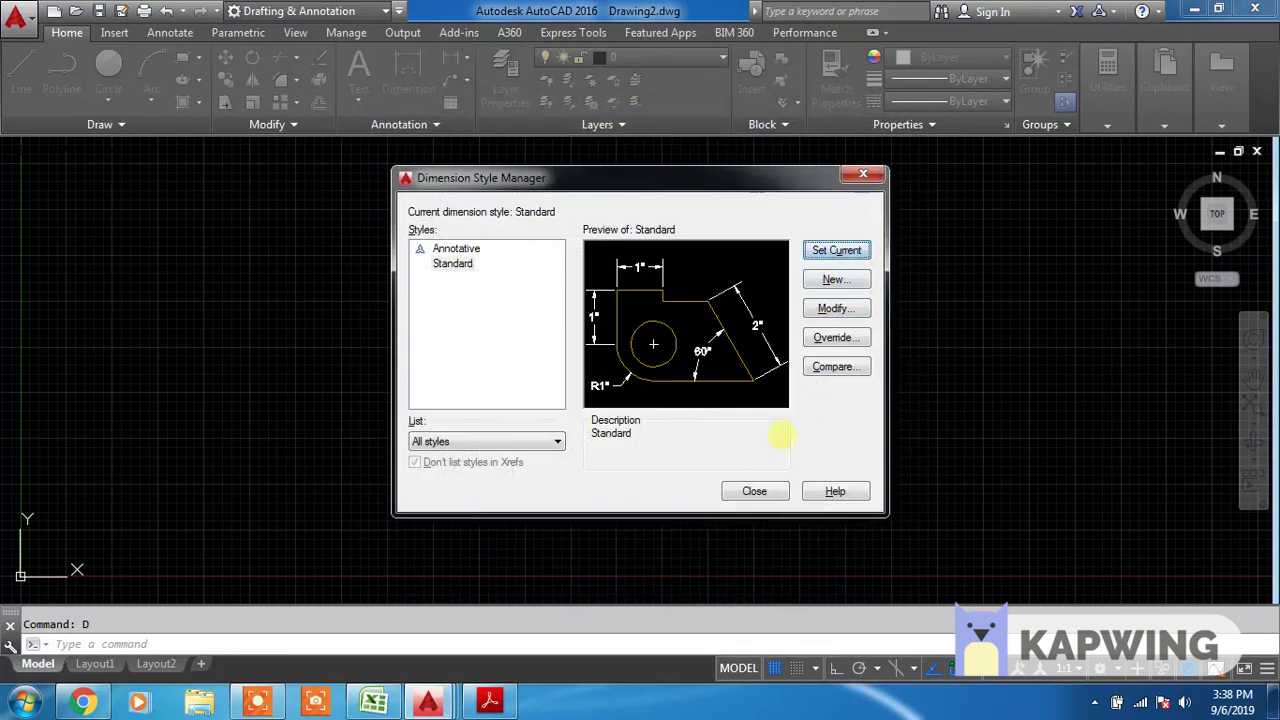
pyautogui.click(779, 490)
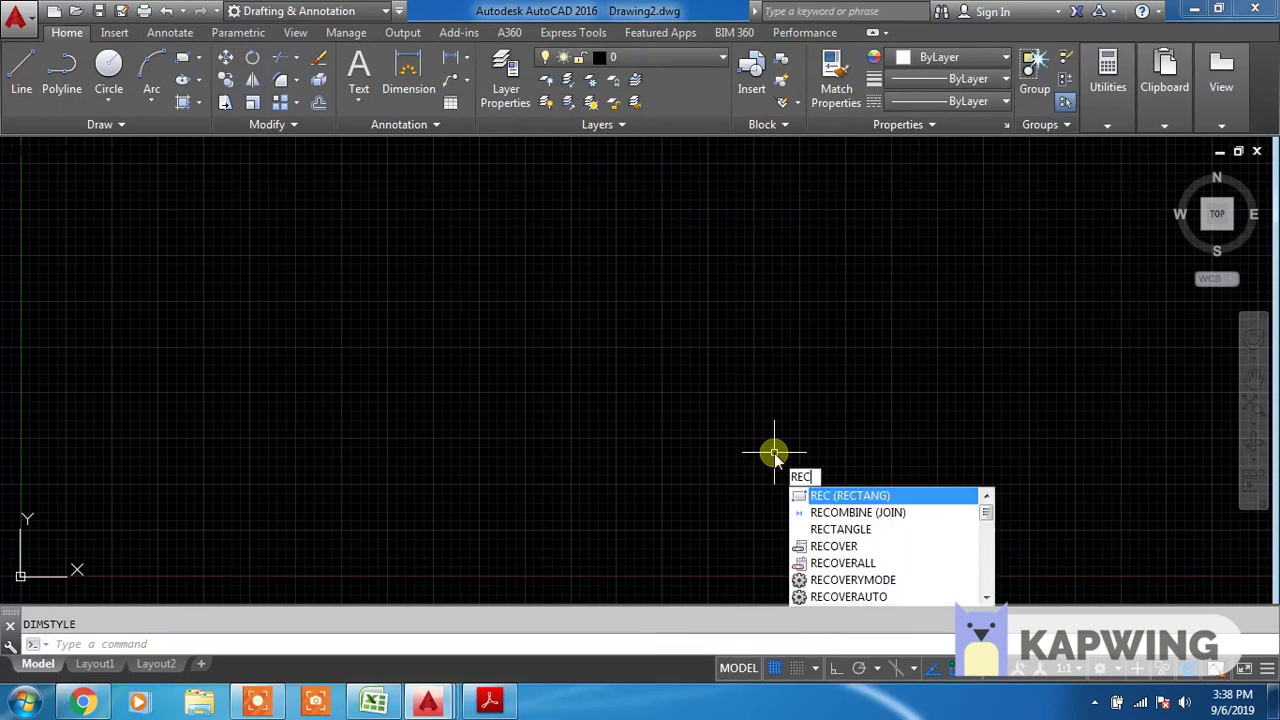
# Start a rectangle at a picked corner and enter dimensions of 20' length and 50' width
pyautogui.press('Return')
pyautogui.click(465, 237)
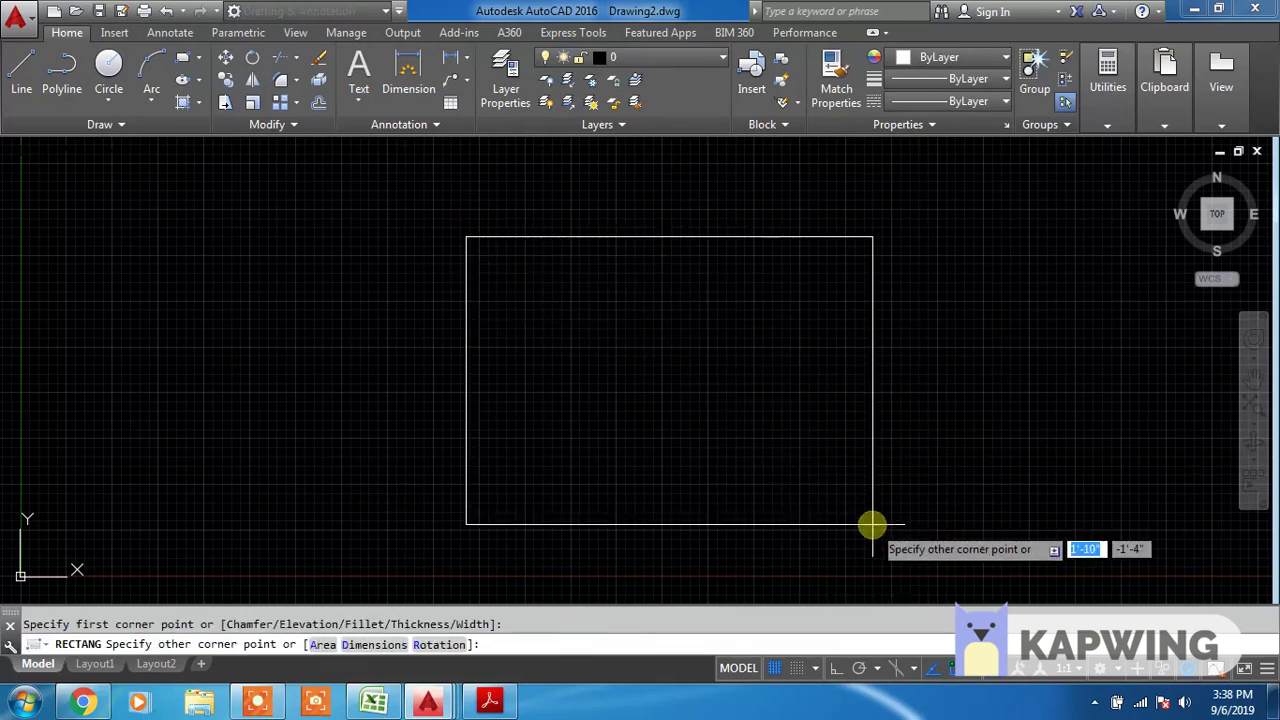
pyautogui.write('d')
pyautogui.press('Return')
pyautogui.write("20'")
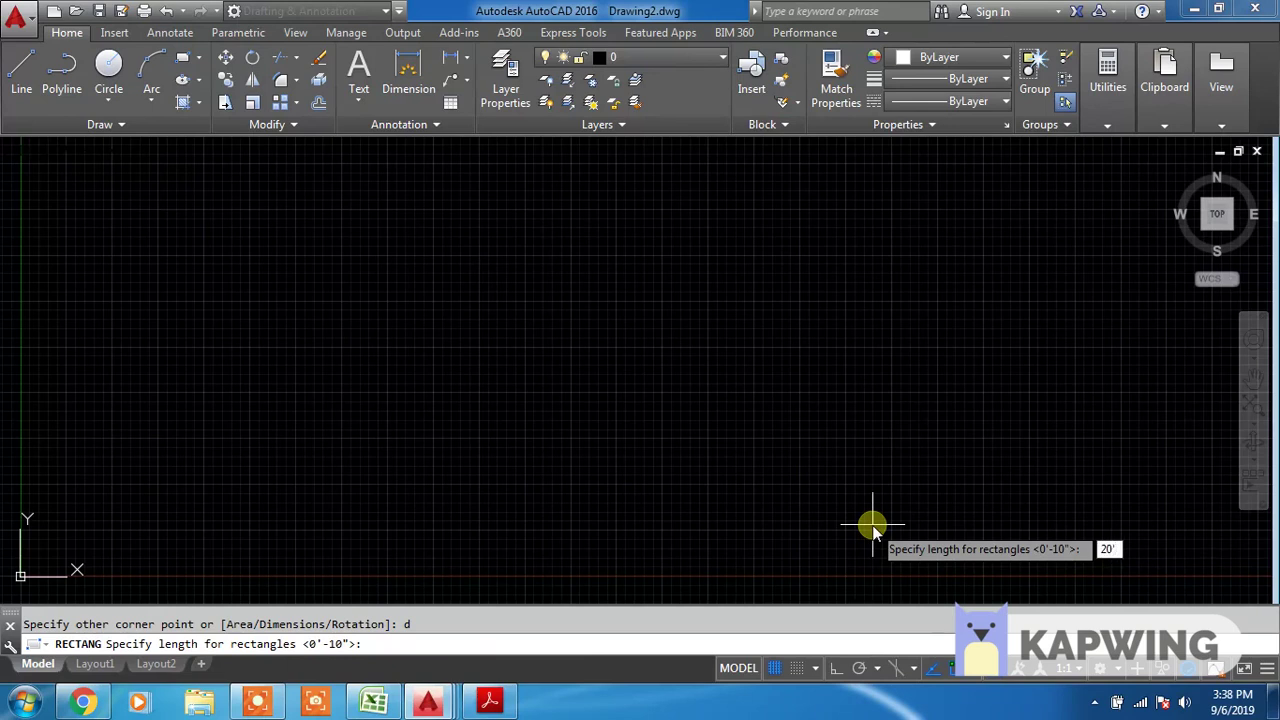
pyautogui.press('Return')
pyautogui.write('50')
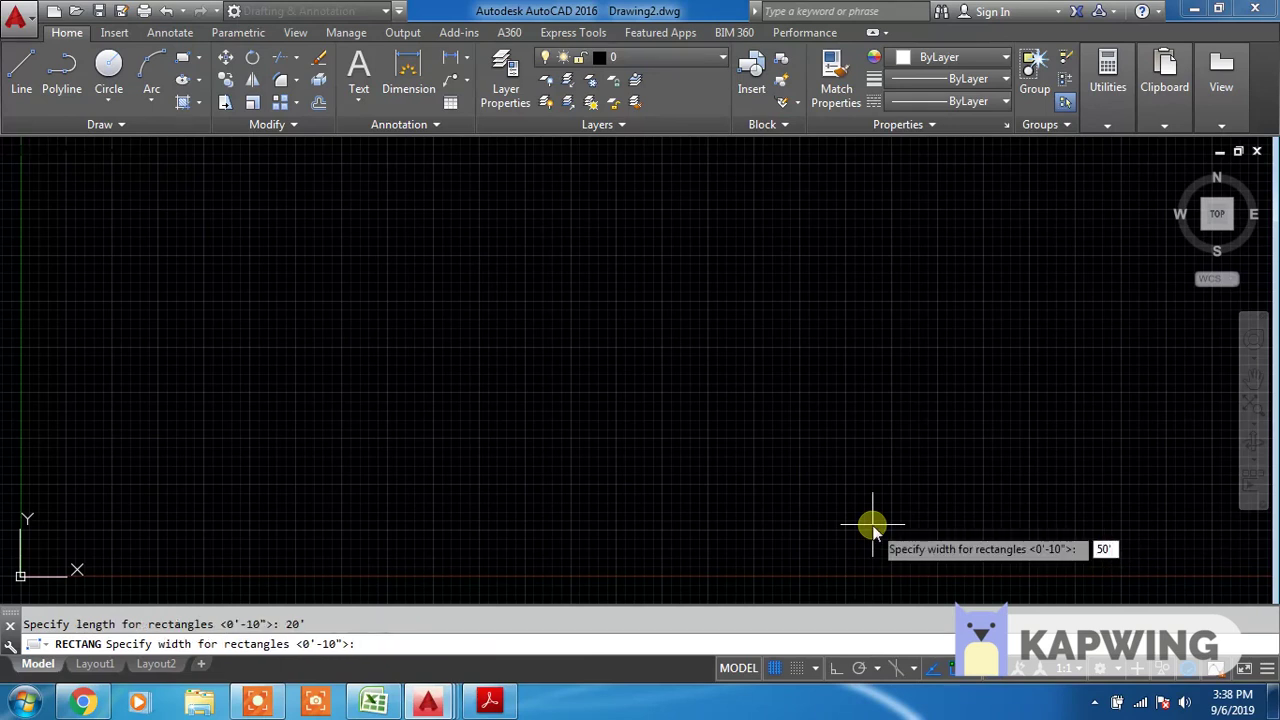
pyautogui.press('Return')
# Finish placing the rectangle, then move it to a new position in view
pyautogui.click(871, 524)
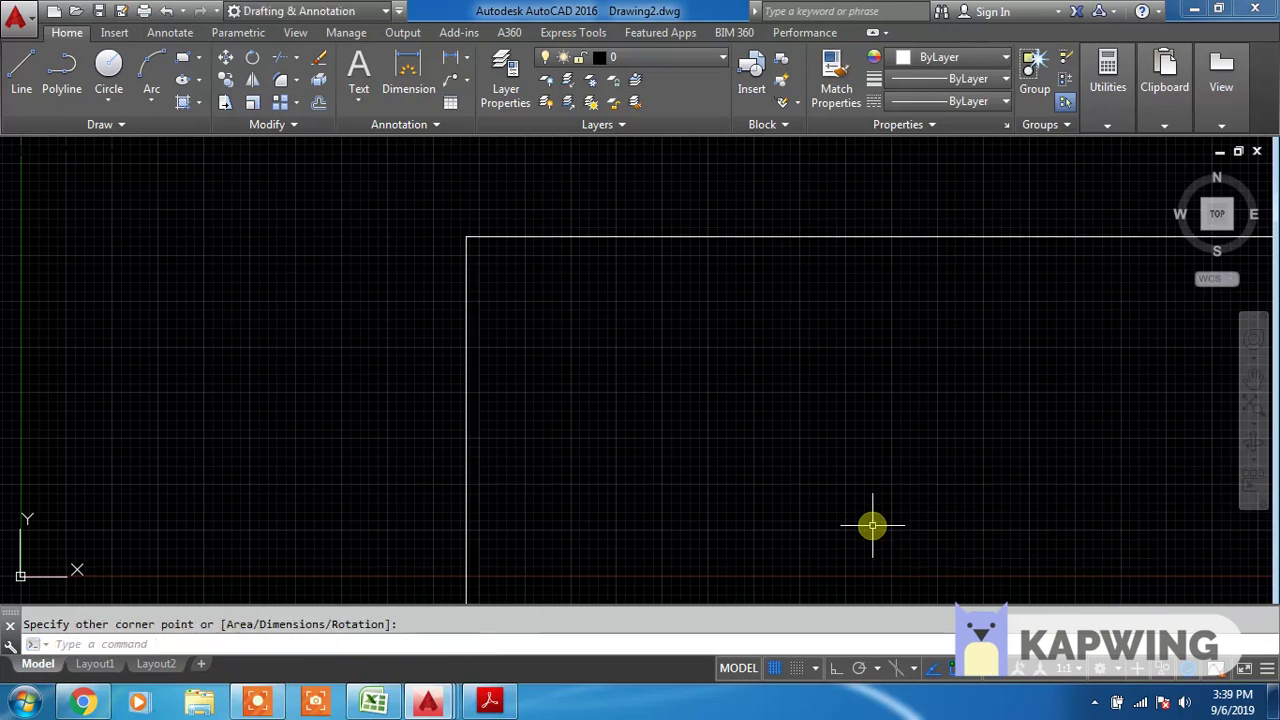
pyautogui.scroll(-2, 700, 203)
pyautogui.scroll(-5, 677, 260)
pyautogui.scroll(-4, 713, 280)
pyautogui.click(713, 280)
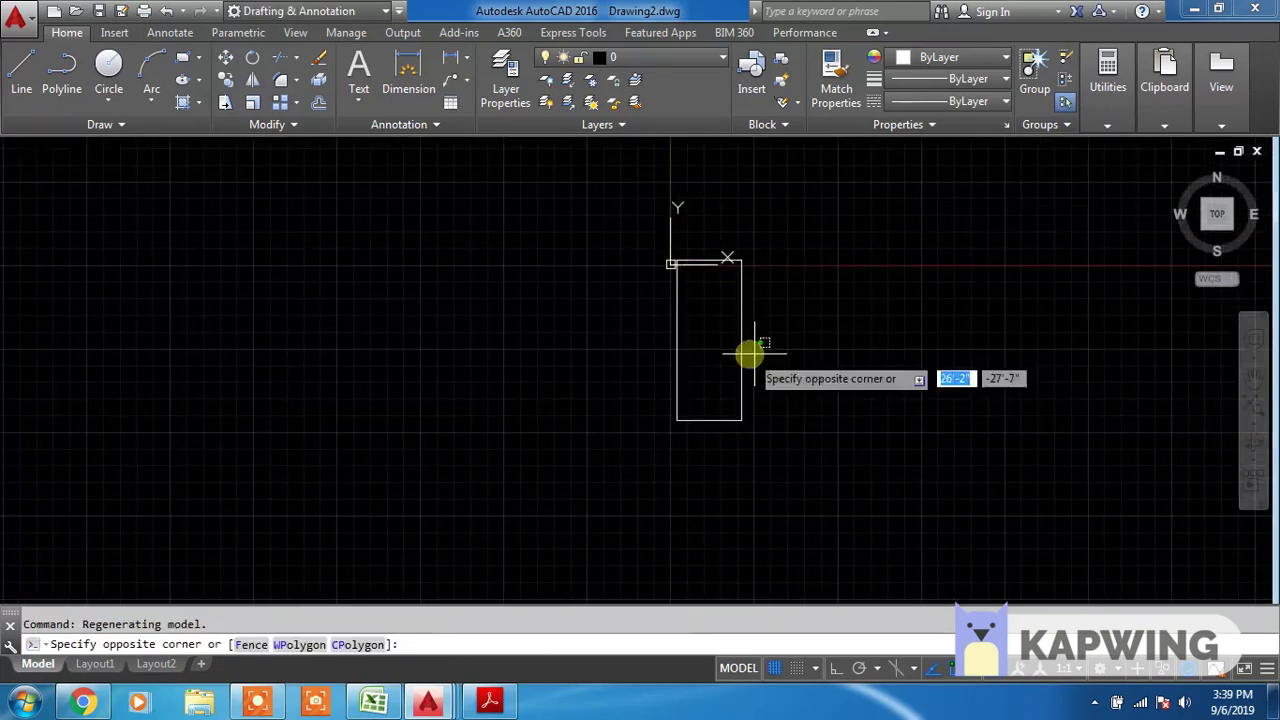
pyautogui.click(690, 323)
pyautogui.press('Return')
pyautogui.click(694, 323)
pyautogui.click(823, 319)
pyautogui.click(765, 376)
pyautogui.click(702, 326)
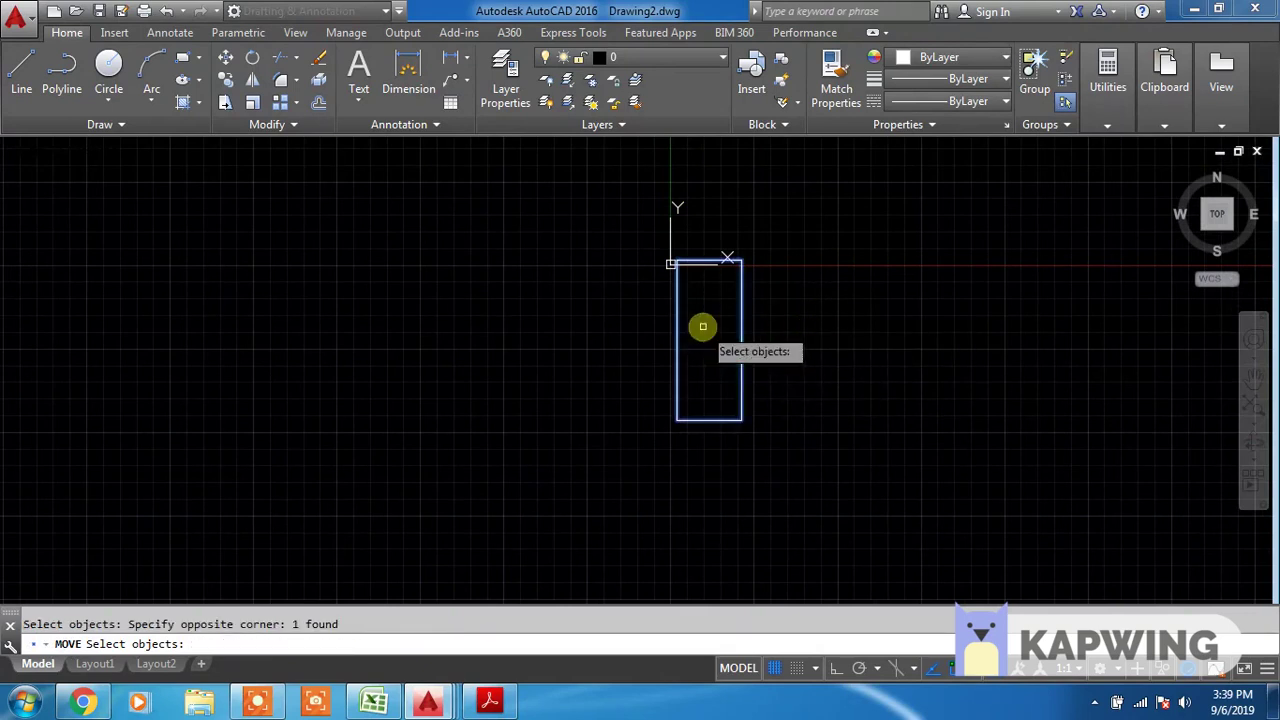
pyautogui.press('Return')
pyautogui.click(710, 340)
pyautogui.moveTo(925, 263); pyautogui.dragTo(744, 440, button='middle')
pyautogui.click(865, 240)
# Rotate the rectangle 90° about its centre with Ortho on so it lies horizontally
pyautogui.write('ro')
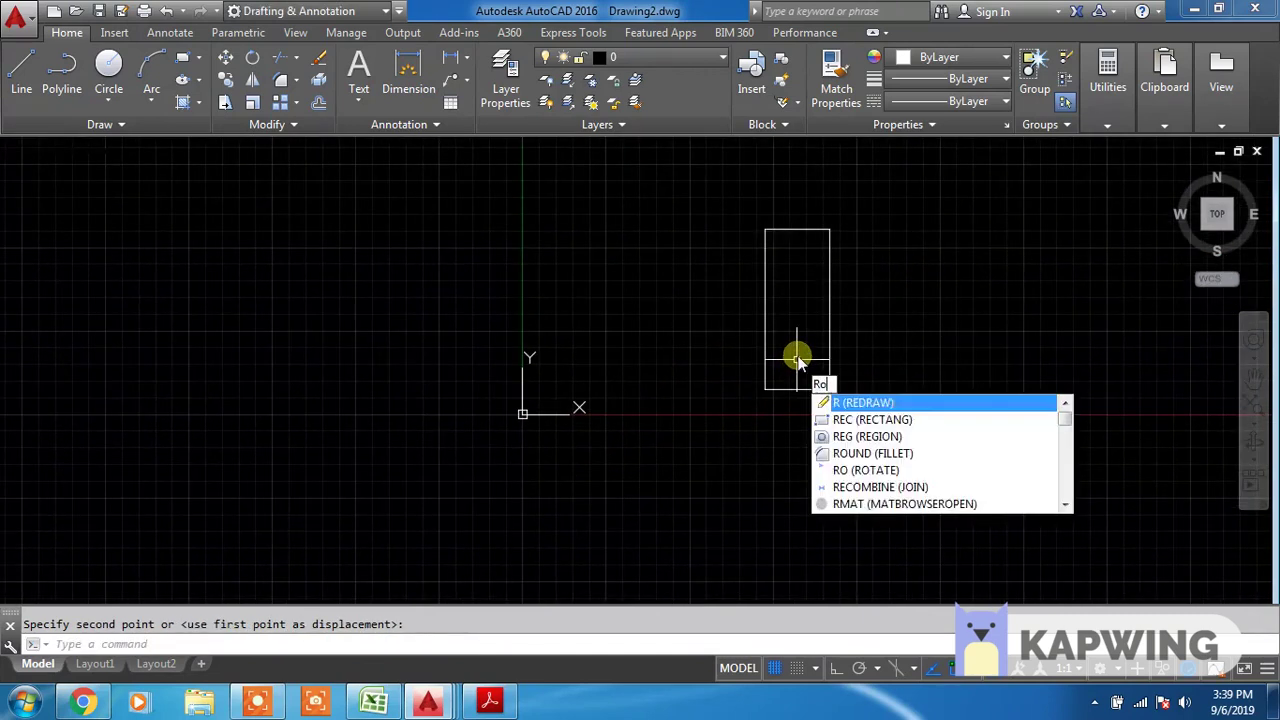
pyautogui.press('Return')
pyautogui.click(723, 174)
pyautogui.click(871, 443)
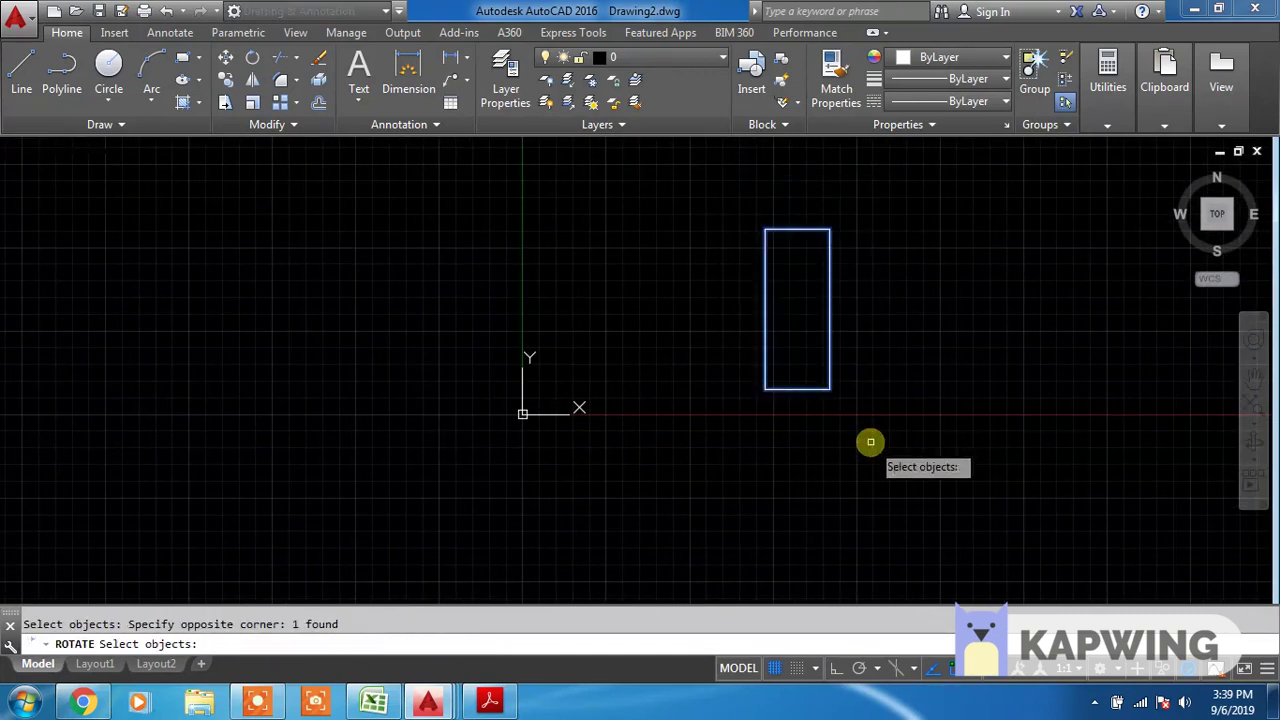
pyautogui.press('Return')
pyautogui.click(799, 315)
pyautogui.click(798, 311)
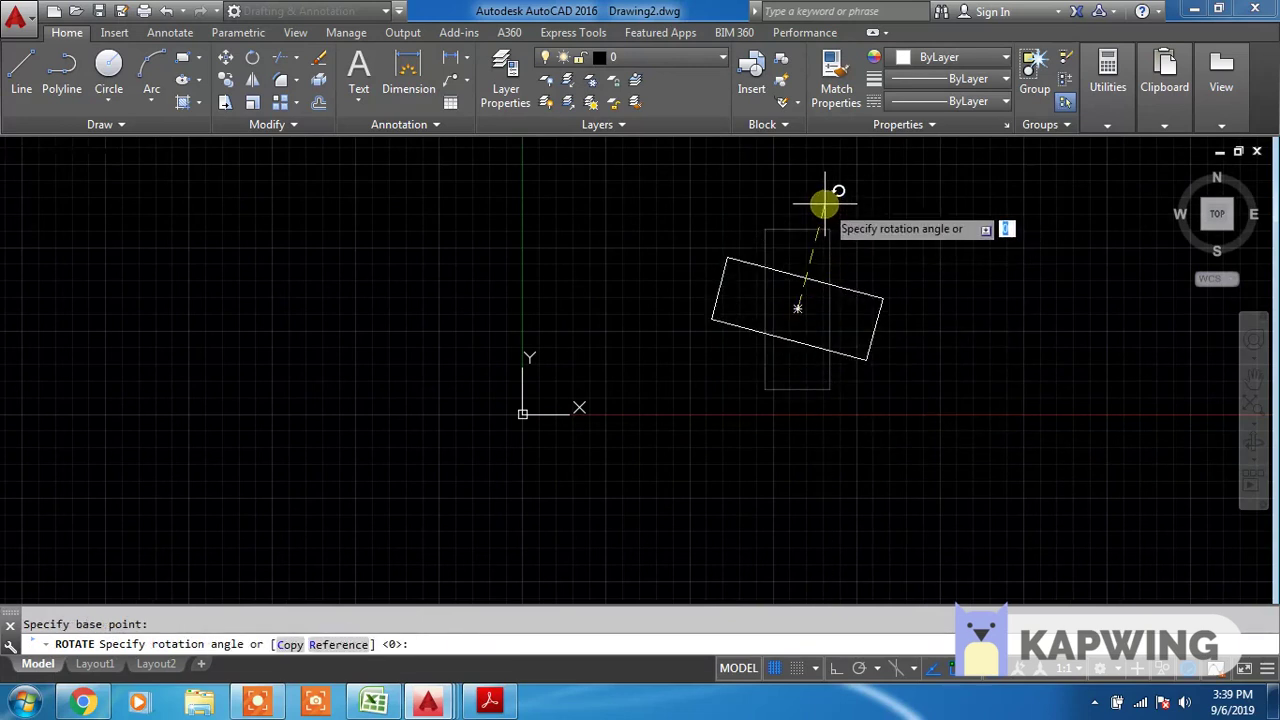
pyautogui.press('F8')
pyautogui.click(820, 203)
pyautogui.scroll(3, 930, 285)
pyautogui.scroll(2, 601, 325)
# Offset the rectangle 9" inward to create the inner wall outline
pyautogui.write('o')
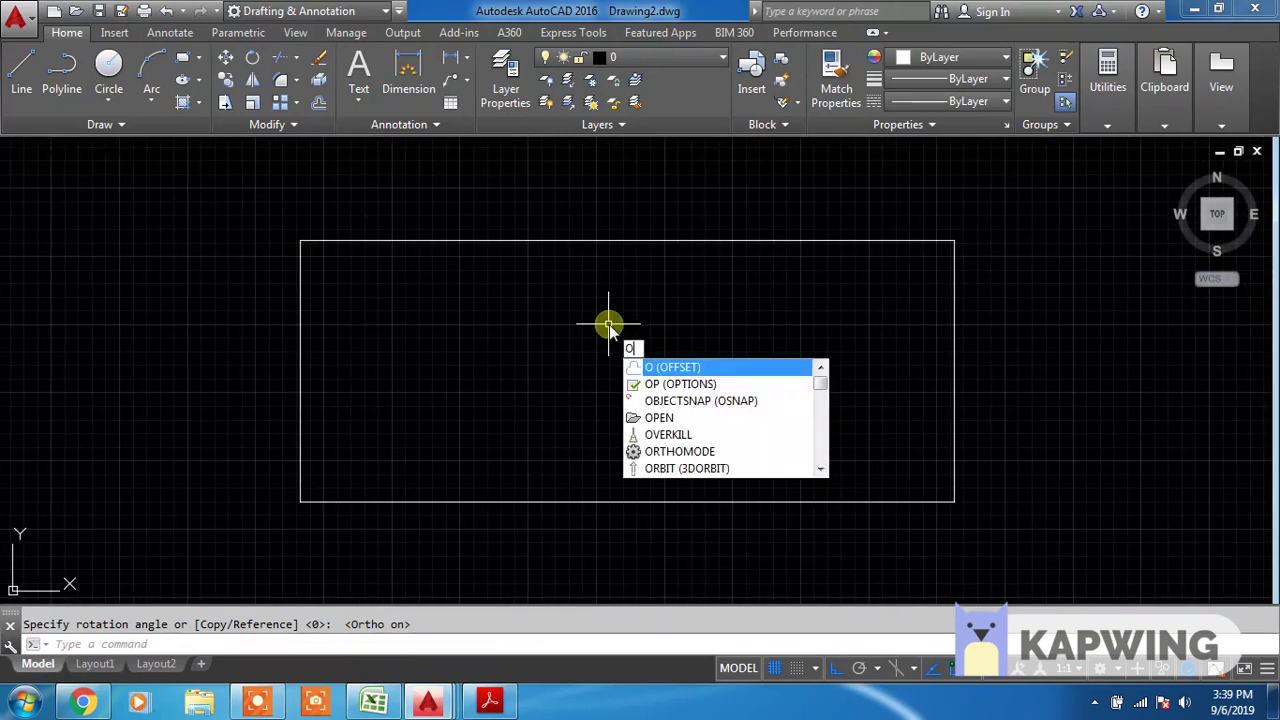
pyautogui.press('Return')
pyautogui.write('9"')
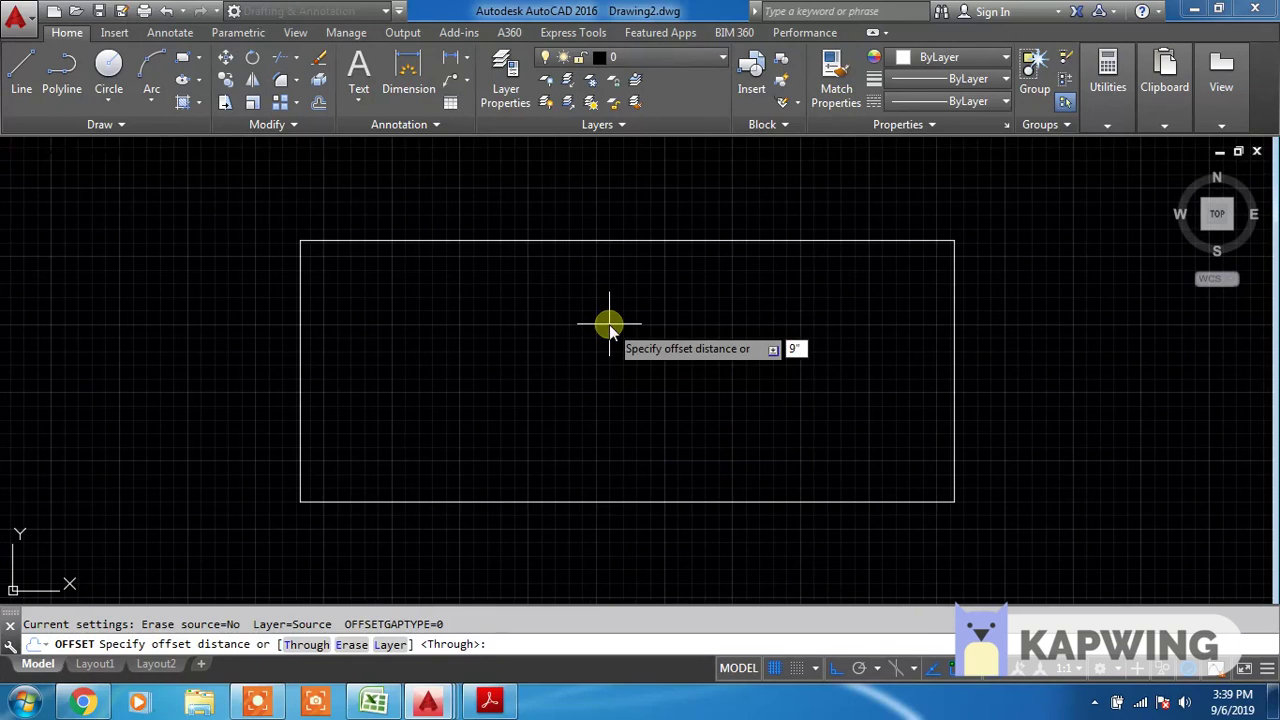
pyautogui.press('Return')
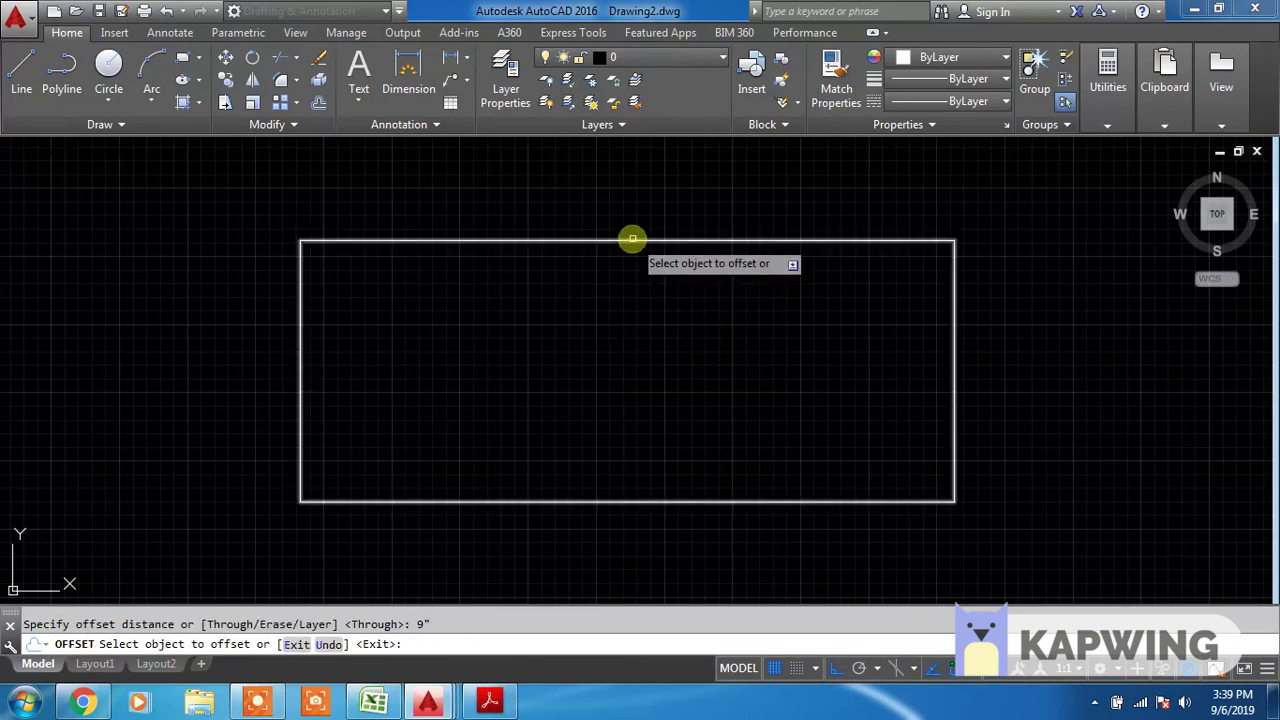
pyautogui.click(632, 243)
pyautogui.click(600, 371)
pyautogui.press('Escape')
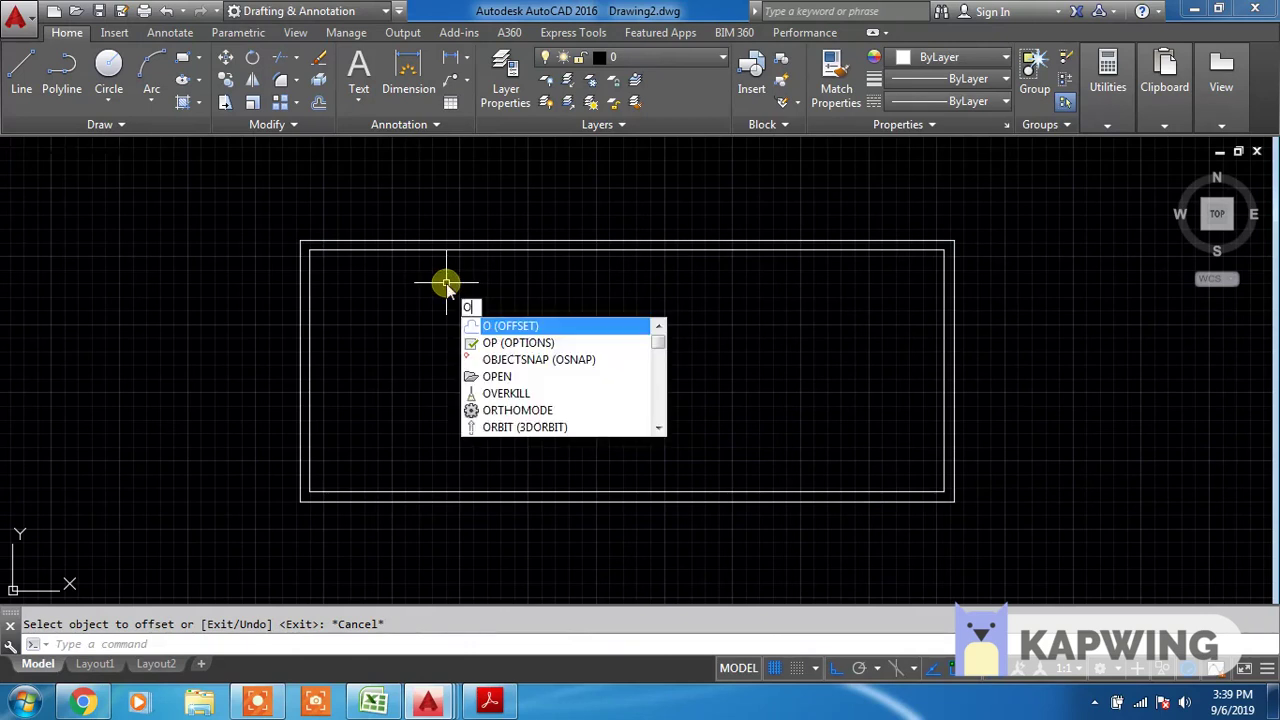
pyautogui.press('Escape')
pyautogui.click(300, 305)
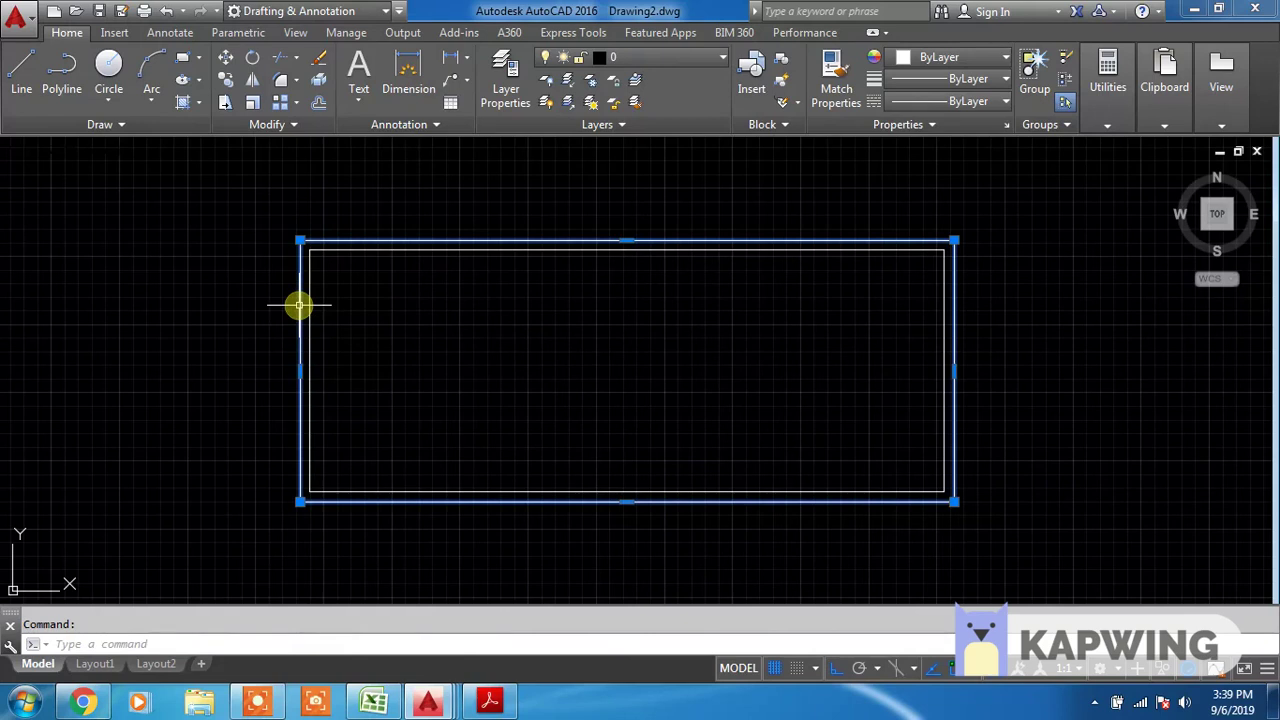
pyautogui.write('x')
# Explode the outer rectangle into separate lines
pyautogui.press('Return')
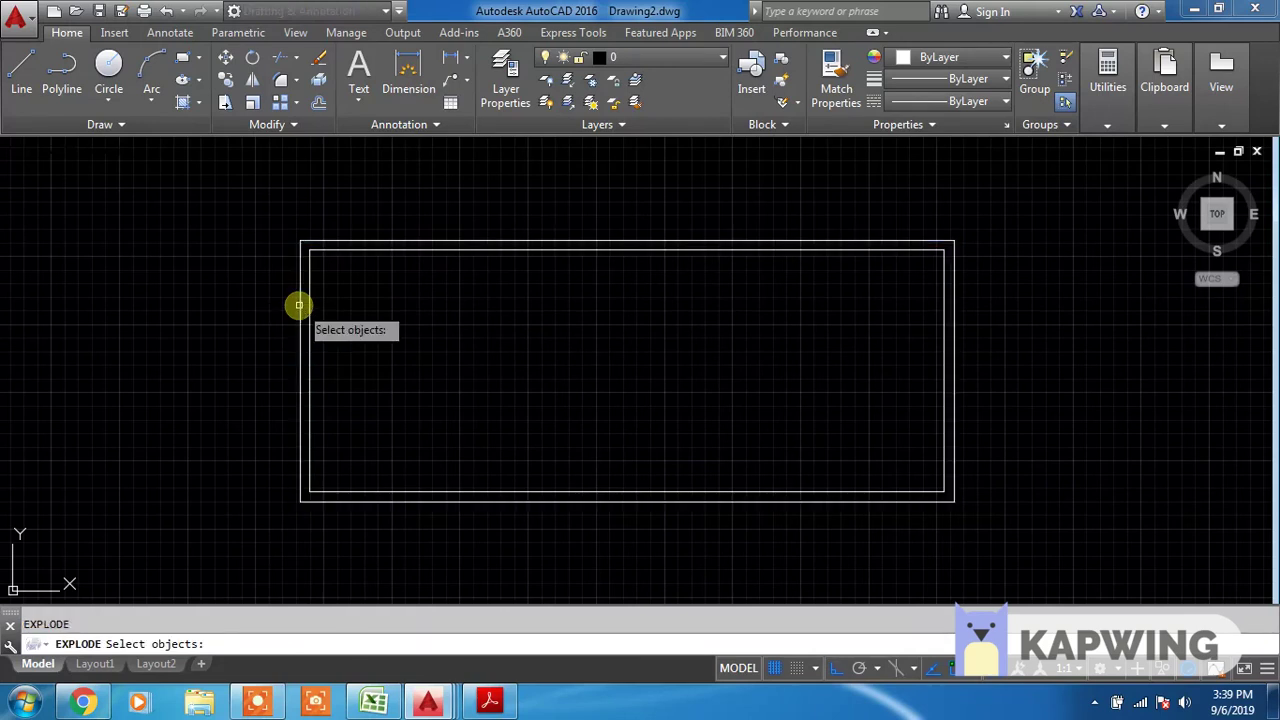
pyautogui.click(299, 305)
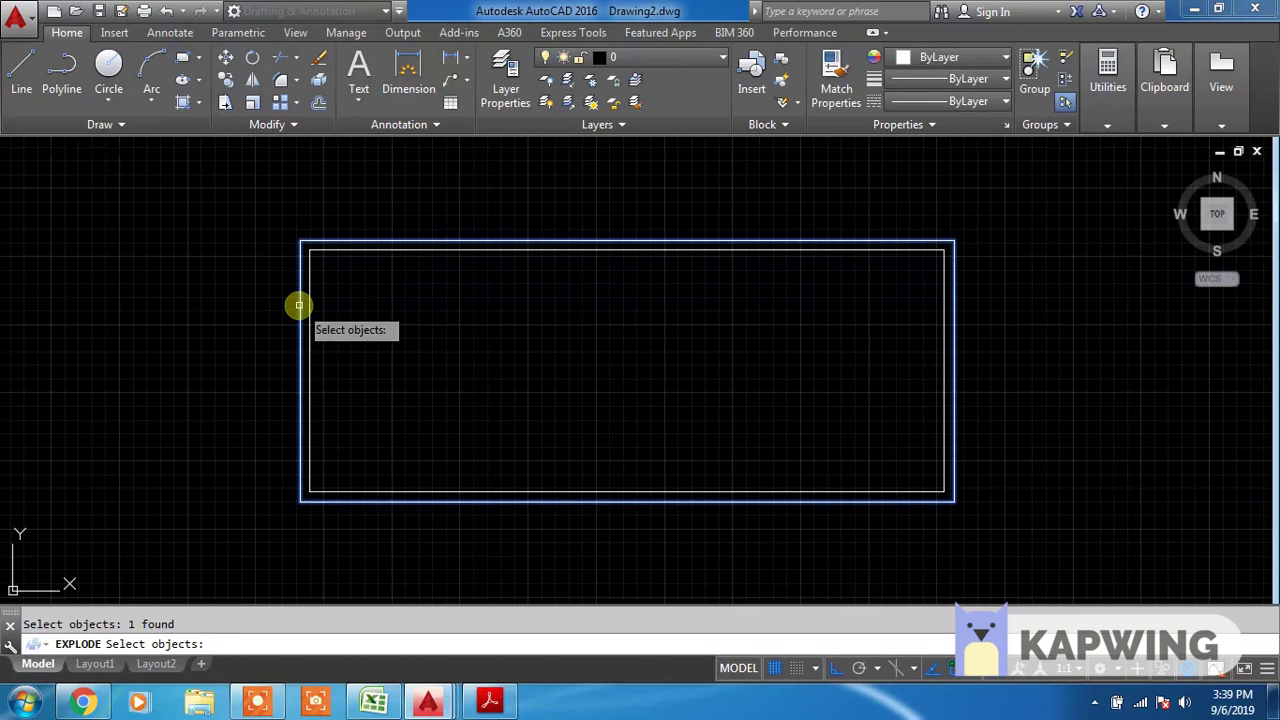
pyautogui.press('Return')
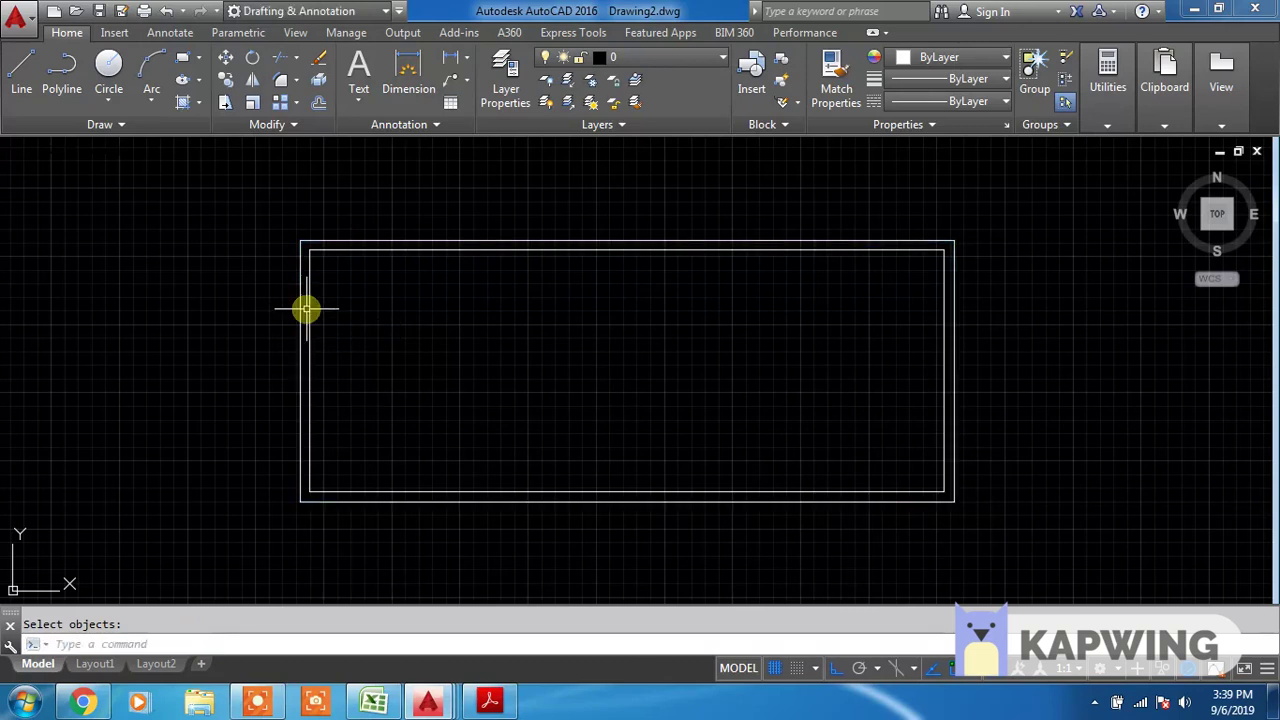
# Offset the left inner wall 10' inward to form a partition line
pyautogui.write('o')
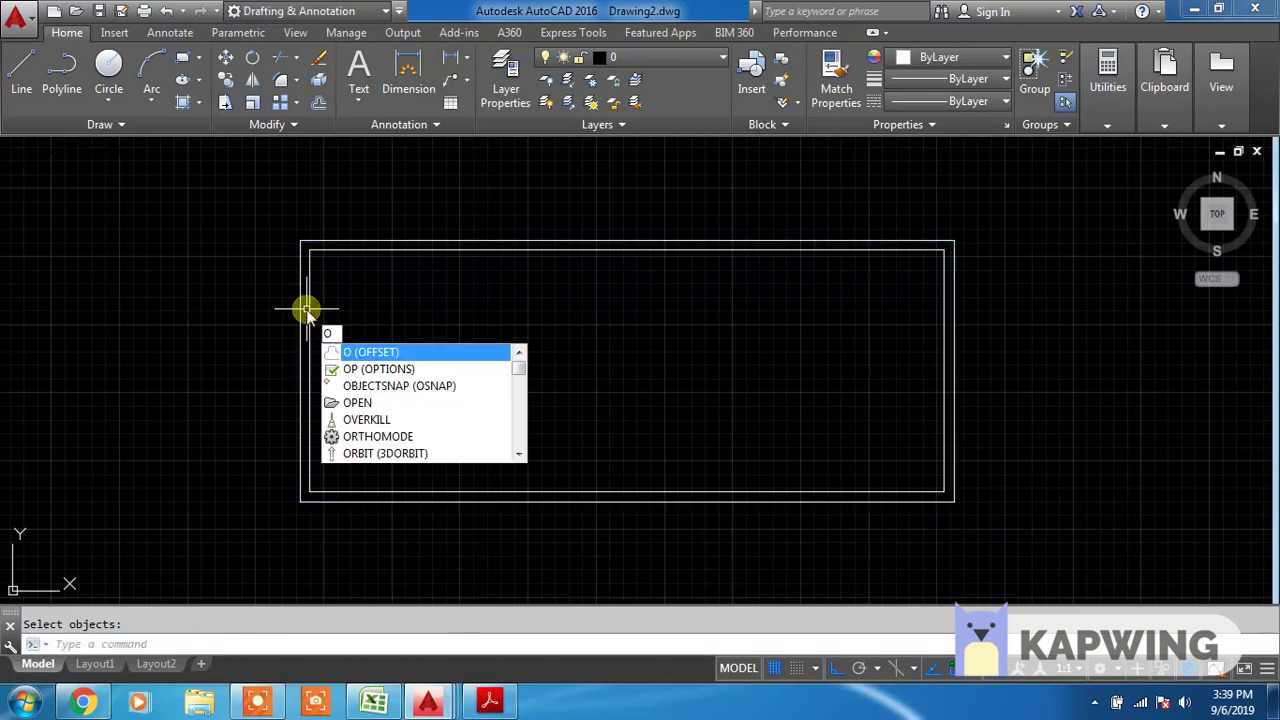
pyautogui.press('Return')
pyautogui.write('10')
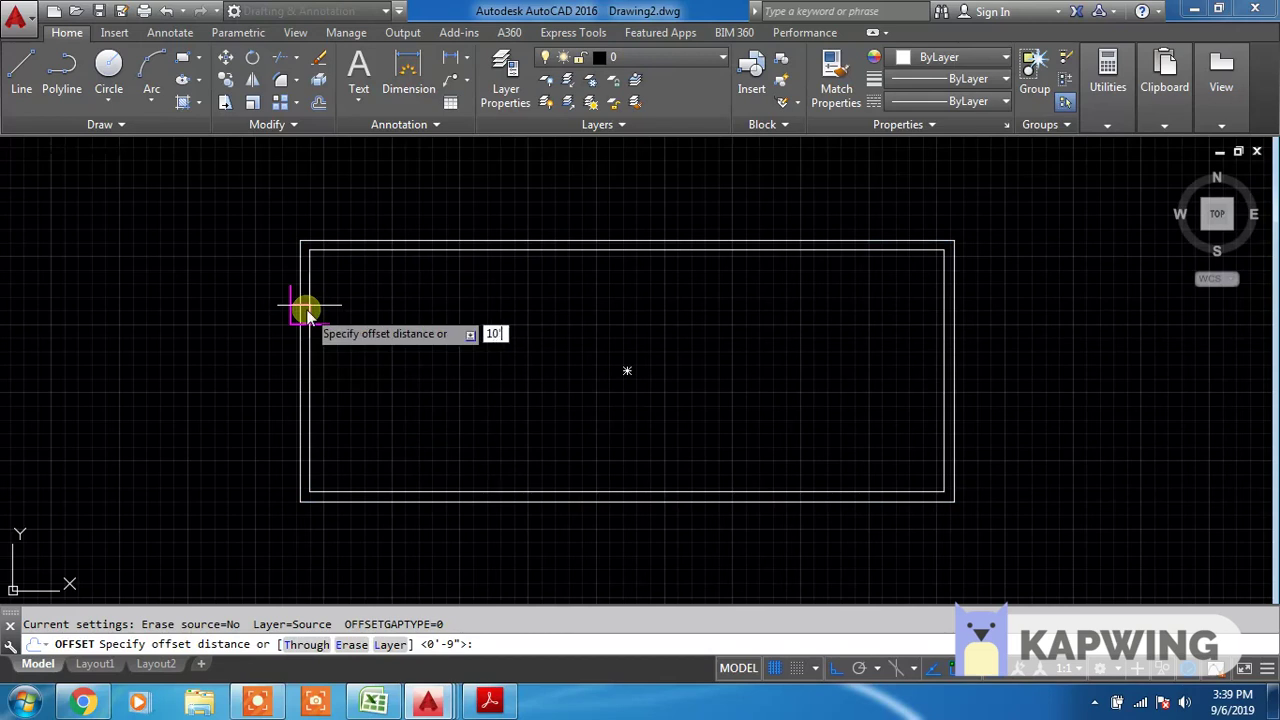
pyautogui.press('Return')
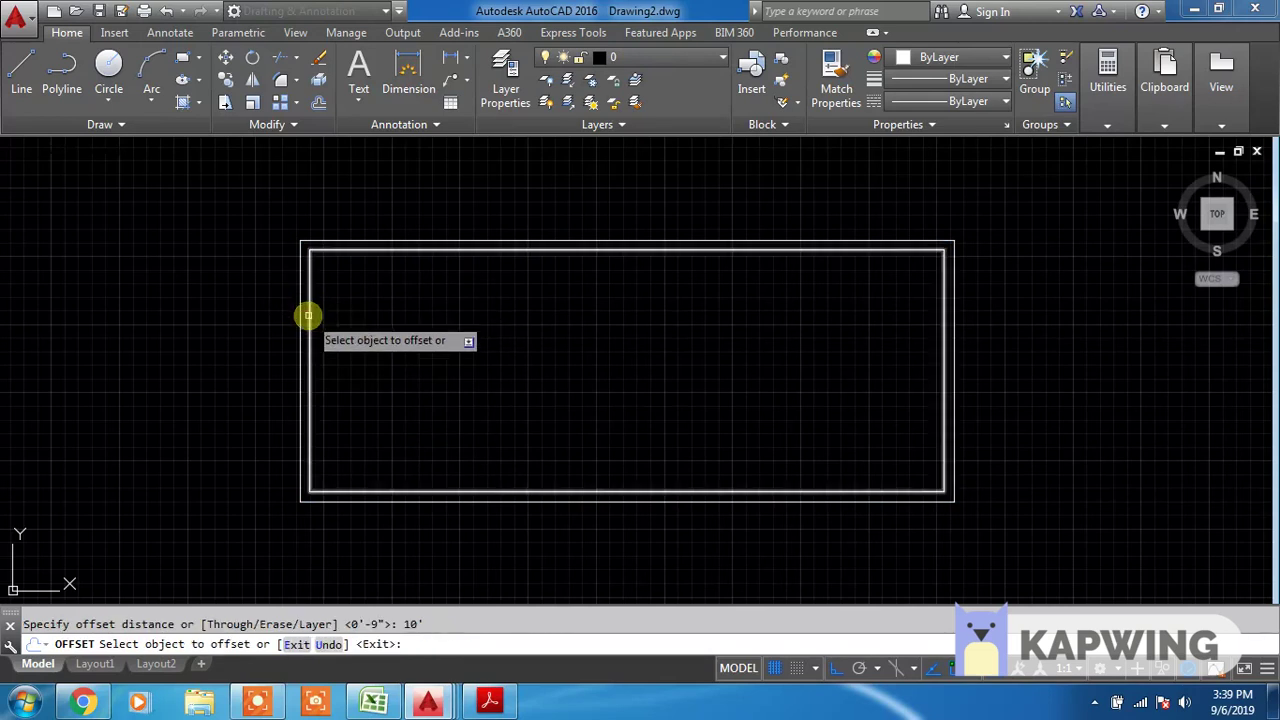
pyautogui.click(300, 330)
pyautogui.click(363, 330)
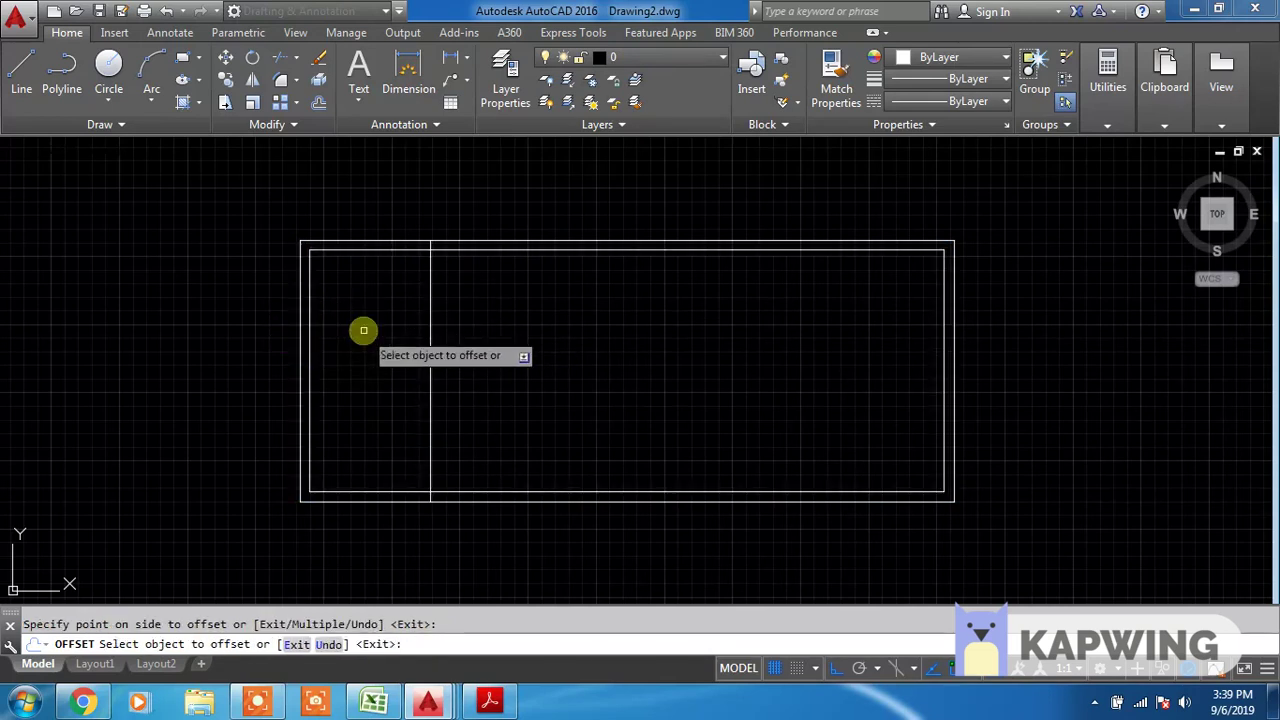
pyautogui.press('Escape')
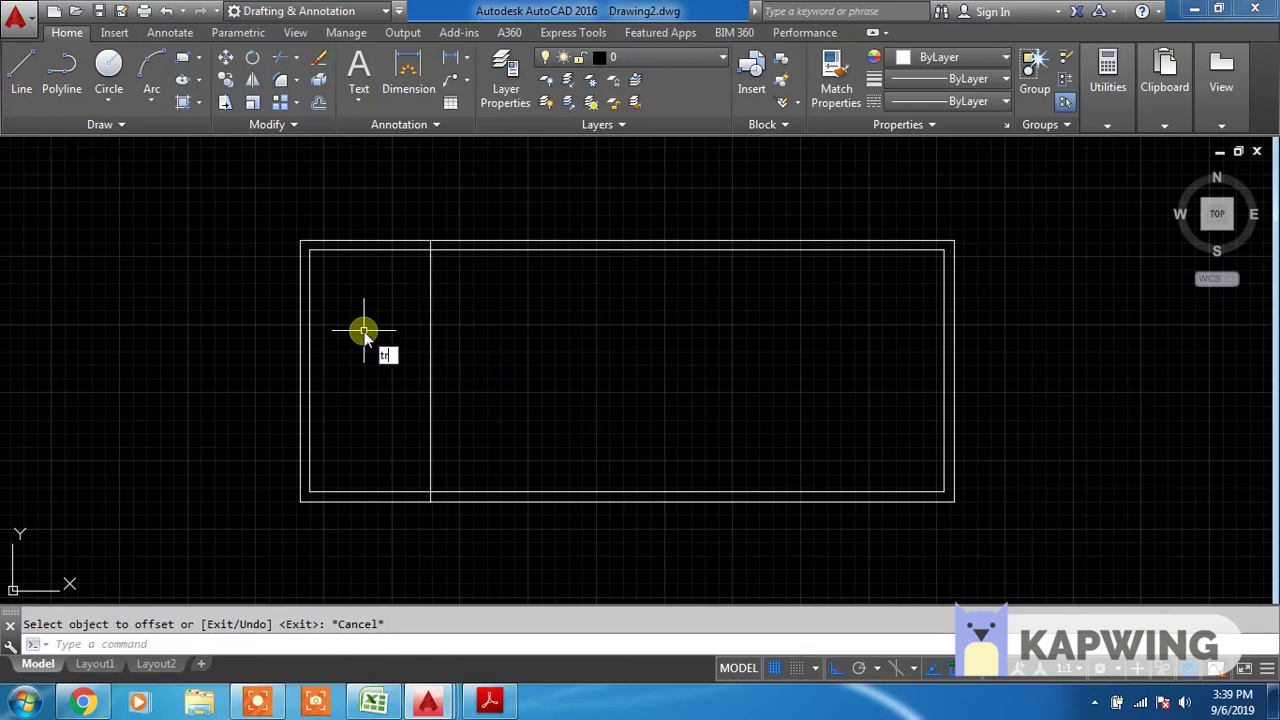
pyautogui.press('Return')
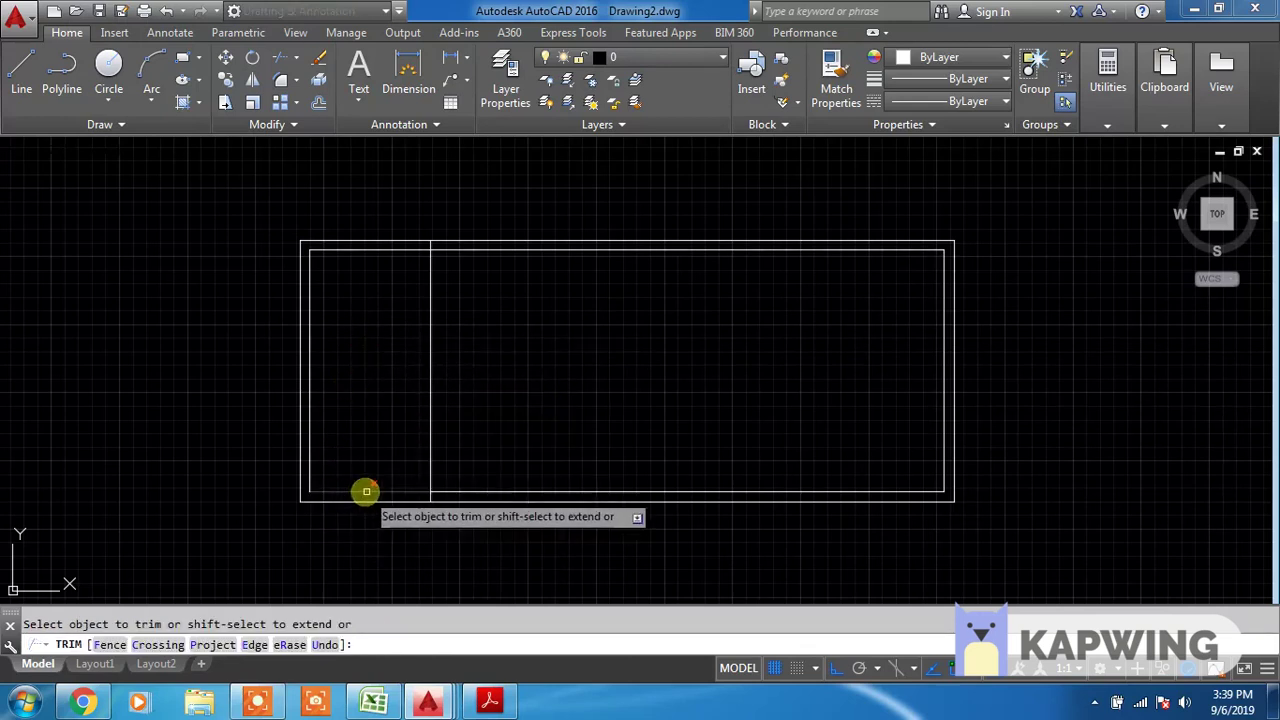
# Trim the leftover inner wall lines left of the partition and the stubs at its top
pyautogui.scroll(4, 366, 491)
pyautogui.click(371, 500)
pyautogui.click(341, 456)
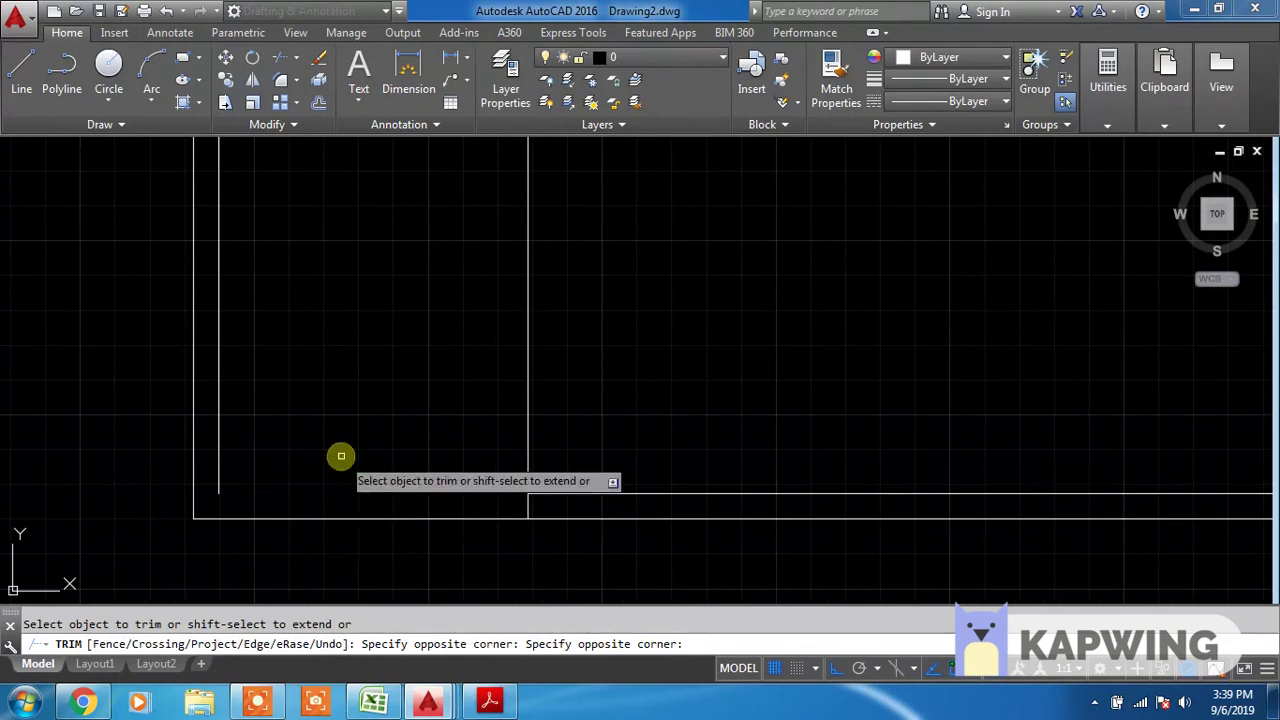
pyautogui.click(300, 438)
pyautogui.click(216, 298)
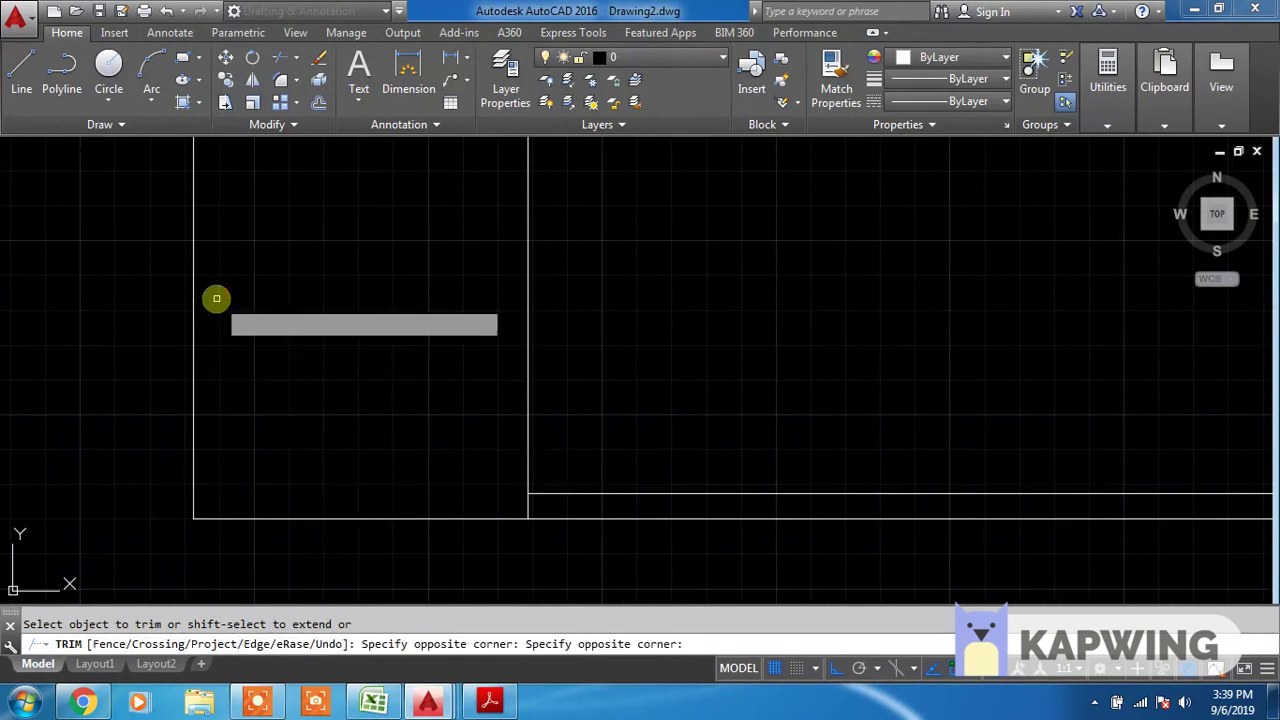
pyautogui.scroll(-5, 216, 298)
pyautogui.scroll(4, 309, 317)
pyautogui.click(358, 241)
pyautogui.click(323, 191)
pyautogui.scroll(4, 409, 194)
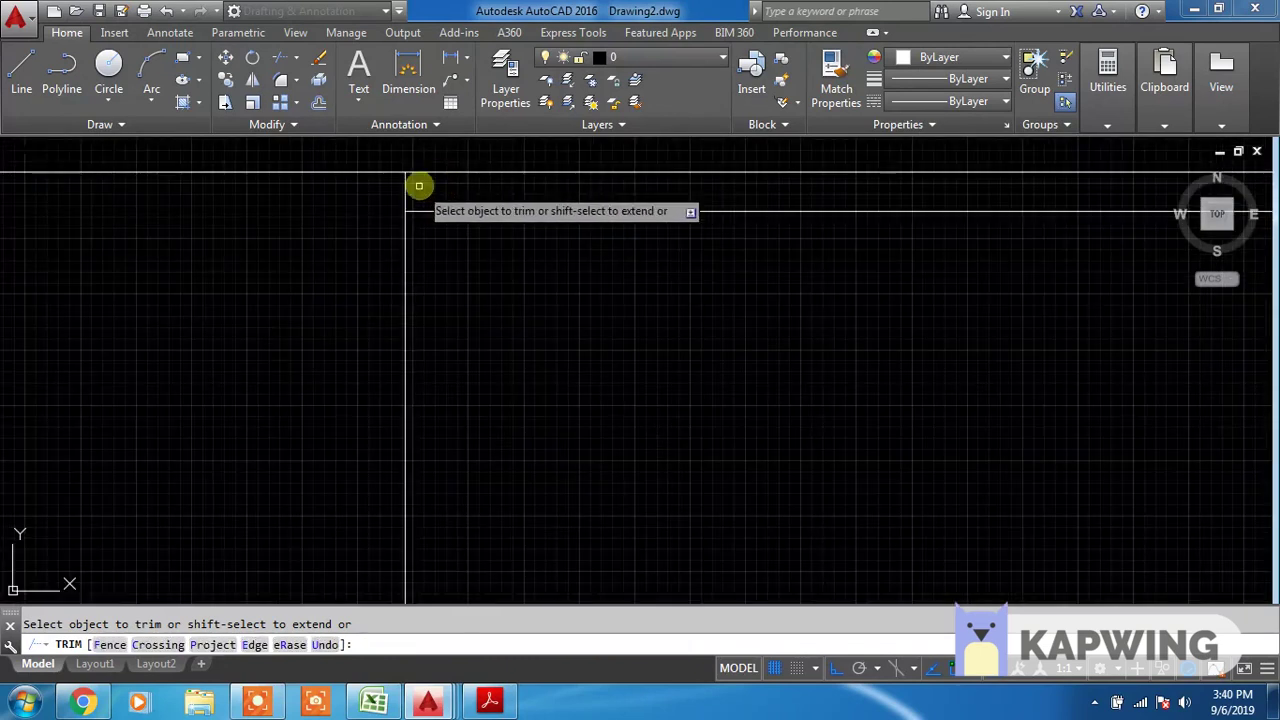
pyautogui.click(409, 189)
pyautogui.click(430, 191)
pyautogui.scroll(-3, 434, 191)
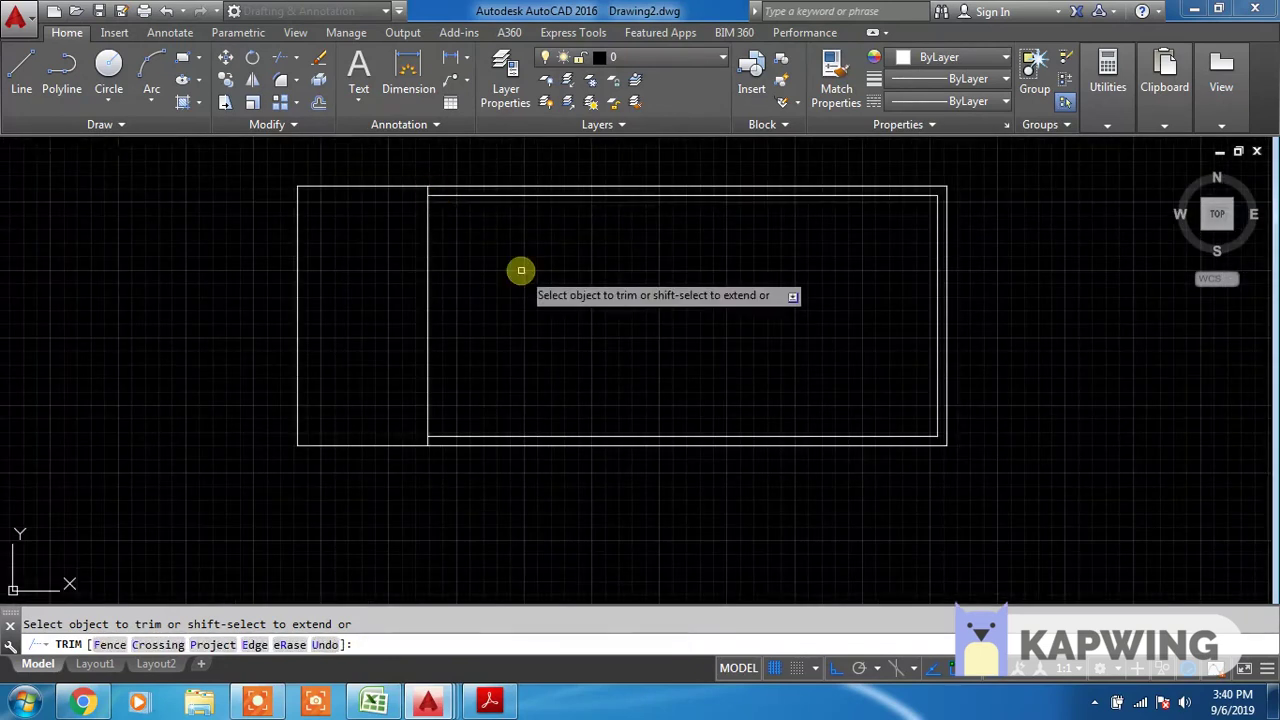
pyautogui.press('Escape')
# Offset the partition line 9" to the right to make a double-line wall
pyautogui.write('o')
pyautogui.press('Return')
pyautogui.write('9"')
pyautogui.press('Return')
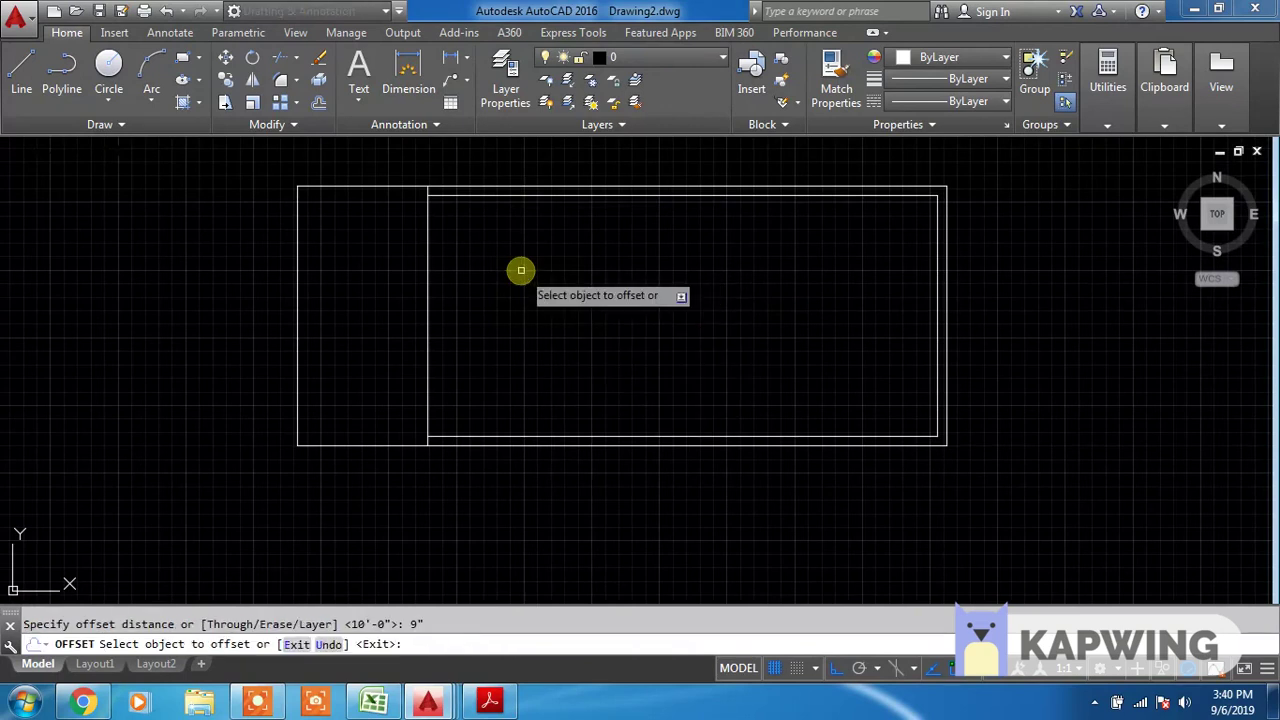
pyautogui.click(427, 306)
pyautogui.click(476, 300)
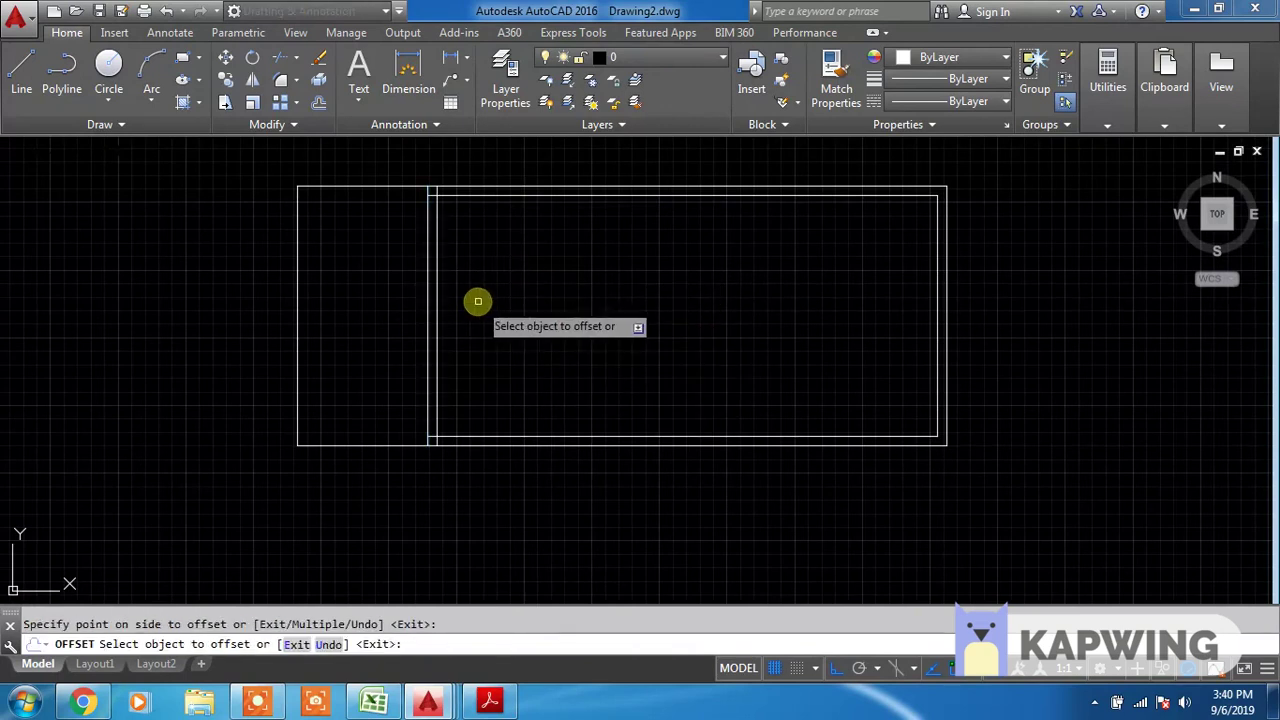
pyautogui.press('Escape')
# Trim the partition's double lines where they overshoot at the top
pyautogui.write('r')
pyautogui.press('Return')
pyautogui.press('Return')
pyautogui.scroll(2, 428, 185)
pyautogui.scroll(2, 445, 220)
pyautogui.click(451, 231)
pyautogui.click(520, 194)
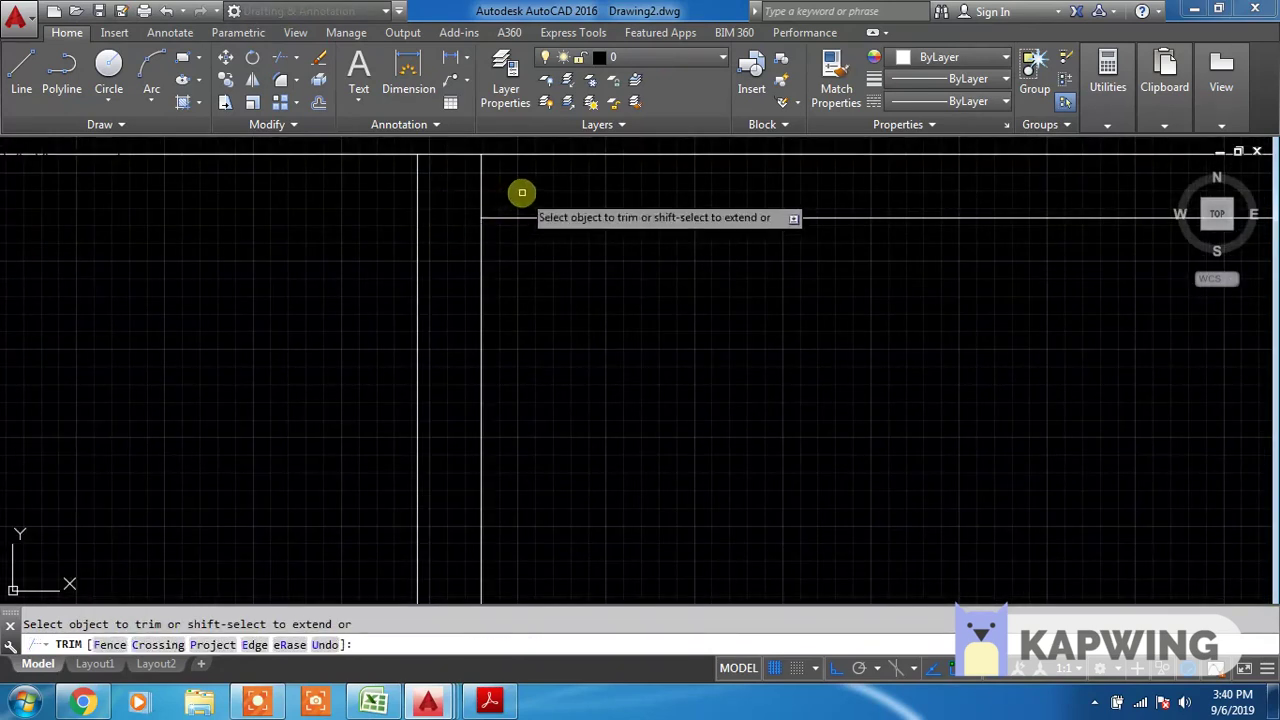
pyautogui.scroll(-3, 500, 260)
pyautogui.scroll(3, 560, 331)
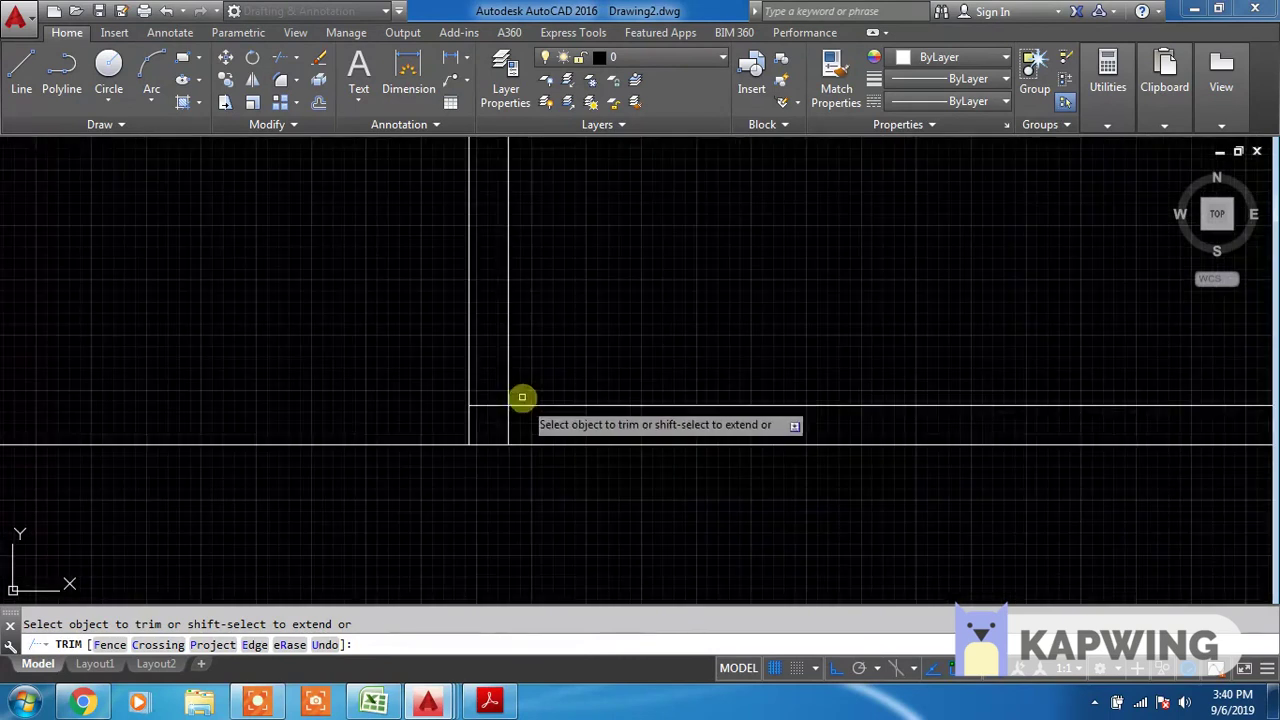
pyautogui.scroll(2, 523, 400)
# Trim the partition segments below the inner wall and recentre the floor plan view
pyautogui.click(501, 430)
pyautogui.click(490, 338)
pyautogui.click(577, 437)
pyautogui.click(534, 434)
pyautogui.press('Escape')
pyautogui.scroll(-3, 648, 331)
pyautogui.moveTo(651, 331)
pyautogui.mouseDown(button='middle')
pyautogui.moveTo(667, 340)
pyautogui.moveTo(580, 443)
pyautogui.mouseUp(button='middle')
pyautogui.scroll(-3, 667, 340)
pyautogui.scroll(-3, 580, 443)
pyautogui.scroll(2, 587, 424)
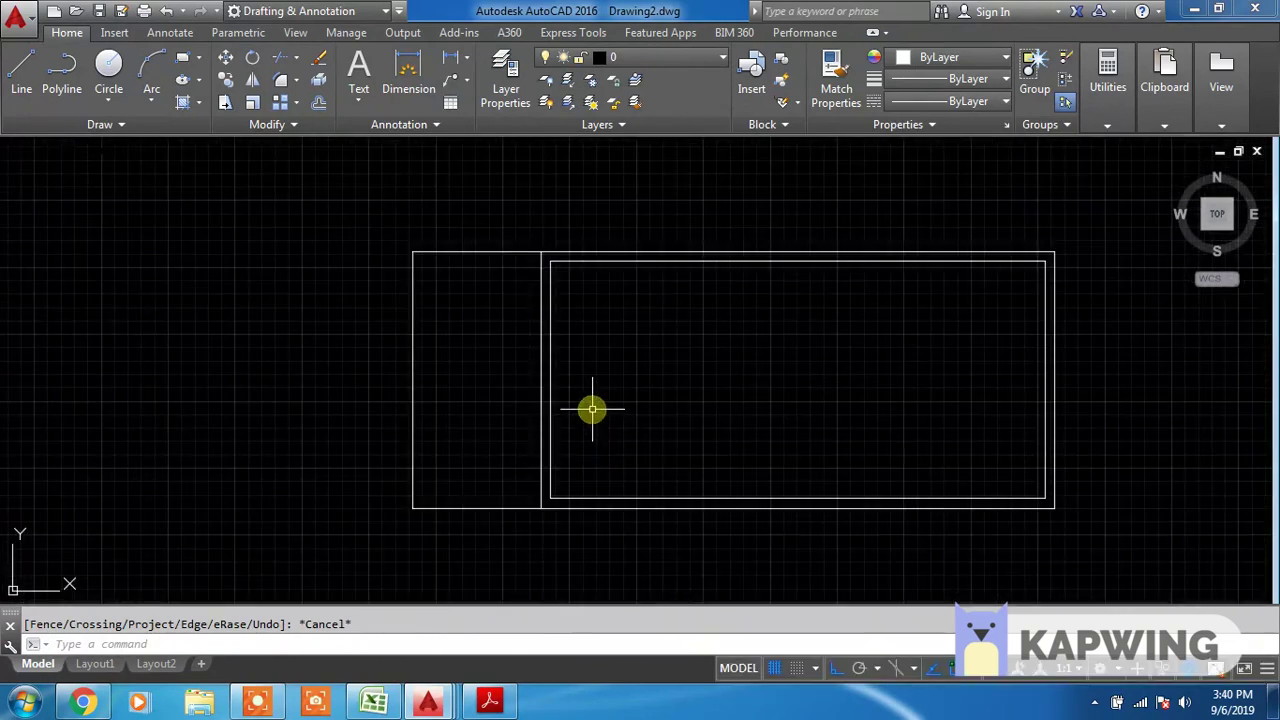
# Offset the left room's bottom, top and left wall lines by 4.5", plus another left wall line
pyautogui.write('o')
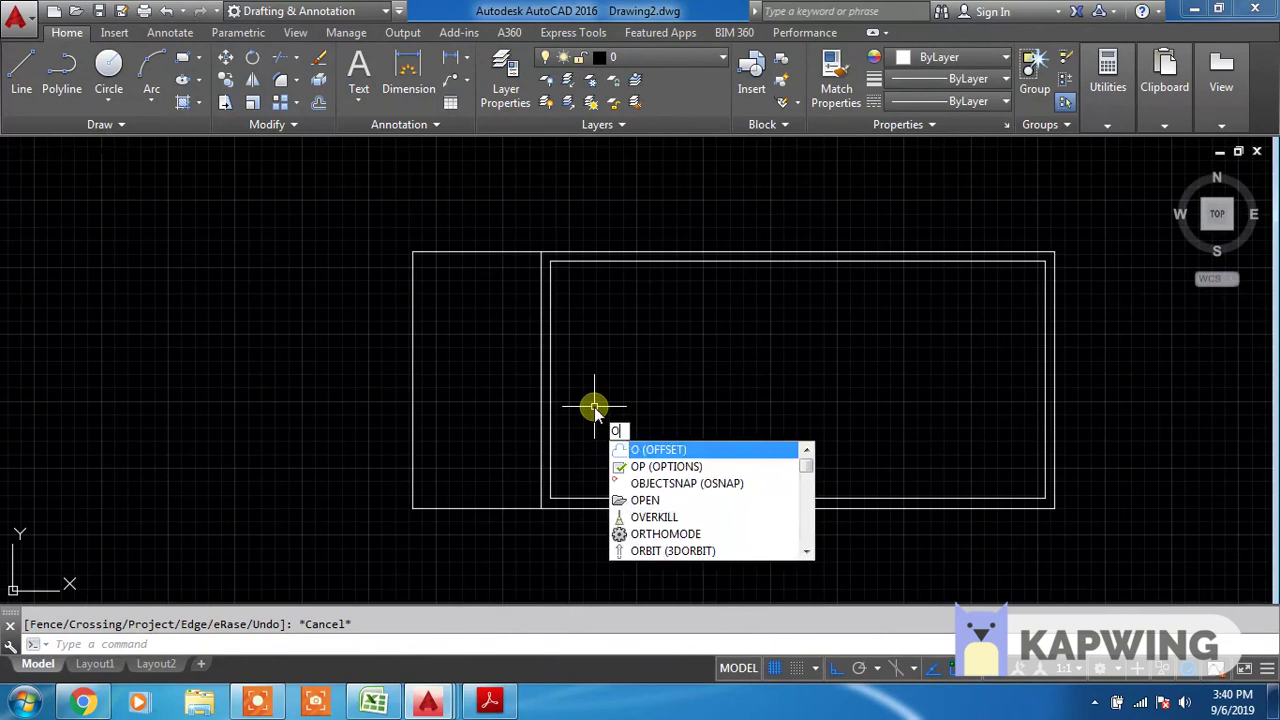
pyautogui.press('Return')
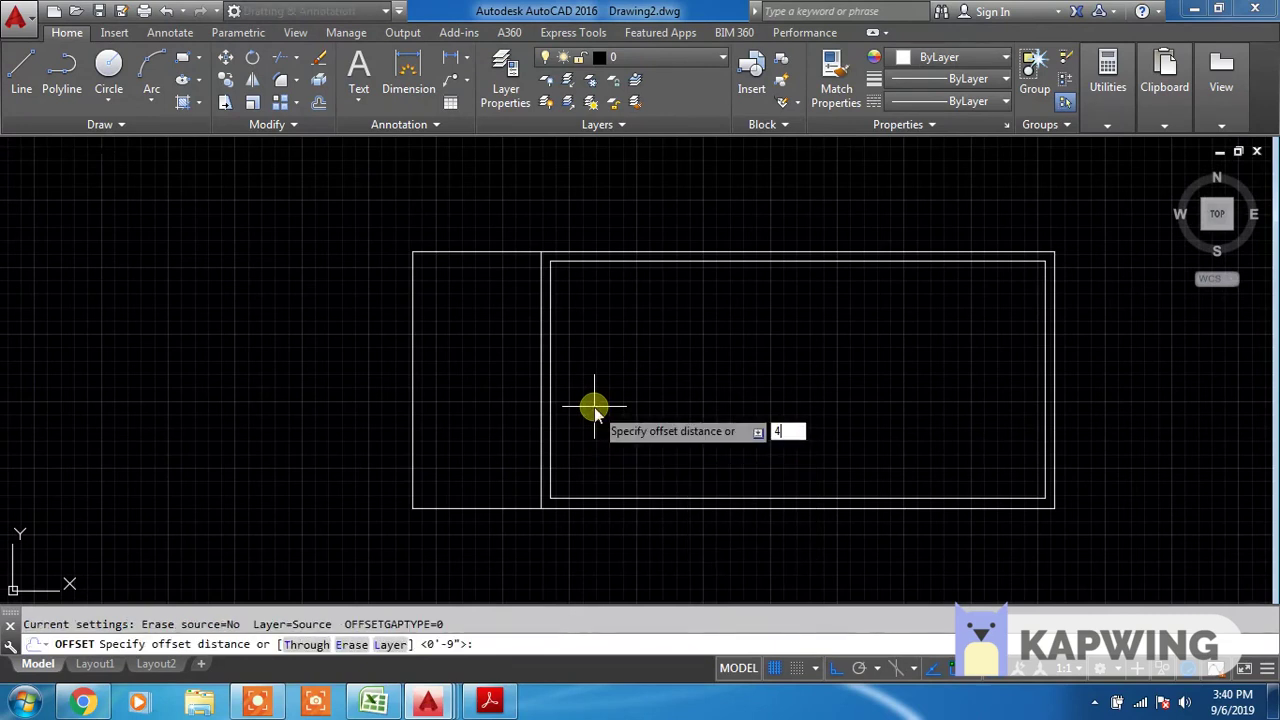
pyautogui.write('4.5"')
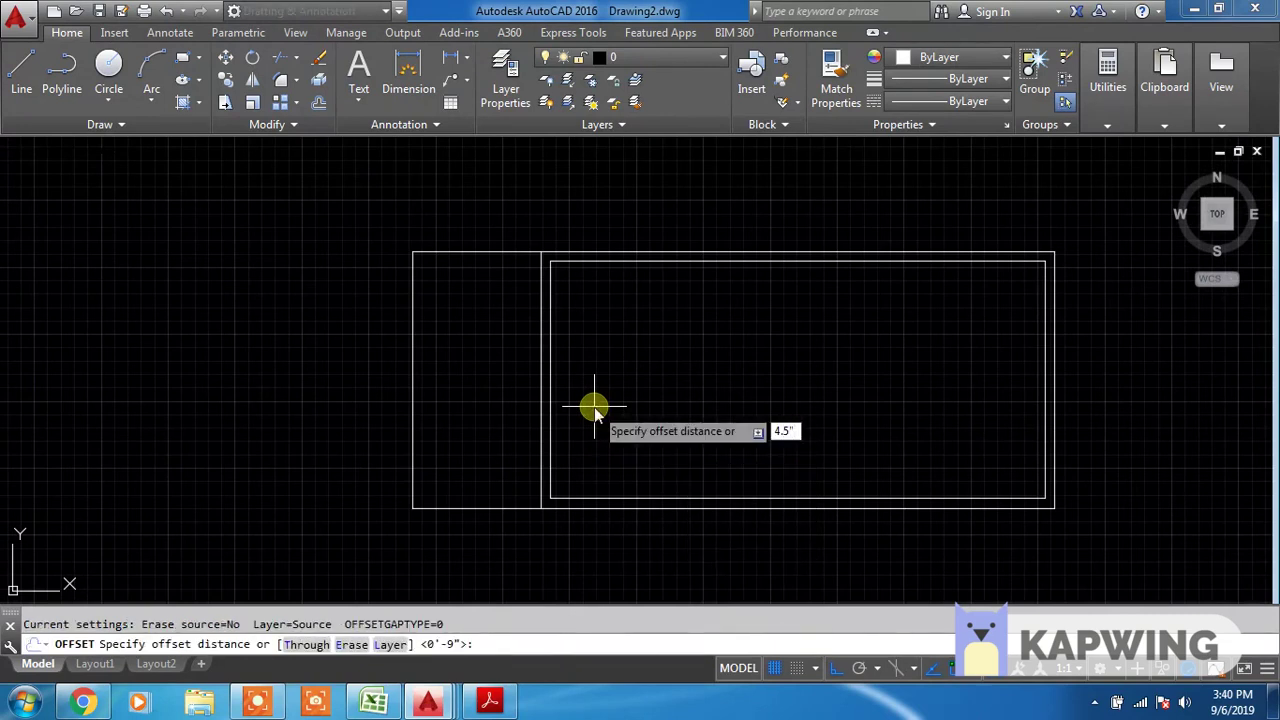
pyautogui.press('Return')
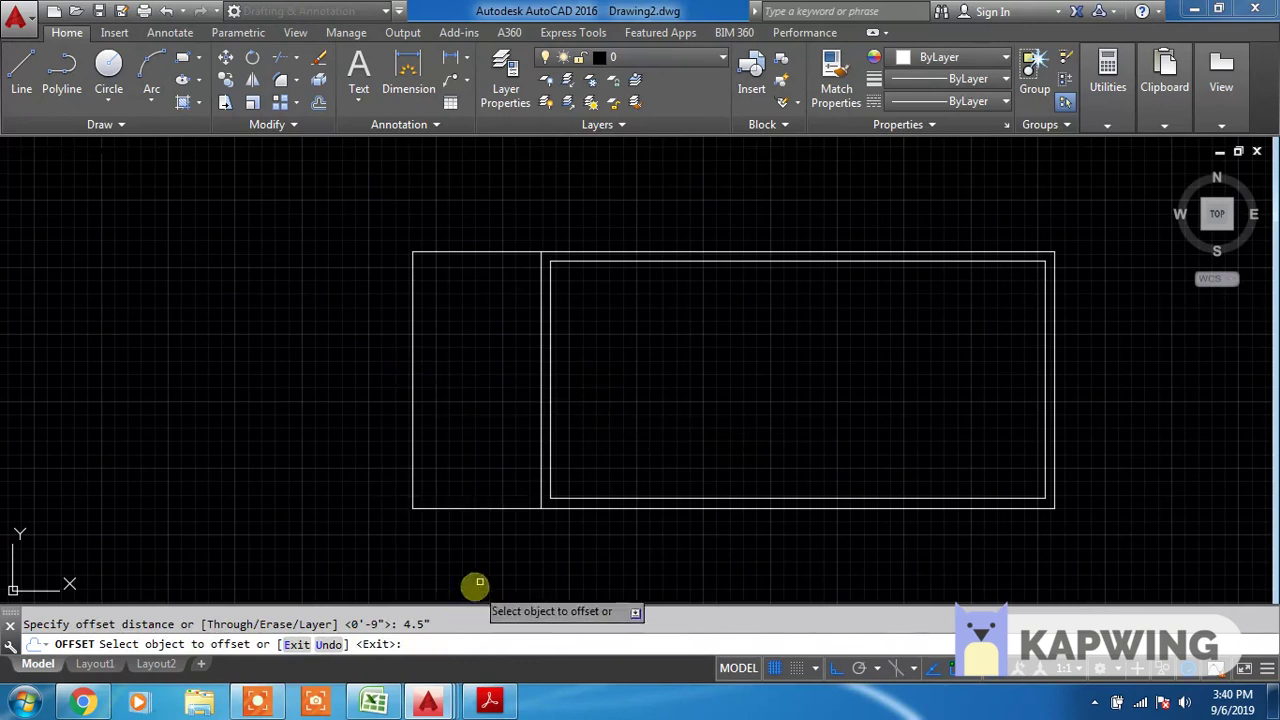
pyautogui.click(479, 508)
pyautogui.click(483, 489)
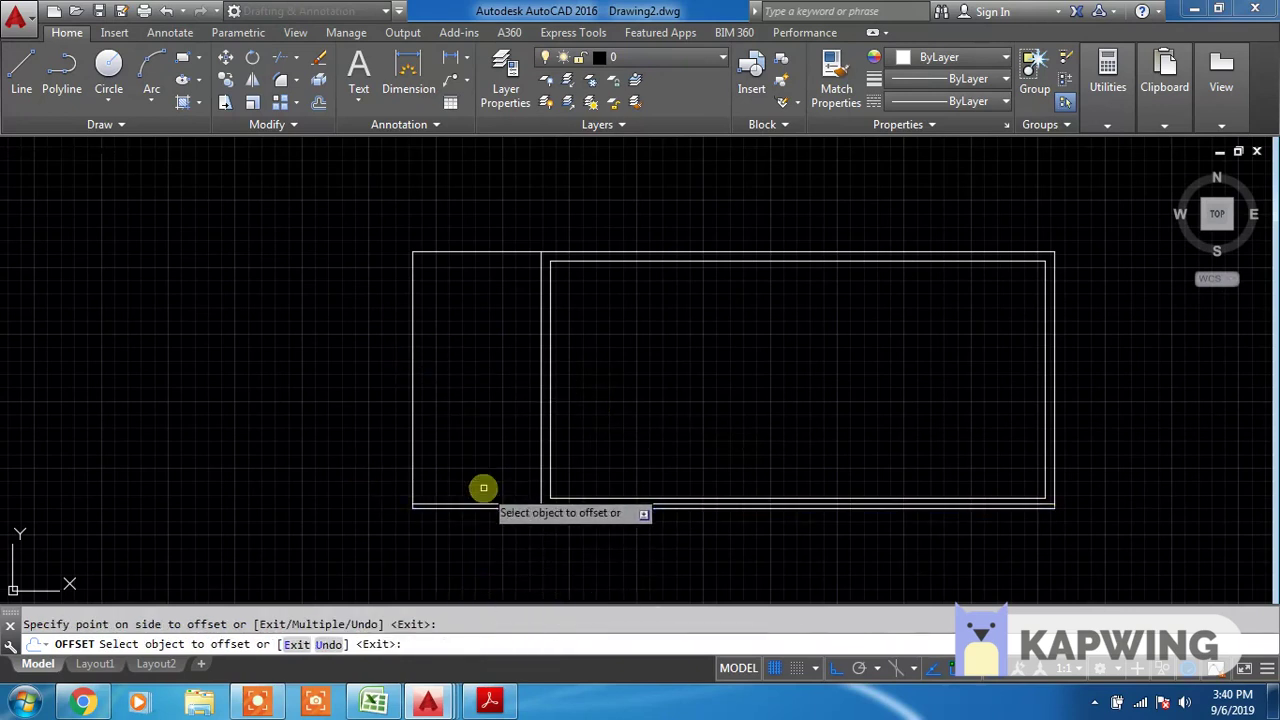
pyautogui.click(491, 252)
pyautogui.click(485, 299)
pyautogui.click(414, 296)
pyautogui.click(430, 304)
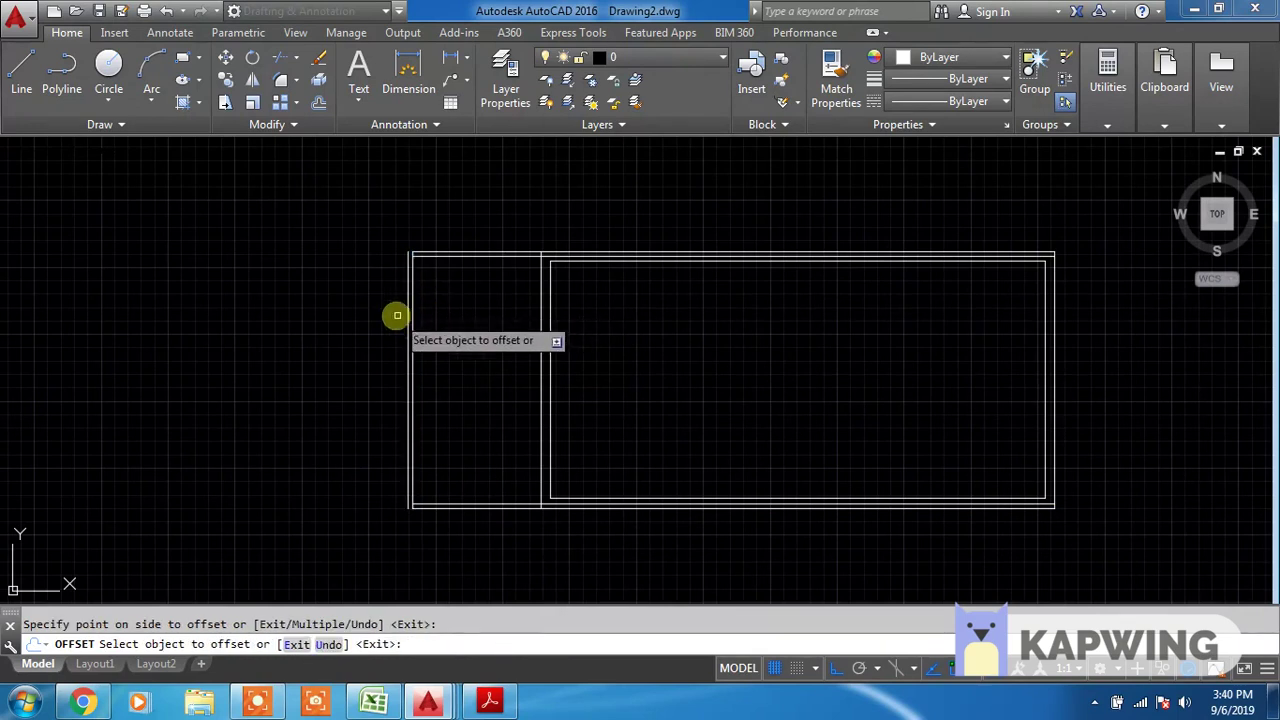
pyautogui.scroll(2, 420, 318)
pyautogui.click(414, 323)
pyautogui.click(440, 322)
# Trim the overlapping 4.5" wall line ends at the left room's top-left corner
pyautogui.press('Escape')
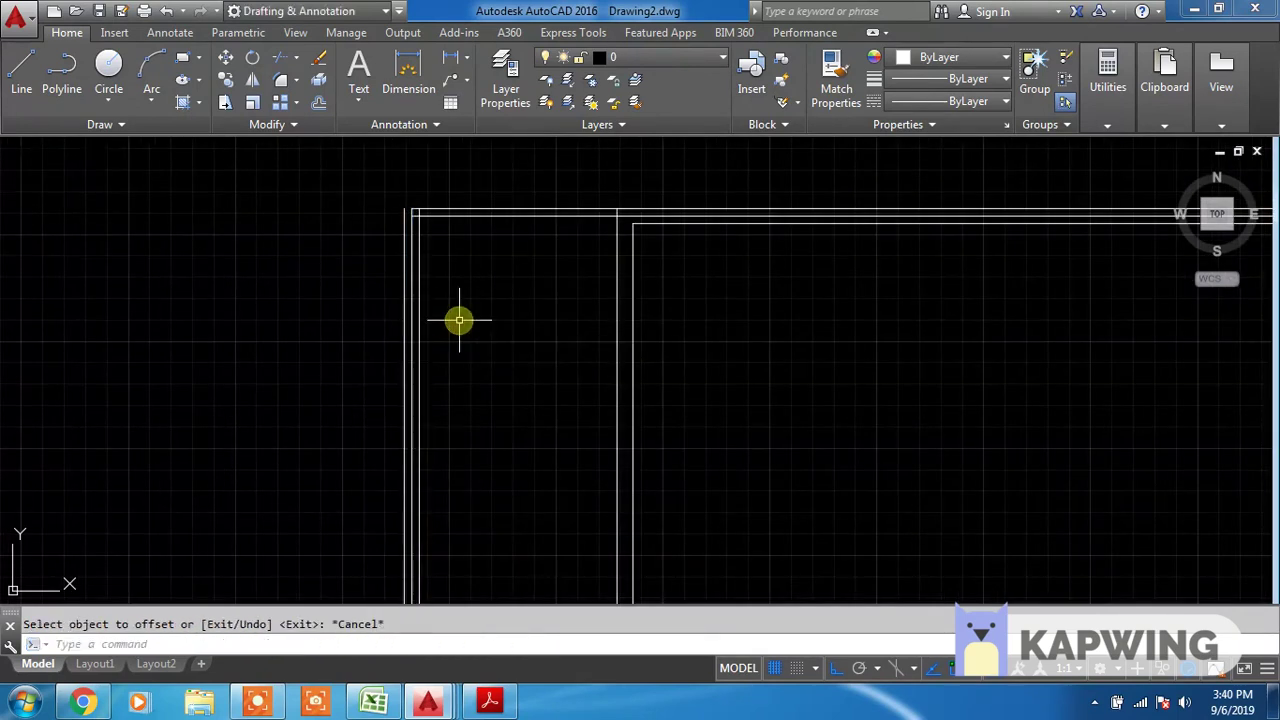
pyautogui.write('tr')
pyautogui.press('Return')
pyautogui.scroll(3, 401, 254)
pyautogui.scroll(2, 401, 254)
pyautogui.click(369, 238)
pyautogui.click(369, 315)
pyautogui.click(363, 291)
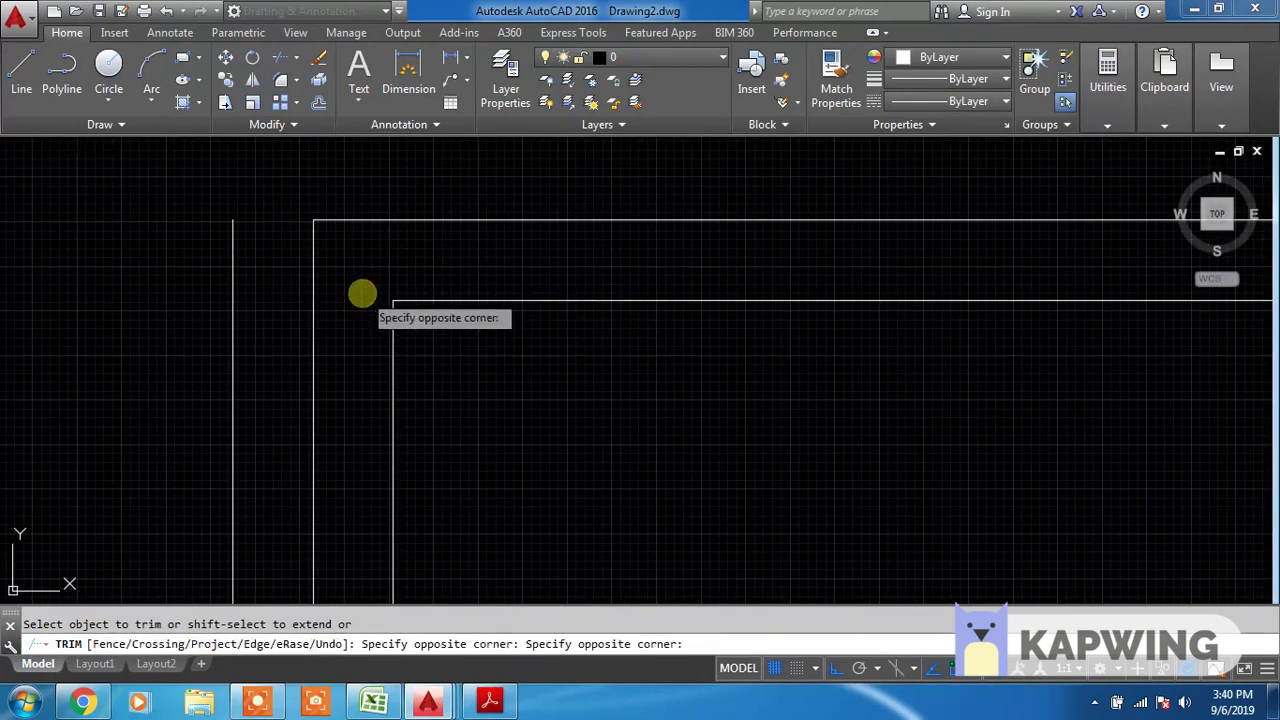
pyautogui.click(372, 290)
# Trim the overlapping wall lines at the left room's lower-left corner
pyautogui.scroll(-5, 380, 288)
pyautogui.scroll(-6, 410, 360)
pyautogui.scroll(6, 445, 525)
pyautogui.scroll(2, 404, 408)
pyautogui.click(440, 415)
pyautogui.click(475, 434)
pyautogui.click(456, 433)
pyautogui.click(462, 430)
pyautogui.scroll(-3, 549, 386)
pyautogui.scroll(-2, 720, 417)
pyautogui.scroll(4, 737, 400)
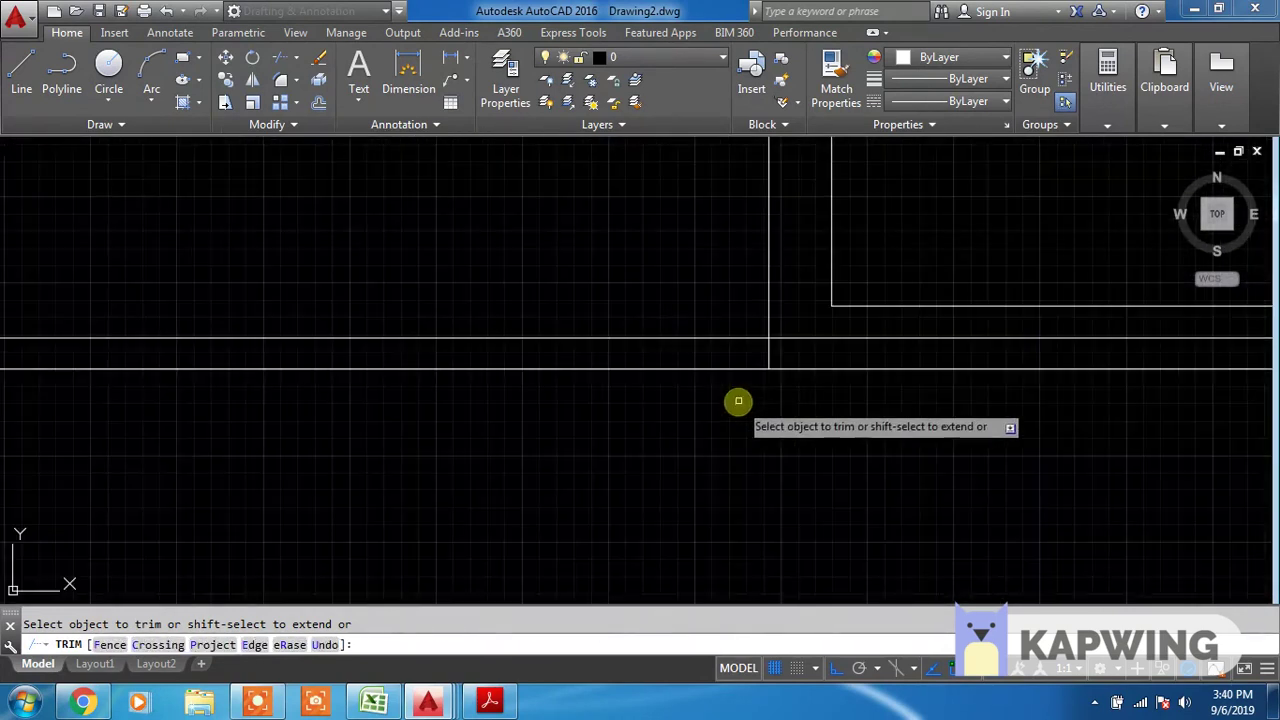
# Trim the wall line right of the partition and another leftover wall segment
pyautogui.click(818, 358)
pyautogui.click(838, 330)
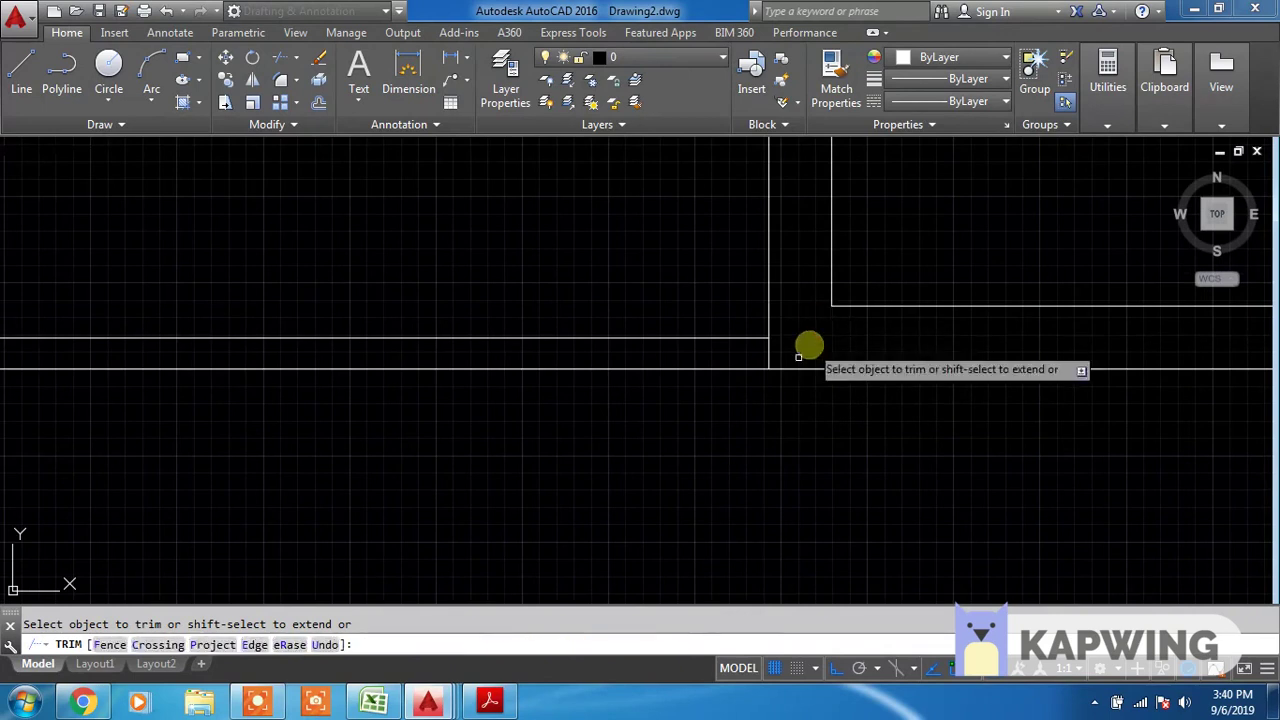
pyautogui.click(786, 352)
pyautogui.click(769, 358)
pyautogui.scroll(-2, 831, 271)
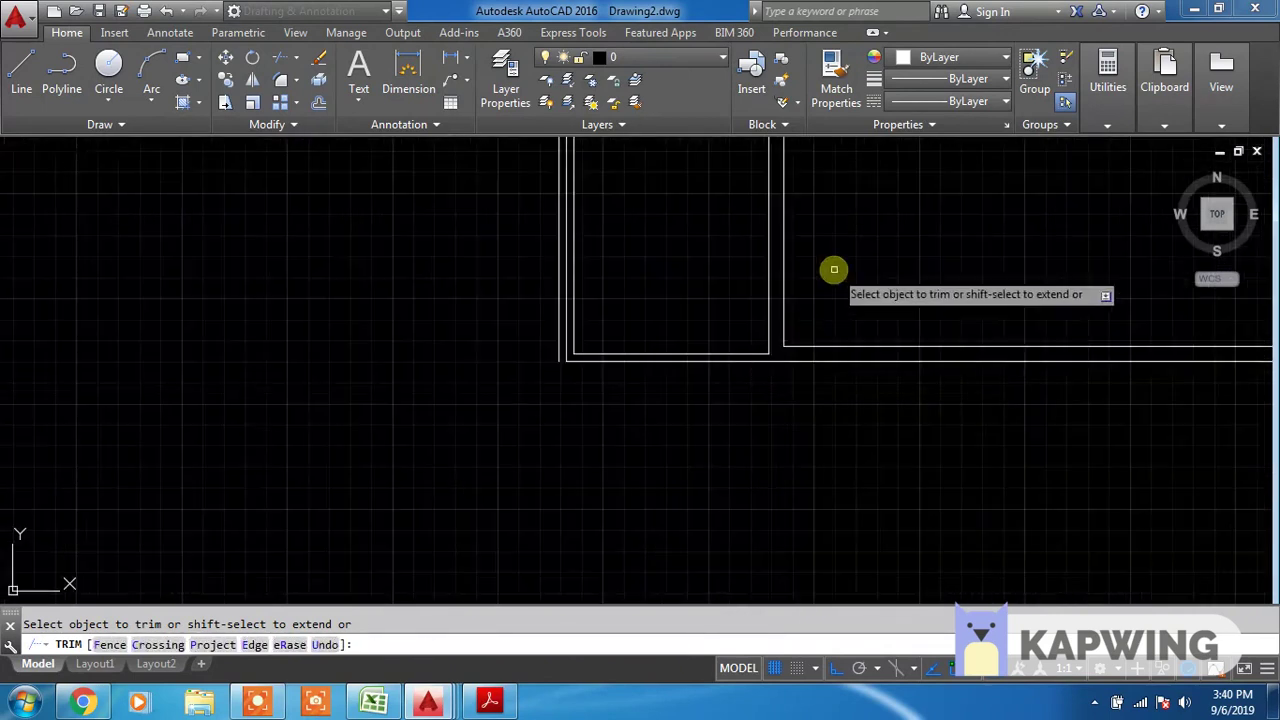
pyautogui.moveTo(831, 271); pyautogui.dragTo(765, 487, button='middle')
pyautogui.scroll(1, 690, 192)
pyautogui.scroll(1, 705, 240)
# Trim away the partition stub at the room corner to close the inner outline
pyautogui.click(711, 251)
pyautogui.click(709, 238)
pyautogui.click(700, 218)
pyautogui.click(653, 196)
pyautogui.scroll(-3, 653, 196)
pyautogui.press('Escape')
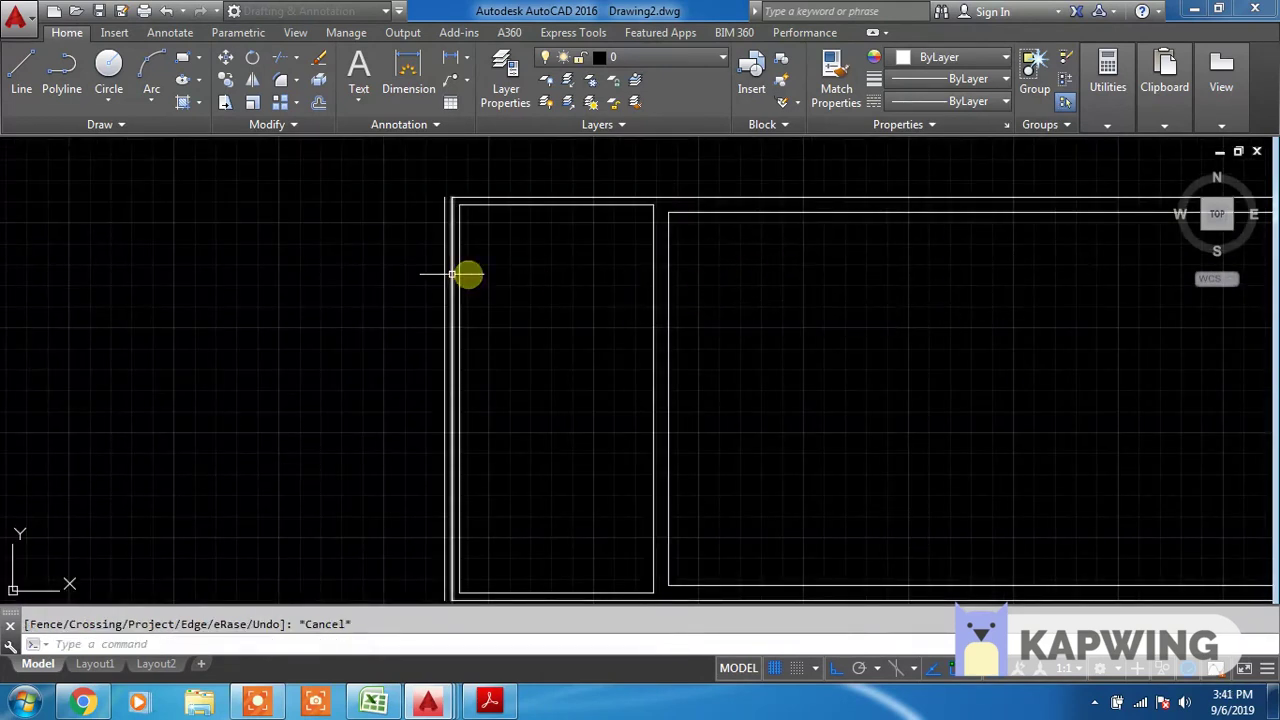
# Erase the stray duplicate line along the outer left wall
pyautogui.click(444, 243)
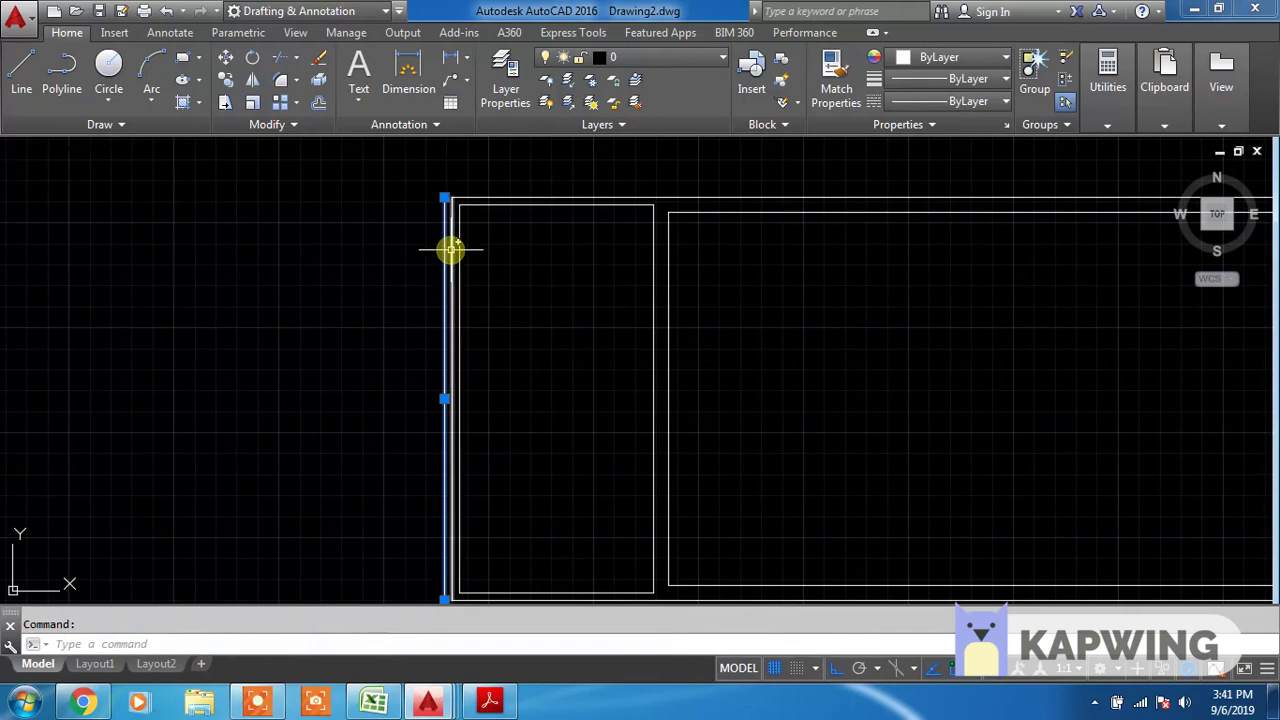
pyautogui.write('e')
pyautogui.press('Return')
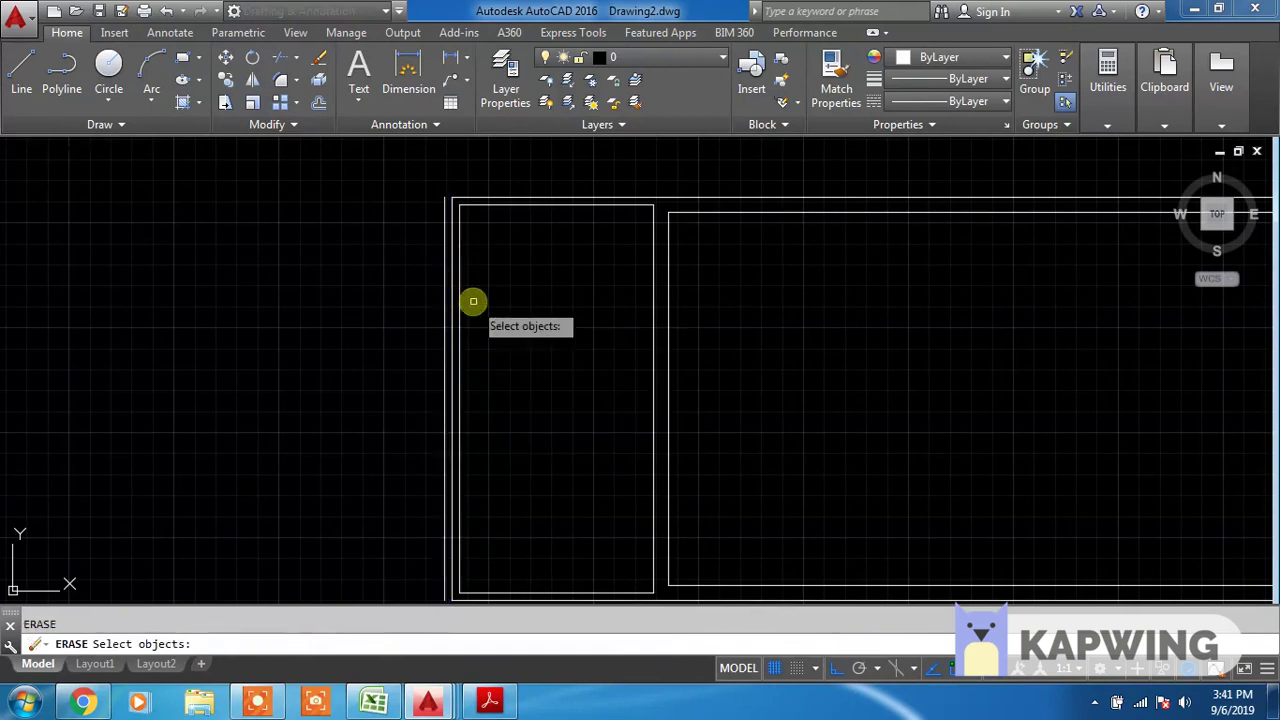
pyautogui.scroll(-4, 474, 297)
pyautogui.scroll(6, 474, 297)
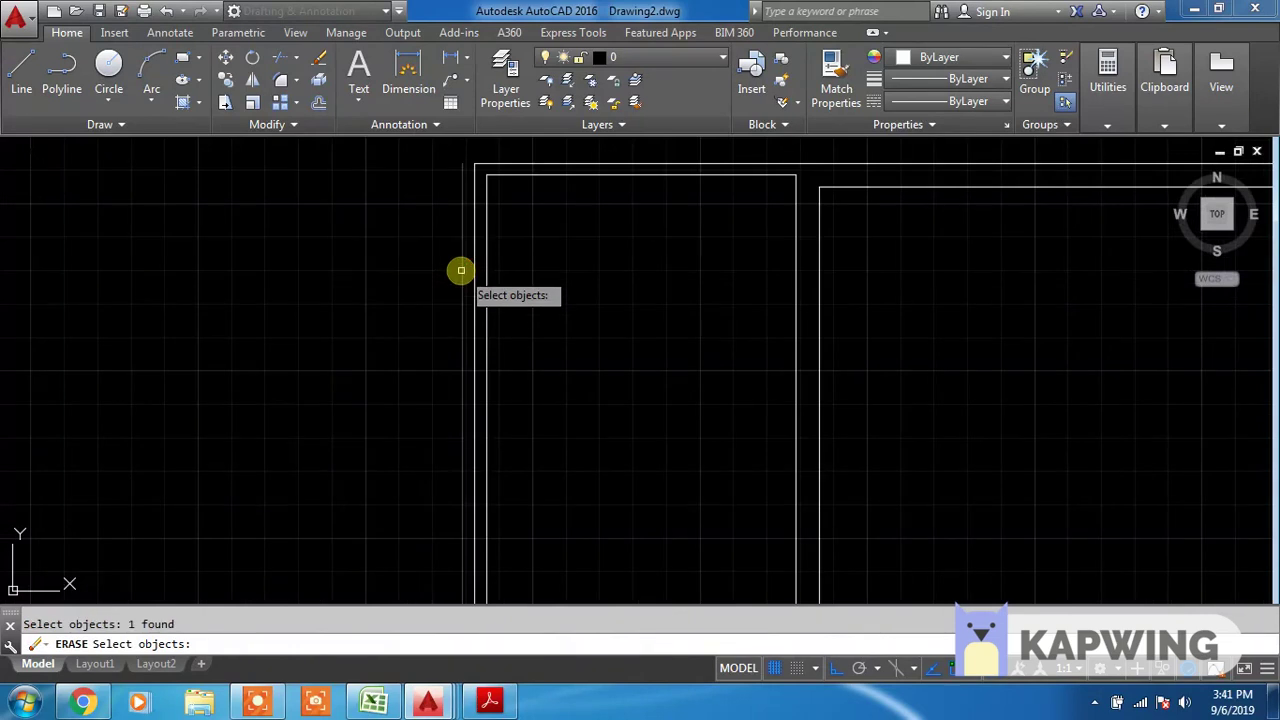
pyautogui.press('Return')
pyautogui.scroll(-4, 461, 270)
pyautogui.moveTo(734, 394); pyautogui.dragTo(609, 380, button='middle')
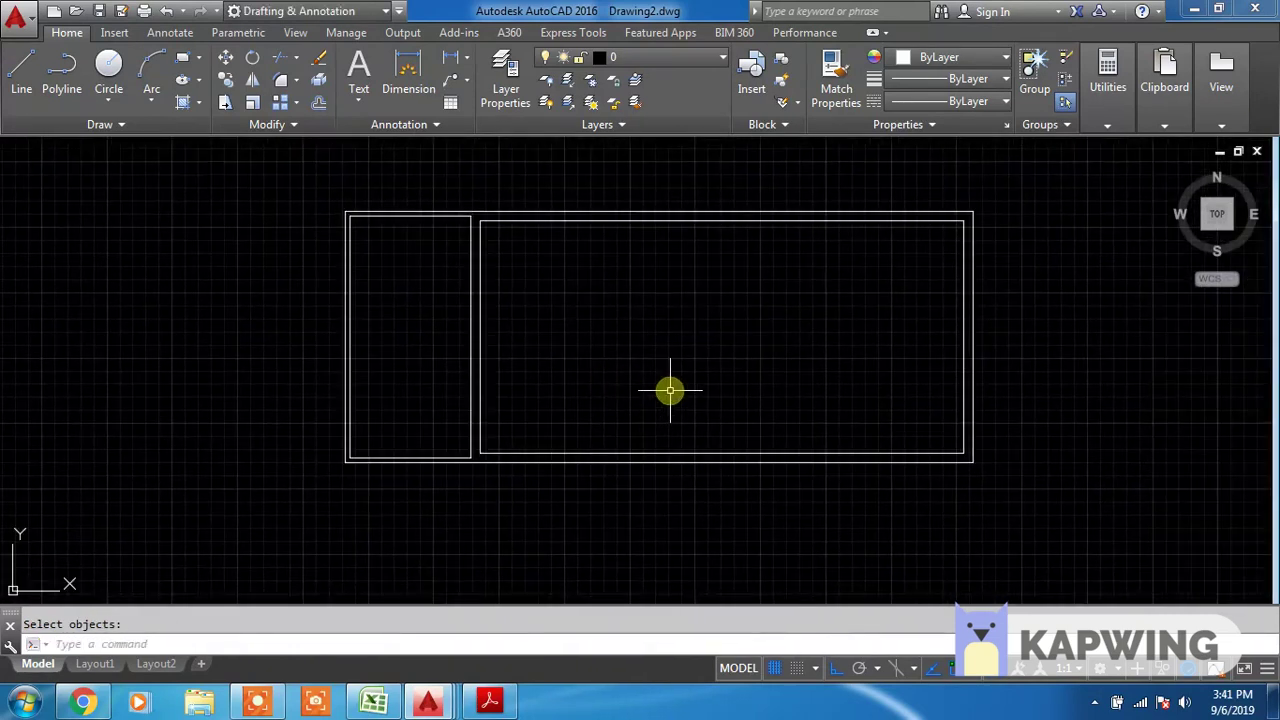
pyautogui.scroll(2, 670, 390)
pyautogui.press('Escape')
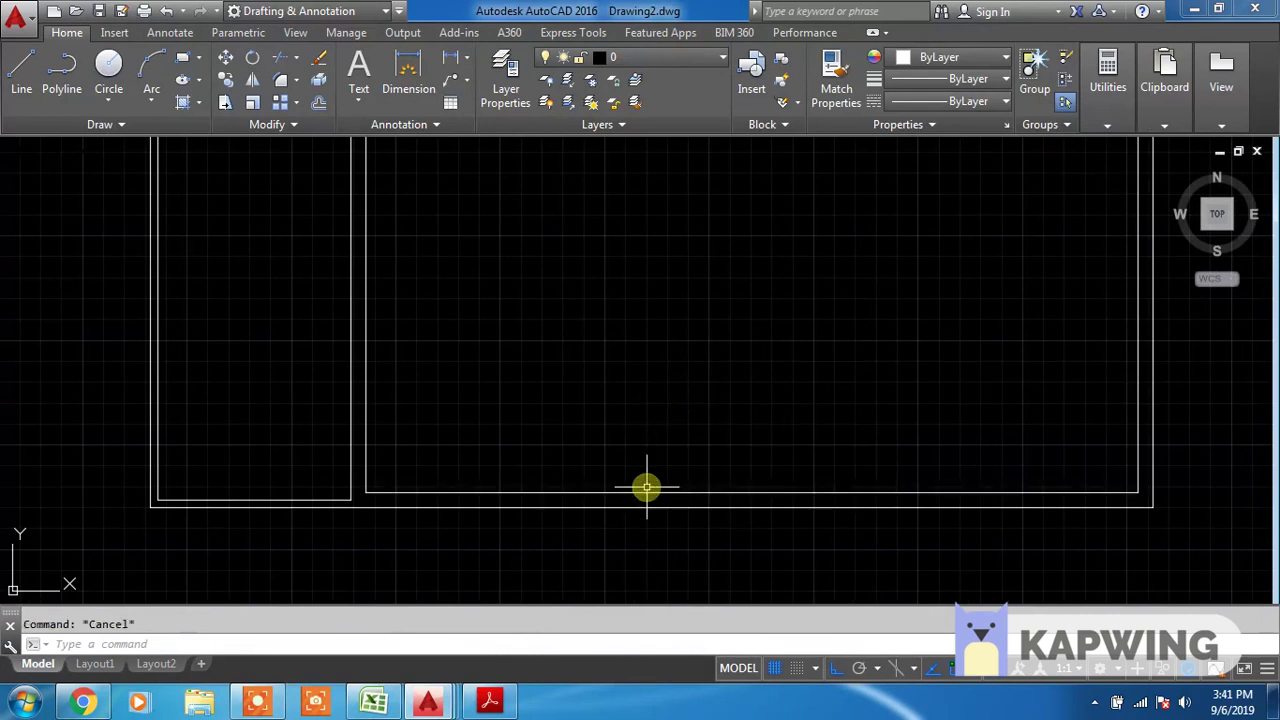
# Explode the large room's inner rectangle into separate lines with X
pyautogui.write('x')
pyautogui.press('Return')
pyautogui.click(632, 490)
pyautogui.press('Return')
pyautogui.scroll(-3, 700, 410)
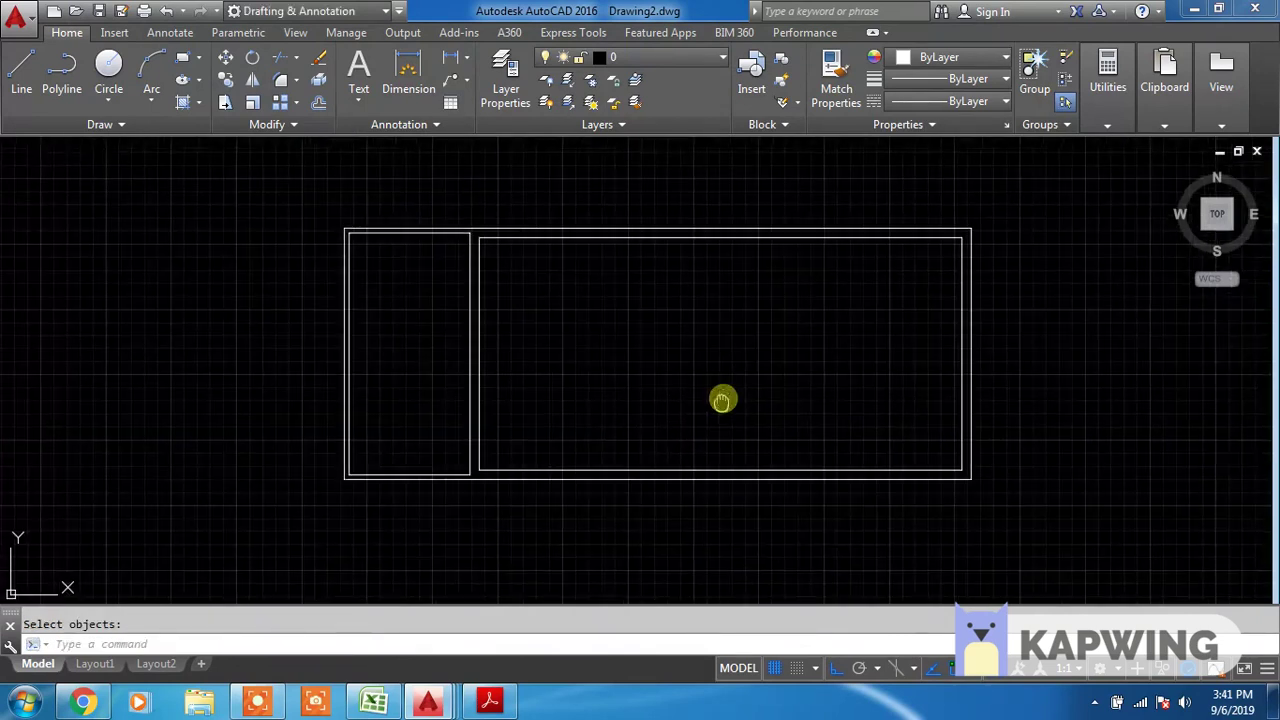
pyautogui.write('O')
# Offset the inner right wall line 14' to the left
pyautogui.press('Return')
pyautogui.write("14'")
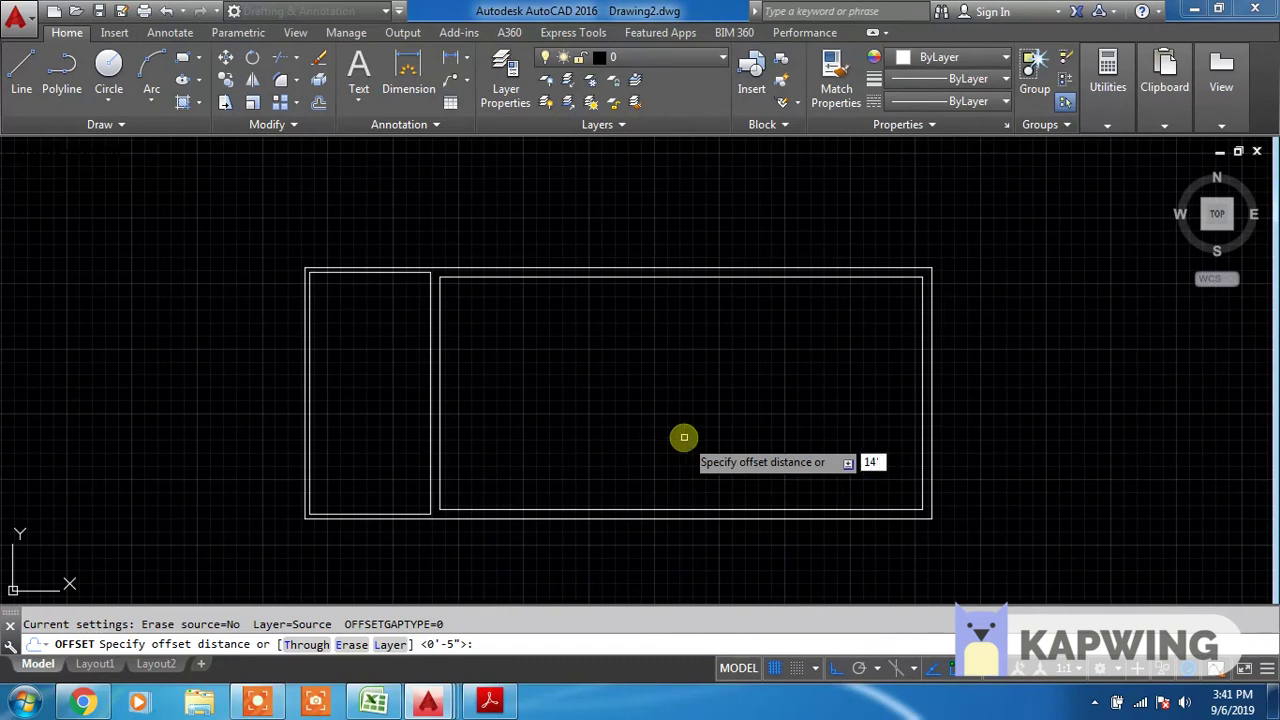
pyautogui.press('Return')
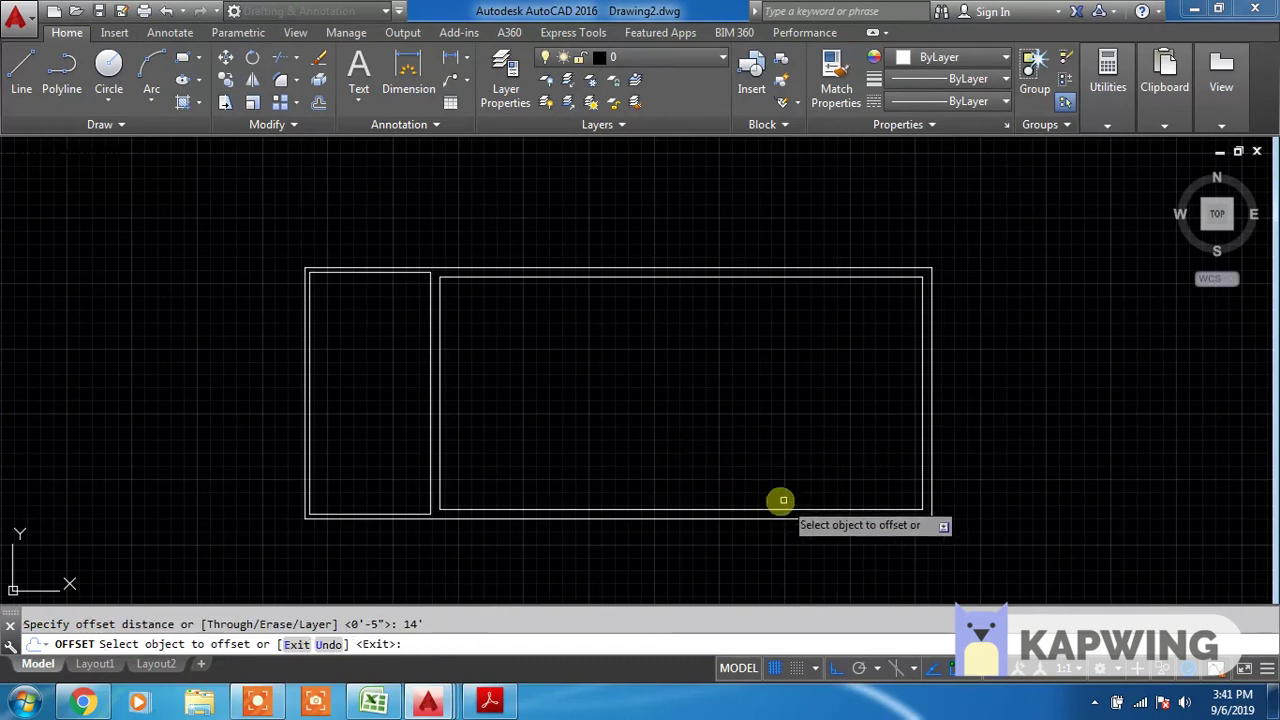
pyautogui.click(920, 412)
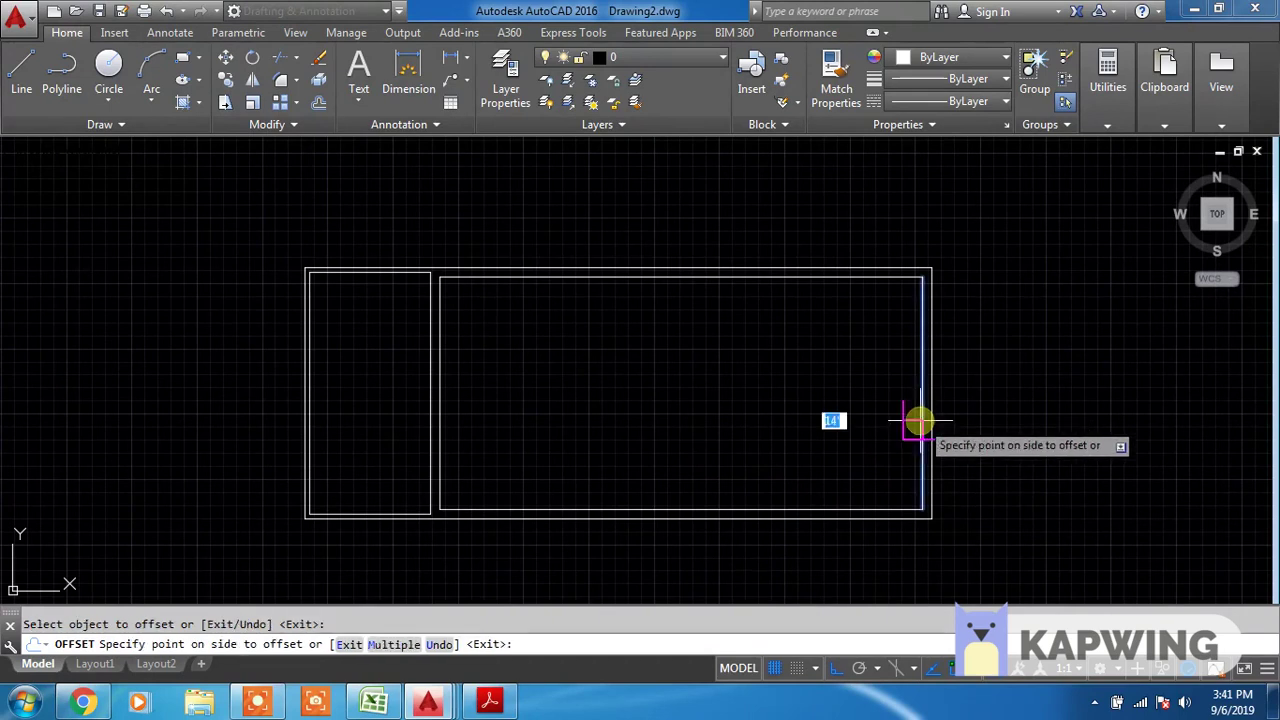
pyautogui.click(794, 419)
pyautogui.press('Escape')
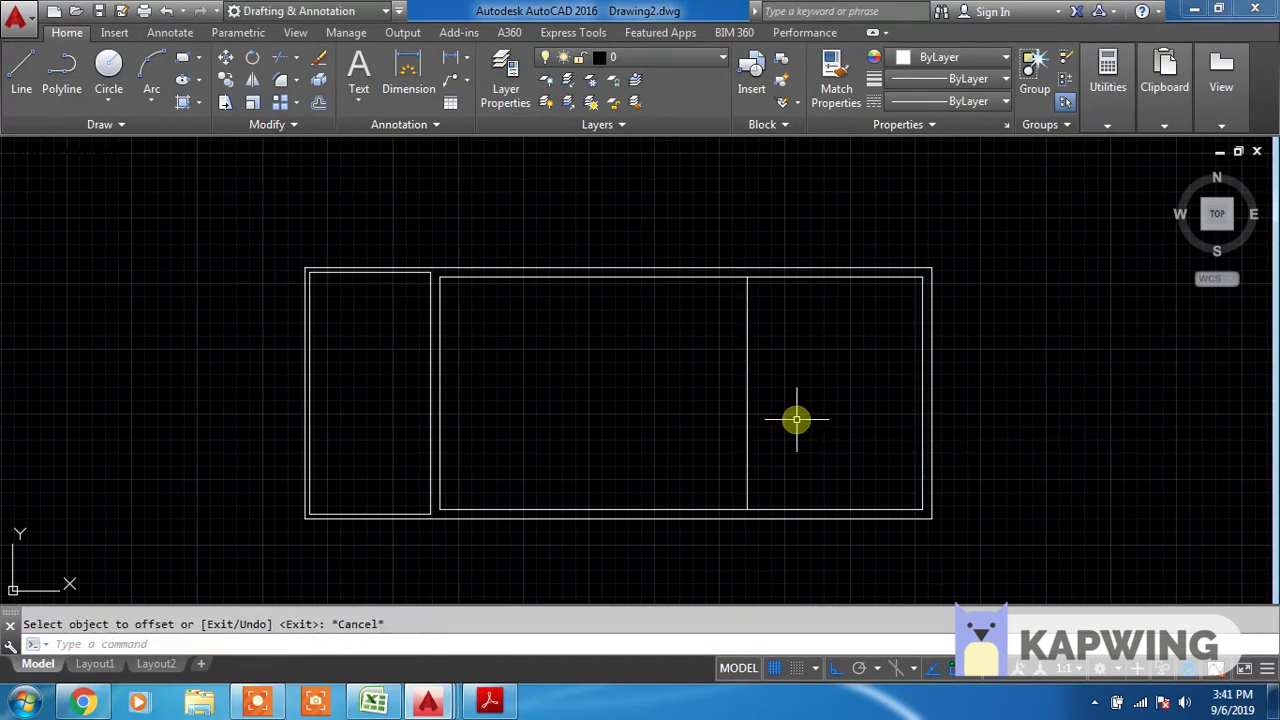
# Offset the inner top wall line 12' downward
pyautogui.write('o')
pyautogui.press('Return')
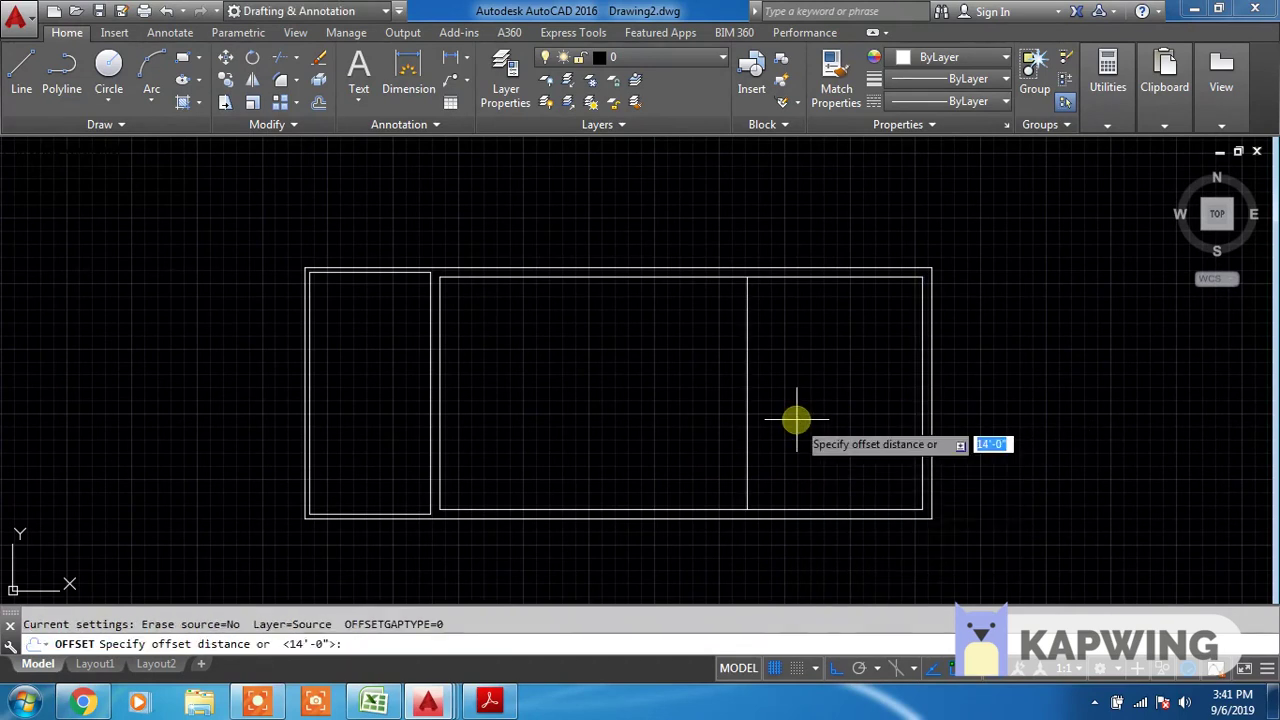
pyautogui.press('Return')
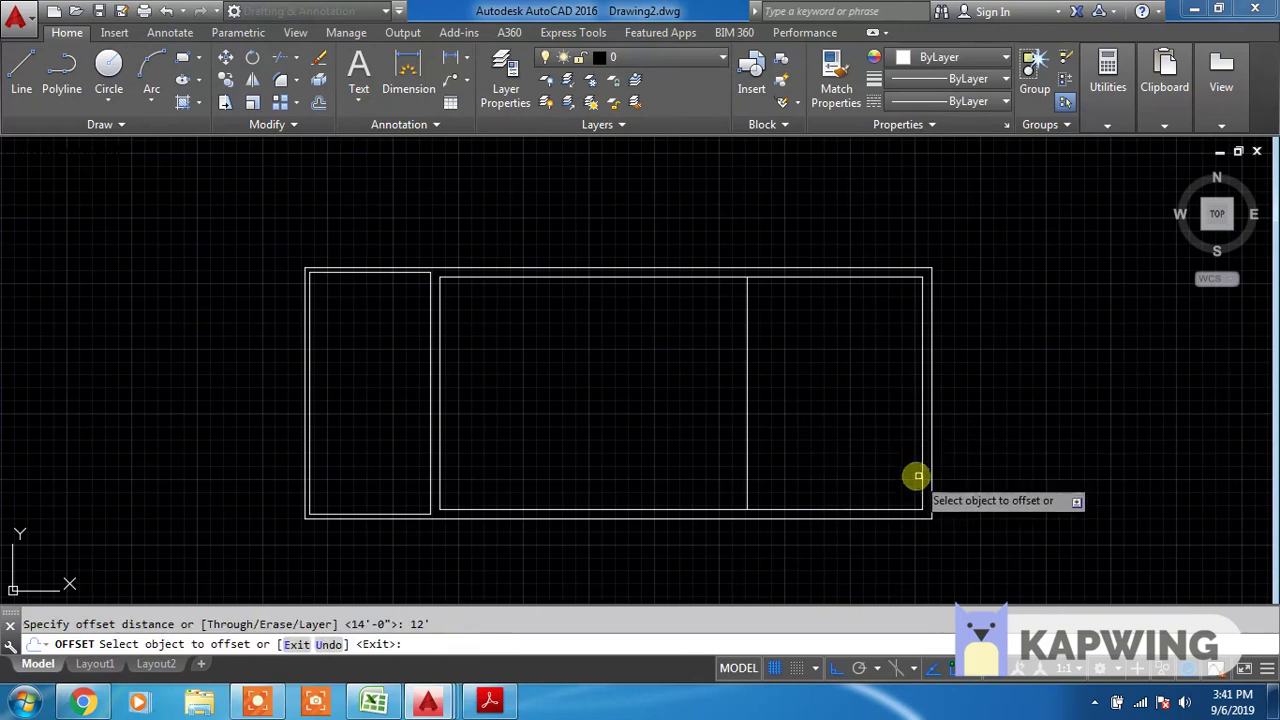
pyautogui.click(890, 278)
pyautogui.click(871, 328)
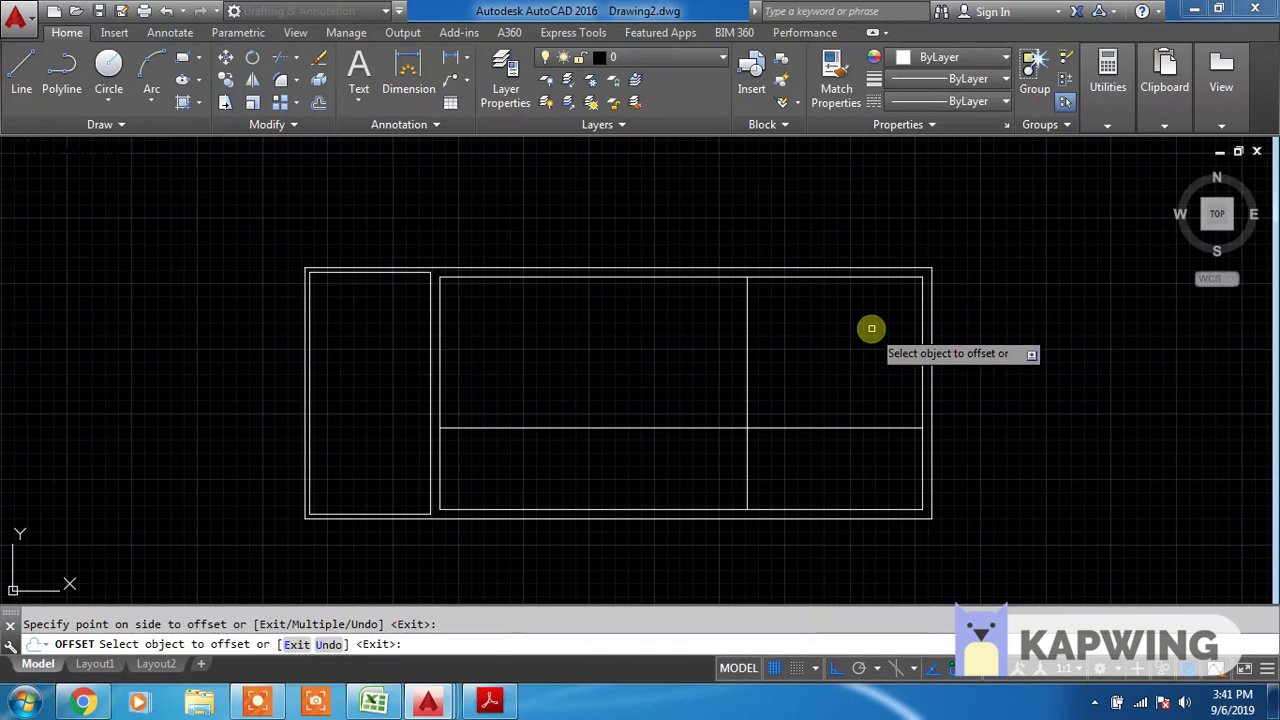
pyautogui.press('Escape')
# Double the new horizontal and vertical partition lines with 4.5" offsets
pyautogui.press('Return')
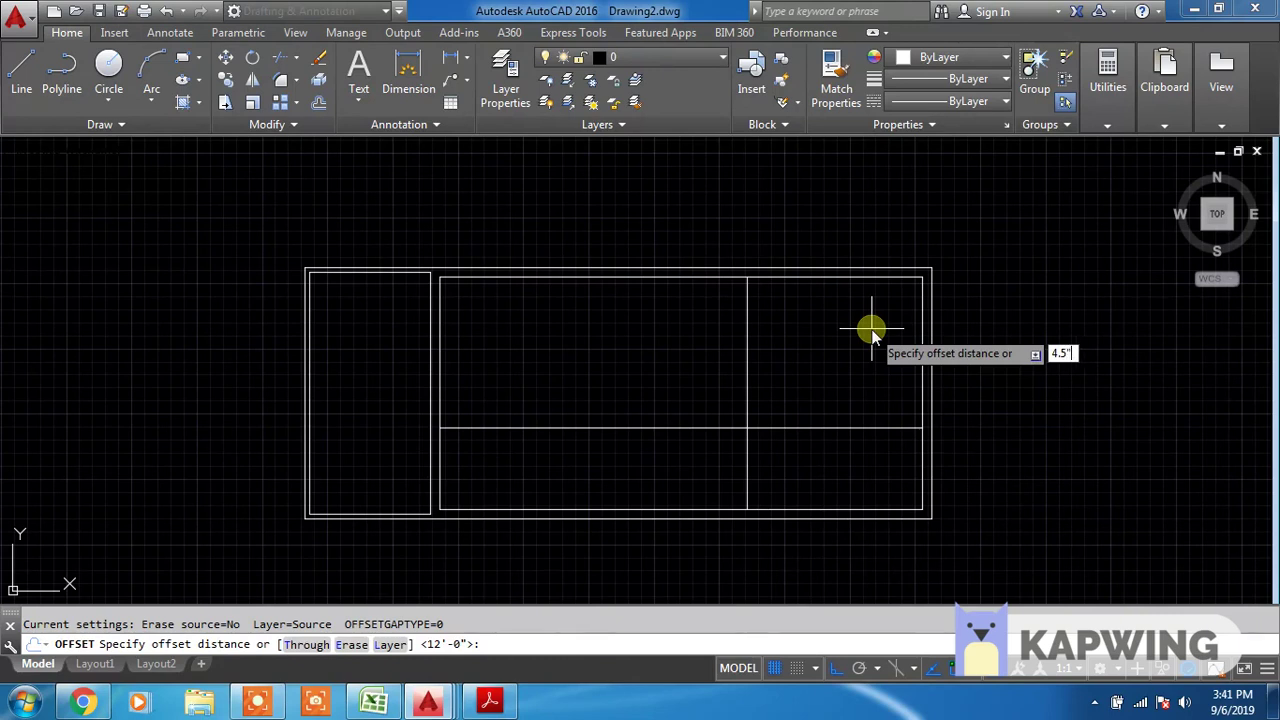
pyautogui.press('Return')
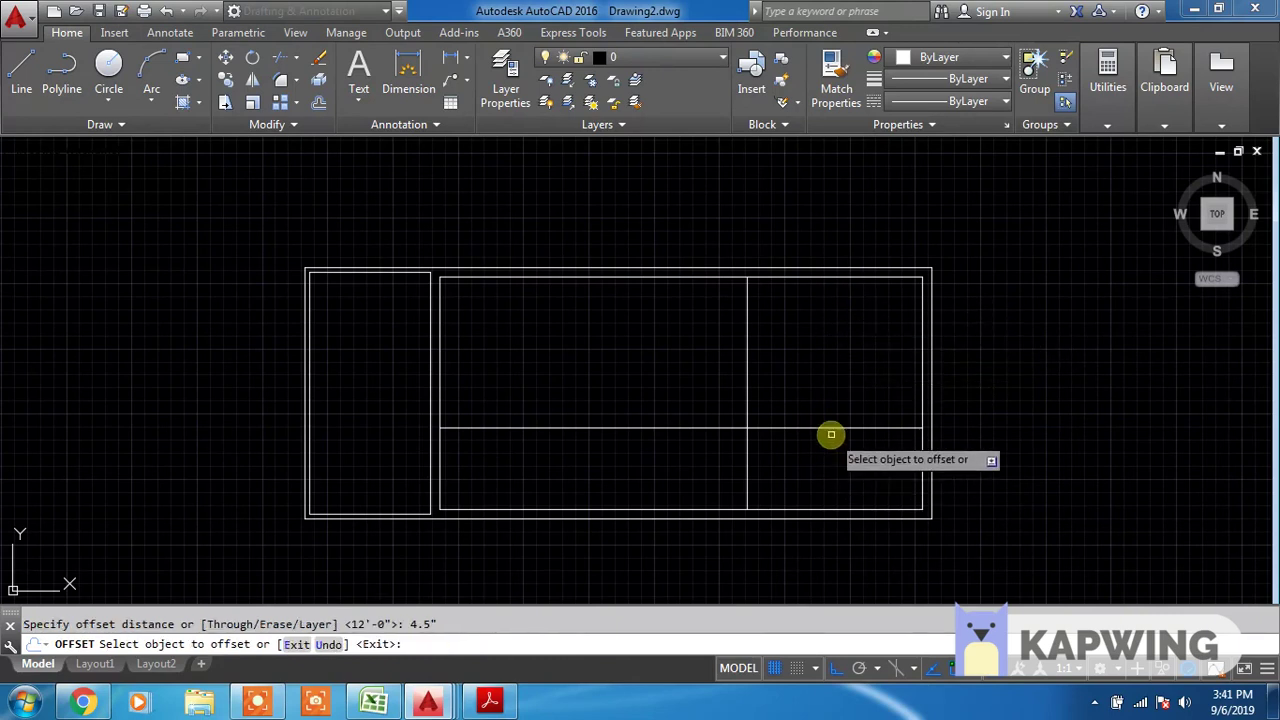
pyautogui.click(828, 429)
pyautogui.click(828, 466)
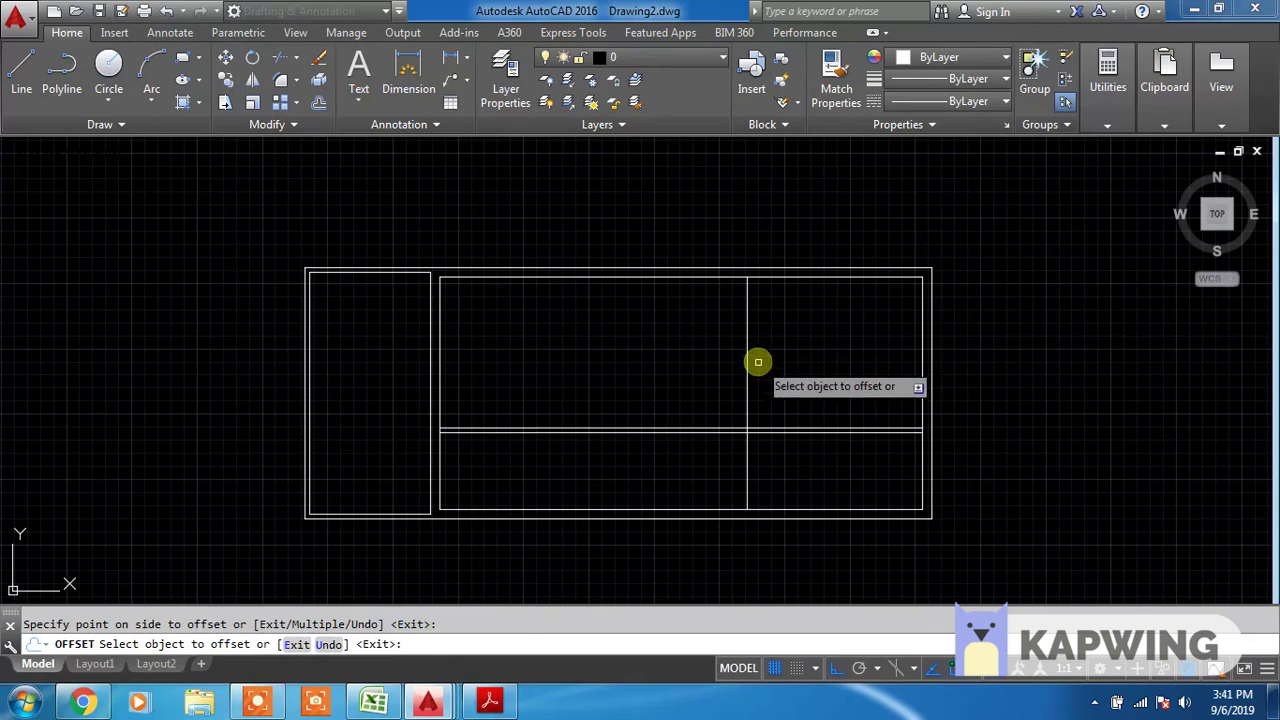
pyautogui.click(745, 372)
pyautogui.click(717, 367)
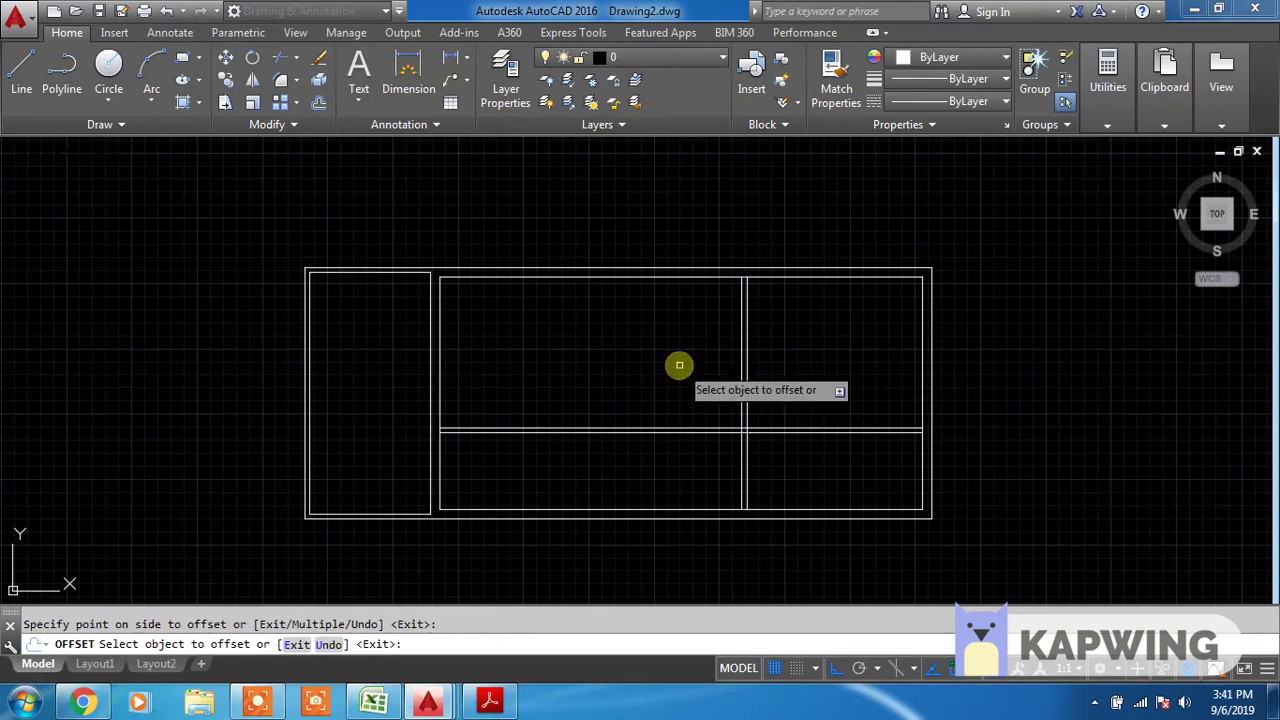
pyautogui.press('Escape')
pyautogui.press('Return')
pyautogui.press('Return')
# Trim the overlapping wall lines at the lower right and the short corner segment
pyautogui.click(776, 460)
pyautogui.click(725, 460)
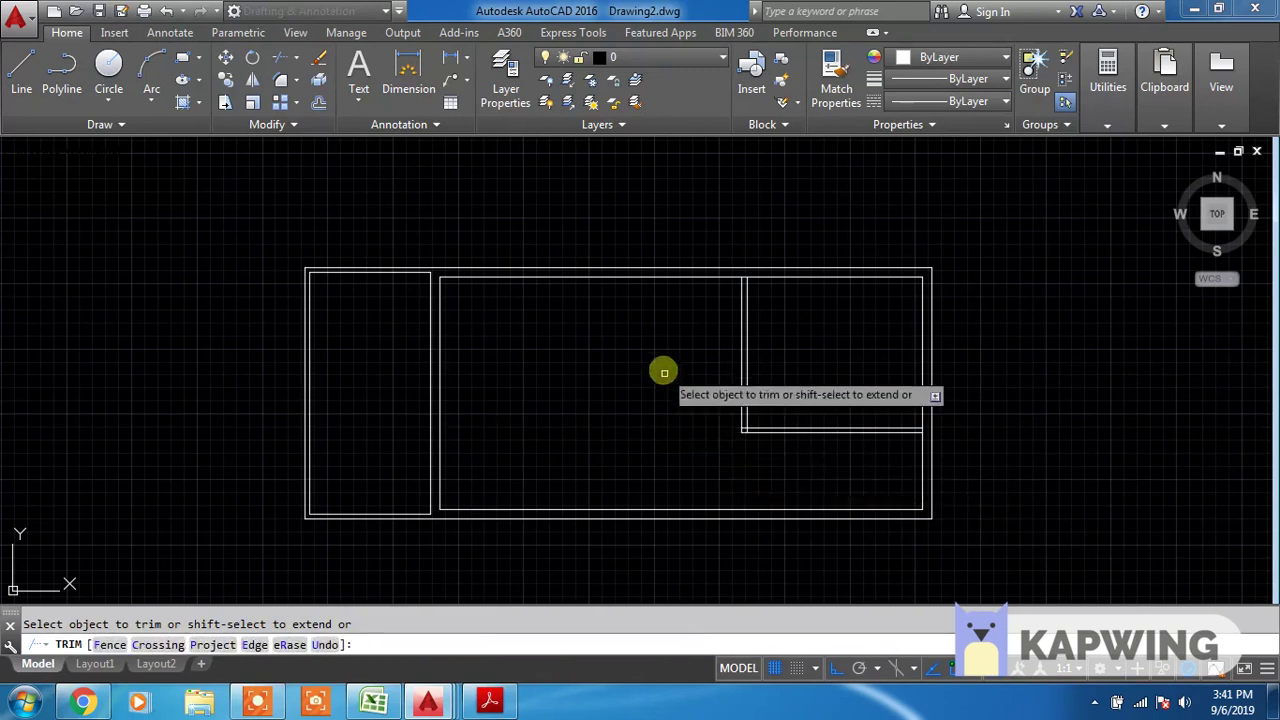
pyautogui.scroll(4, 918, 424)
pyautogui.scroll(2, 918, 424)
pyautogui.click(908, 420)
pyautogui.click(786, 426)
pyautogui.scroll(-2, 871, 429)
pyautogui.scroll(4, 414, 429)
pyautogui.scroll(4, 400, 434)
# Trim the crossing wall lines at the left wall corner
pyautogui.click(400, 434)
pyautogui.click(343, 409)
pyautogui.click(333, 377)
pyautogui.click(333, 370)
pyautogui.scroll(-2, 331, 363)
pyautogui.scroll(-2, 423, 334)
pyautogui.scroll(-2, 491, 369)
pyautogui.scroll(-1, 470, 300)
pyautogui.scroll(3, 442, 270)
pyautogui.scroll(2, 417, 191)
pyautogui.scroll(3, 410, 260)
# Trim the top wall segment between the partitions, then view the whole plan
pyautogui.click(390, 312)
pyautogui.click(389, 283)
pyautogui.click(389, 314)
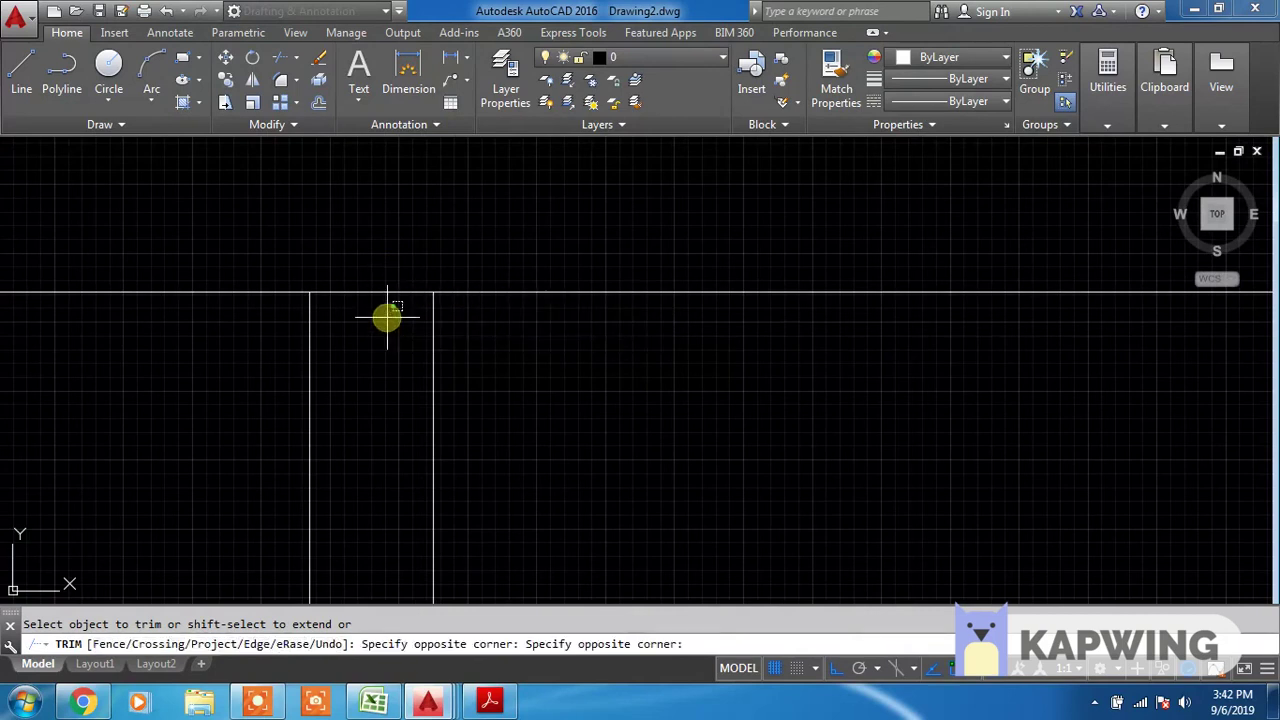
pyautogui.click(378, 257)
pyautogui.press('Escape')
pyautogui.scroll(-5, 608, 371)
pyautogui.scroll(-3, 674, 431)
pyautogui.moveTo(674, 431); pyautogui.dragTo(690, 390, button='middle')
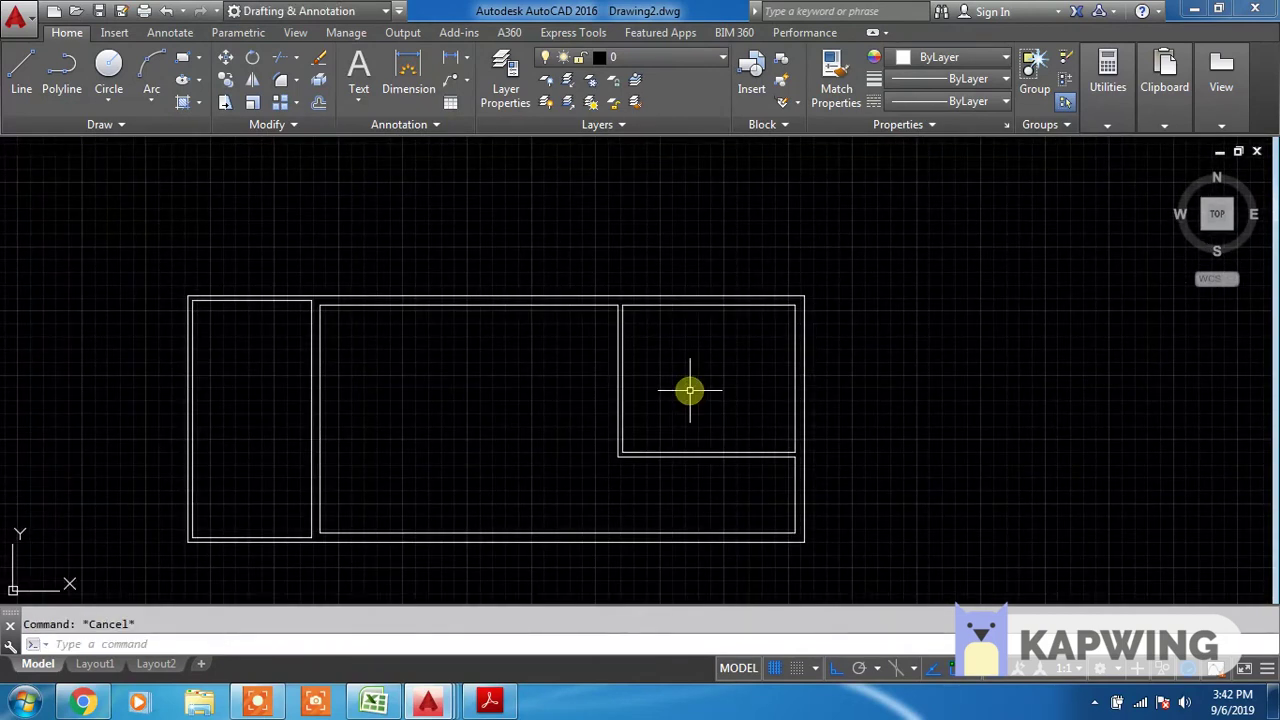
pyautogui.write('c')
# Offset the upper-right room's right wall line 4' into the room
pyautogui.press('Return')
pyautogui.write('4')
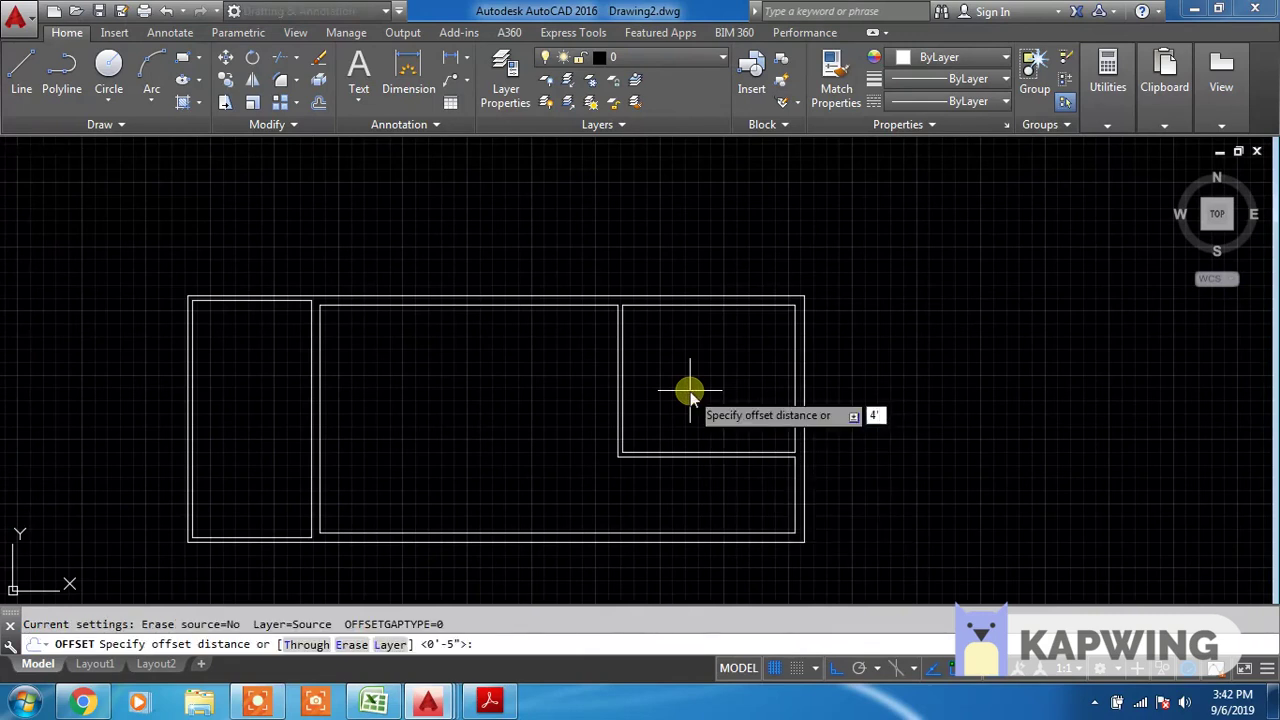
pyautogui.press('Return')
pyautogui.click(790, 358)
pyautogui.click(668, 364)
pyautogui.press('Escape')
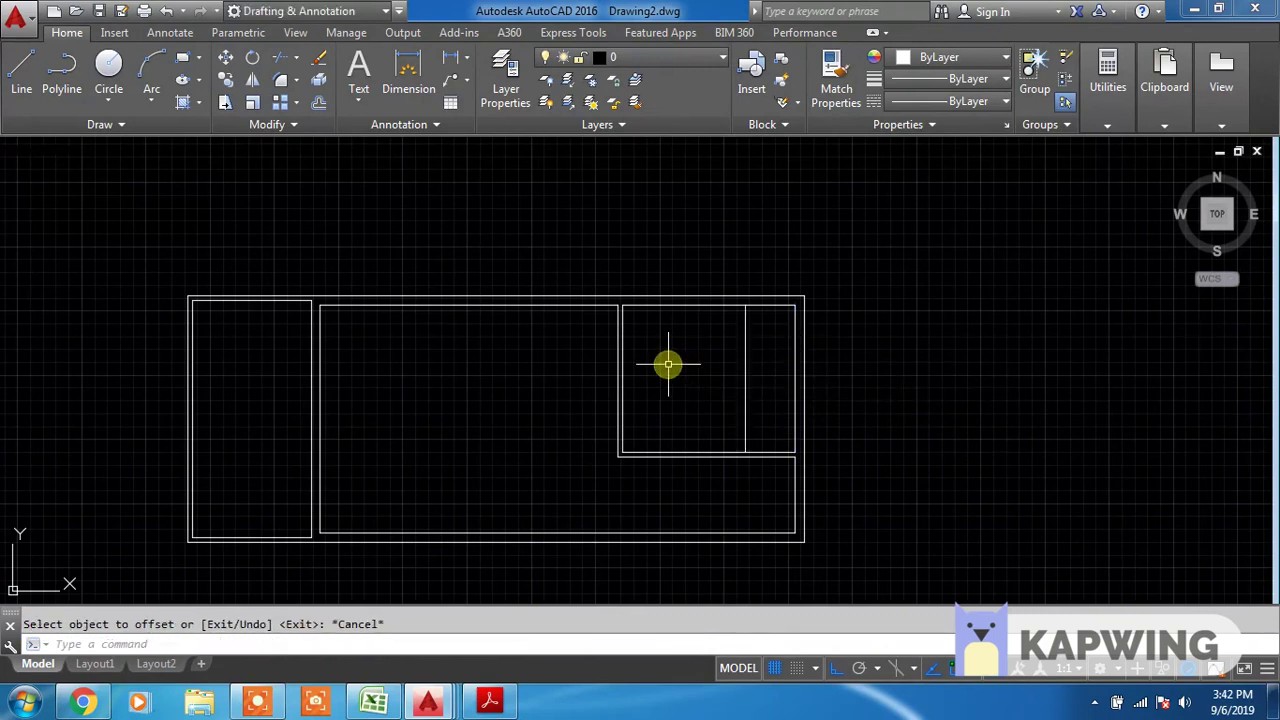
pyautogui.write('o')
# Offset a right-room wall line and the lower room's right wall 5' inward
pyautogui.press('Return')
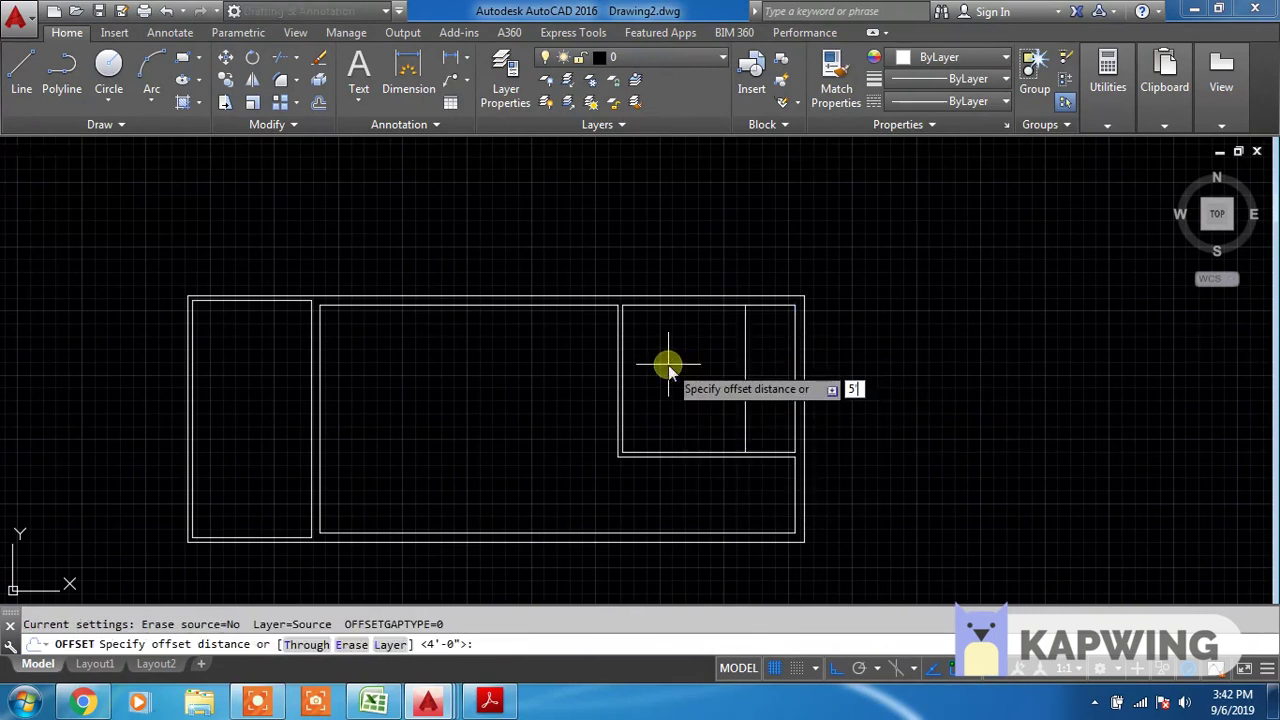
pyautogui.write("'")
pyautogui.press('Return')
pyautogui.click(760, 302)
pyautogui.click(763, 383)
pyautogui.scroll(3, 780, 500)
pyautogui.click(818, 458)
pyautogui.click(573, 466)
pyautogui.press('Escape')
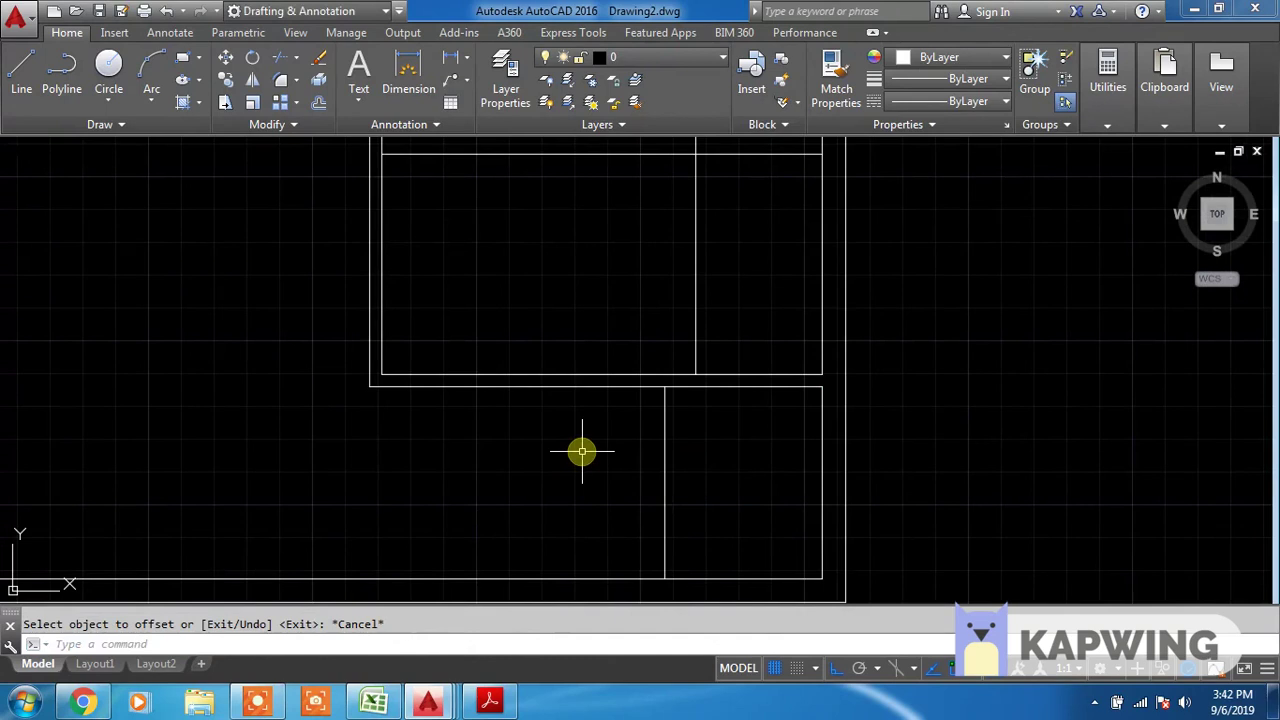
pyautogui.write('O')
# Double the new horizontal and vertical partition lines at 4.5" wall thickness
pyautogui.press('Return')
pyautogui.write("4.5'")
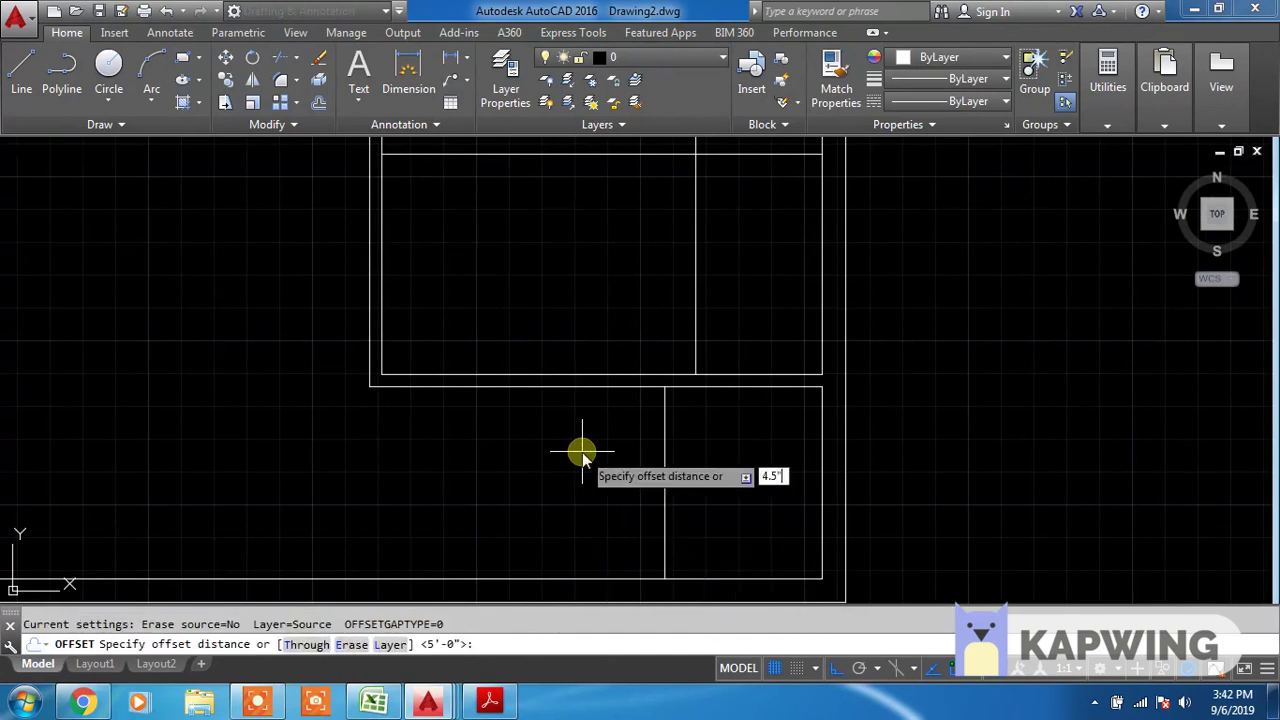
pyautogui.press('Return')
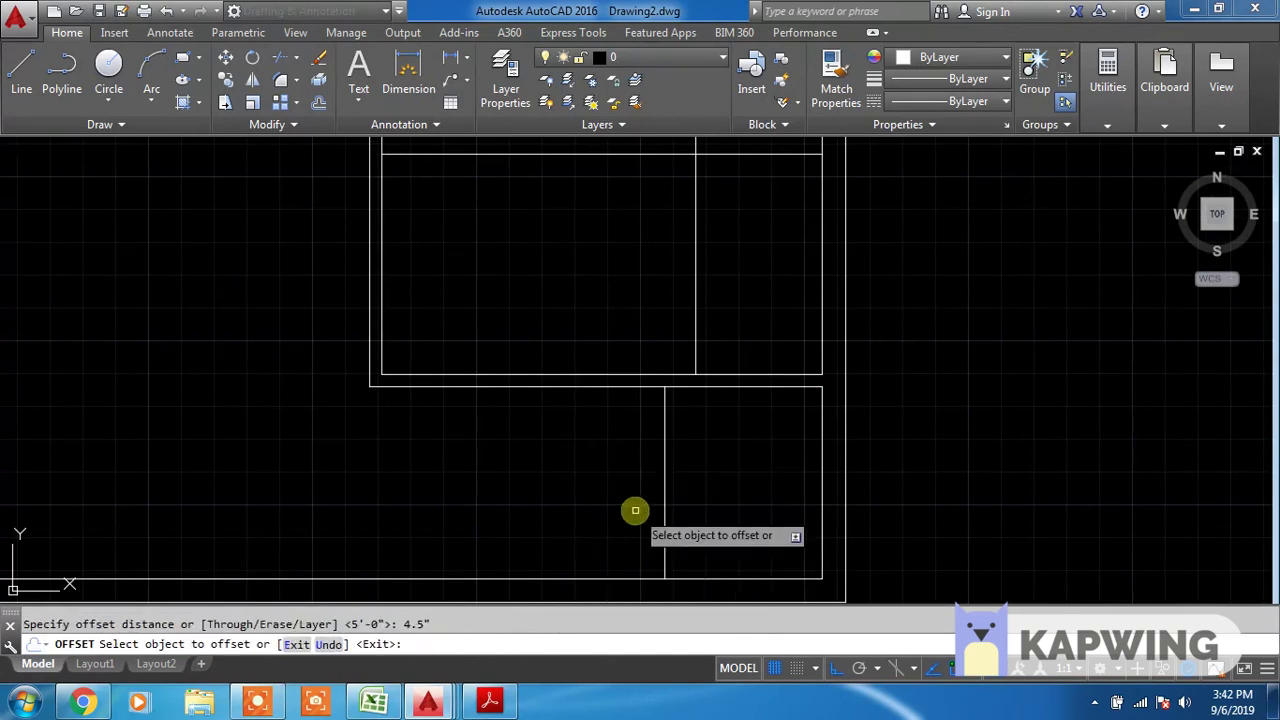
pyautogui.click(666, 469)
pyautogui.scroll(-3, 705, 468)
pyautogui.scroll(3, 701, 455)
pyautogui.scroll(2, 703, 432)
pyautogui.scroll(-2, 708, 425)
pyautogui.scroll(4, 706, 352)
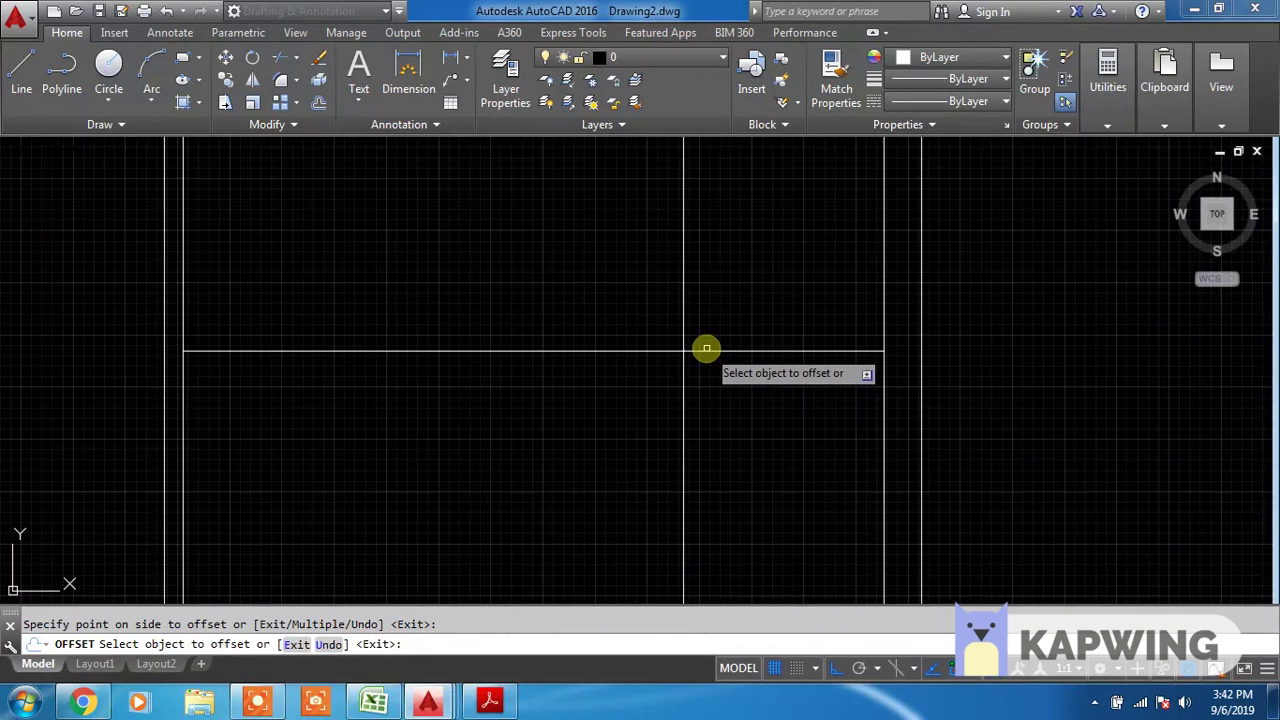
pyautogui.click(708, 350)
pyautogui.click(704, 433)
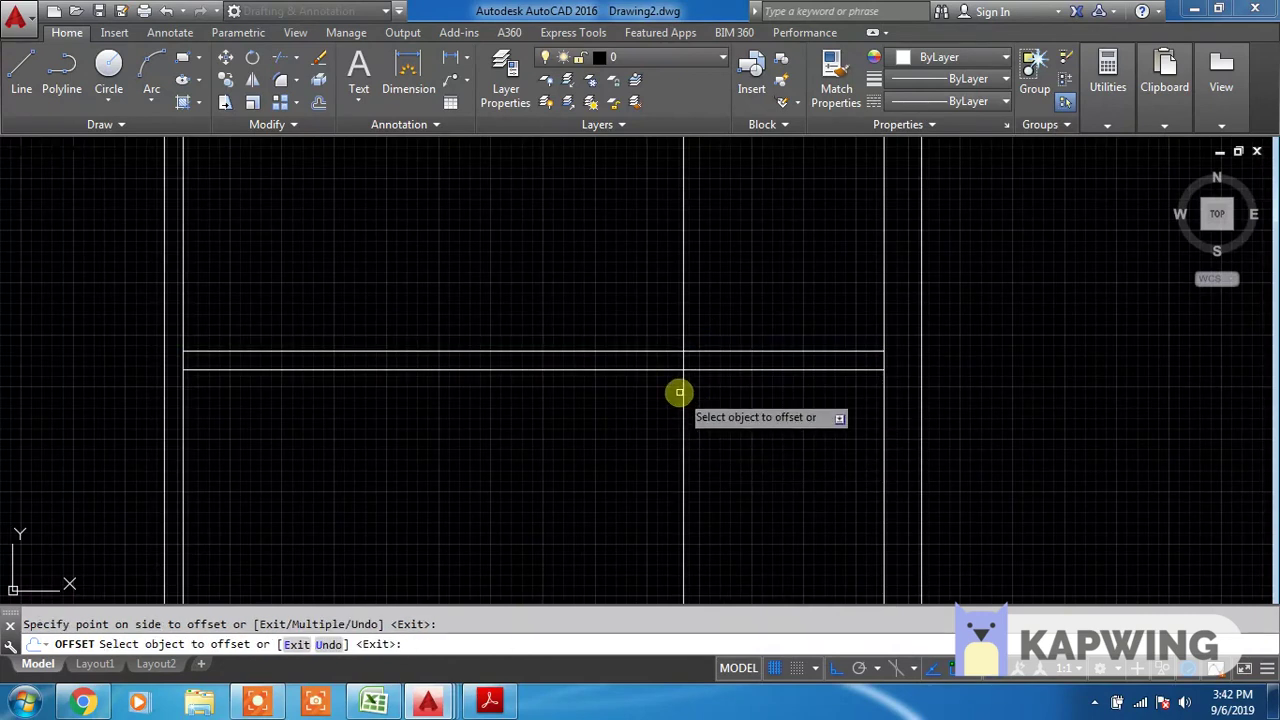
pyautogui.click(683, 401)
pyautogui.click(565, 406)
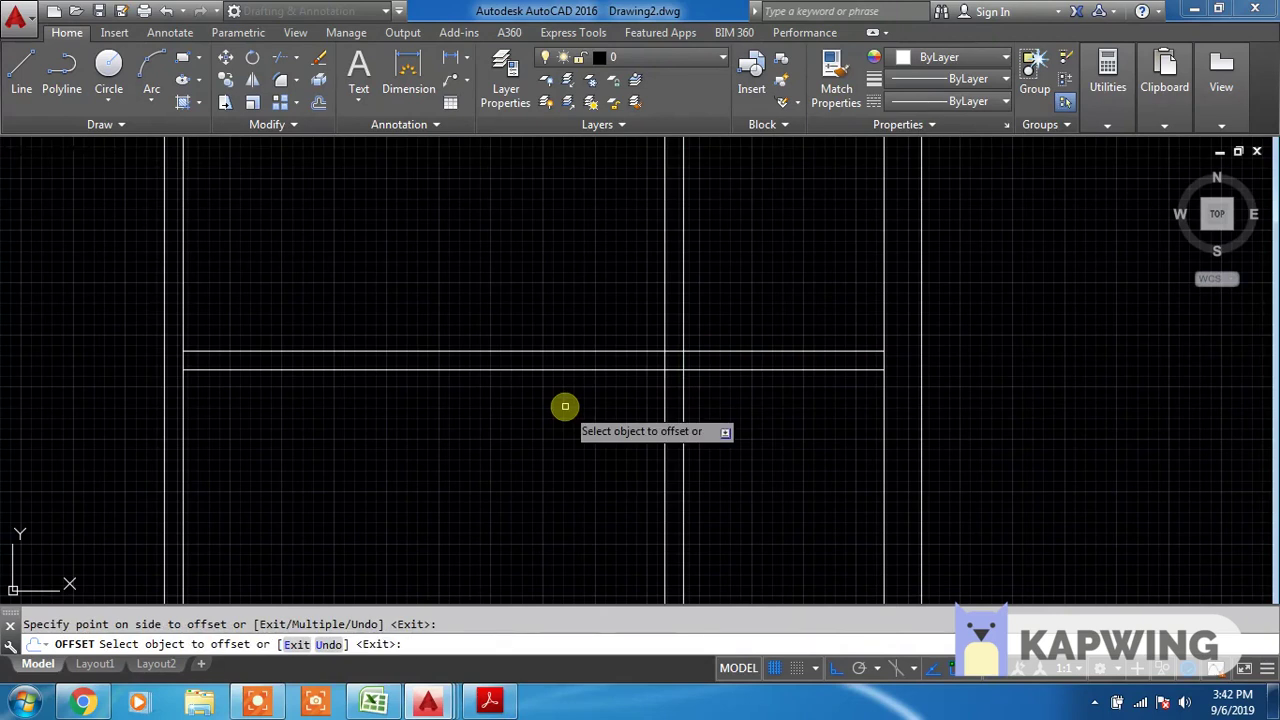
# Trim the vertical segments below the horizontal walls and the upper line left of the partitions
pyautogui.press('Escape')
pyautogui.press('Return')
pyautogui.press('Return')
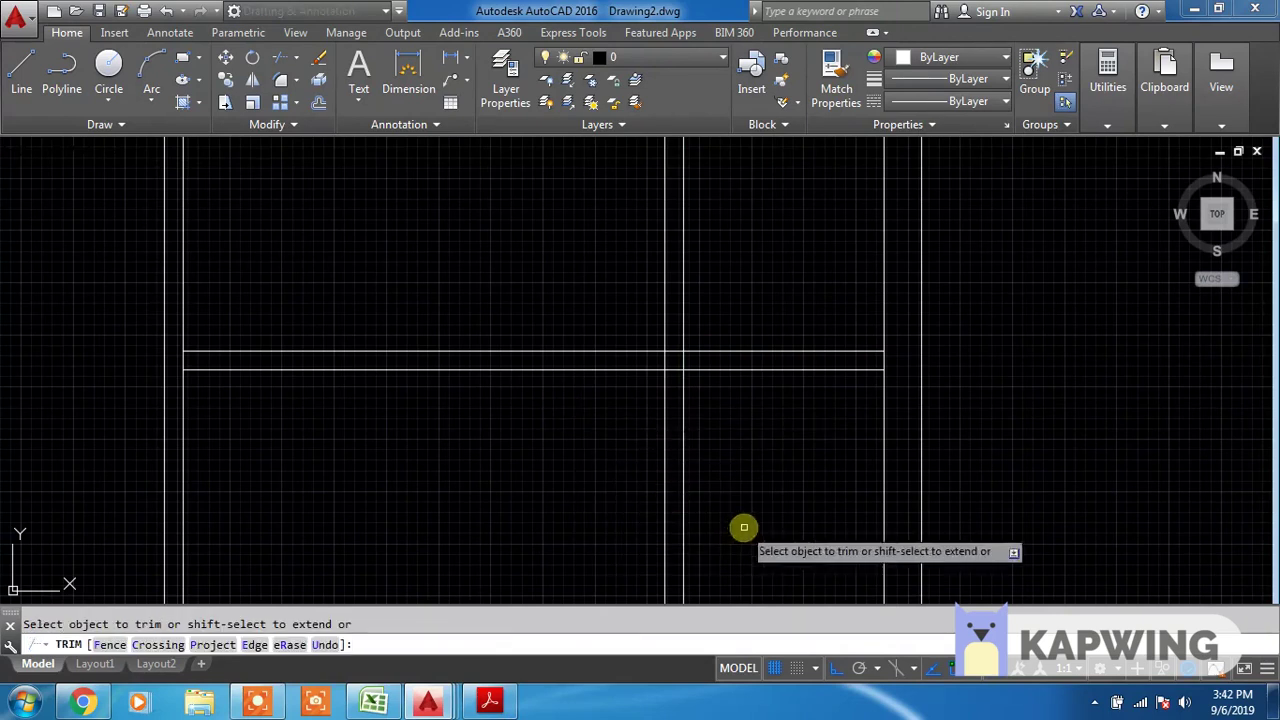
pyautogui.click(786, 509)
pyautogui.click(588, 440)
pyautogui.click(594, 352)
# Trim the horizontal segments between the two new vertical partition lines
pyautogui.scroll(2, 681, 338)
pyautogui.scroll(5, 681, 338)
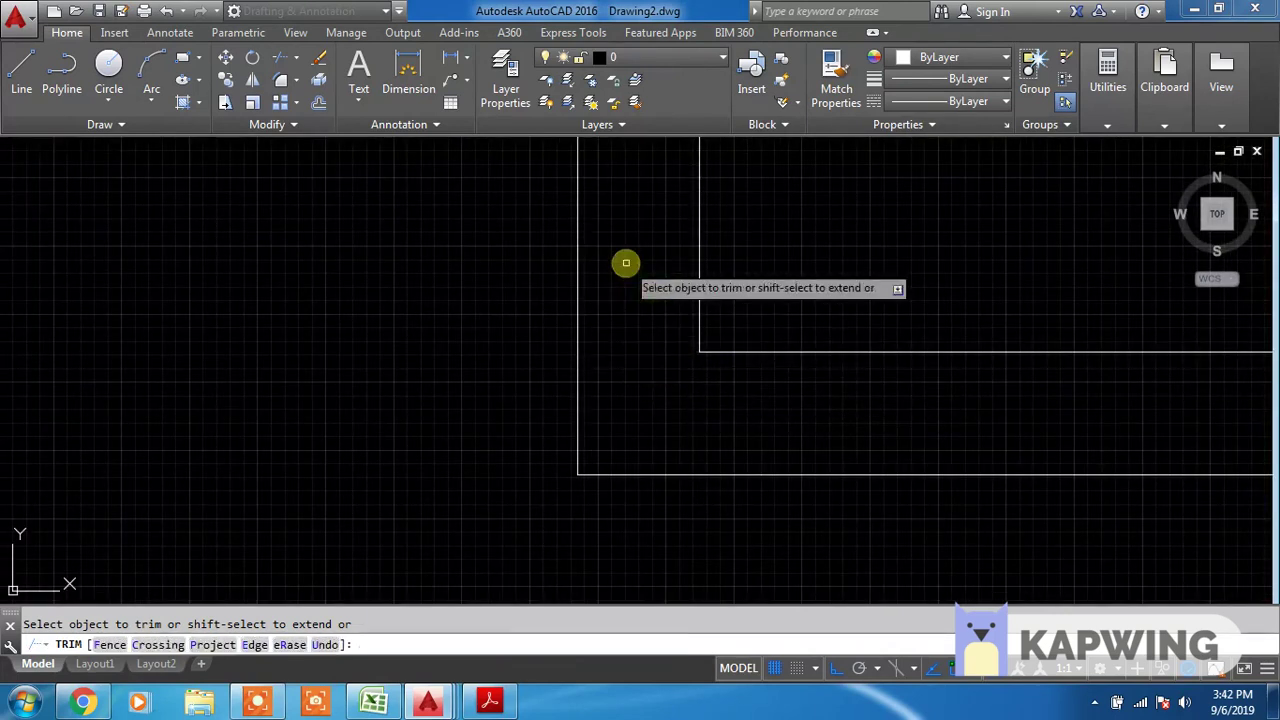
pyautogui.scroll(-5, 640, 342)
pyautogui.scroll(3, 960, 358)
pyautogui.scroll(2, 1030, 371)
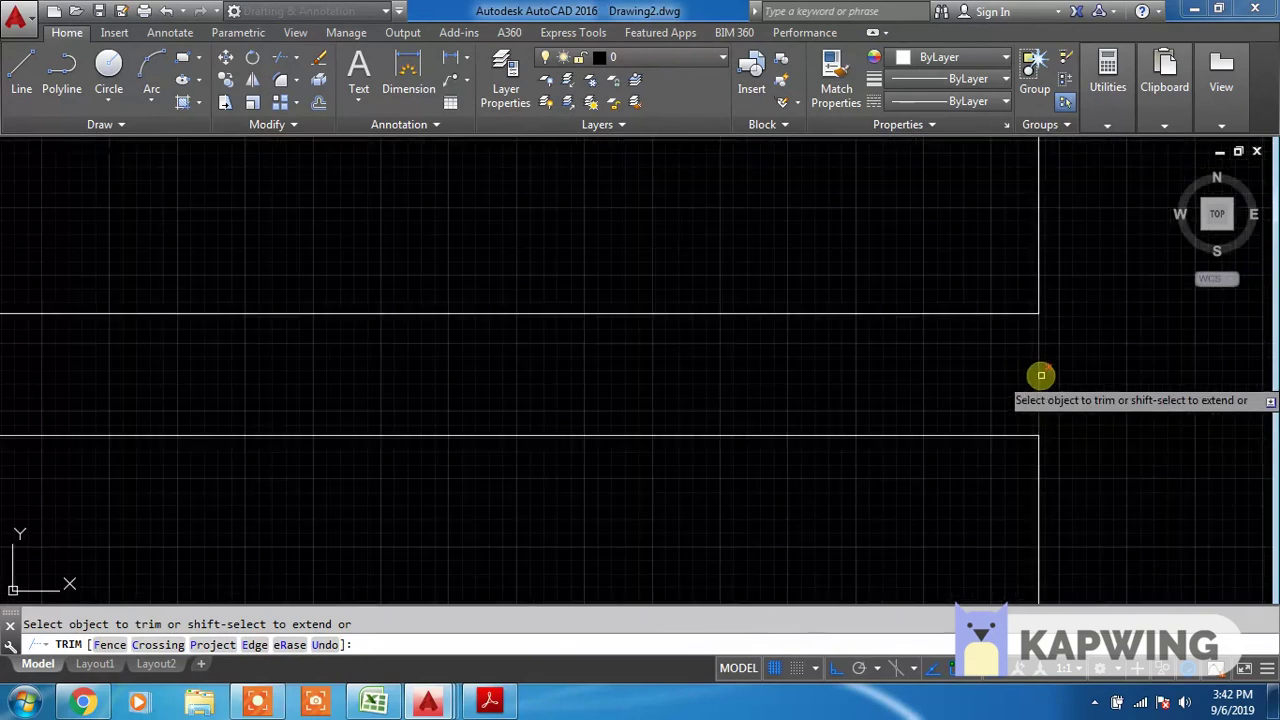
pyautogui.scroll(-7, 990, 400)
pyautogui.scroll(3, 786, 331)
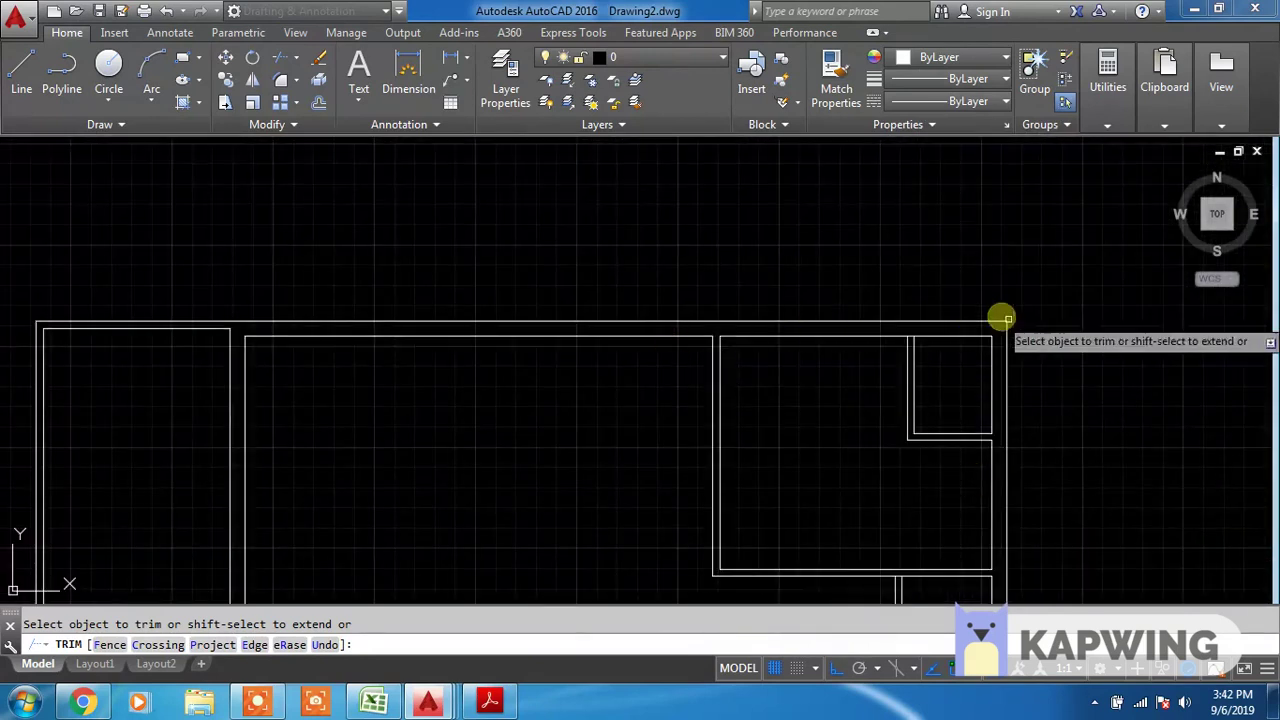
pyautogui.scroll(2, 806, 354)
pyautogui.scroll(3, 800, 338)
pyautogui.click(894, 294)
pyautogui.click(906, 262)
pyautogui.press('Escape')
# Trim the overlapping lines at the remaining wall corner to close off the second room
pyautogui.scroll(-2, 900, 266)
pyautogui.scroll(-3, 903, 400)
pyautogui.moveTo(894, 429); pyautogui.dragTo(857, 387, button='middle')
pyautogui.scroll(4, 894, 391)
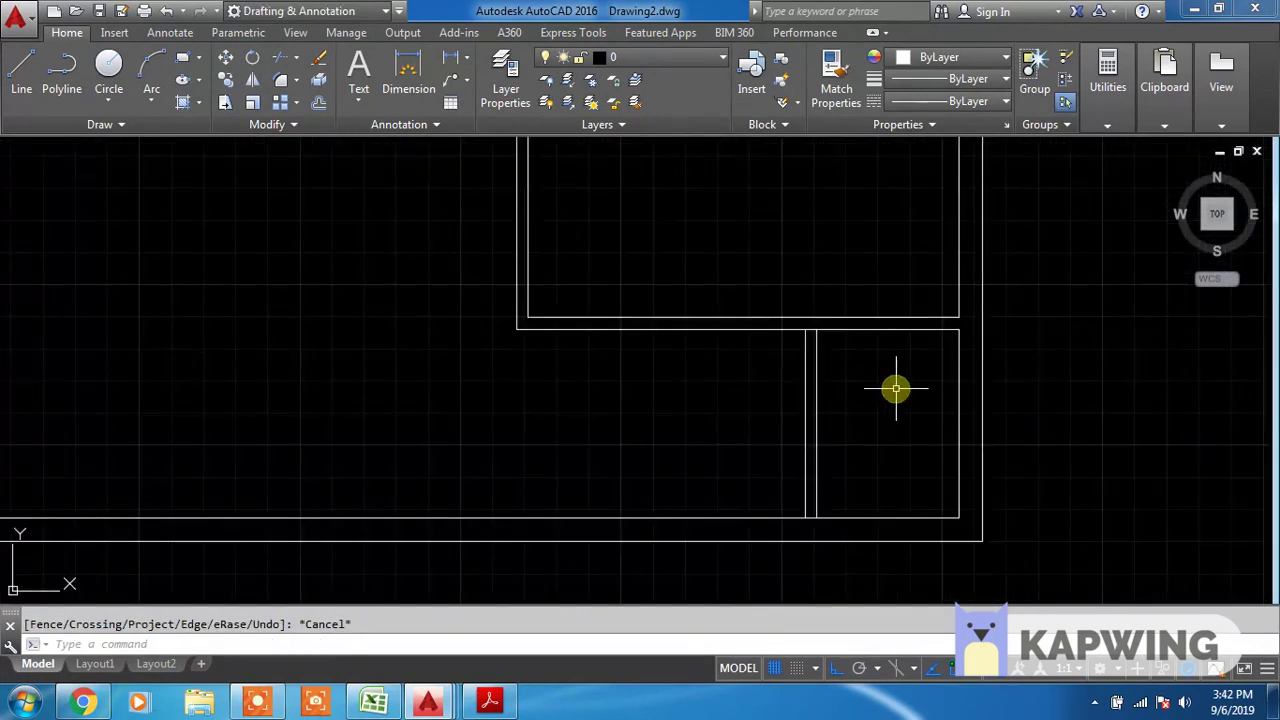
pyautogui.press('Return')
pyautogui.press('Return')
pyautogui.scroll(5, 814, 528)
pyautogui.scroll(2, 816, 528)
pyautogui.scroll(-6, 834, 423)
pyautogui.scroll(3, 814, 314)
pyautogui.click(786, 316)
pyautogui.click(786, 285)
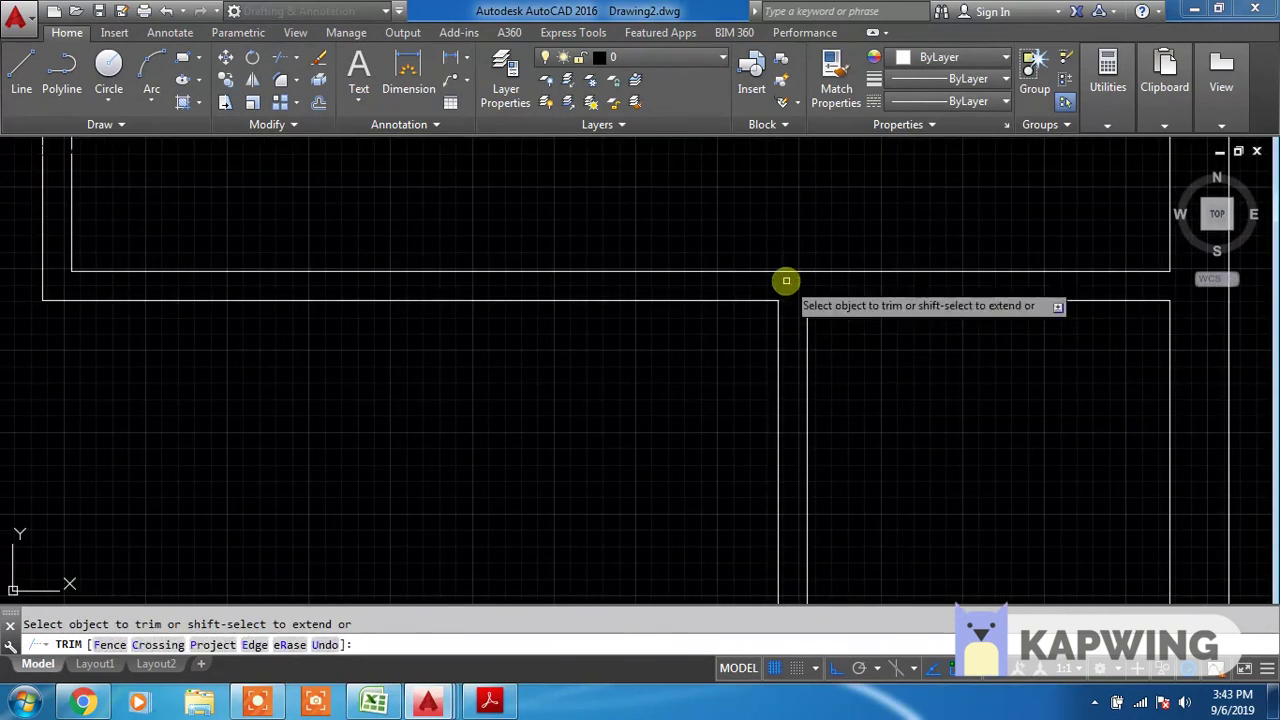
pyautogui.press('Escape')
pyautogui.scroll(-4, 820, 385)
pyautogui.scroll(-2, 870, 428)
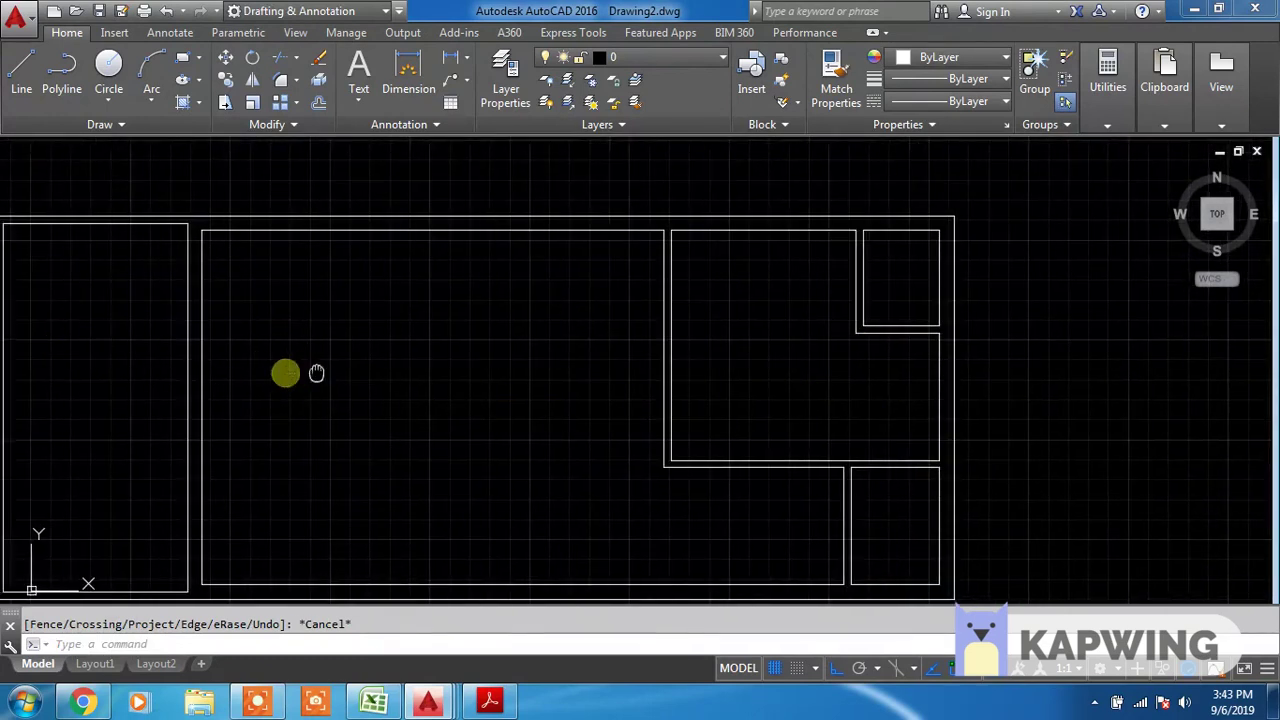
# Offset the middle room's left wall line 10' to the right as a partition
pyautogui.moveTo(286, 372); pyautogui.dragTo(334, 370, button='middle')
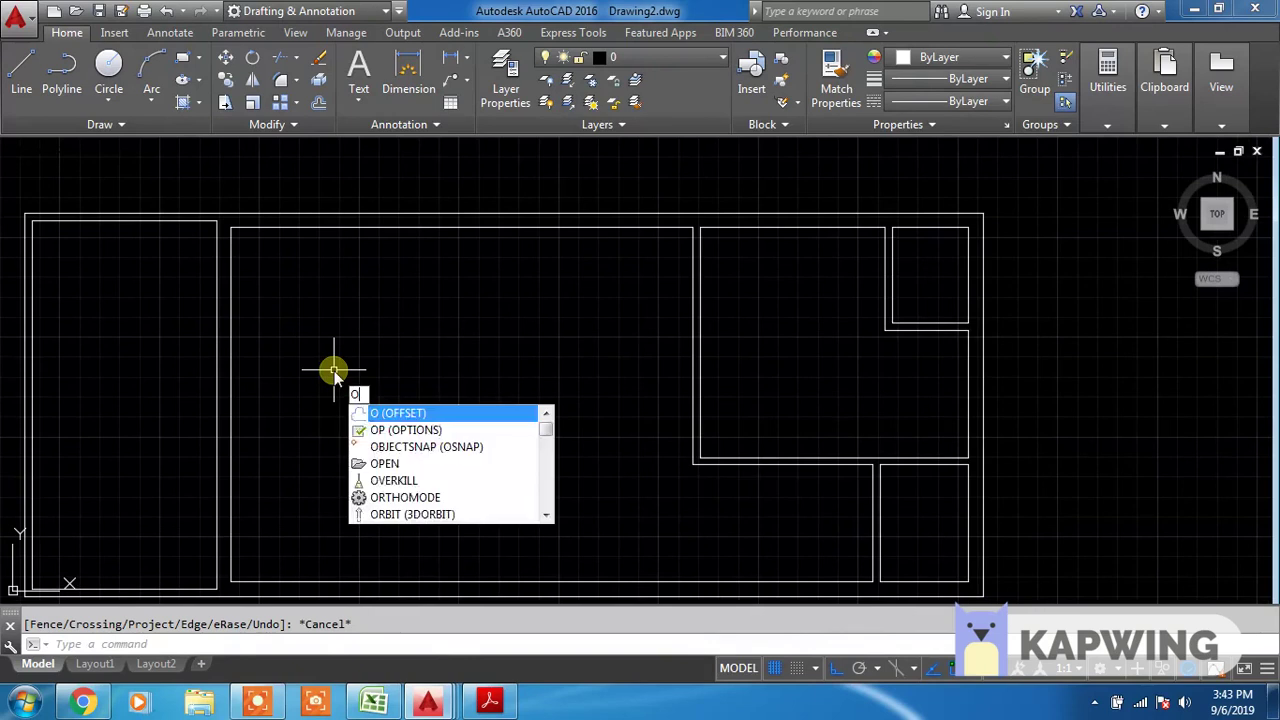
pyautogui.press('Return')
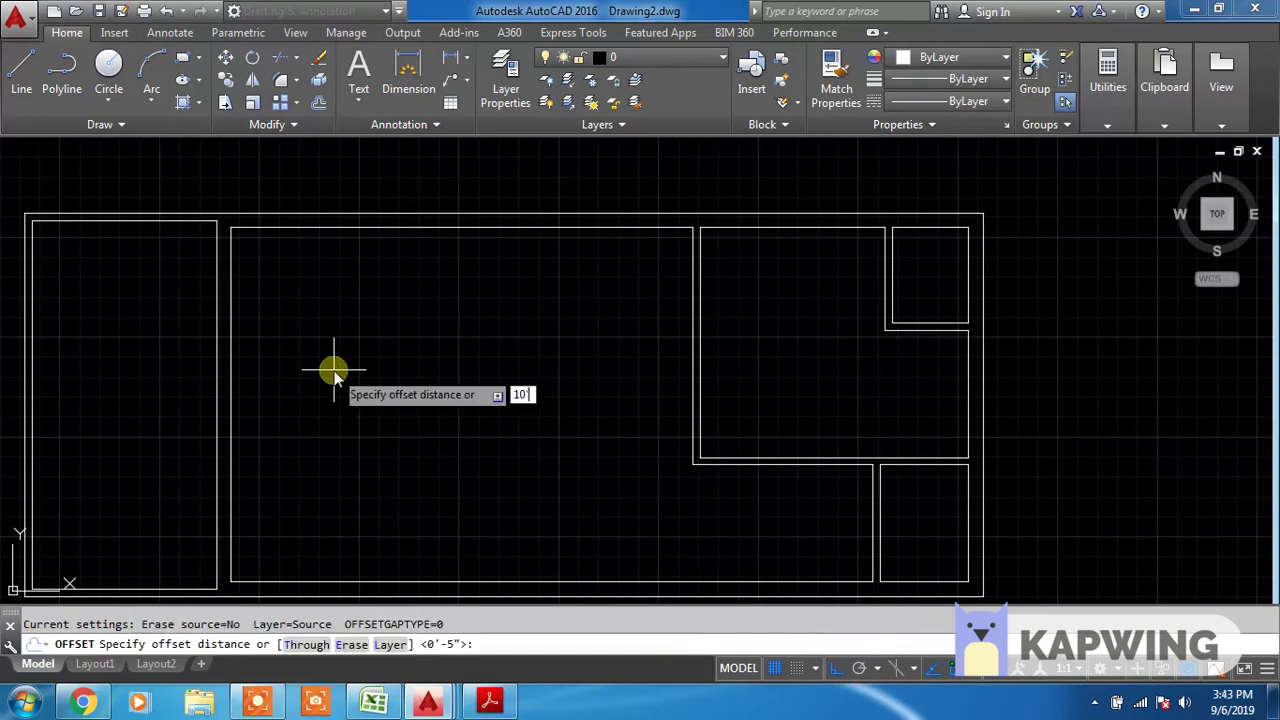
pyautogui.press('Return')
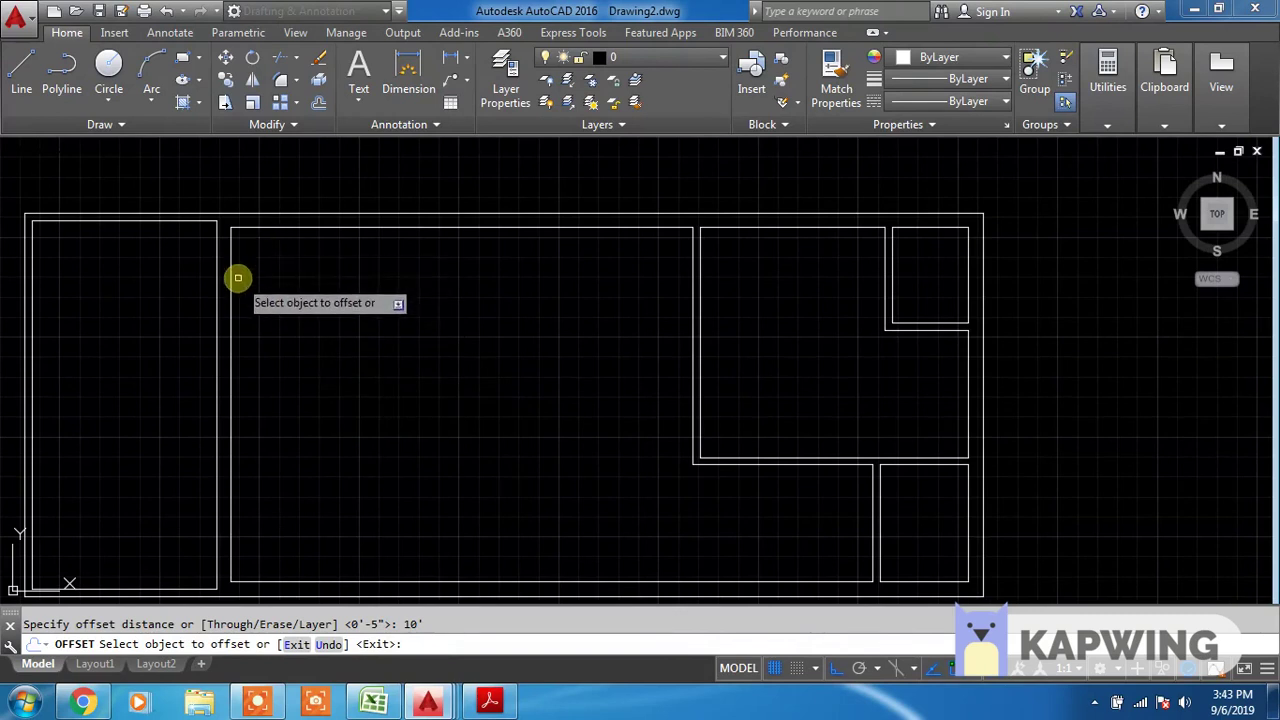
pyautogui.click(232, 278)
pyautogui.click(298, 283)
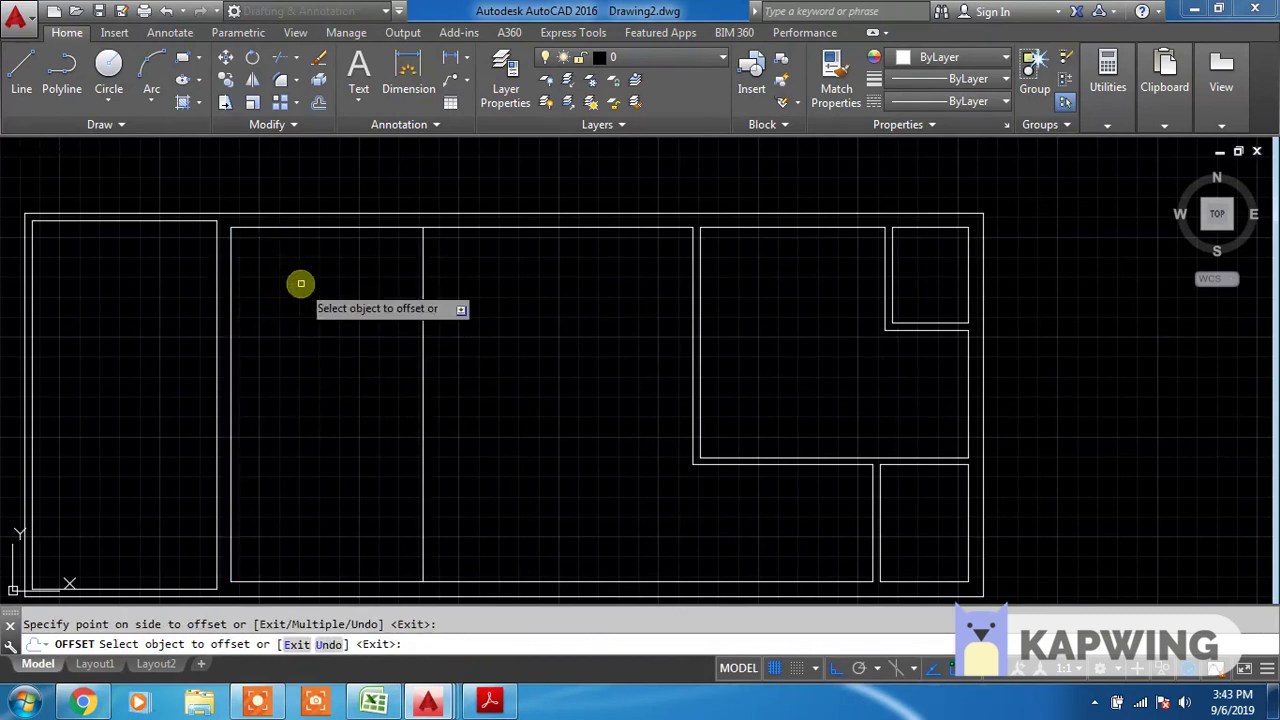
pyautogui.press('Escape')
# Offset the top wall line 8' down to form a new horizontal wall
pyautogui.write('o')
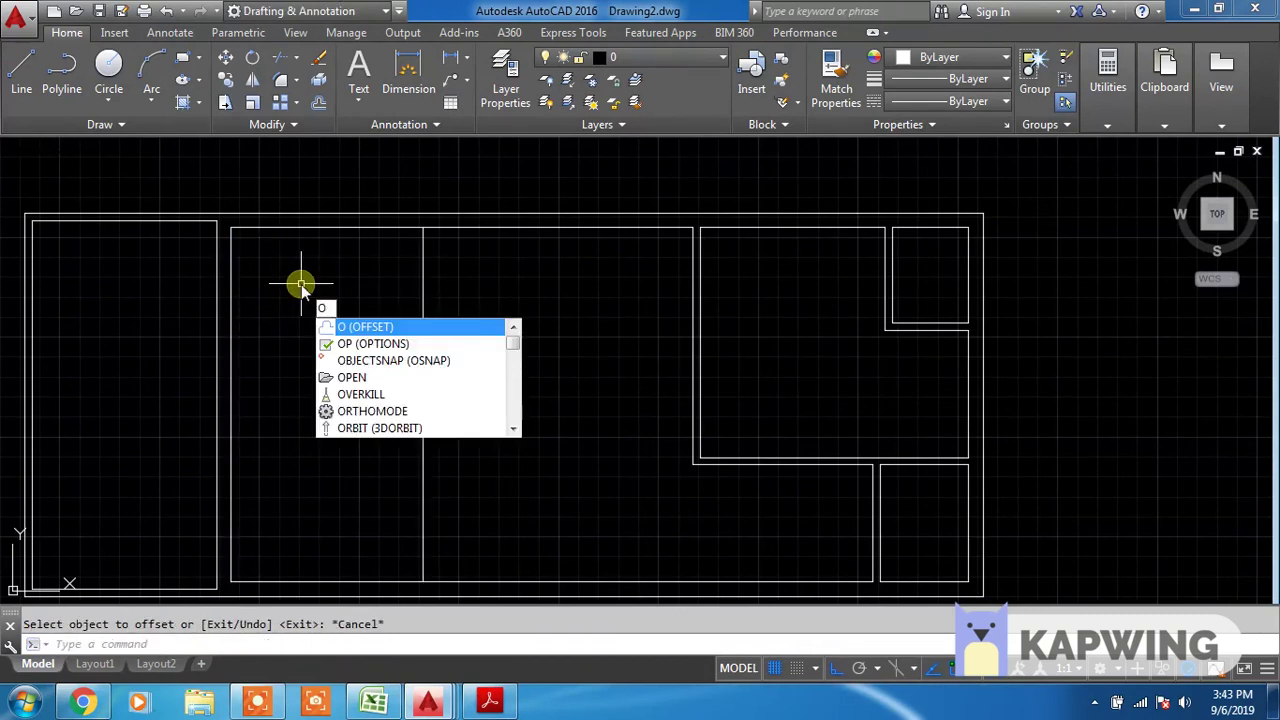
pyautogui.press('Return')
pyautogui.write("8'")
pyautogui.press('Return')
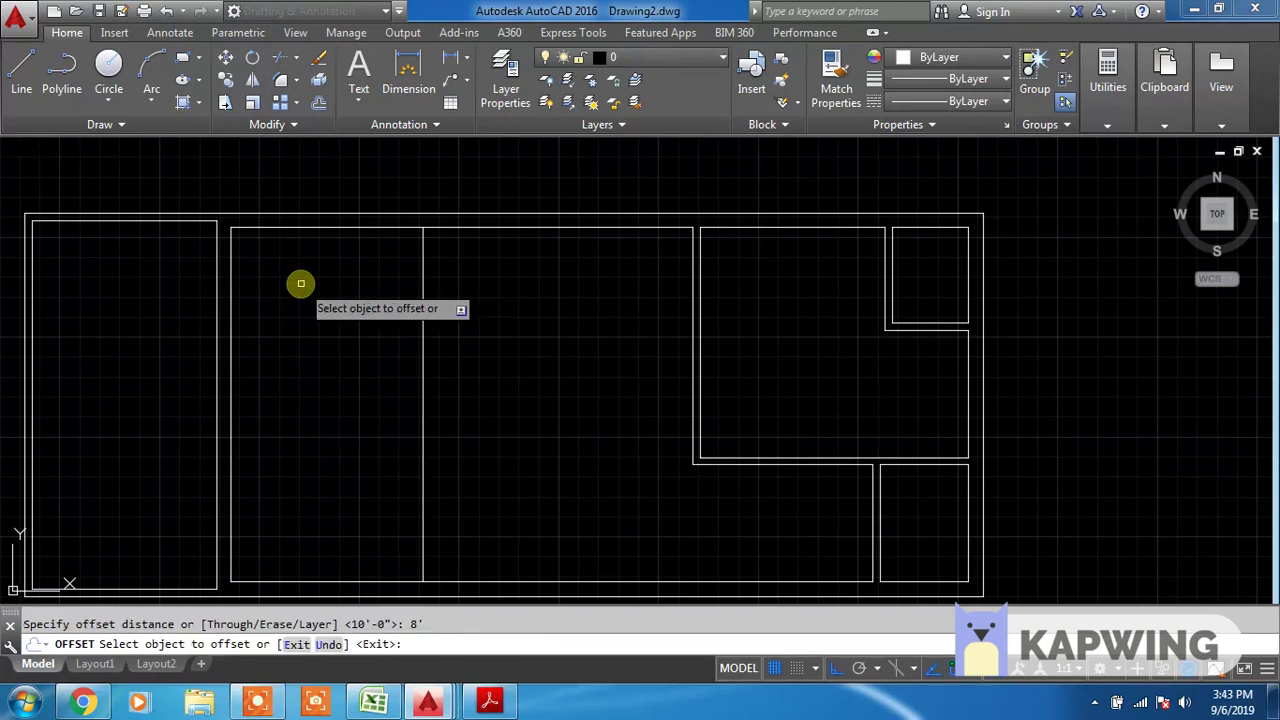
pyautogui.click(380, 229)
pyautogui.click(370, 336)
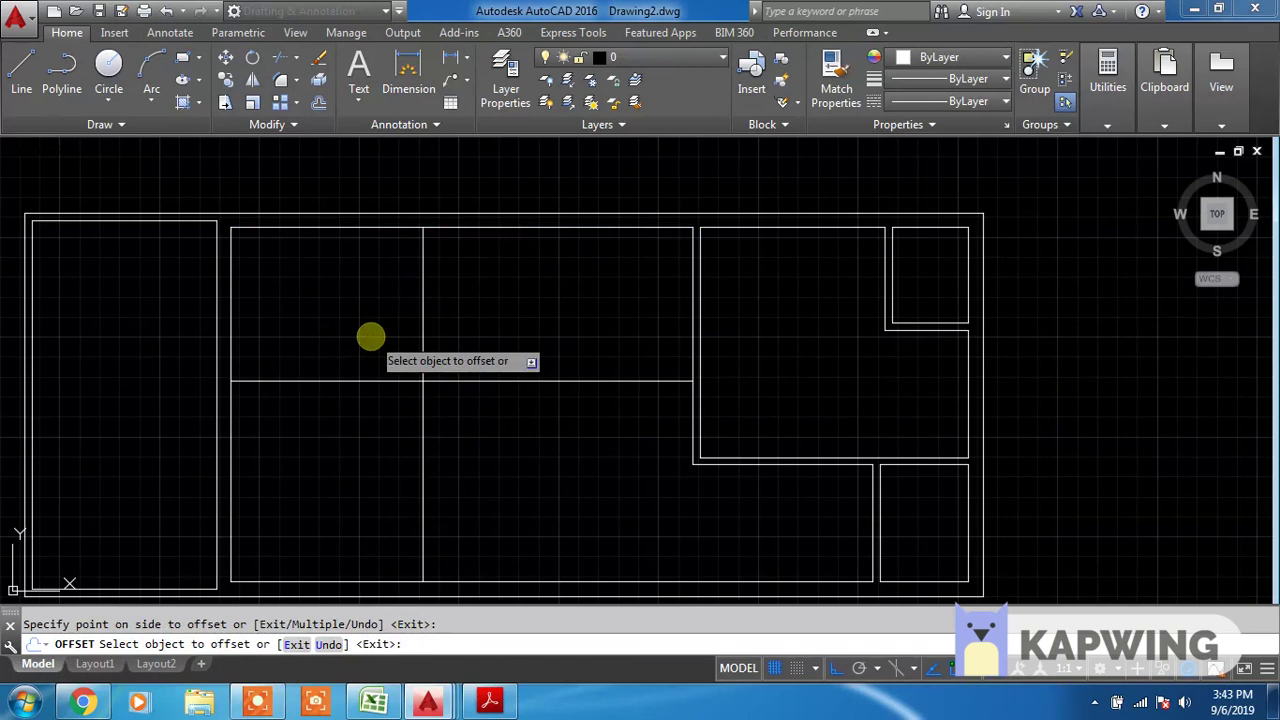
pyautogui.press('Escape')
# Double the new horizontal wall and the middle vertical wall with 4.5" offsets
pyautogui.press('Return')
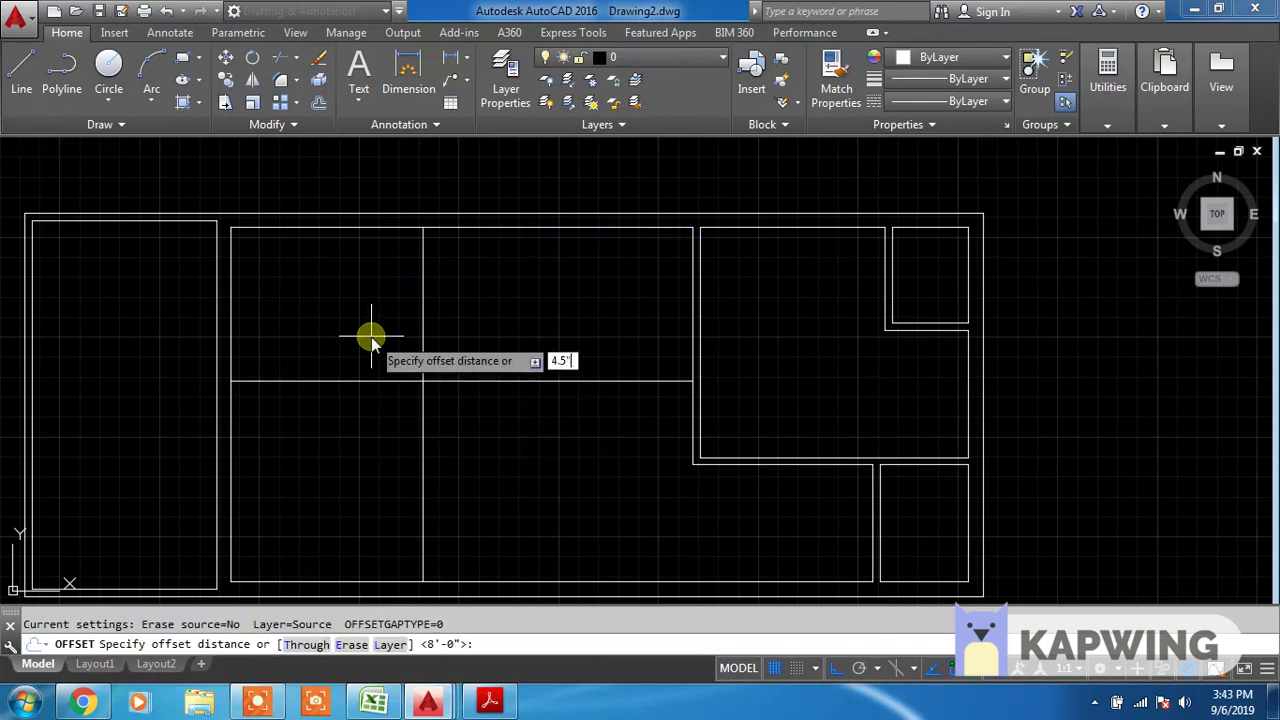
pyautogui.press('Return')
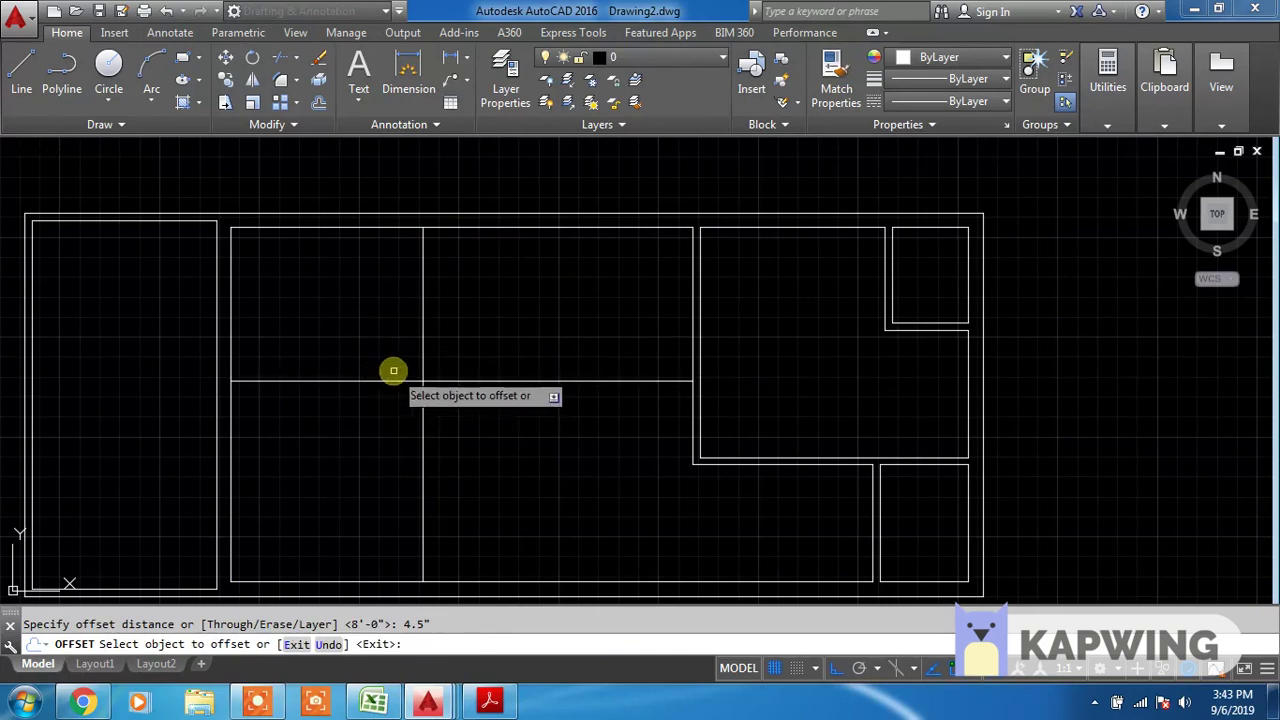
pyautogui.click(389, 380)
pyautogui.click(421, 411)
pyautogui.click(378, 416)
pyautogui.press('Escape')
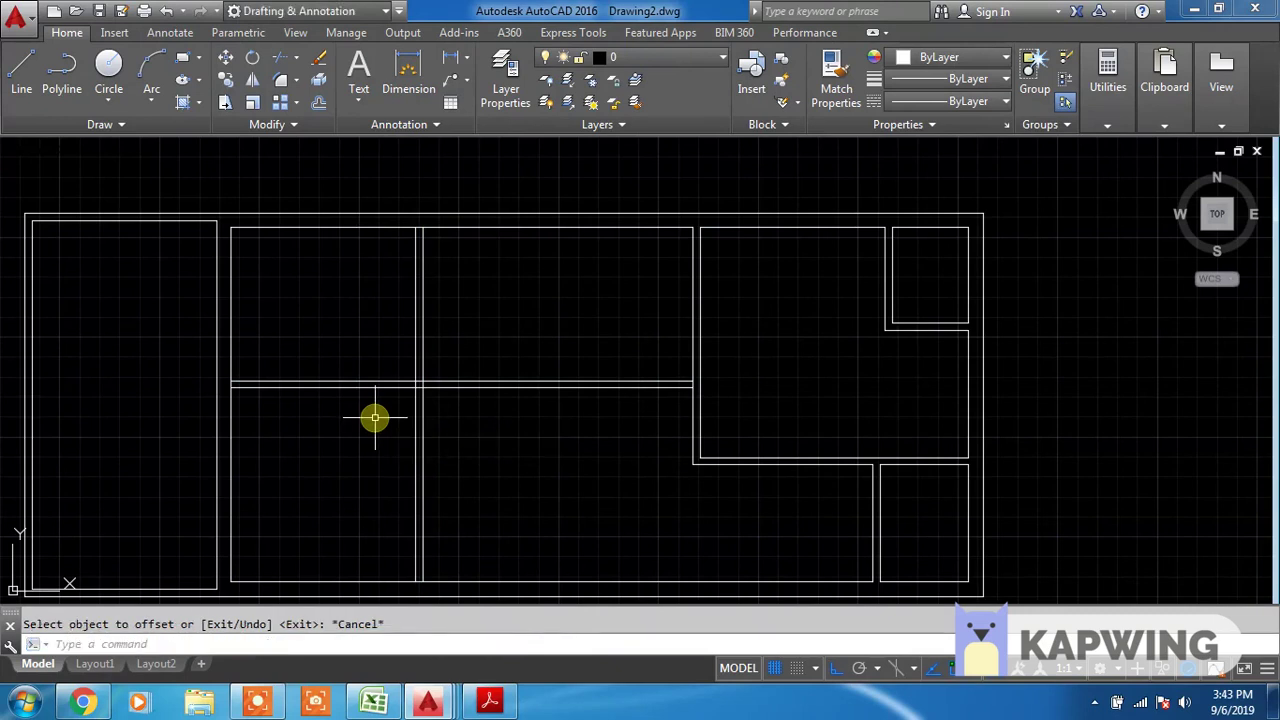
pyautogui.write('TR')
pyautogui.press('Return')
pyautogui.press('Return')
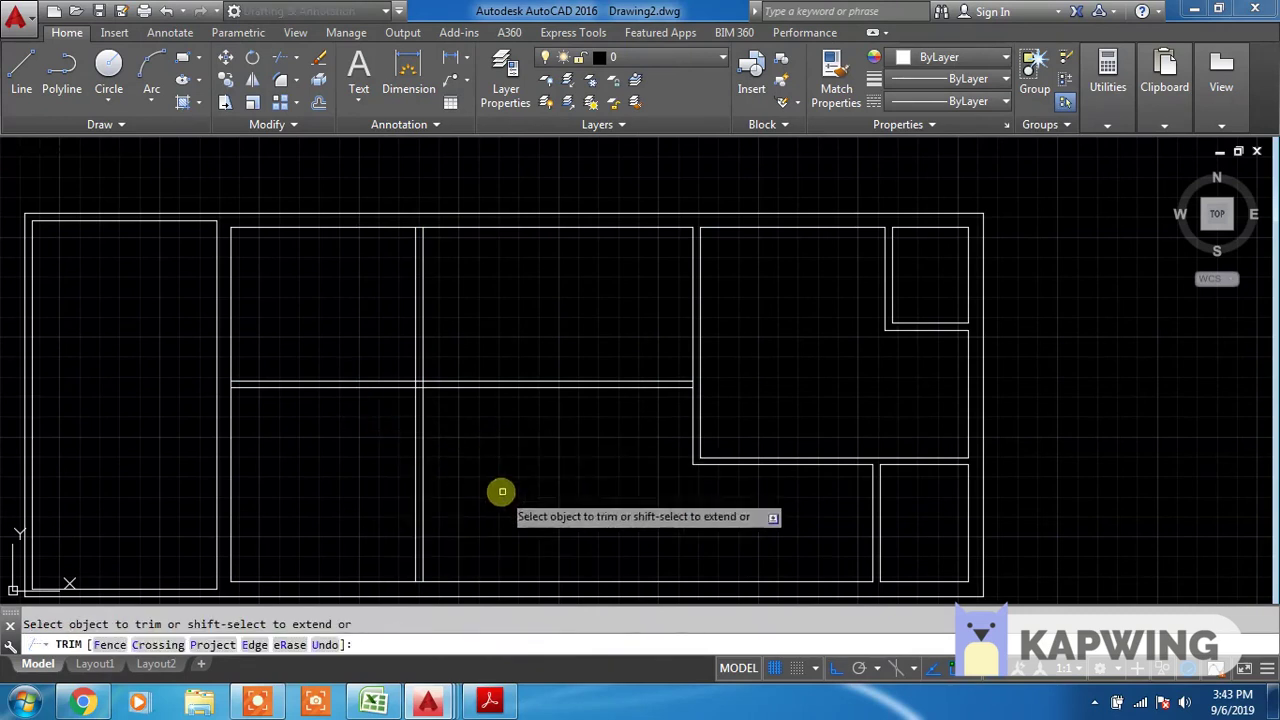
# Trim the lower vertical wall lines, the extra horizontal segment and the top-wall overlap
pyautogui.click(503, 490)
pyautogui.click(212, 430)
pyautogui.click(505, 383)
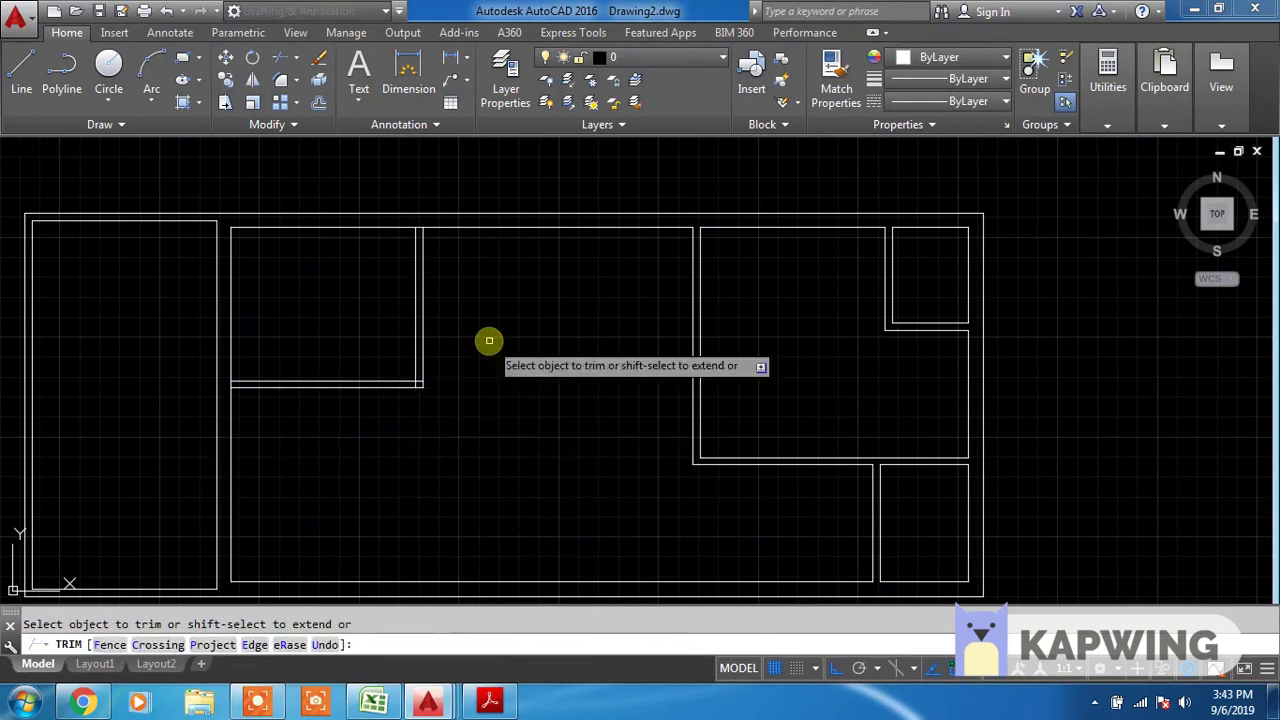
pyautogui.scroll(3, 475, 230)
pyautogui.scroll(2, 429, 183)
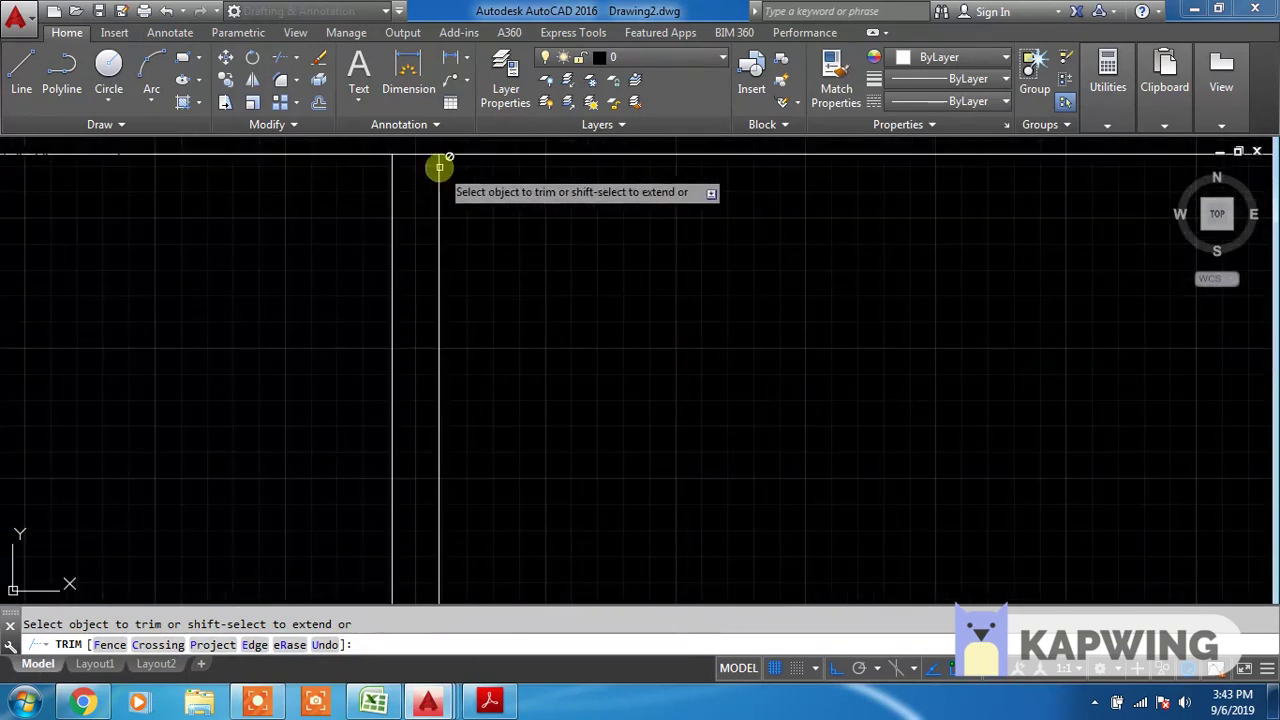
pyautogui.click(431, 154)
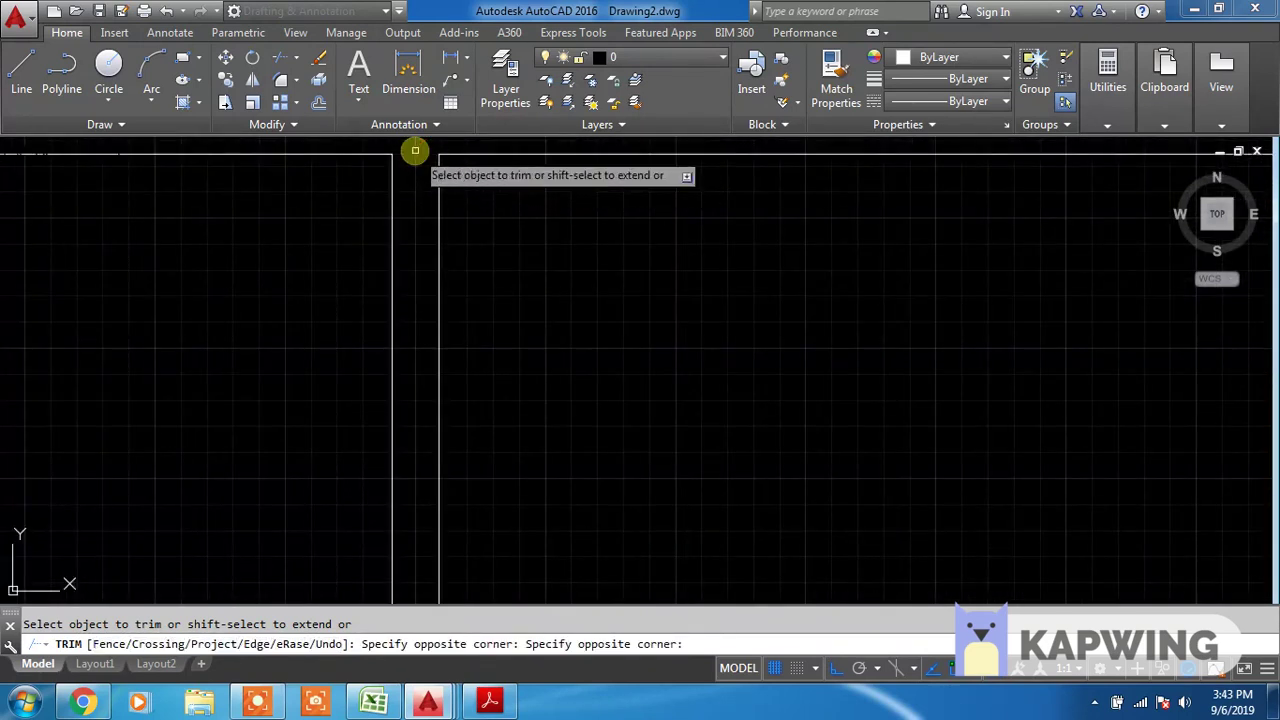
pyautogui.scroll(-3, 457, 200)
pyautogui.scroll(2, 425, 420)
pyautogui.scroll(2, 440, 420)
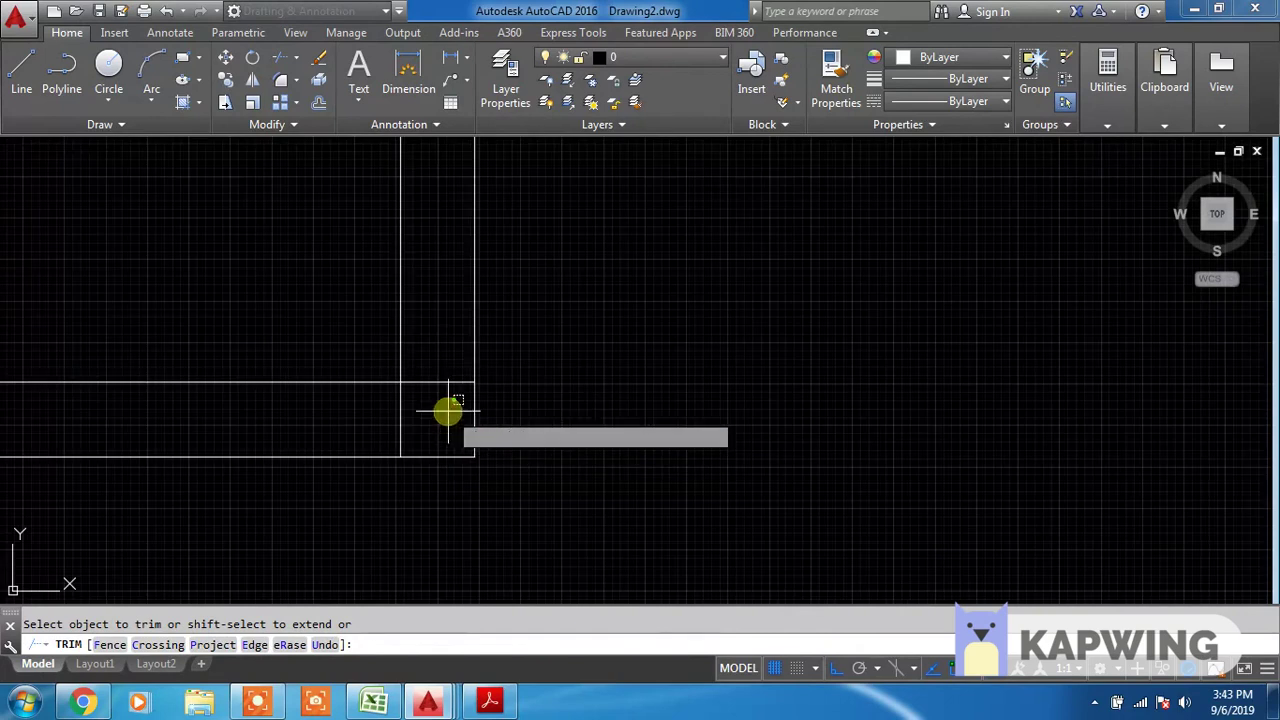
# Clean the lower wall corner into an L and trim away the remaining wall stub
pyautogui.click(429, 406)
pyautogui.click(269, 429)
pyautogui.scroll(-2, 571, 400)
pyautogui.scroll(-3, 571, 400)
pyautogui.scroll(4, 57, 428)
pyautogui.scroll(2, 70, 430)
pyautogui.click(136, 350)
pyautogui.click(91, 347)
pyautogui.press('Escape')
pyautogui.scroll(-3, 180, 345)
pyautogui.scroll(-1, 290, 350)
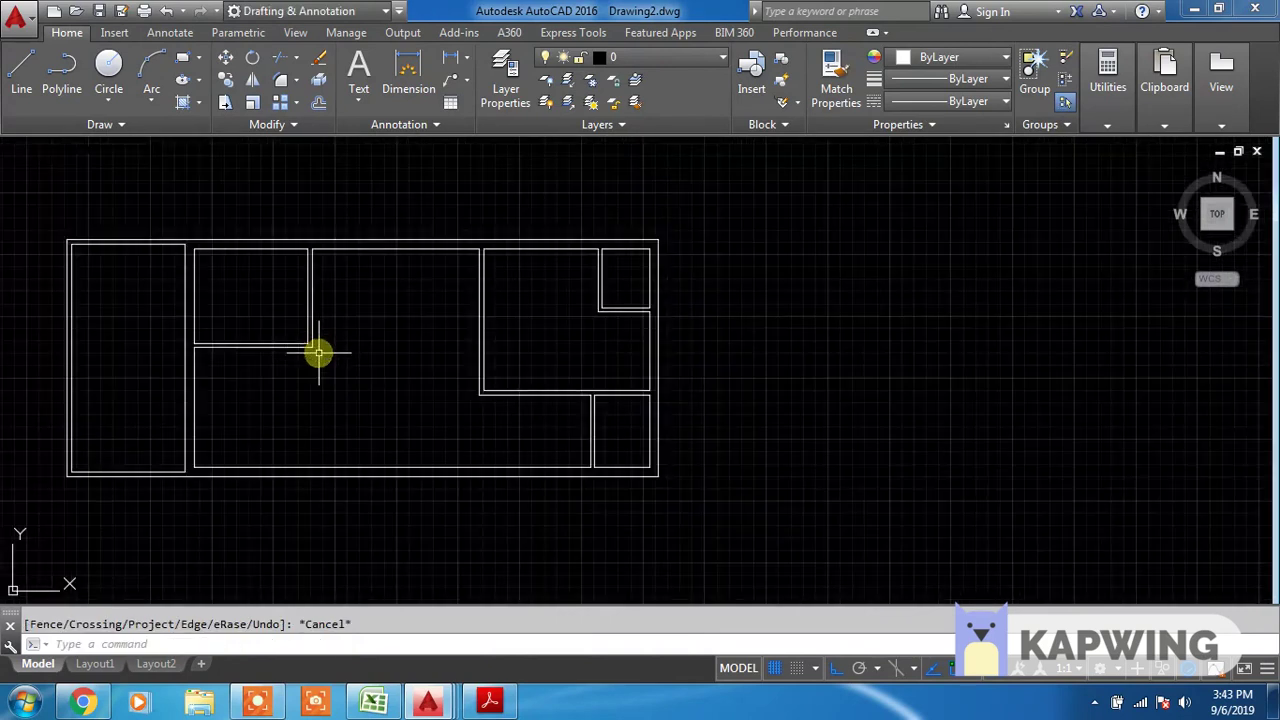
pyautogui.moveTo(318, 352); pyautogui.dragTo(372, 372, button='middle')
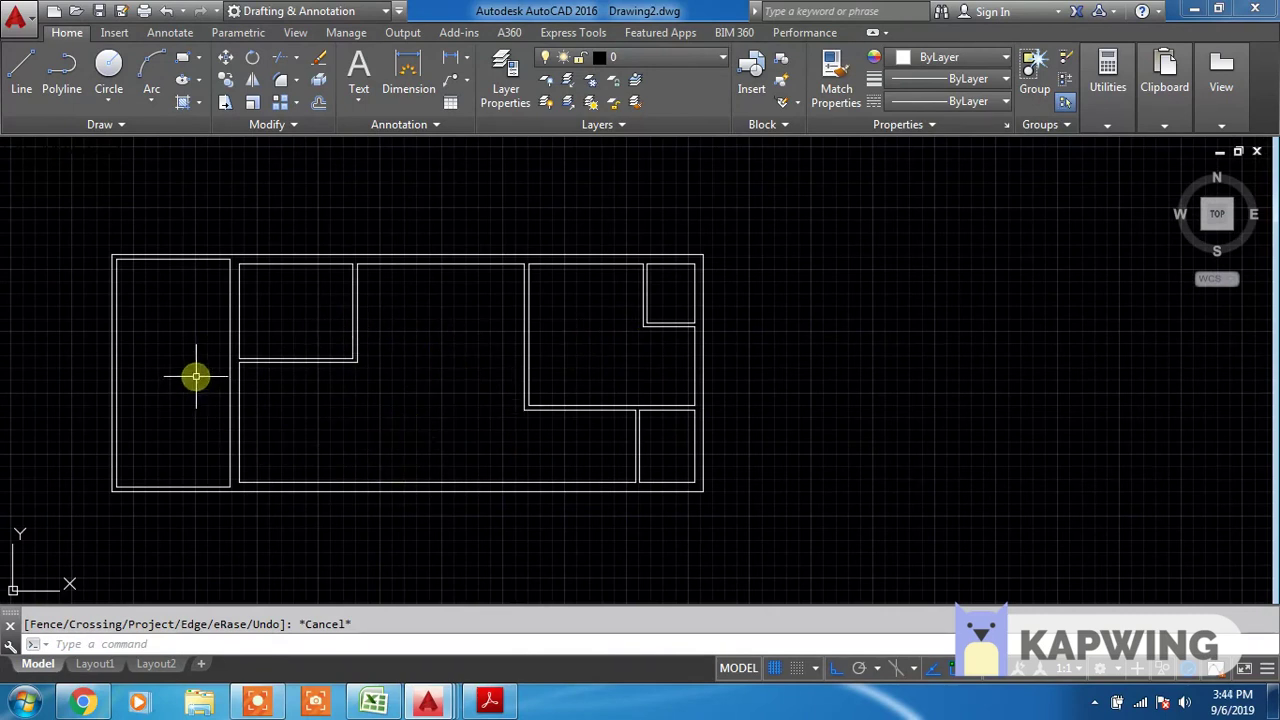
pyautogui.moveTo(195, 414); pyautogui.dragTo(267, 440, button='middle')
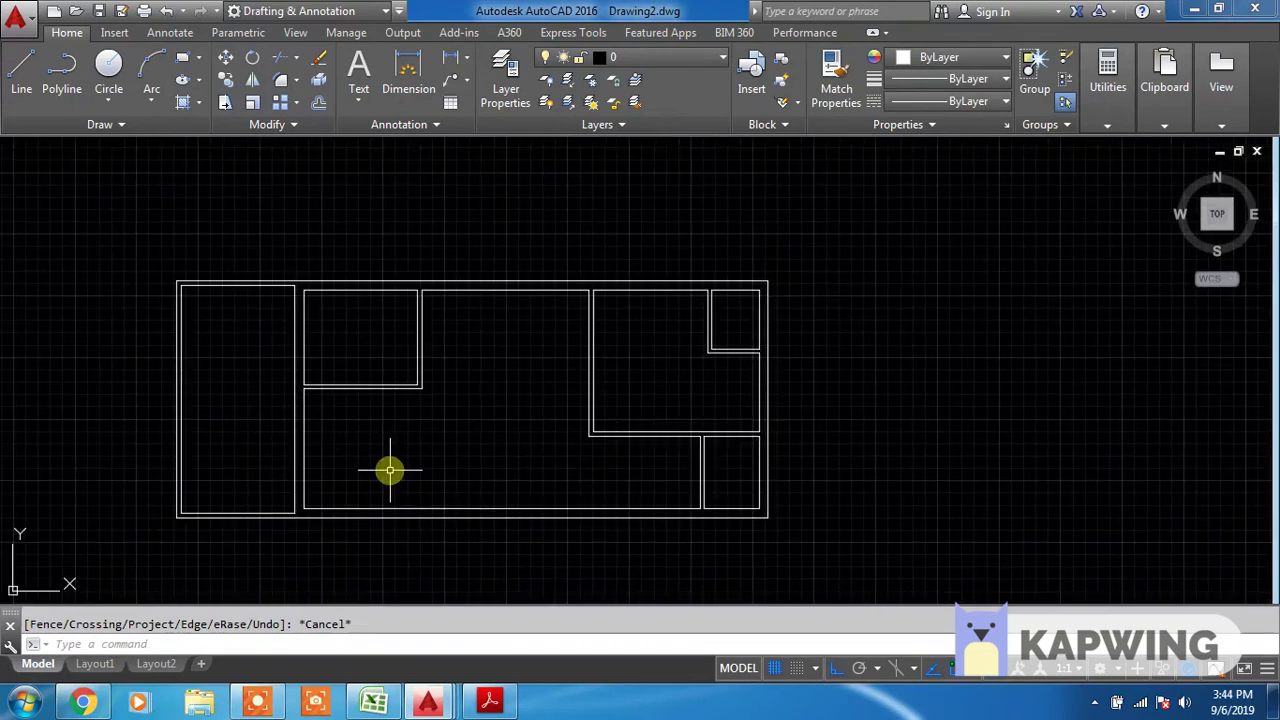
pyautogui.scroll(2, 409, 412)
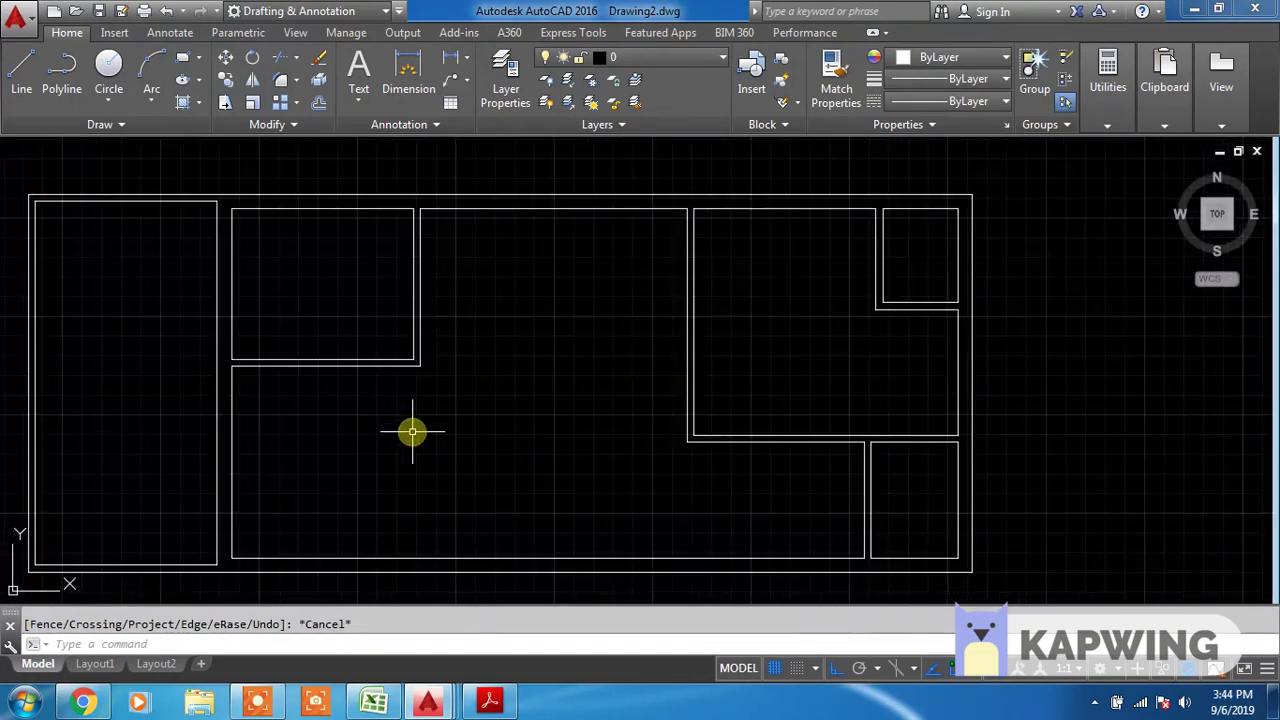
pyautogui.scroll(-2, 487, 462)
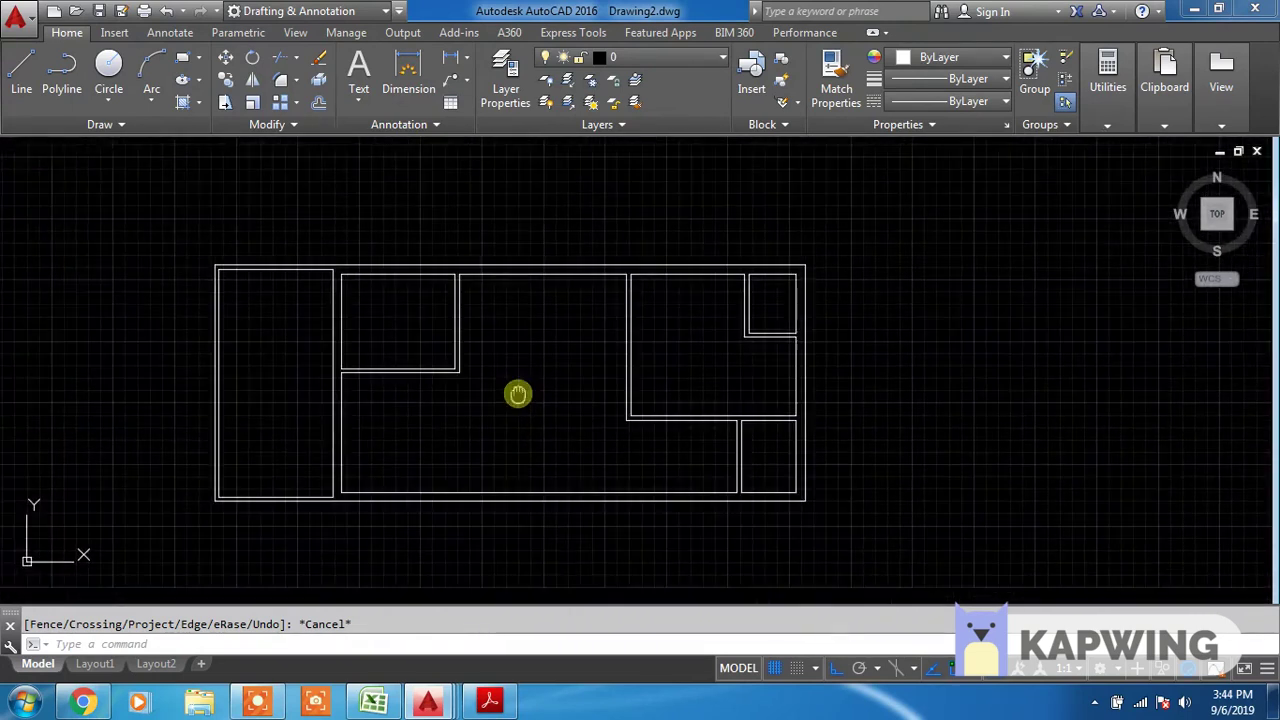
# Copy all 34 plan objects to a position directly above the original plan
pyautogui.click(191, 216)
pyautogui.click(952, 567)
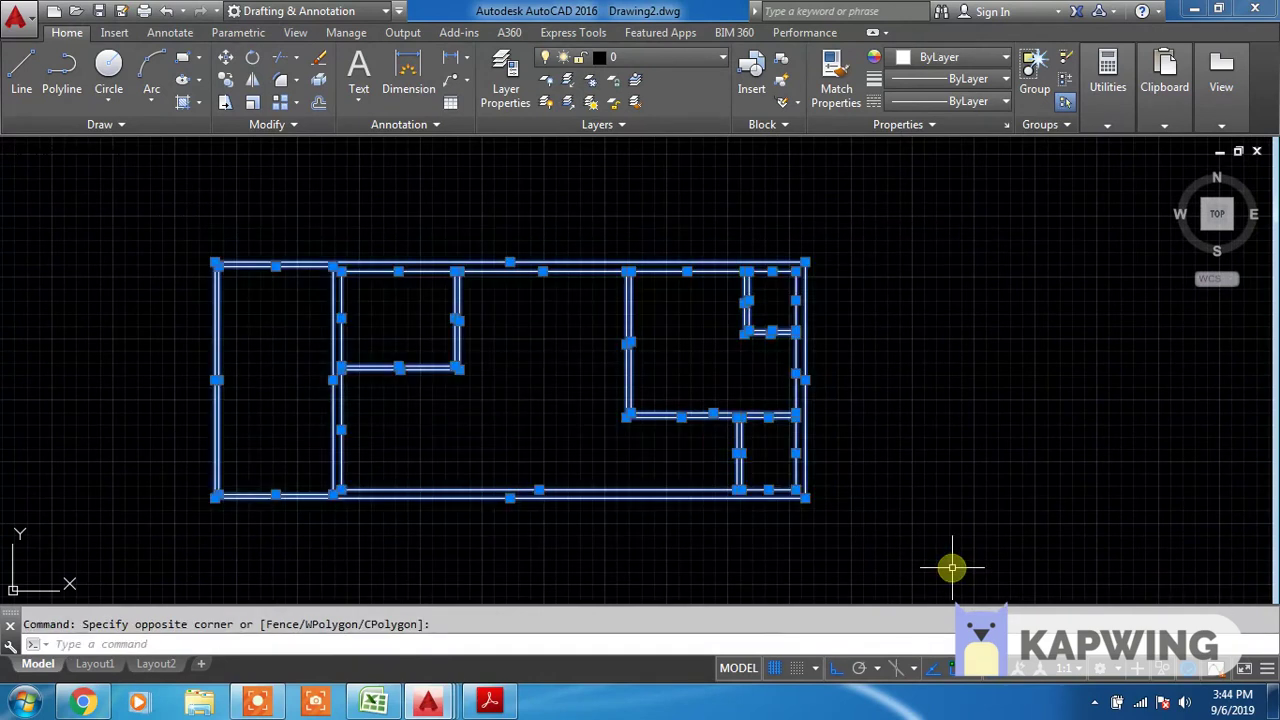
pyautogui.write('o')
pyautogui.press('Return')
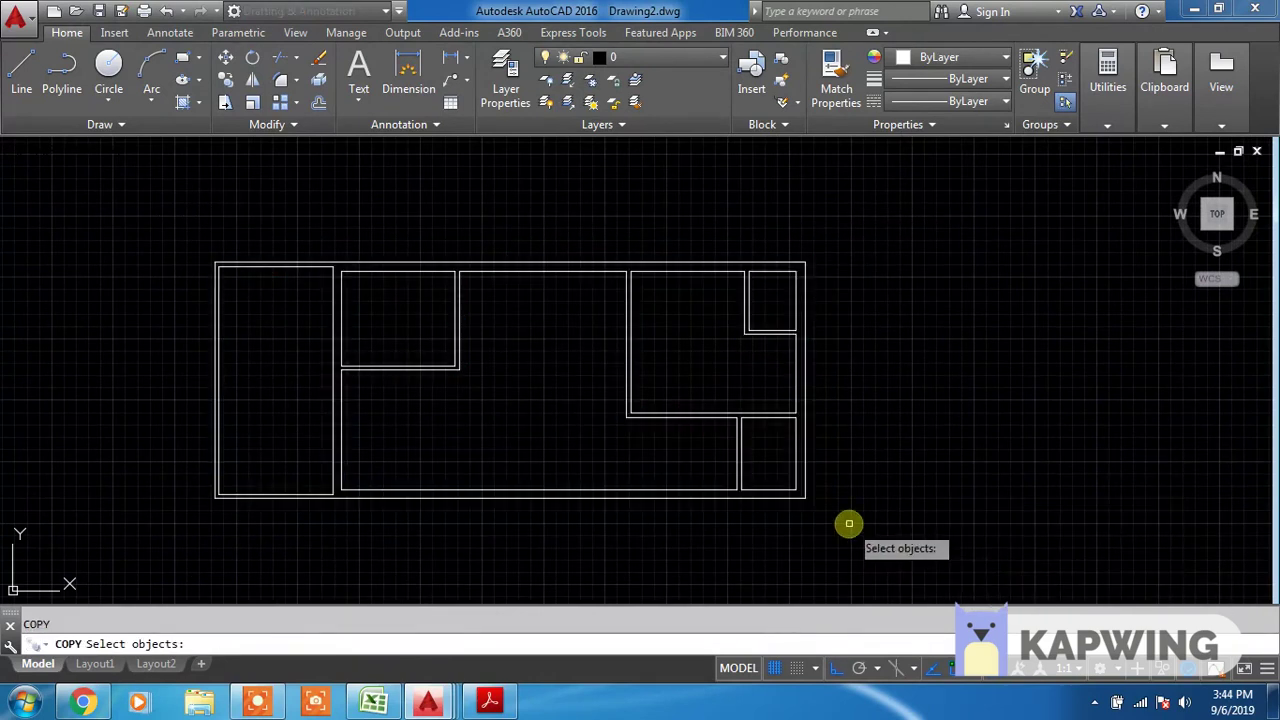
pyautogui.click(190, 238)
pyautogui.click(1036, 519)
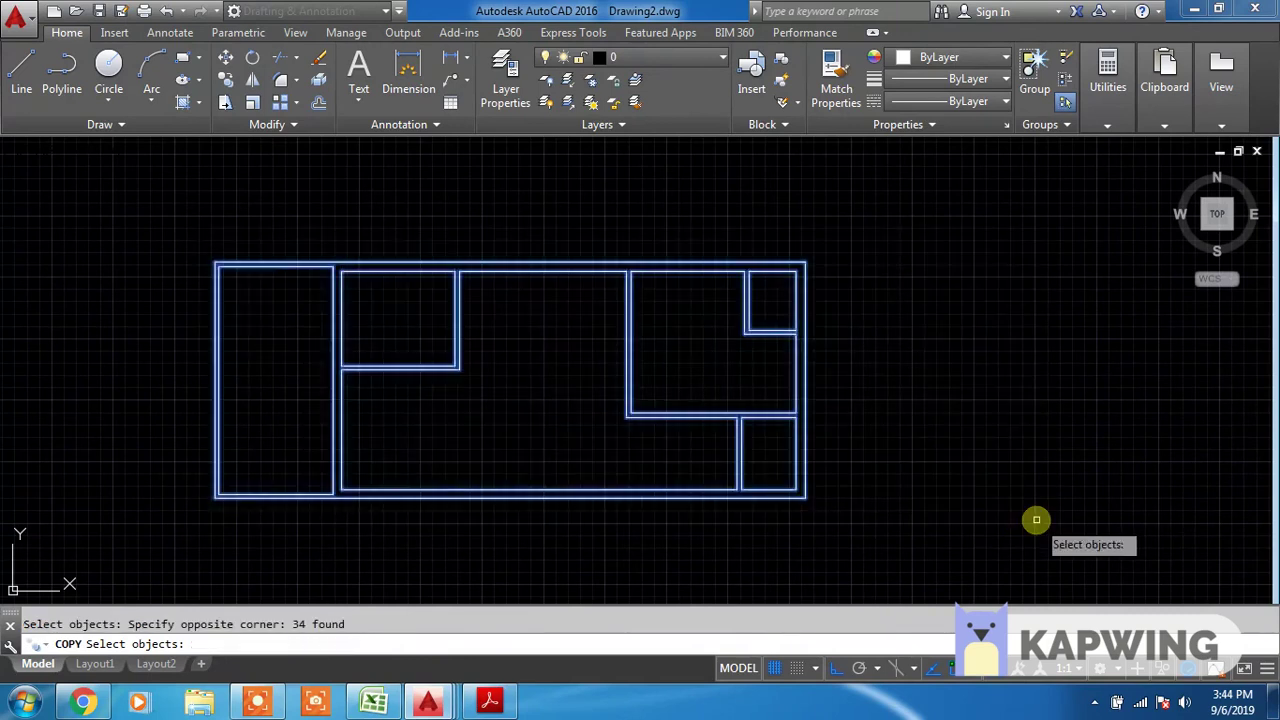
pyautogui.press('Return')
pyautogui.click(920, 531)
pyautogui.scroll(-2, 920, 531)
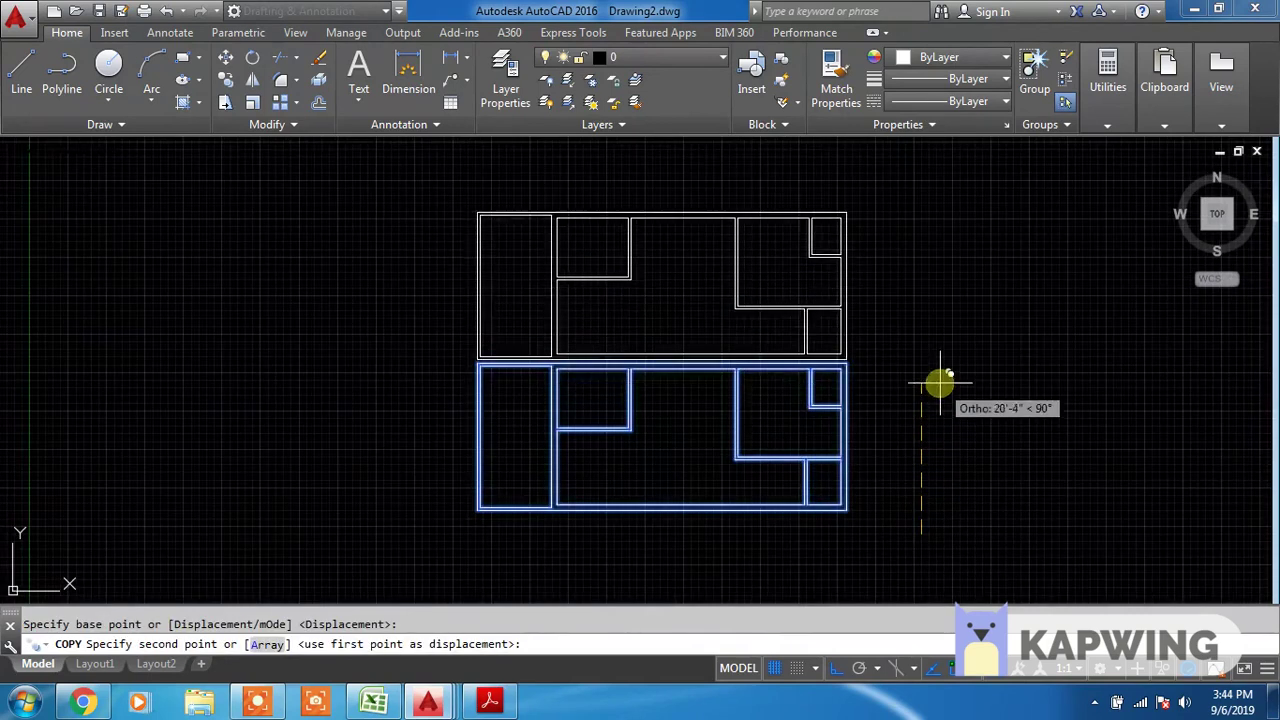
pyautogui.click(940, 270)
pyautogui.press('Escape')
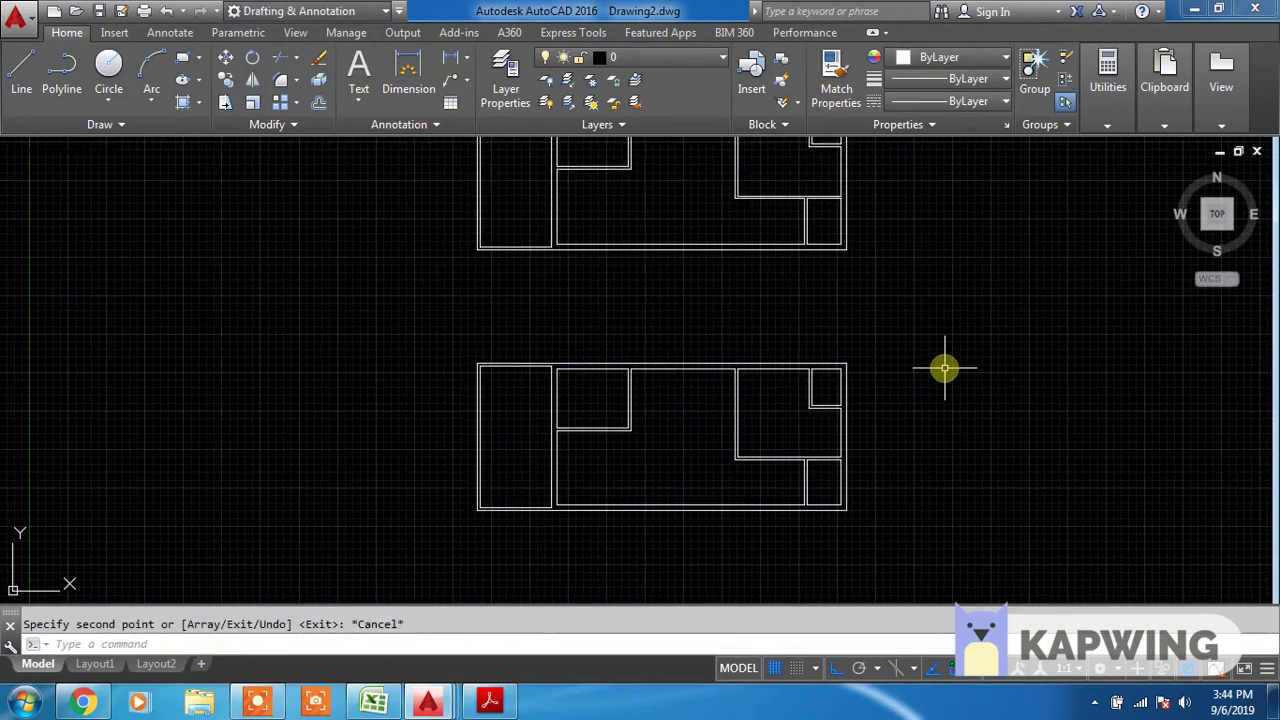
# Recentre the original plan and window-select its lines, then clear the selection
pyautogui.moveTo(921, 383); pyautogui.dragTo(898, 432, button='middle')
pyautogui.scroll(2, 869, 473)
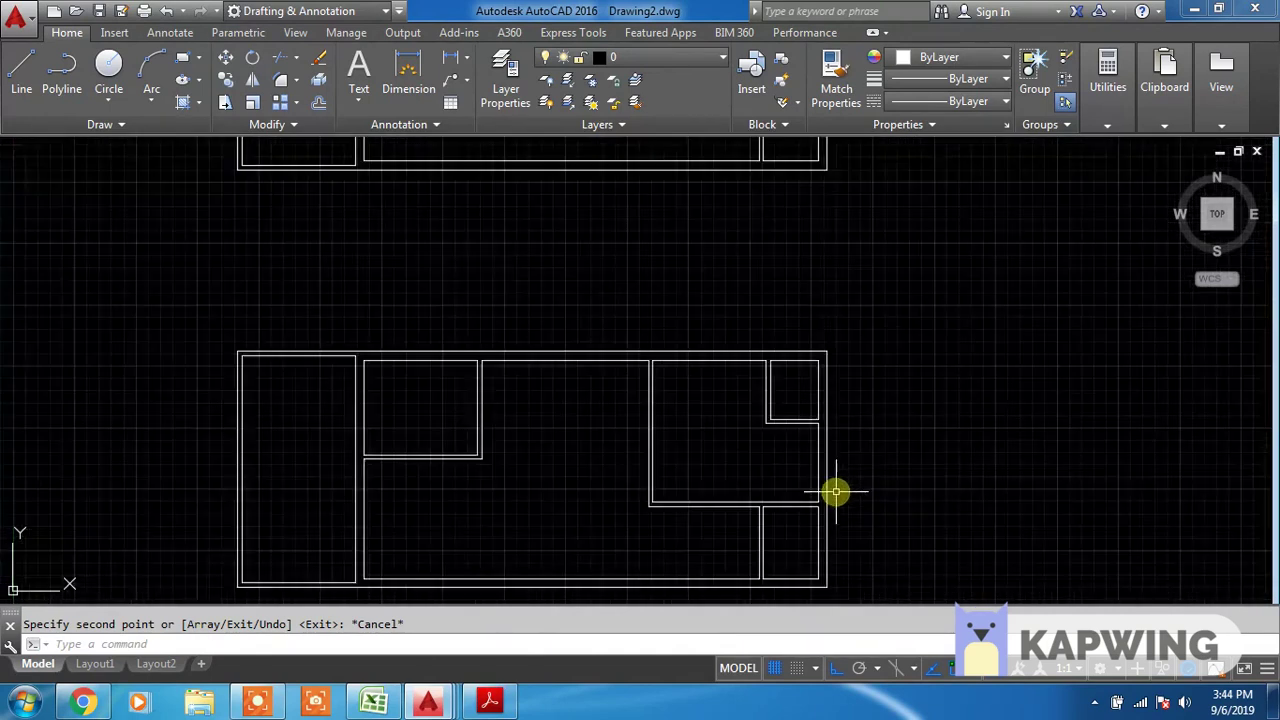
pyautogui.moveTo(834, 491); pyautogui.dragTo(888, 377, button='middle')
pyautogui.click(263, 218)
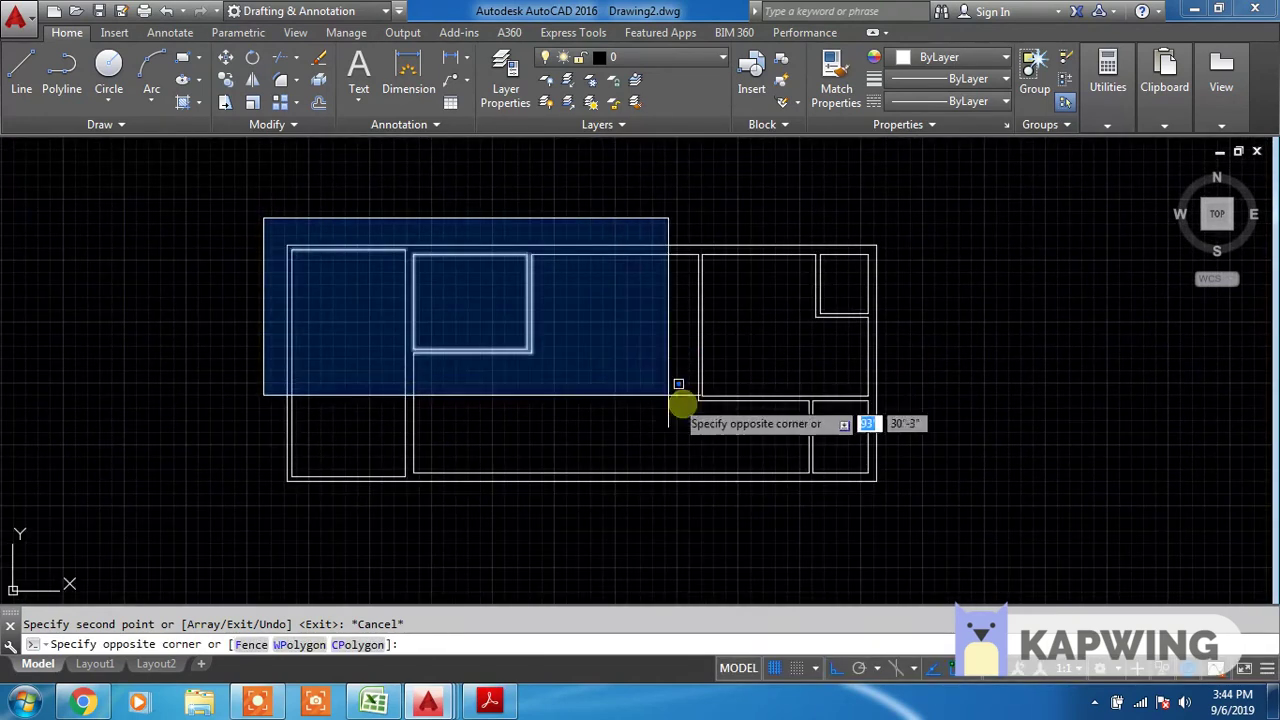
pyautogui.click(1101, 570)
pyautogui.press('Escape')
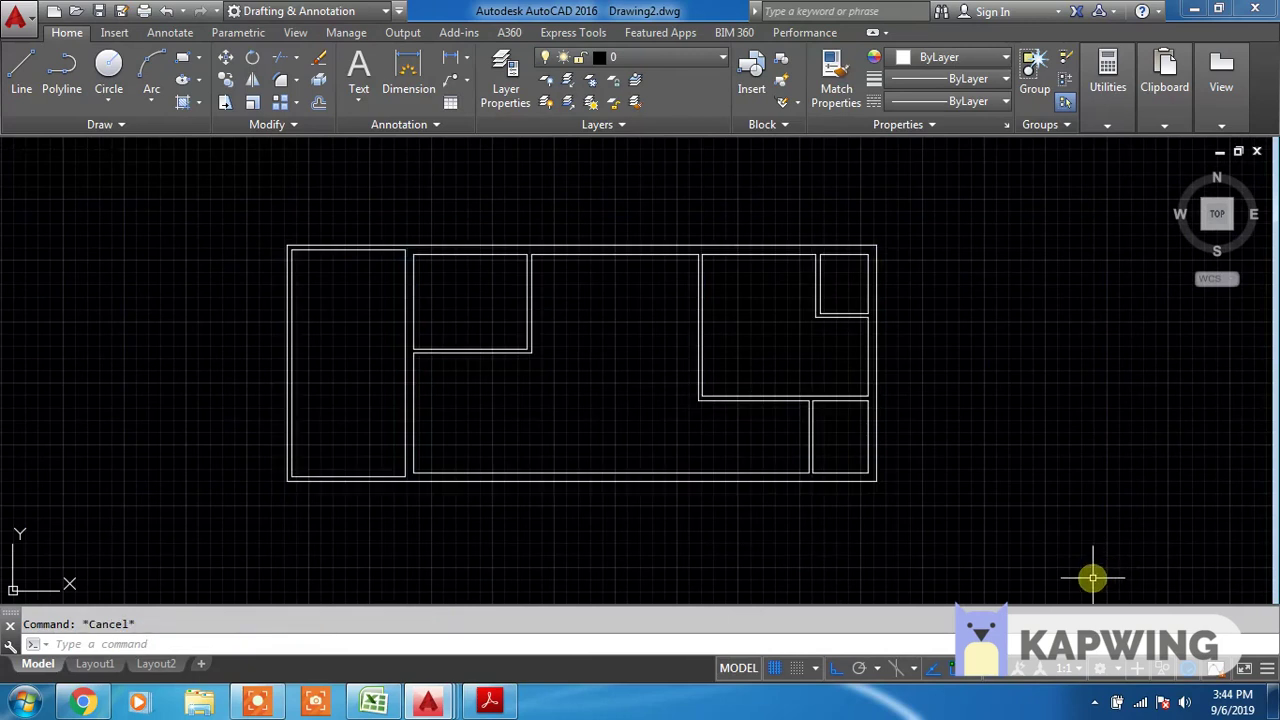
# Draw a short jamb line across the wall at the corner
pyautogui.write('l')
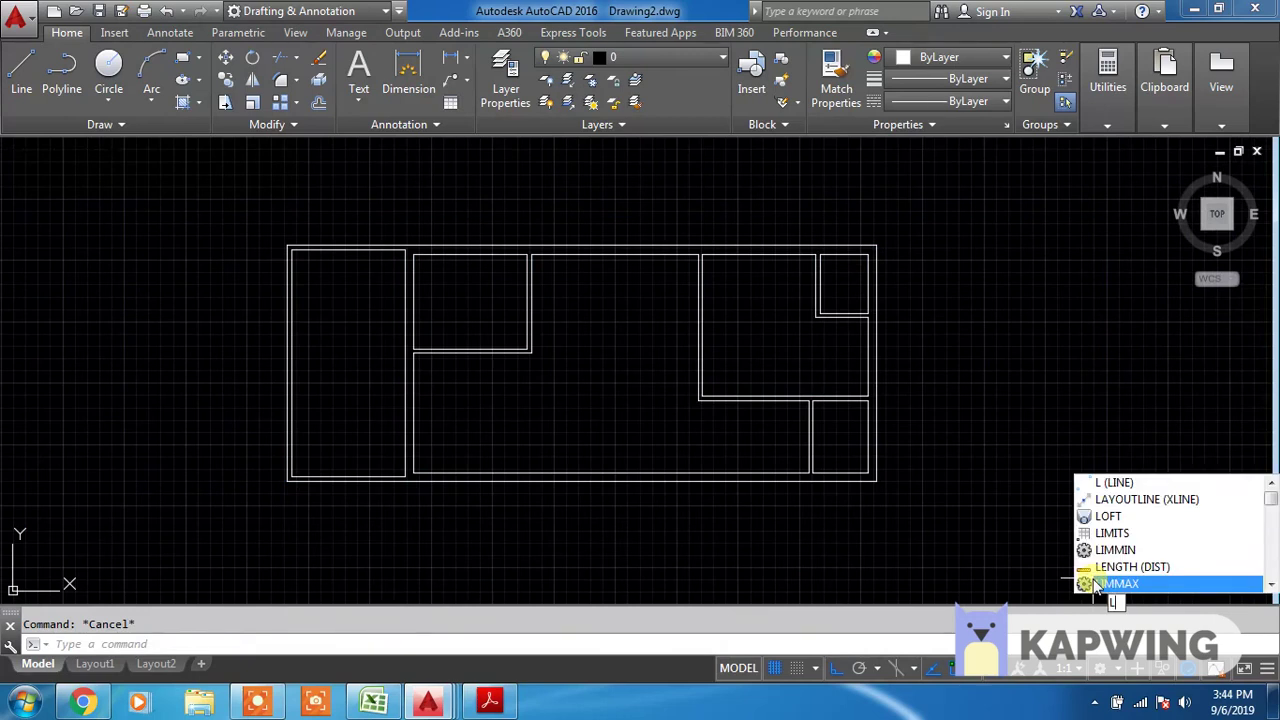
pyautogui.press('Return')
pyautogui.scroll(3, 850, 310)
pyautogui.scroll(3, 817, 300)
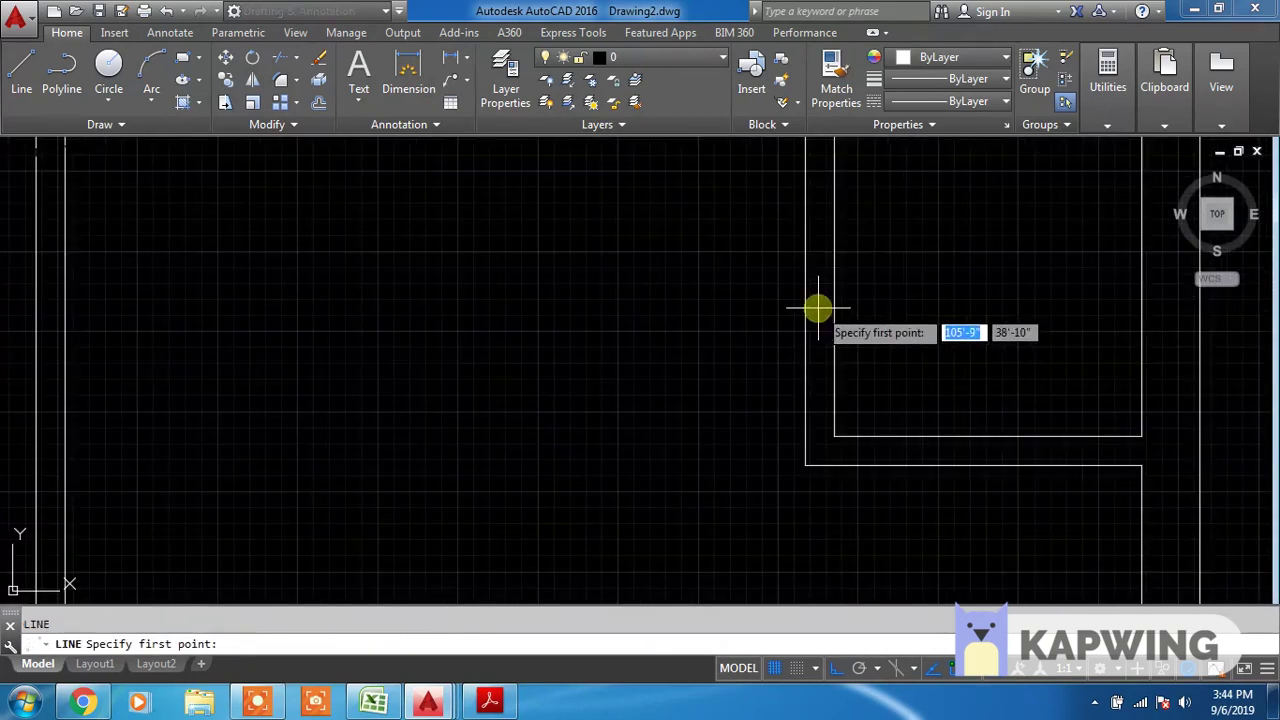
pyautogui.click(834, 437)
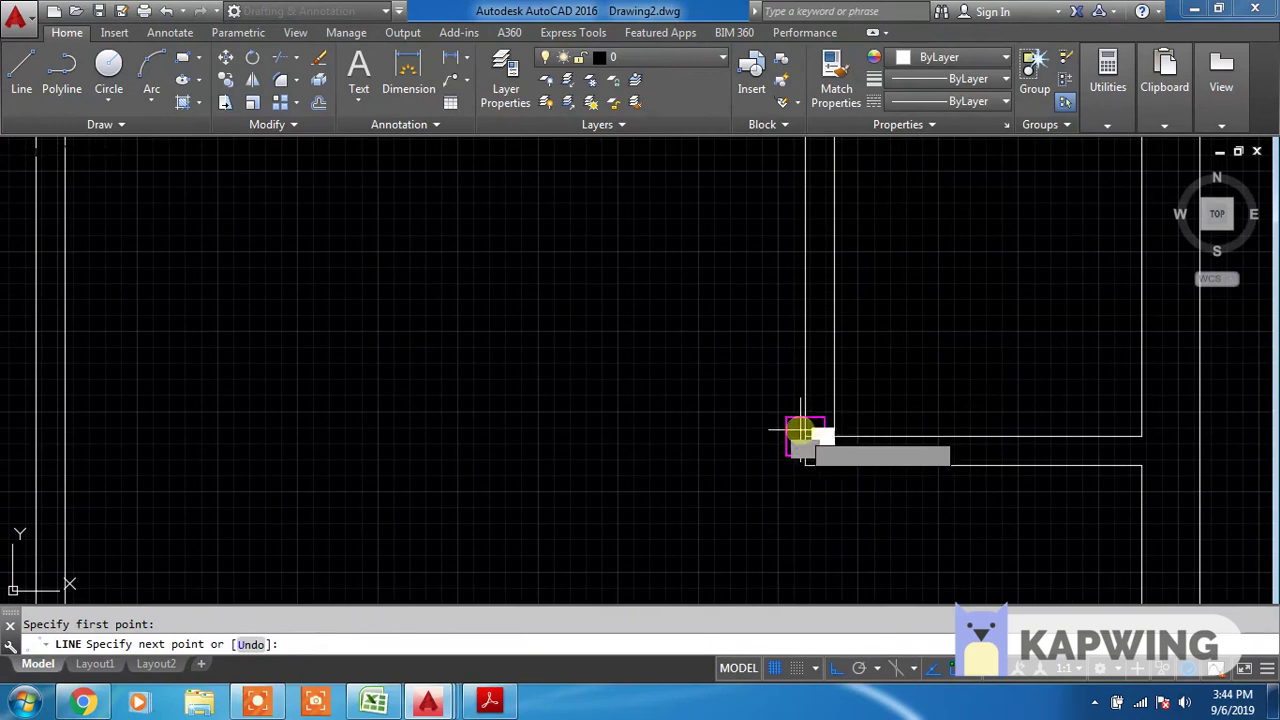
pyautogui.click(801, 432)
pyautogui.press('Escape')
# Move the short jamb line 6" up from the wall corner
pyautogui.scroll(4, 851, 437)
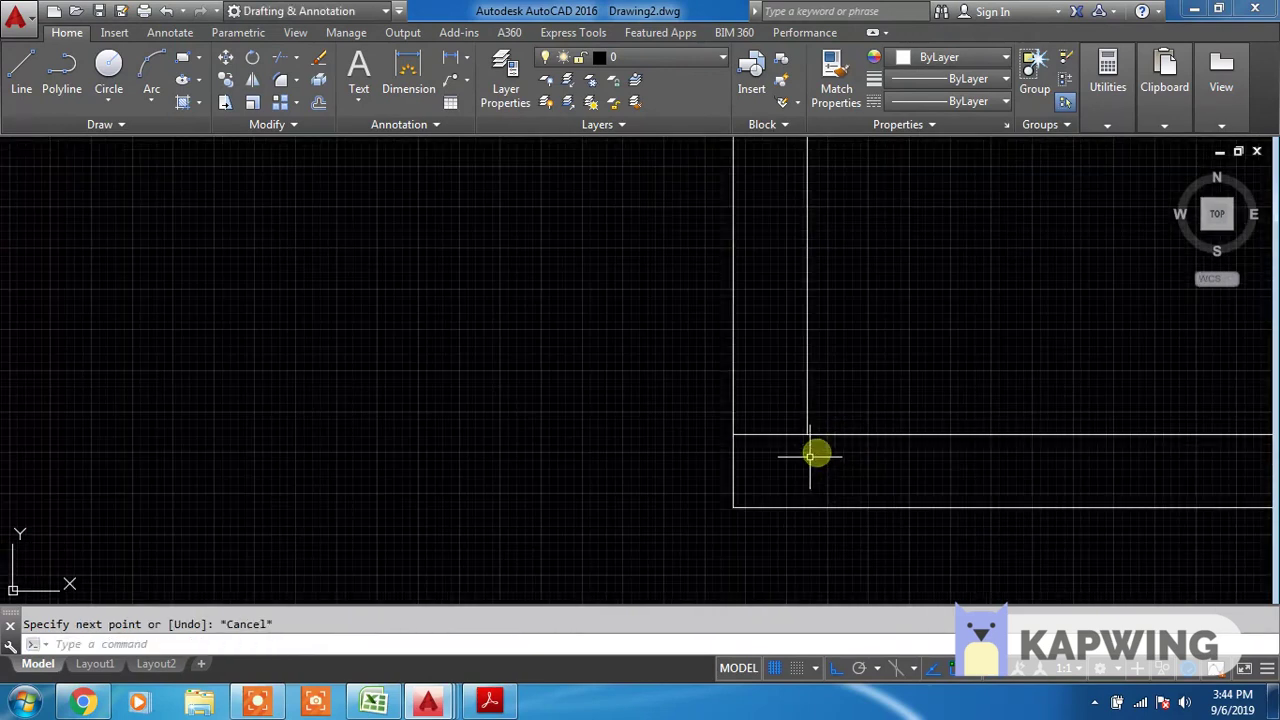
pyautogui.click(800, 458)
pyautogui.click(785, 399)
pyautogui.write('m')
pyautogui.press('Return')
pyautogui.click(798, 448)
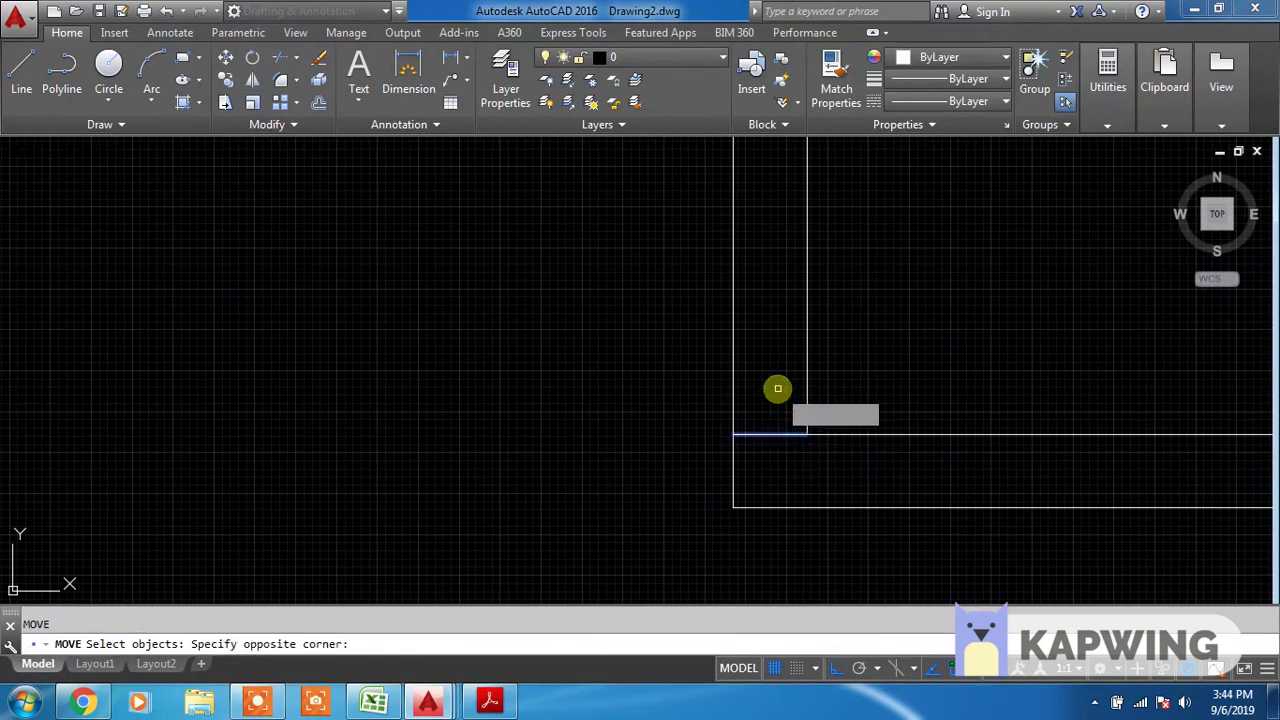
pyautogui.press('Return')
pyautogui.click(807, 434)
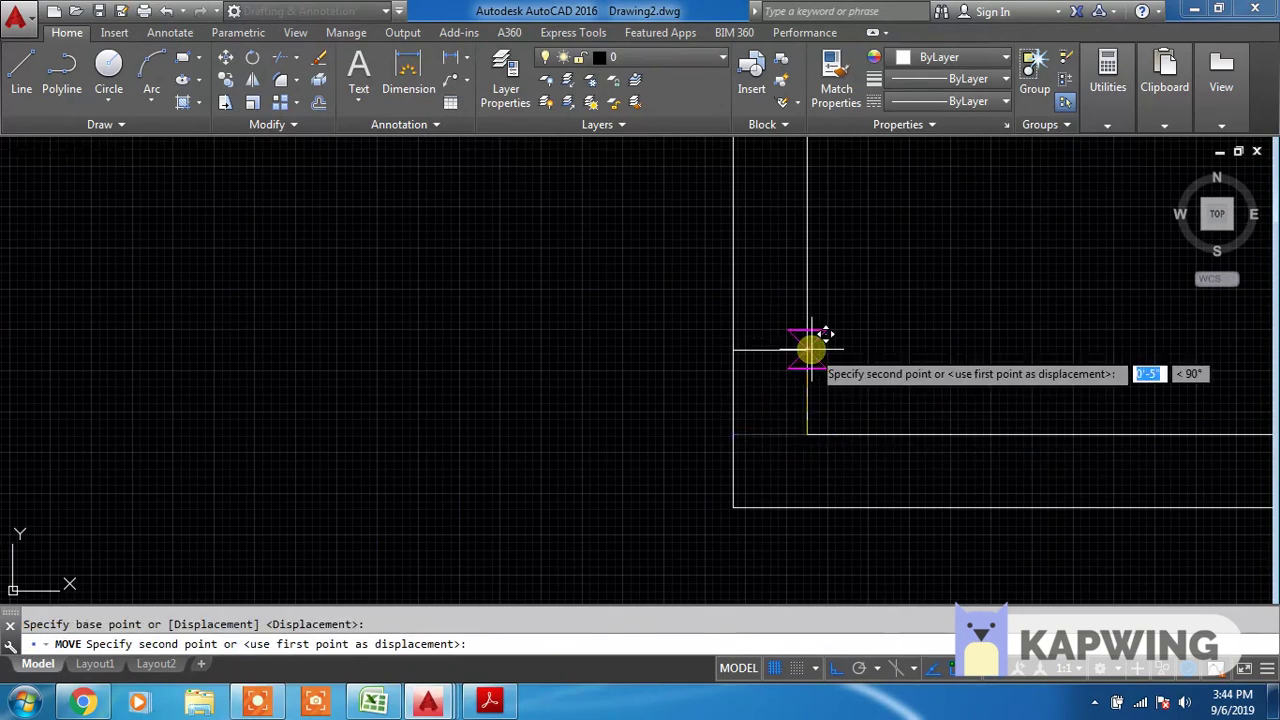
pyautogui.write('6"')
pyautogui.press('Return')
pyautogui.scroll(-3, 817, 355)
pyautogui.scroll(-1, 823, 389)
# Add a second jamb 3' away and trim the wall lines between the two jambs
pyautogui.press('Return')
pyautogui.write('3')
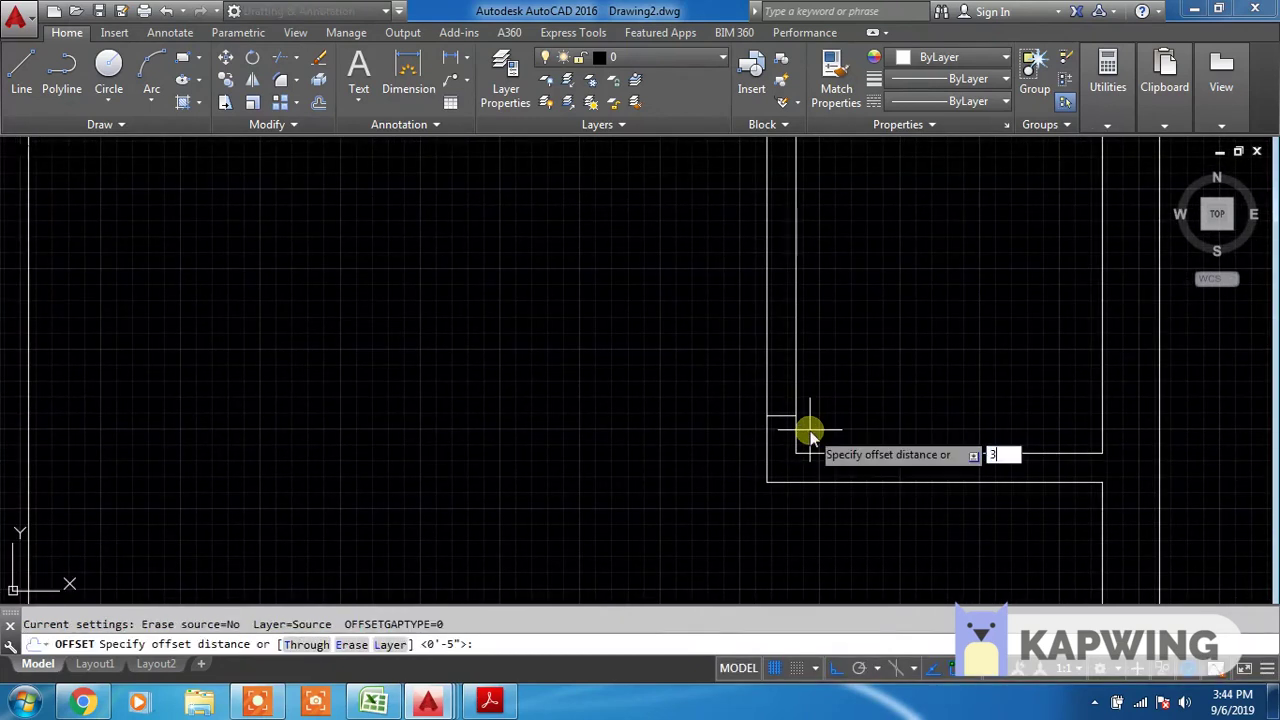
pyautogui.write("'")
pyautogui.press('Return')
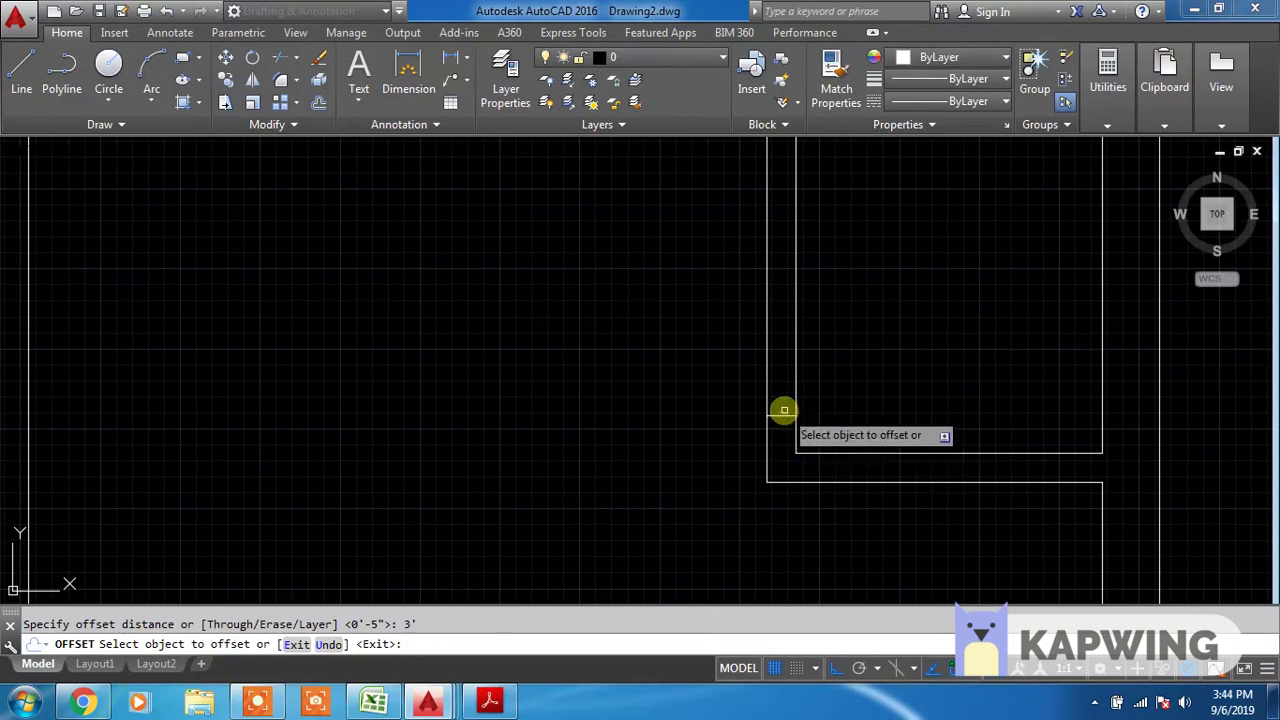
pyautogui.click(783, 413)
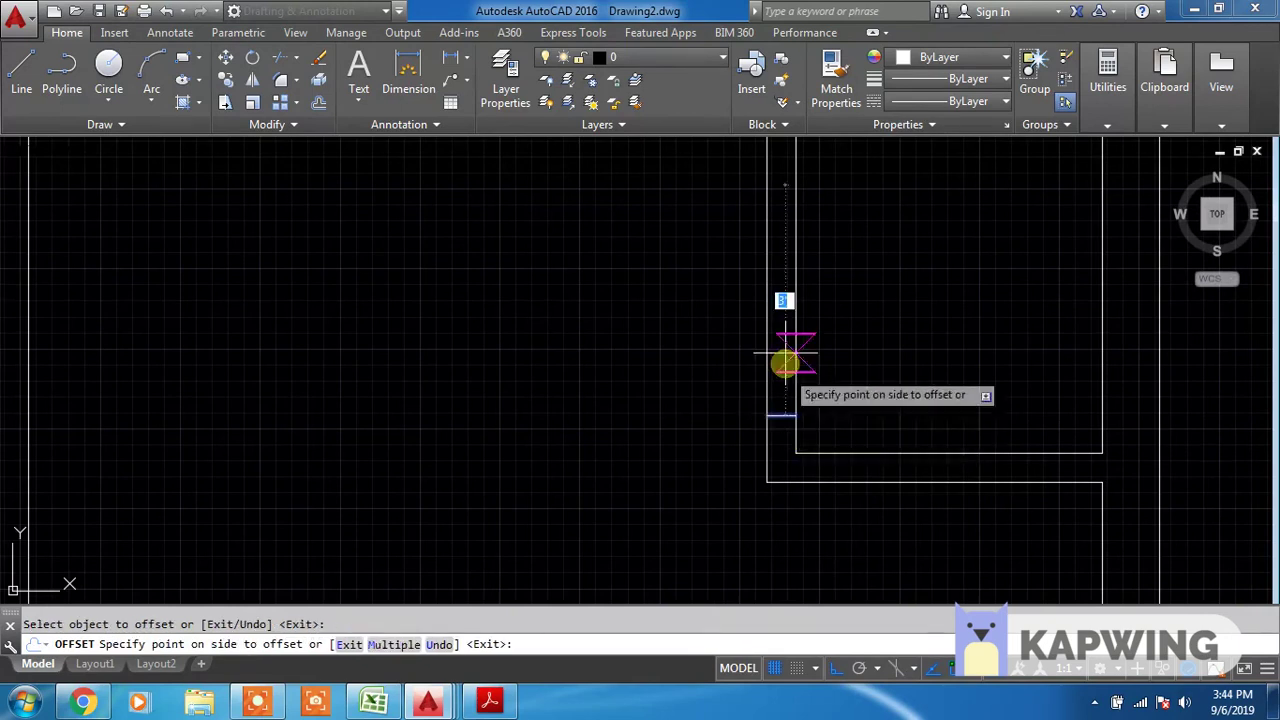
pyautogui.press('Escape')
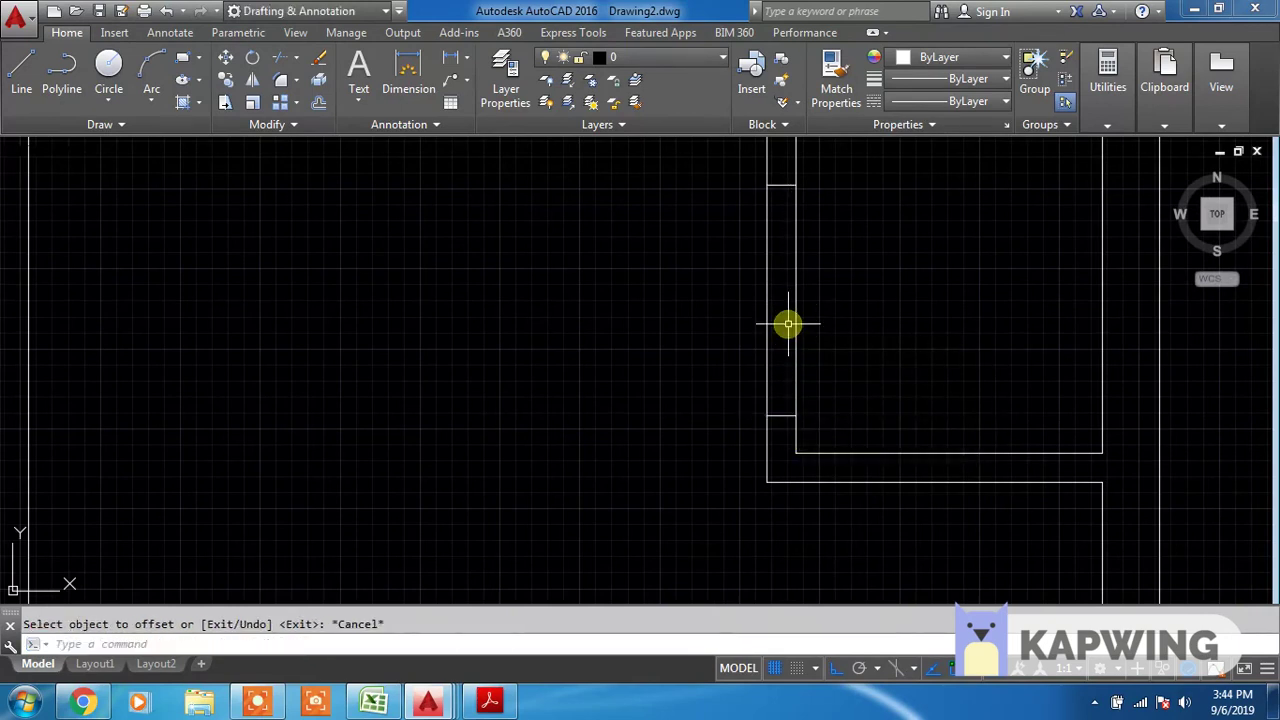
pyautogui.press('Return')
pyautogui.press('Return')
pyautogui.moveTo(857, 320); pyautogui.dragTo(651, 286)
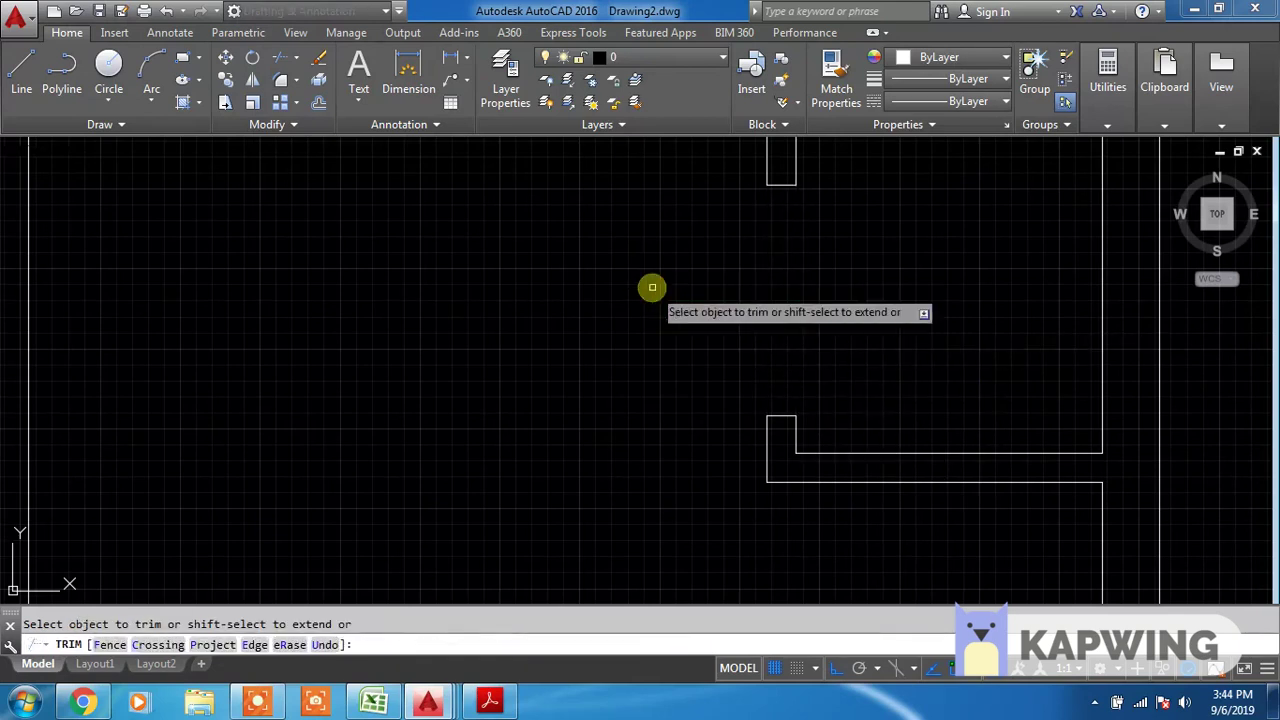
pyautogui.press('Escape')
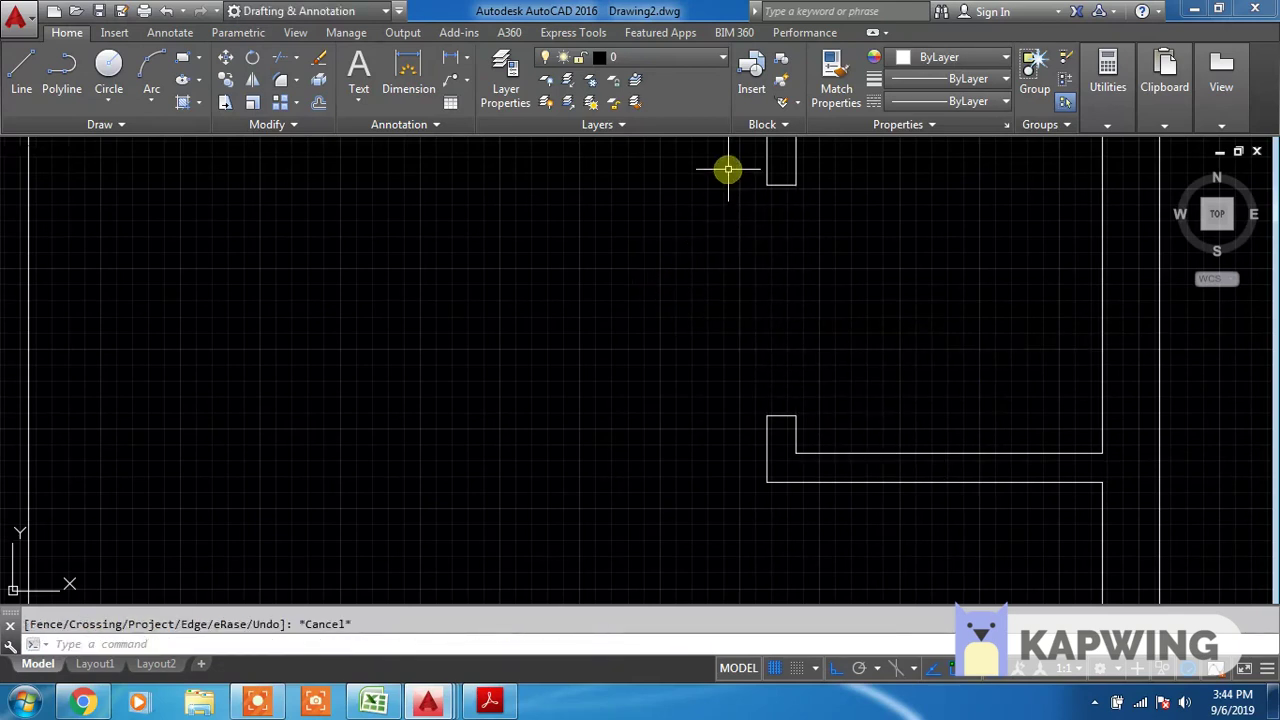
# Copy the door-jamb pair from its wall corner to a spot on another wall
pyautogui.write('Co')
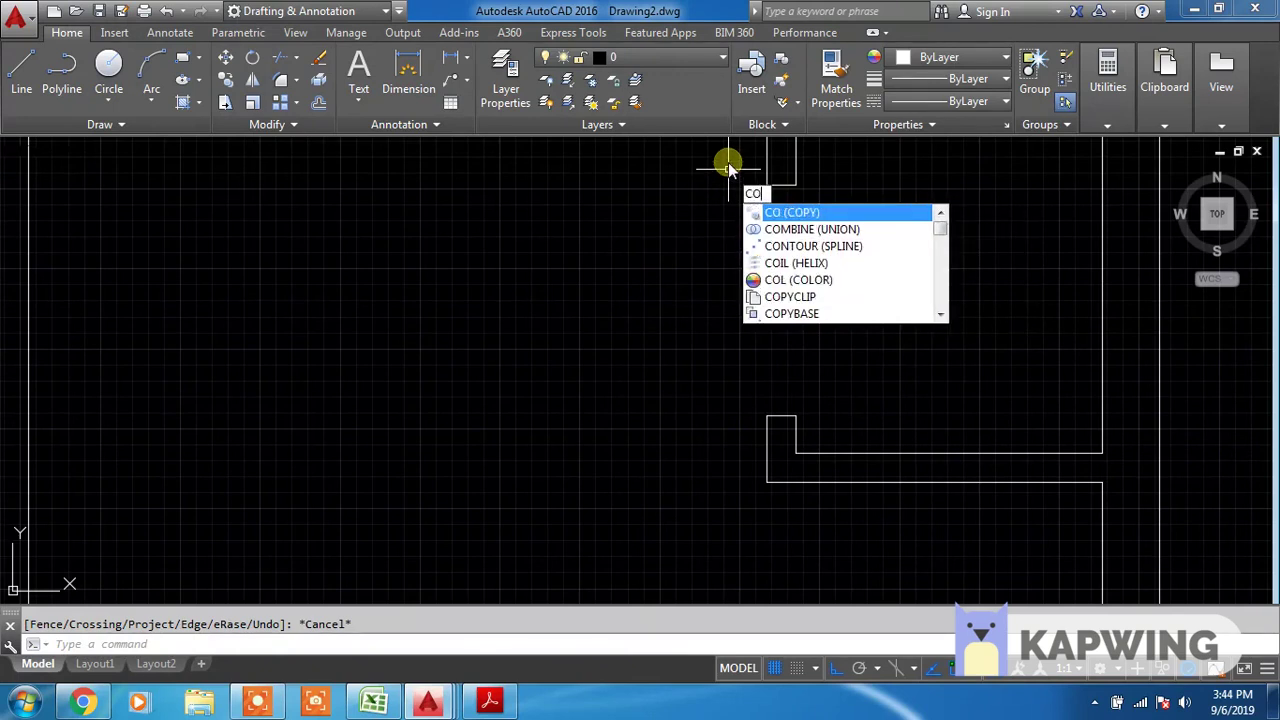
pyautogui.press('Return')
pyautogui.click(721, 170)
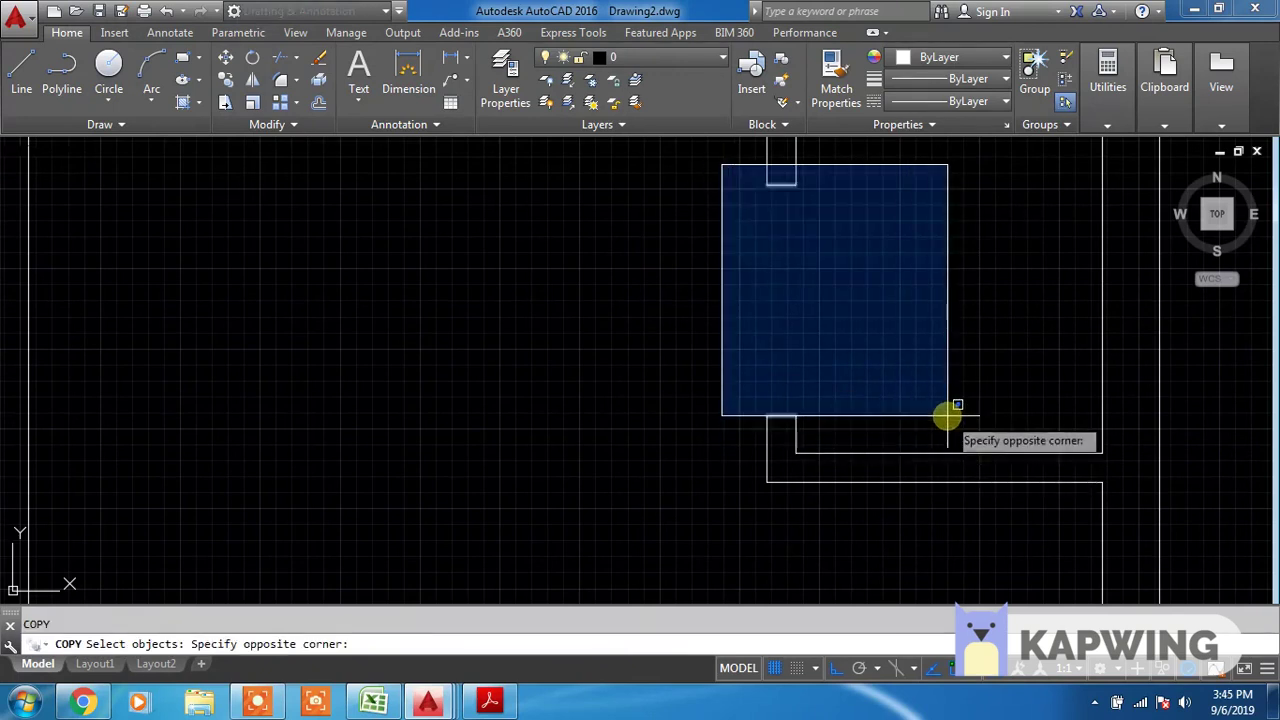
pyautogui.click(947, 415)
pyautogui.press('Return')
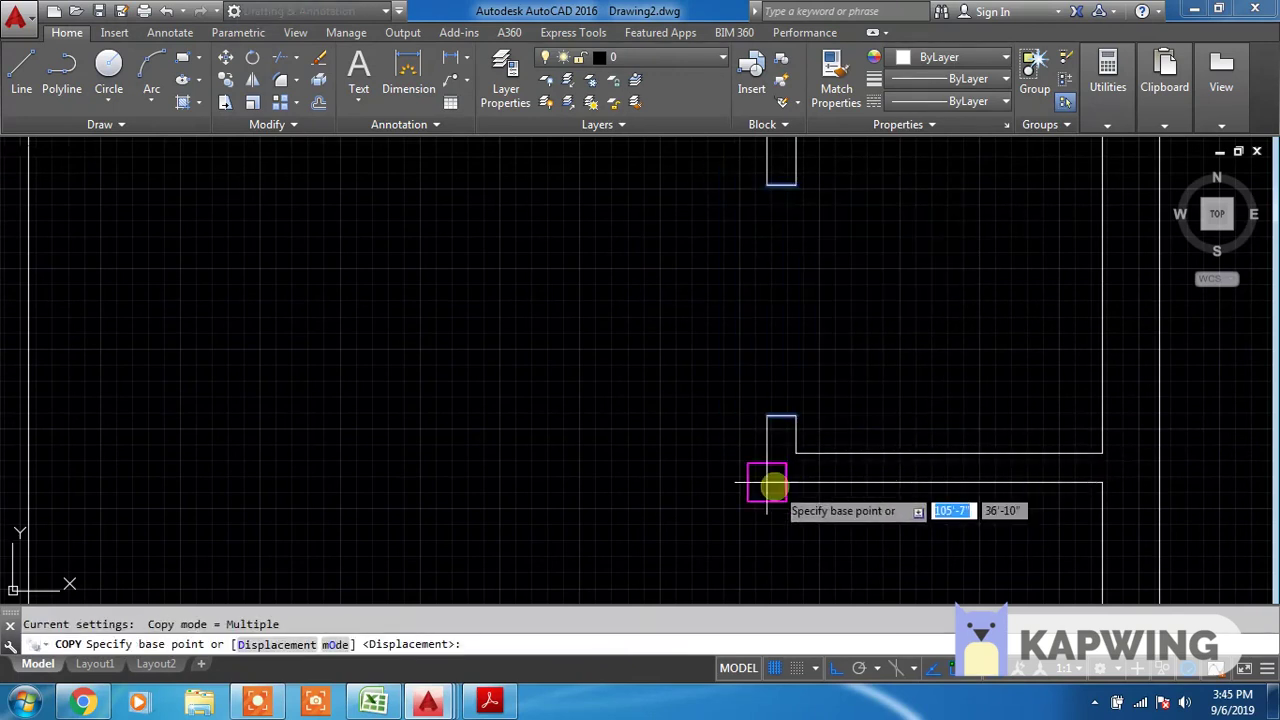
pyautogui.click(766, 480)
pyautogui.scroll(-3, 828, 380)
pyautogui.scroll(3, 820, 523)
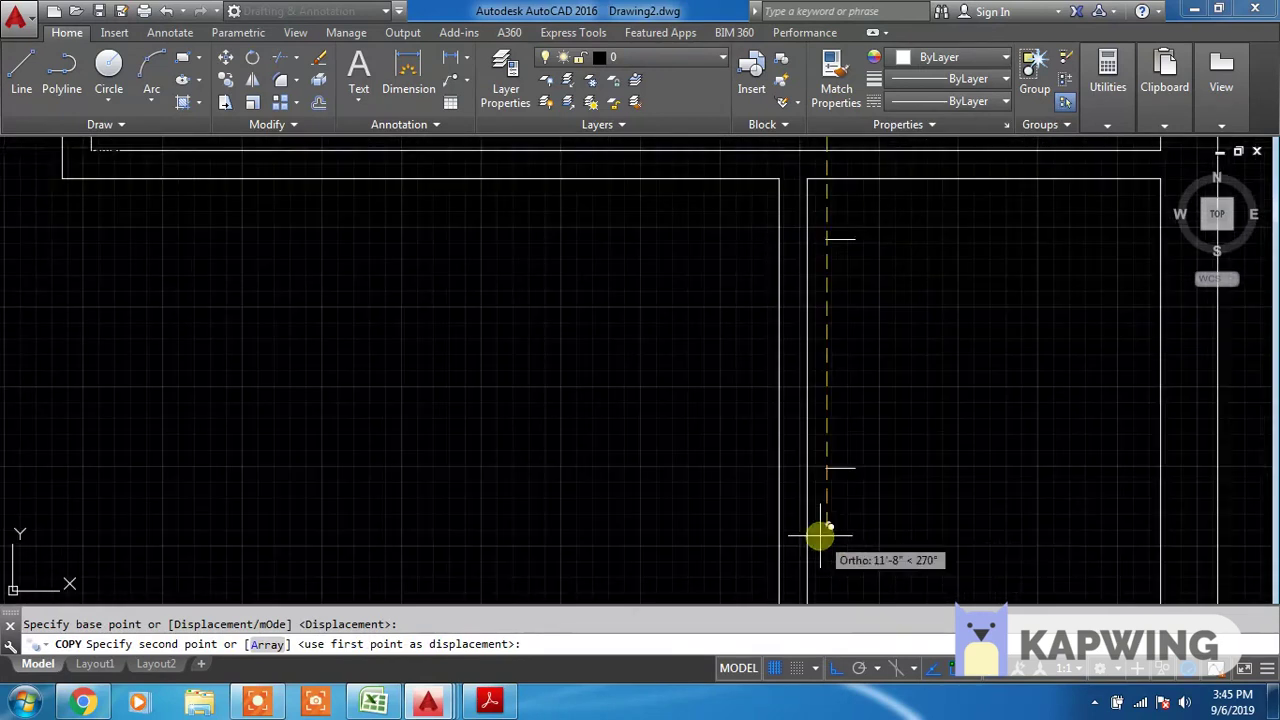
pyautogui.scroll(2, 878, 357)
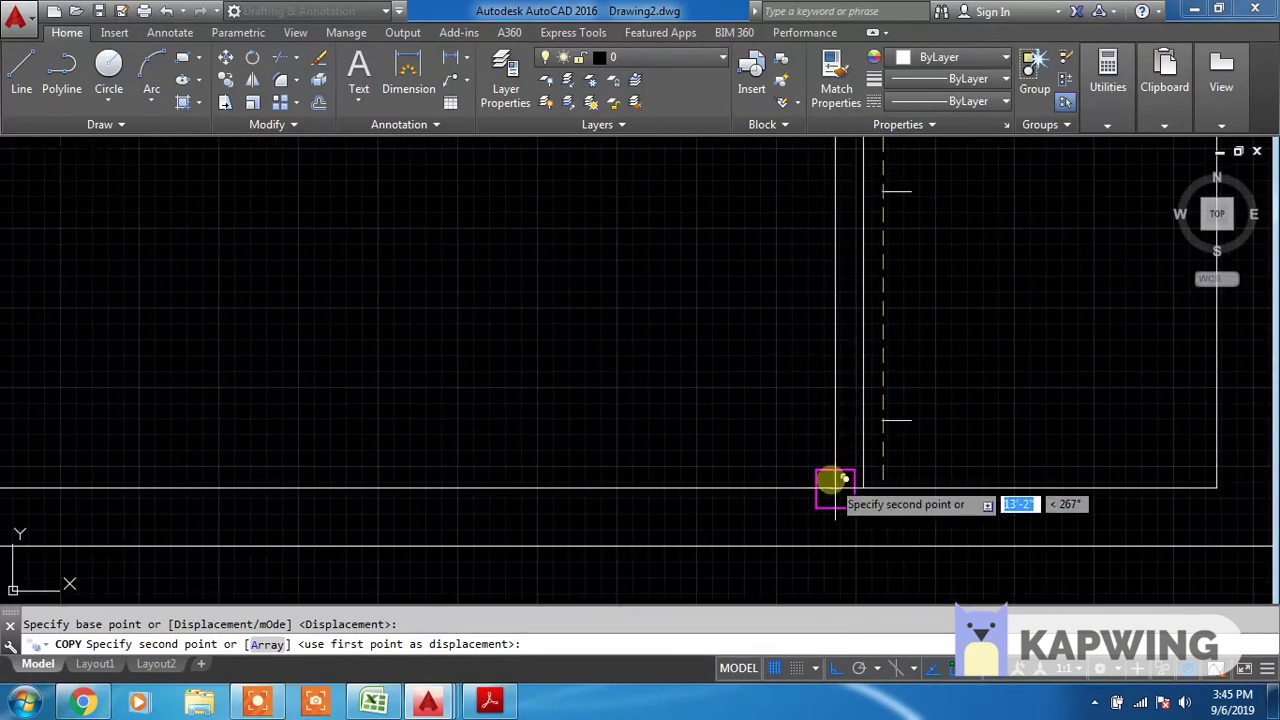
pyautogui.click(829, 480)
# Place a second copy of the jamb pair on a further interior wall
pyautogui.scroll(-2, 830, 330)
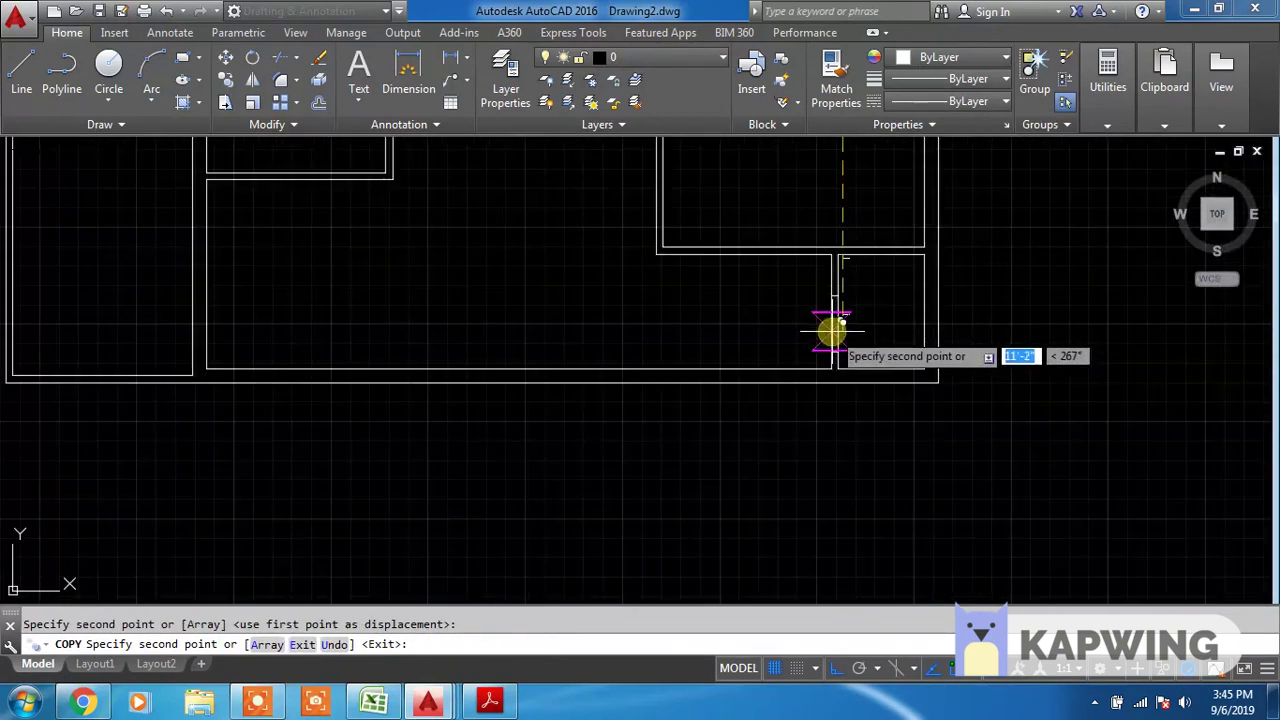
pyautogui.scroll(3, 657, 245)
pyautogui.click(655, 268)
pyautogui.scroll(-2, 700, 255)
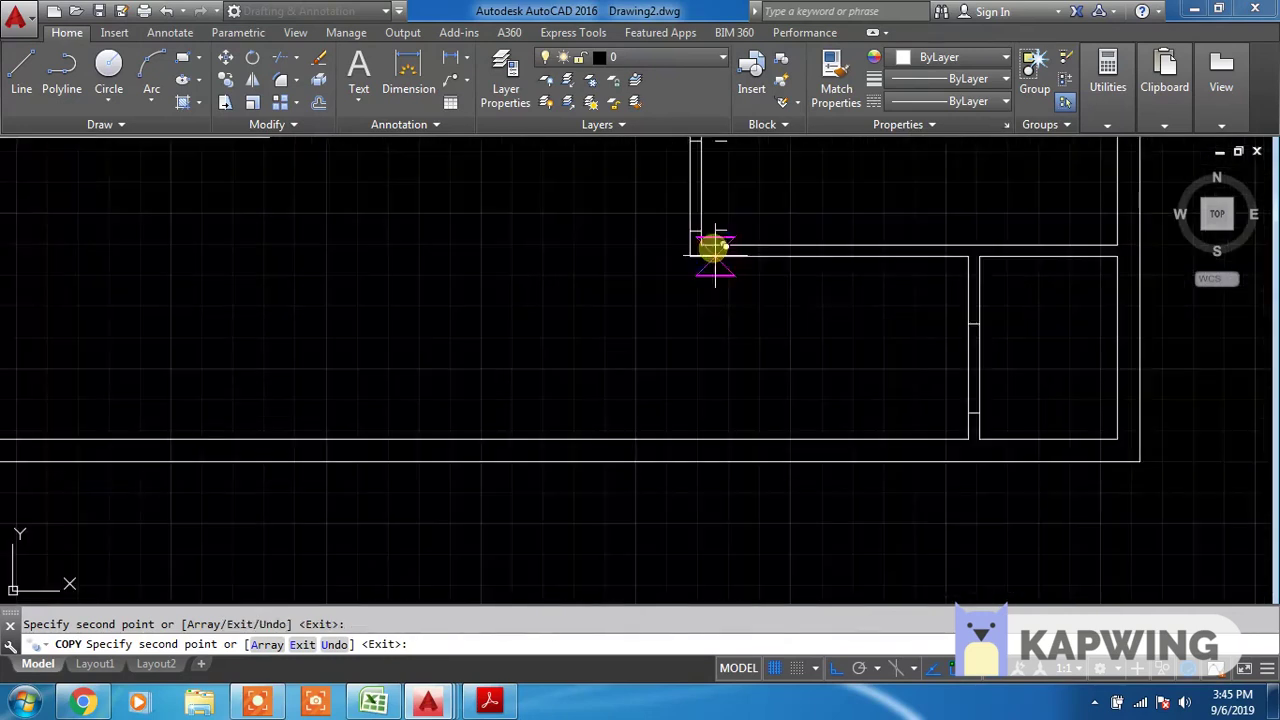
pyautogui.scroll(-2, 680, 290)
pyautogui.scroll(5, 466, 267)
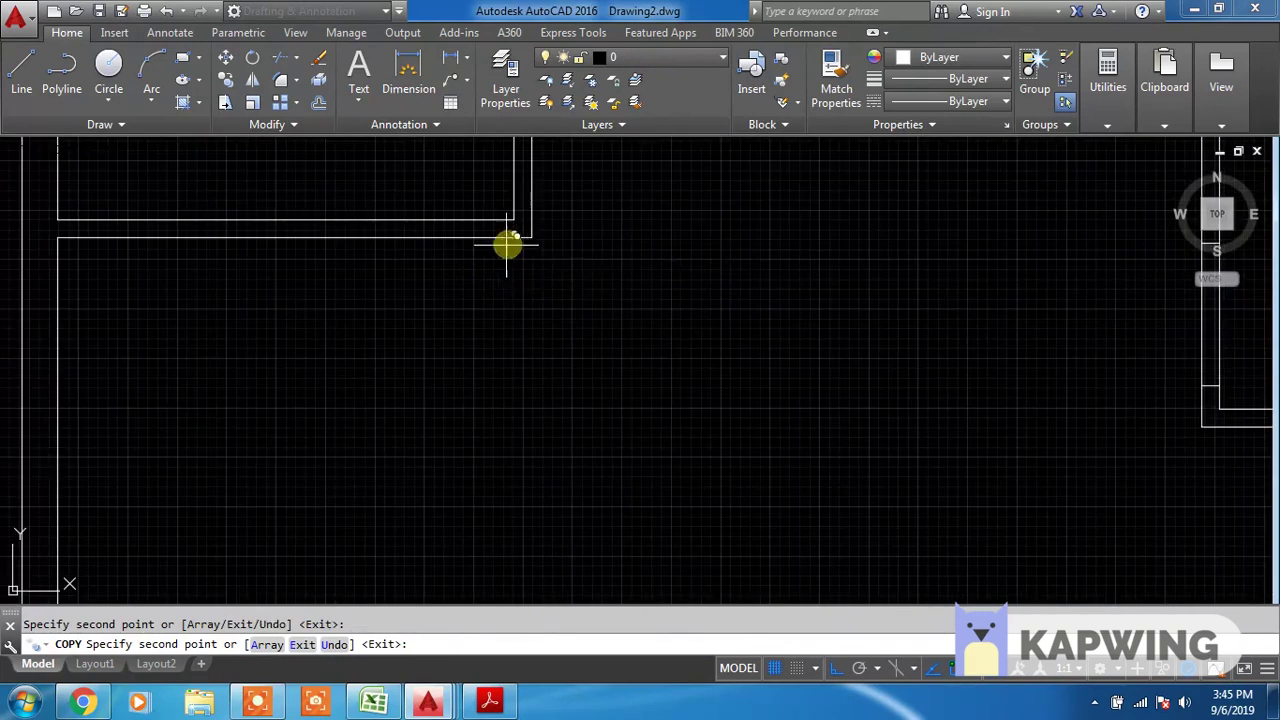
pyautogui.press('Escape')
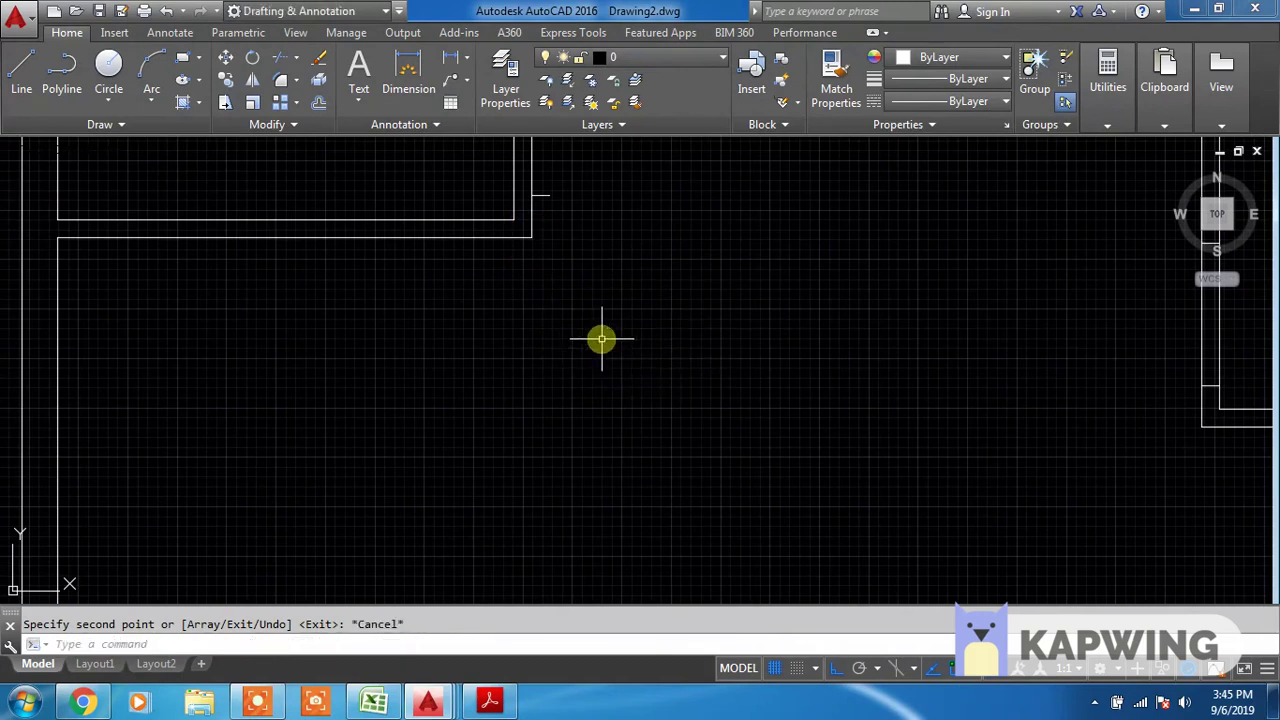
pyautogui.scroll(-5, 601, 340)
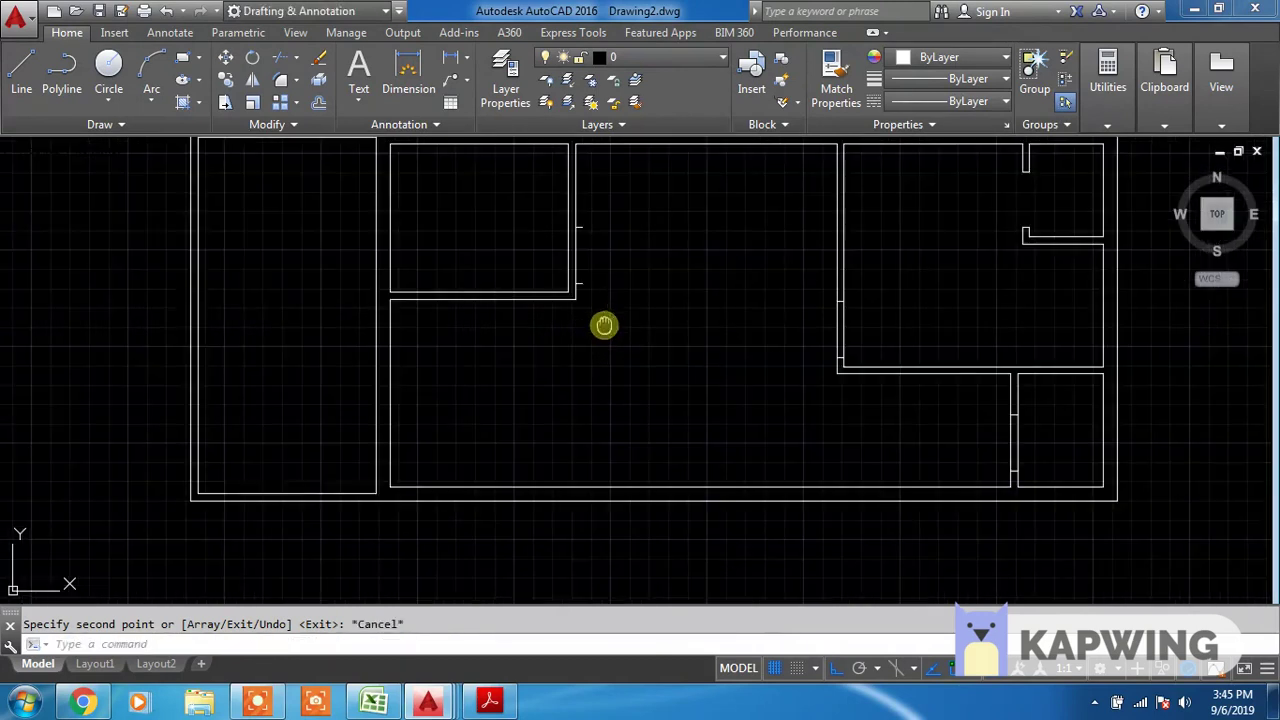
# Move the two door-jamb lines to their new position using the wall corner as base point
pyautogui.write('m')
pyautogui.press('Return')
pyautogui.click(557, 237)
pyautogui.click(624, 331)
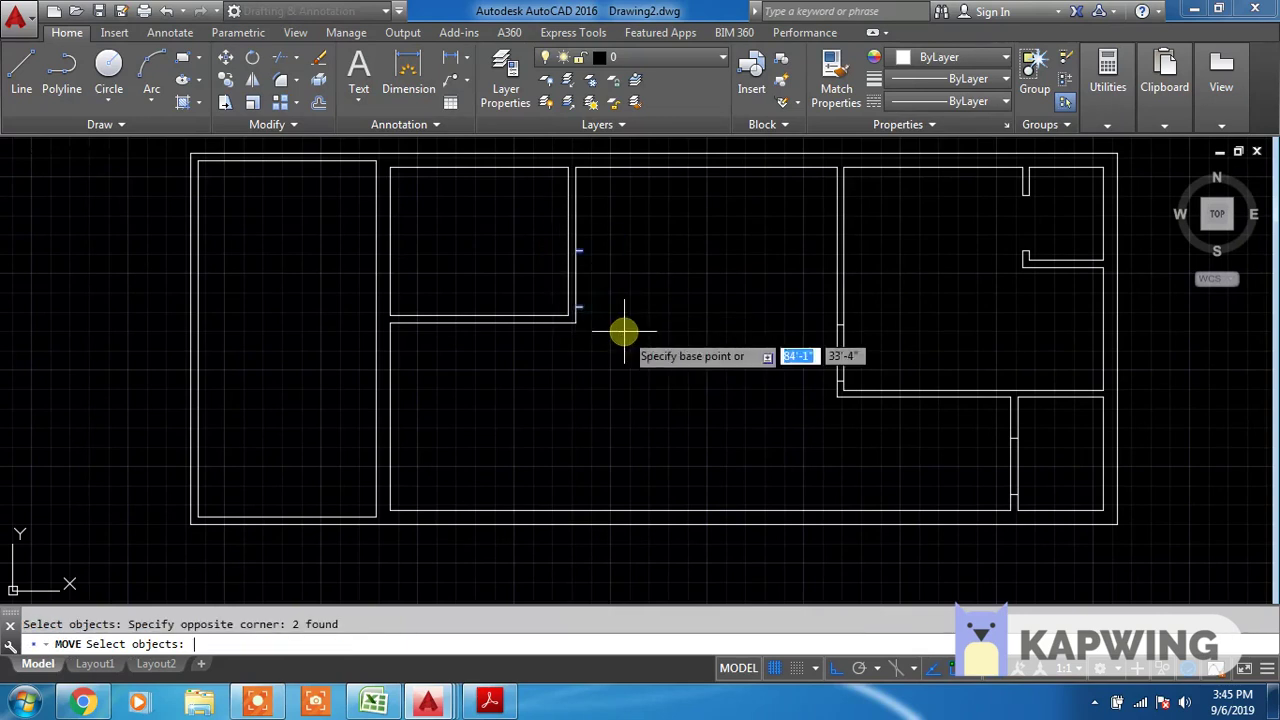
pyautogui.press('Return')
pyautogui.scroll(3, 622, 331)
pyautogui.scroll(2, 600, 323)
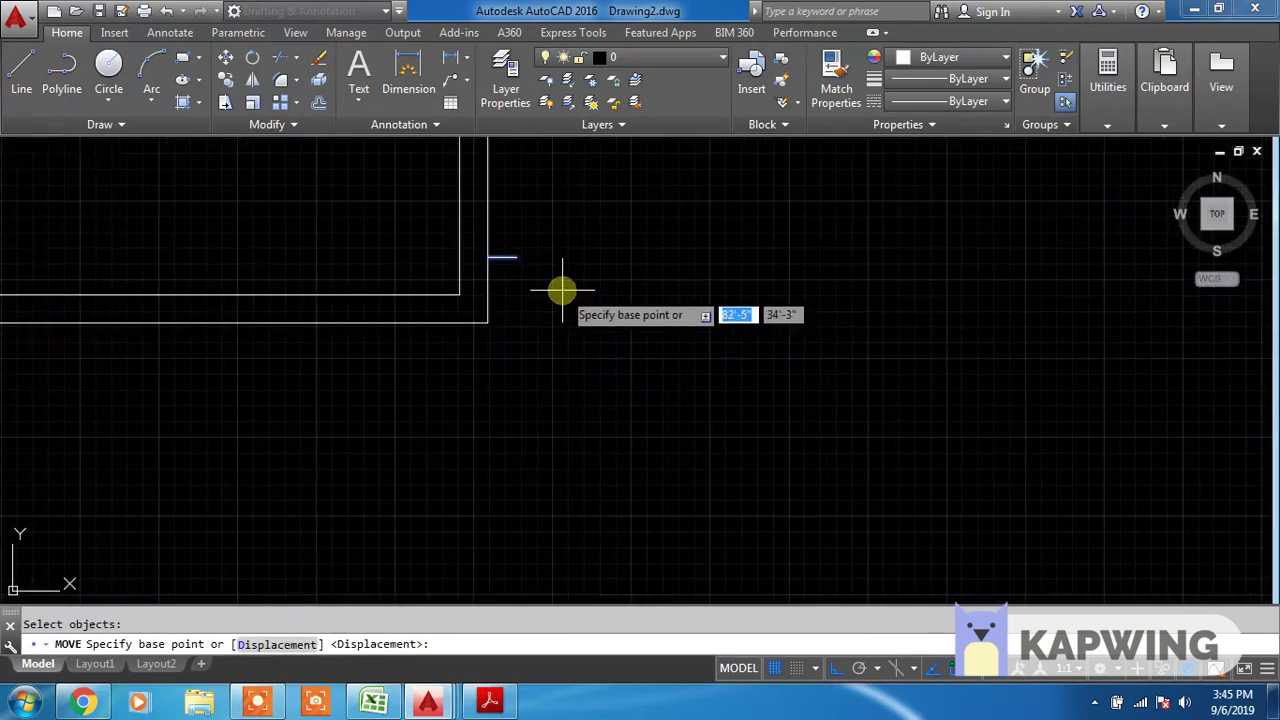
pyautogui.click(520, 250)
pyautogui.click(486, 252)
# Trim the wall lines between the jamb pairs with crossing windows to open the doorways
pyautogui.scroll(-2, 641, 237)
pyautogui.moveTo(671, 277); pyautogui.dragTo(661, 321, button='middle')
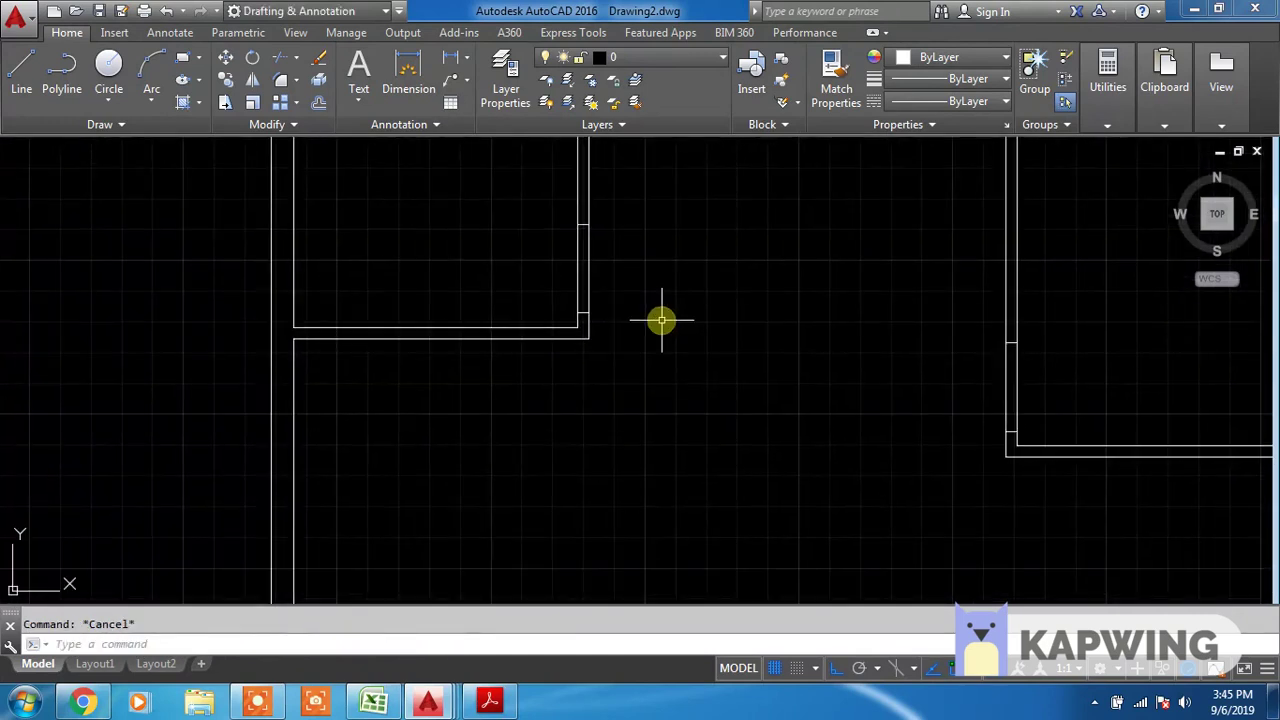
pyautogui.write('tr')
pyautogui.press('Return')
pyautogui.press('Return')
pyautogui.click(651, 277)
pyautogui.click(627, 267)
pyautogui.click(627, 267)
pyautogui.click(517, 266)
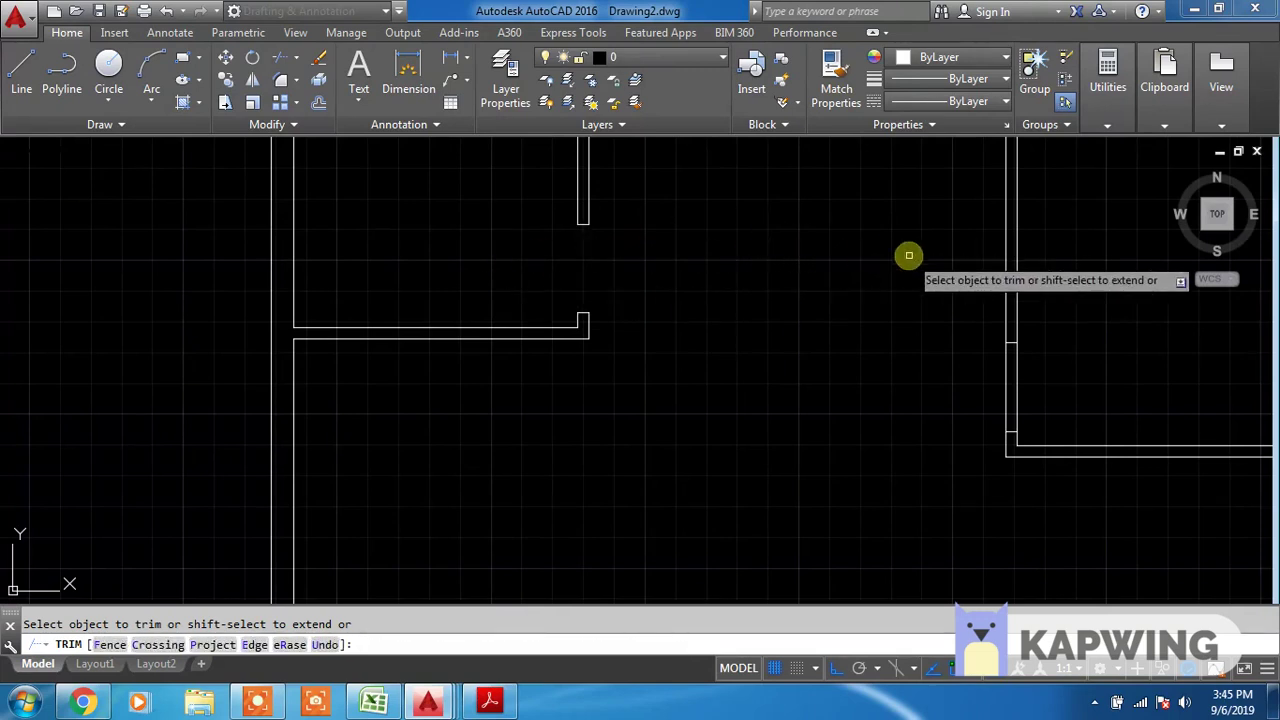
pyautogui.click(1040, 369)
pyautogui.click(914, 366)
pyautogui.scroll(-2, 794, 363)
pyautogui.scroll(-3, 1000, 409)
pyautogui.scroll(2, 922, 417)
pyautogui.scroll(2, 922, 417)
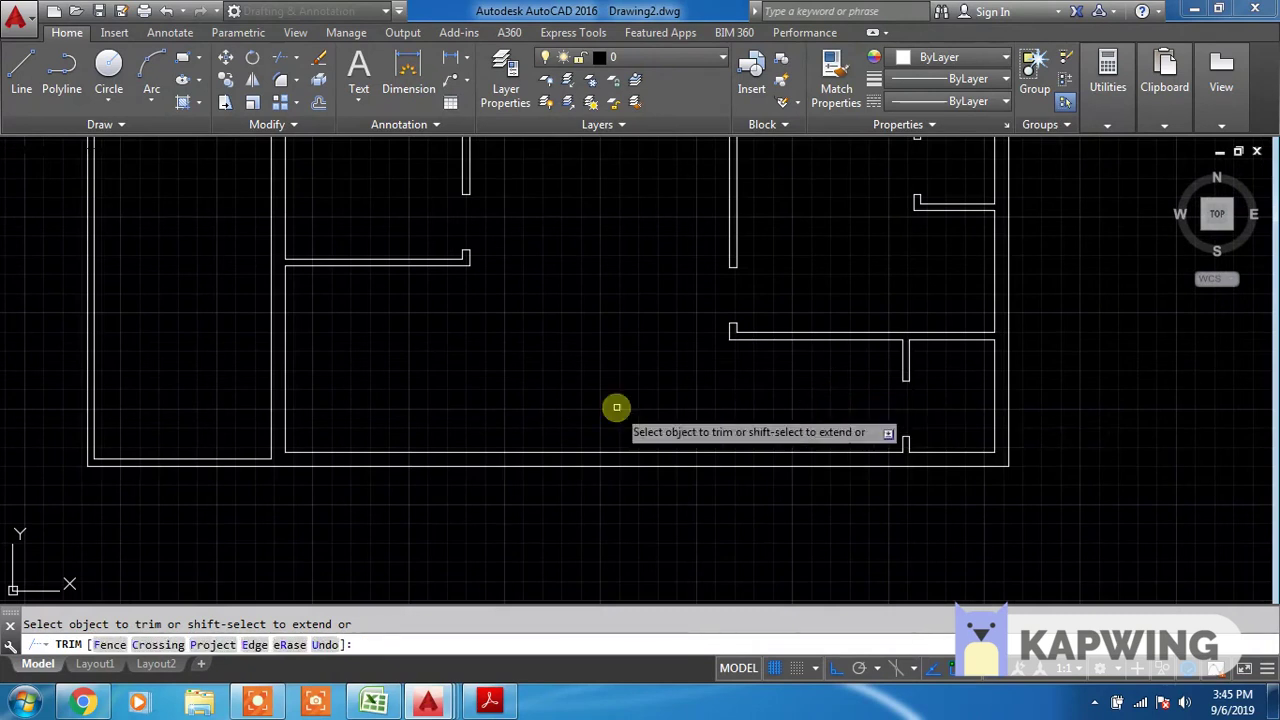
pyautogui.scroll(-2, 446, 381)
pyautogui.press('Escape')
pyautogui.scroll(3, 451, 375)
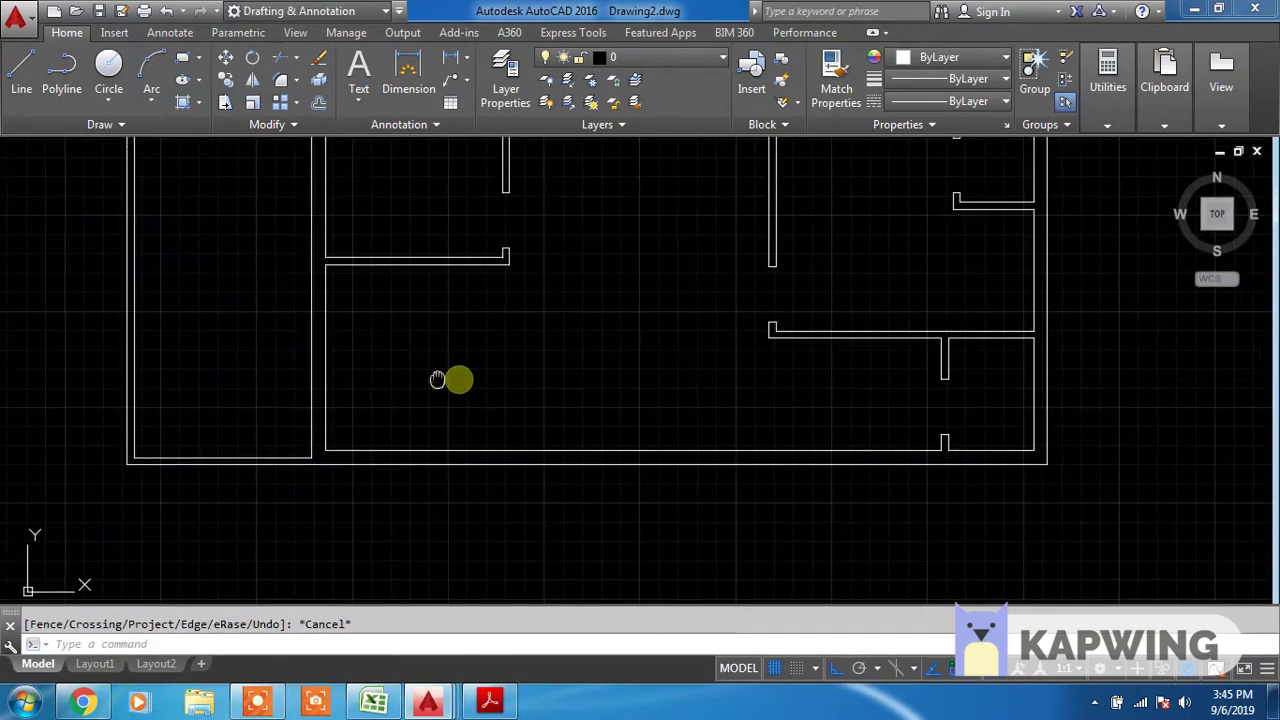
# Draw a short line at the inner corner of the lower-left wall
pyautogui.write('l')
pyautogui.press('Return')
pyautogui.scroll(3, 394, 409)
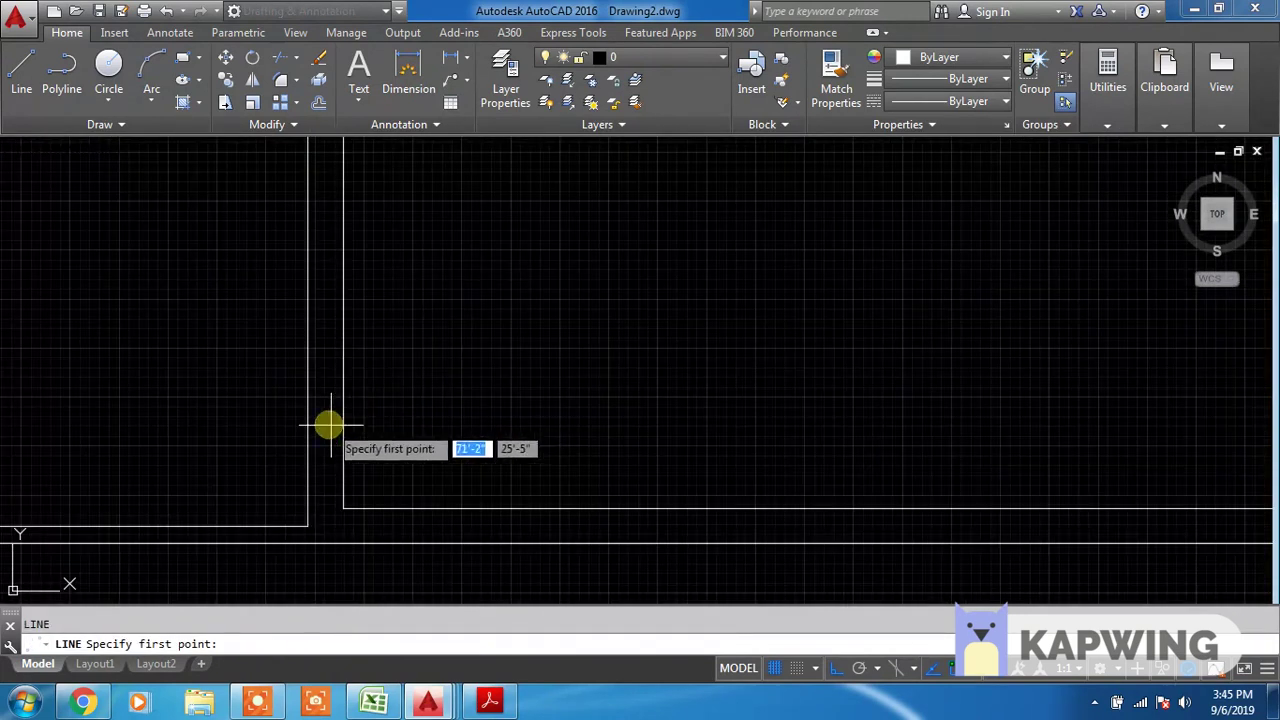
pyautogui.click(343, 507)
pyautogui.click(310, 507)
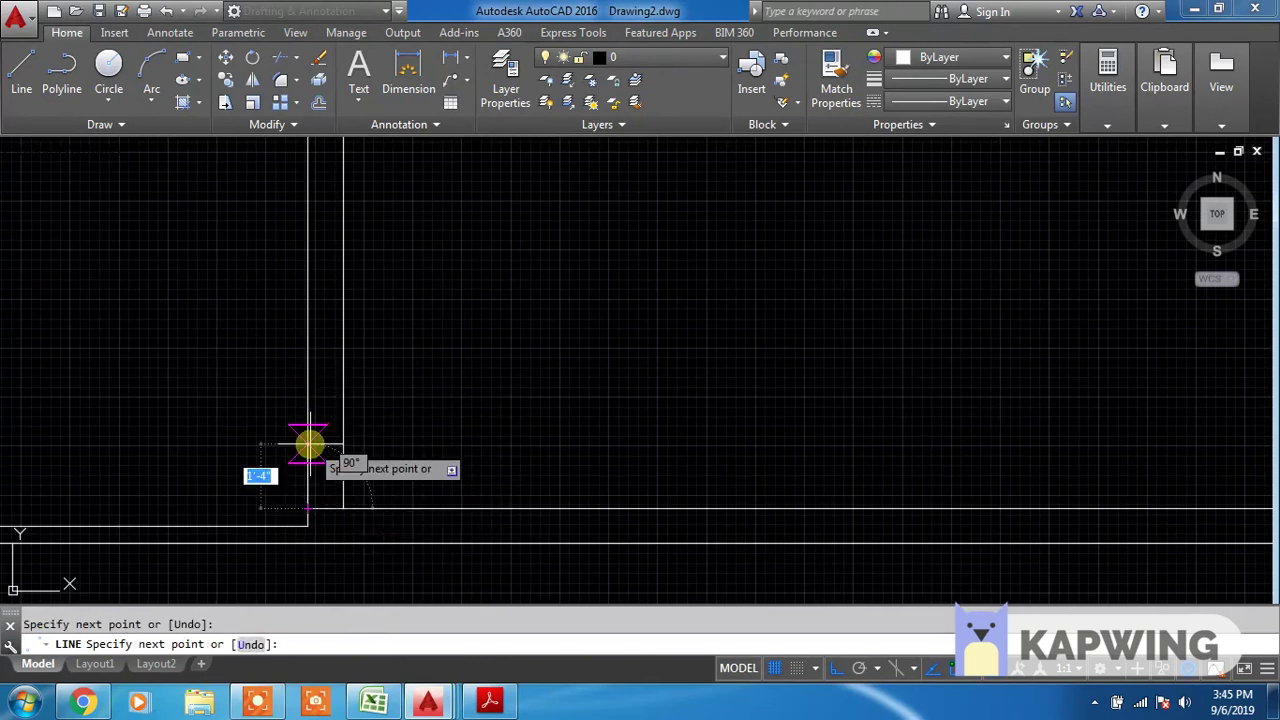
pyautogui.press('Escape')
# Offset the new line 4' along the wall
pyautogui.press('Return')
pyautogui.write("1'")
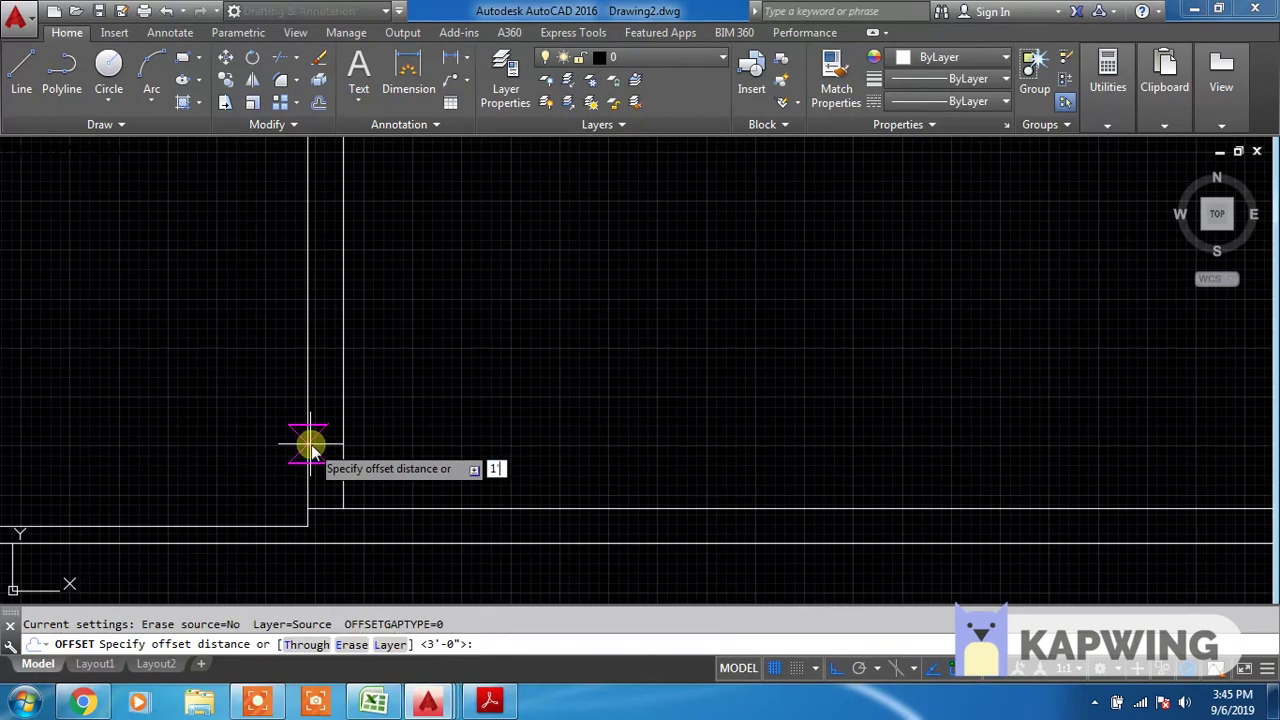
pyautogui.press('Return')
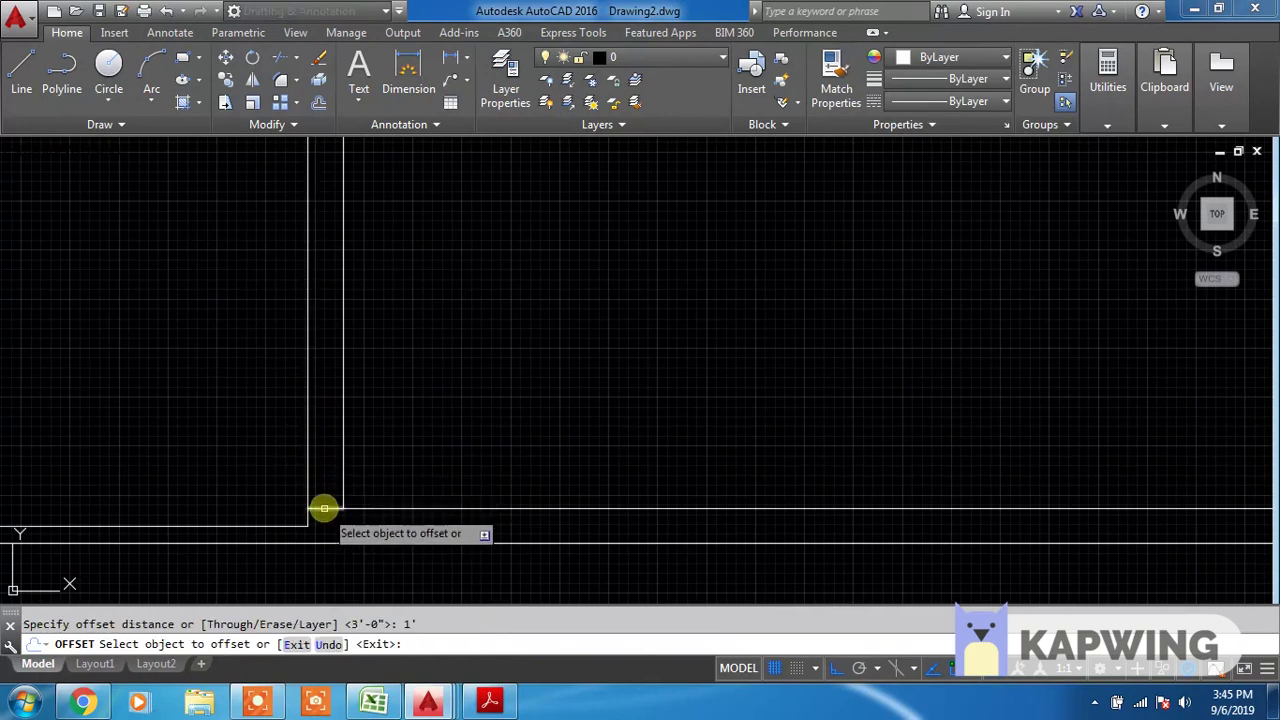
pyautogui.press('Escape')
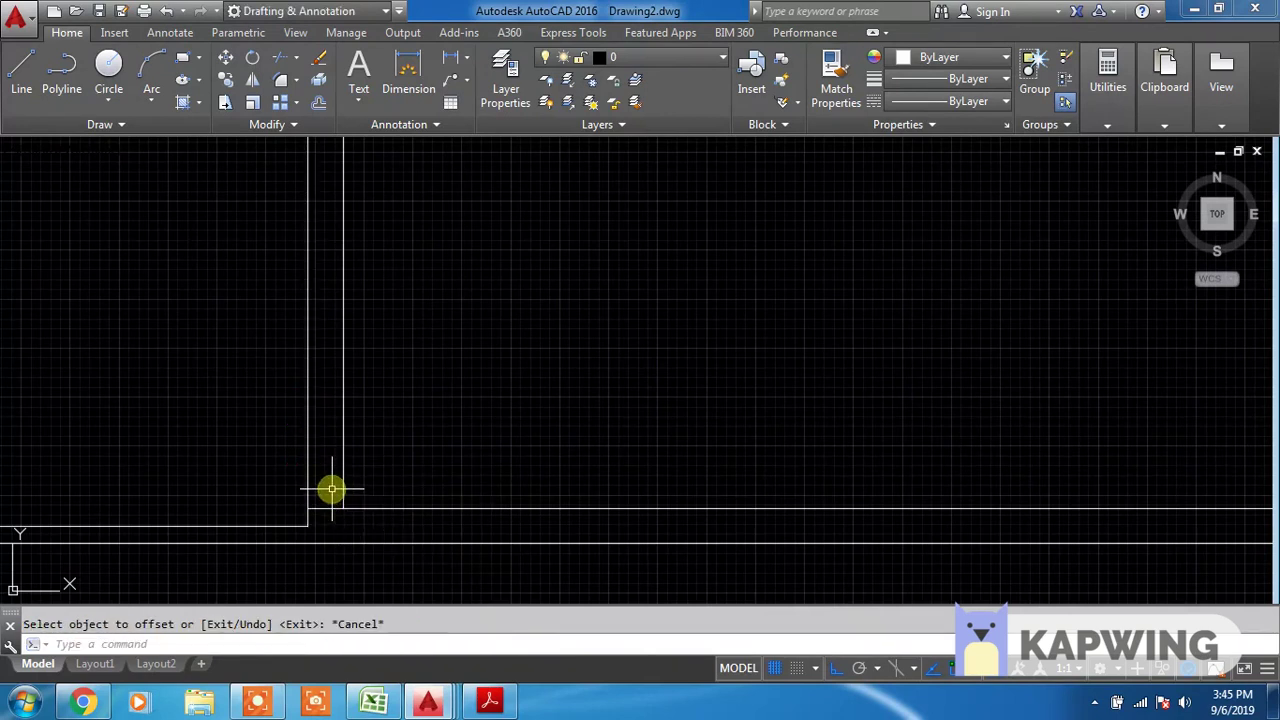
pyautogui.write('O')
pyautogui.press('Return')
pyautogui.write("4'")
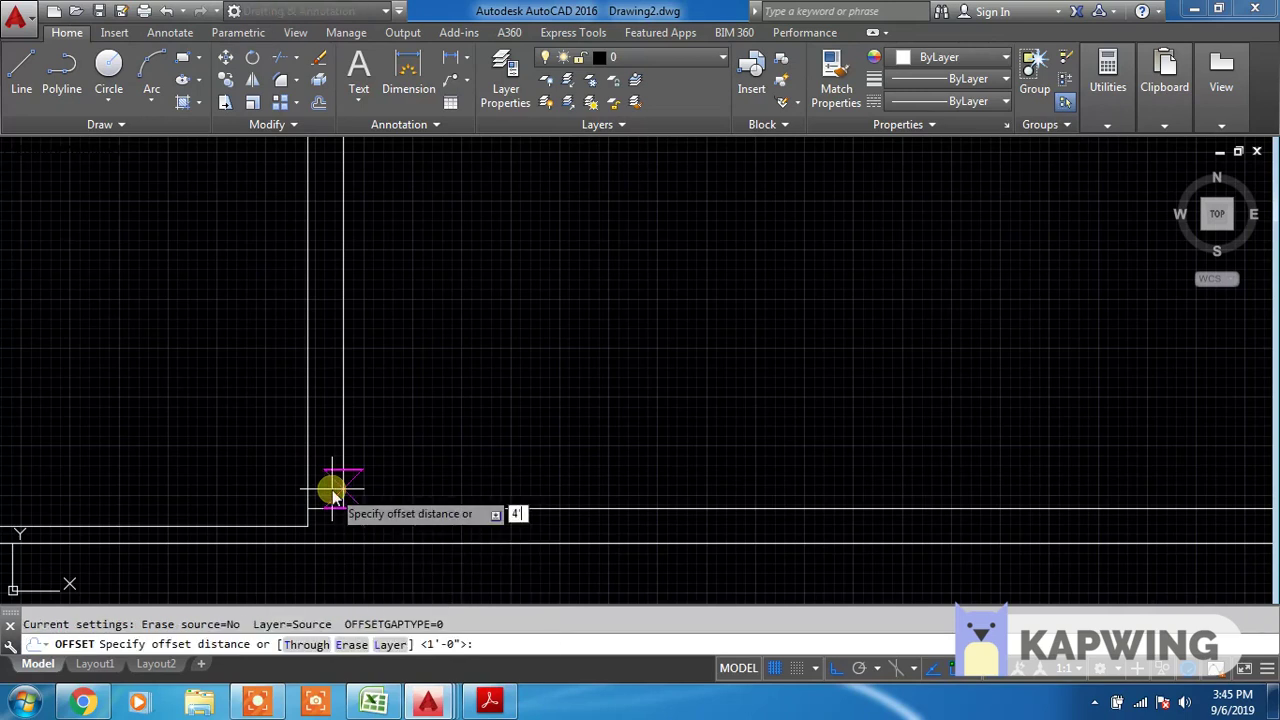
pyautogui.press('Return')
pyautogui.click(329, 508)
pyautogui.scroll(-3, 450, 330)
pyautogui.moveTo(489, 351); pyautogui.dragTo(492, 407, button='middle')
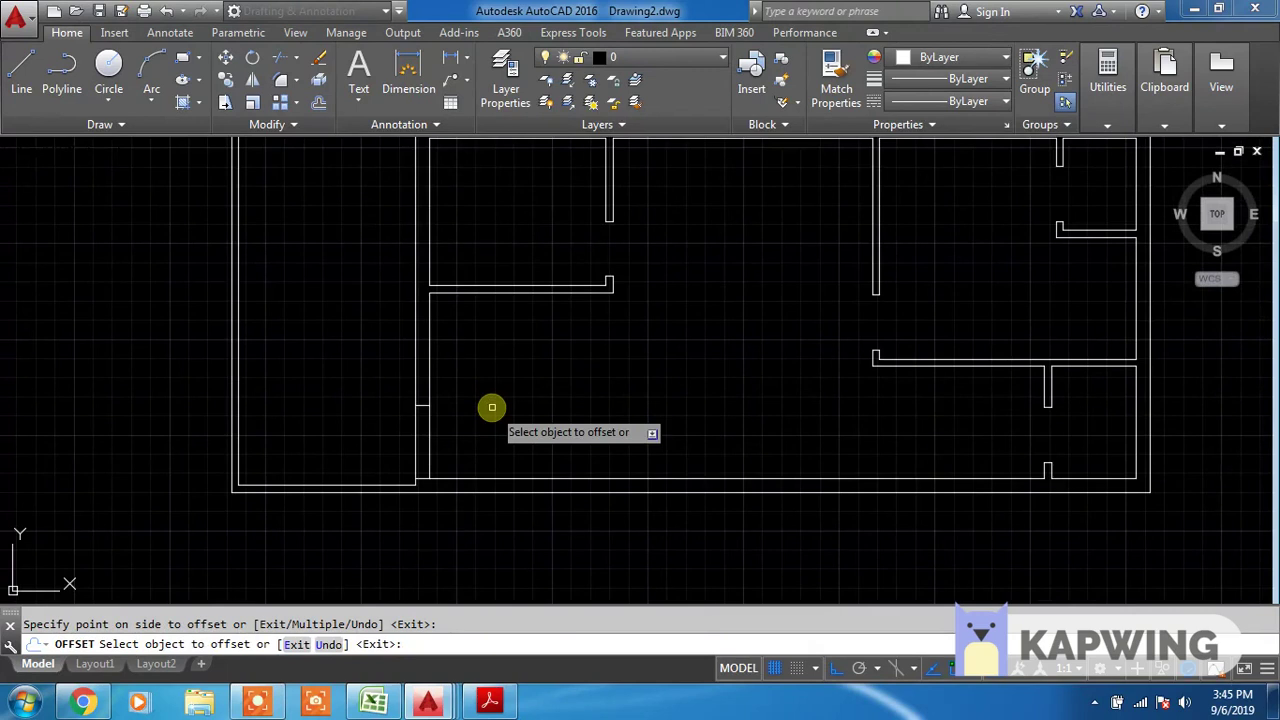
pyautogui.press('Escape')
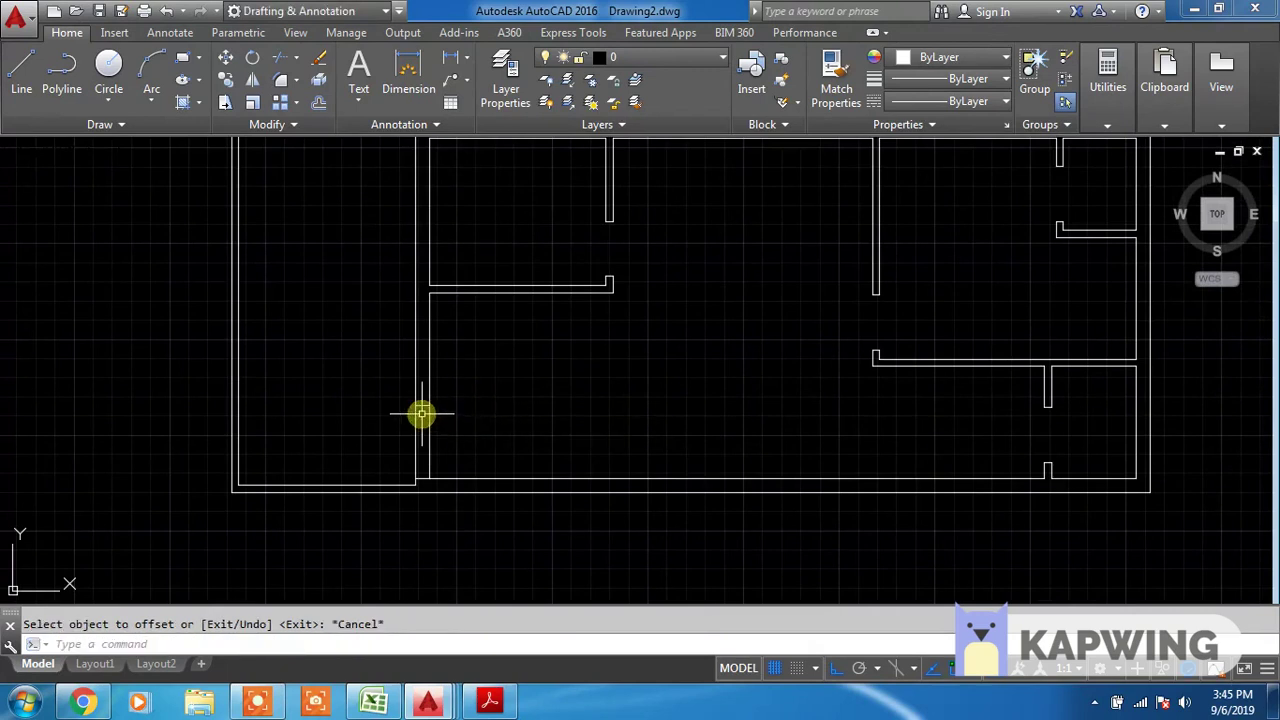
# Erase the stray short line between the two wall lines
pyautogui.scroll(4, 421, 413)
pyautogui.click(420, 320)
pyautogui.click(420, 266)
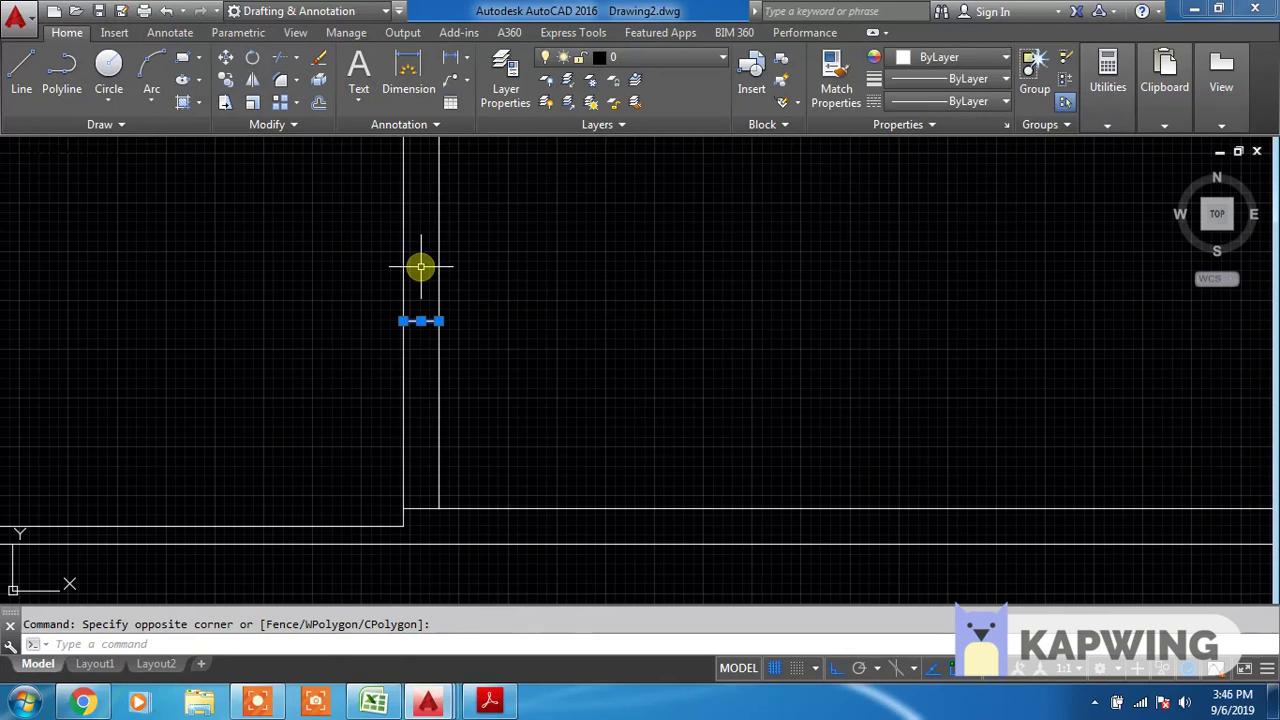
pyautogui.press('Return')
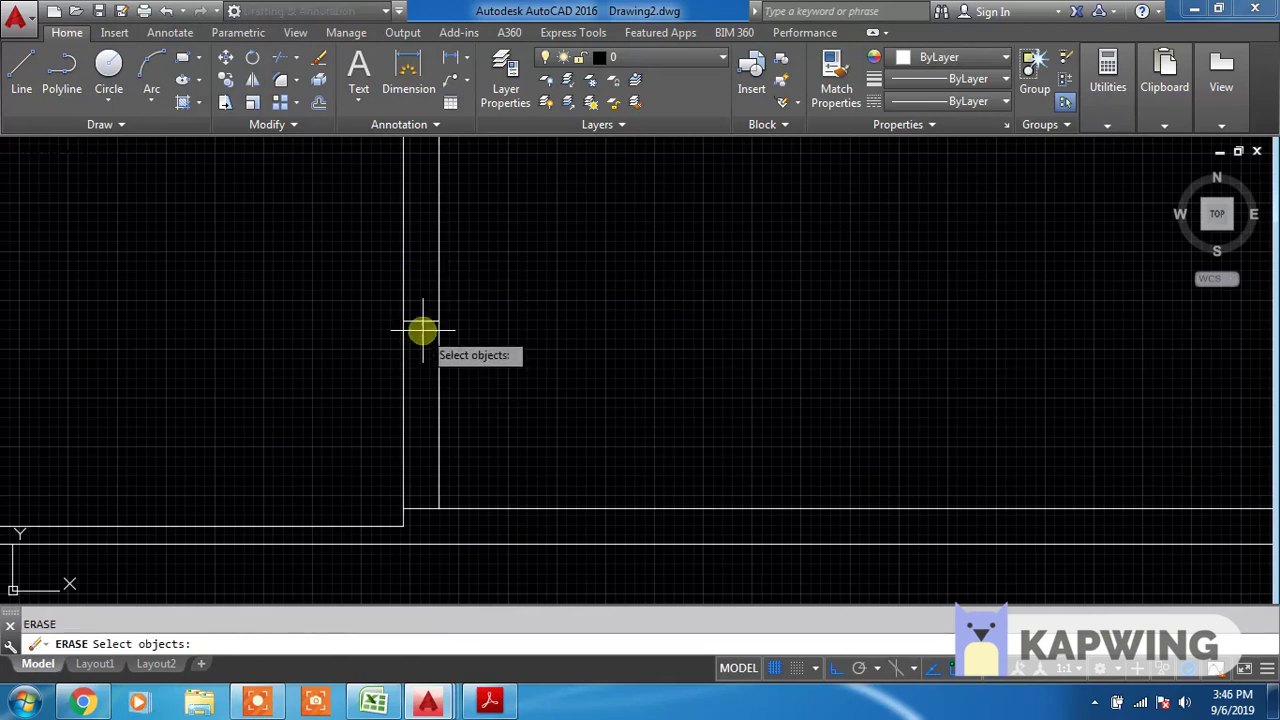
pyautogui.press('Return')
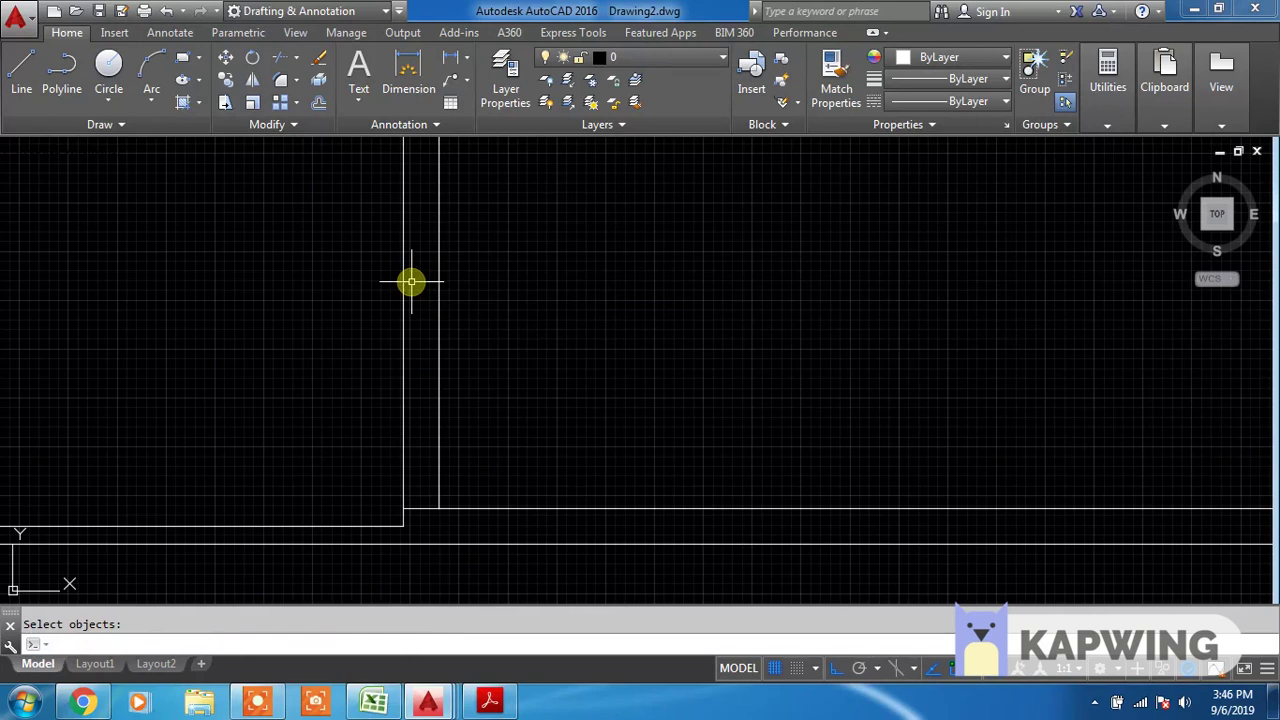
# Select the wall line near the corner for moving
pyautogui.scroll(4, 427, 522)
pyautogui.press('Return')
pyautogui.click(423, 517)
pyautogui.press('Return')
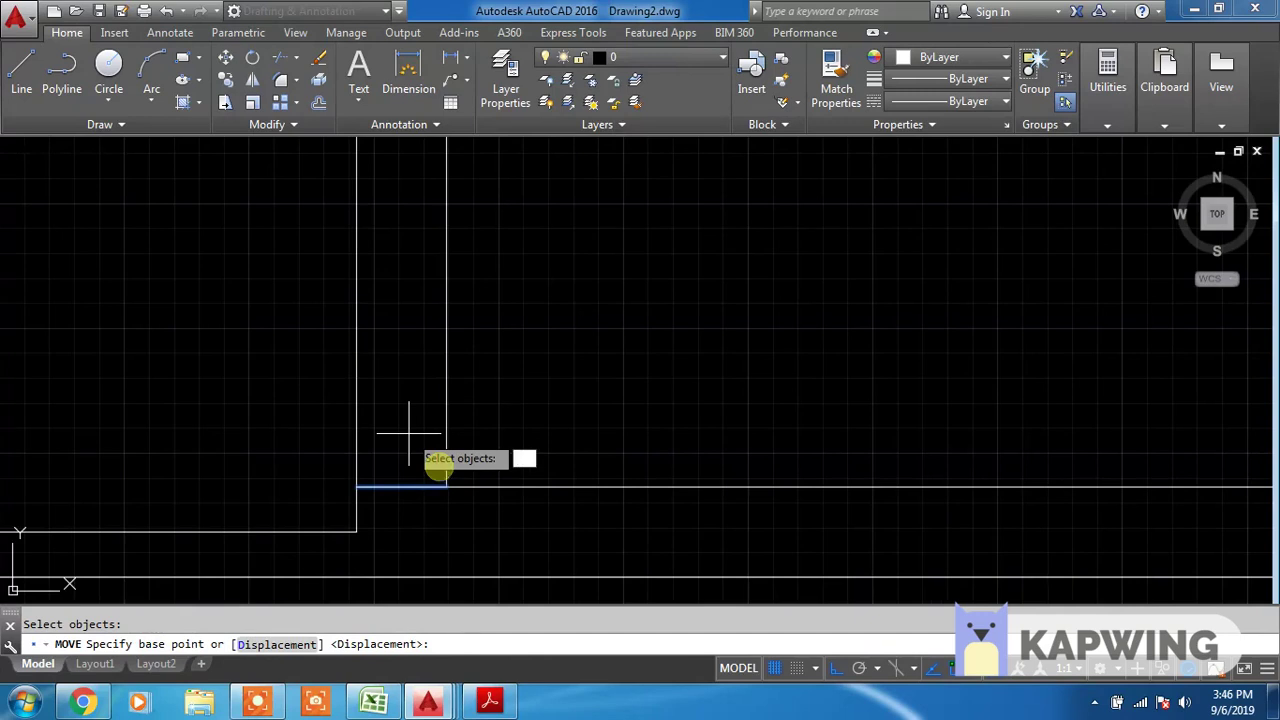
# Move the wall line 1' from the wall corner base point
pyautogui.click(446, 486)
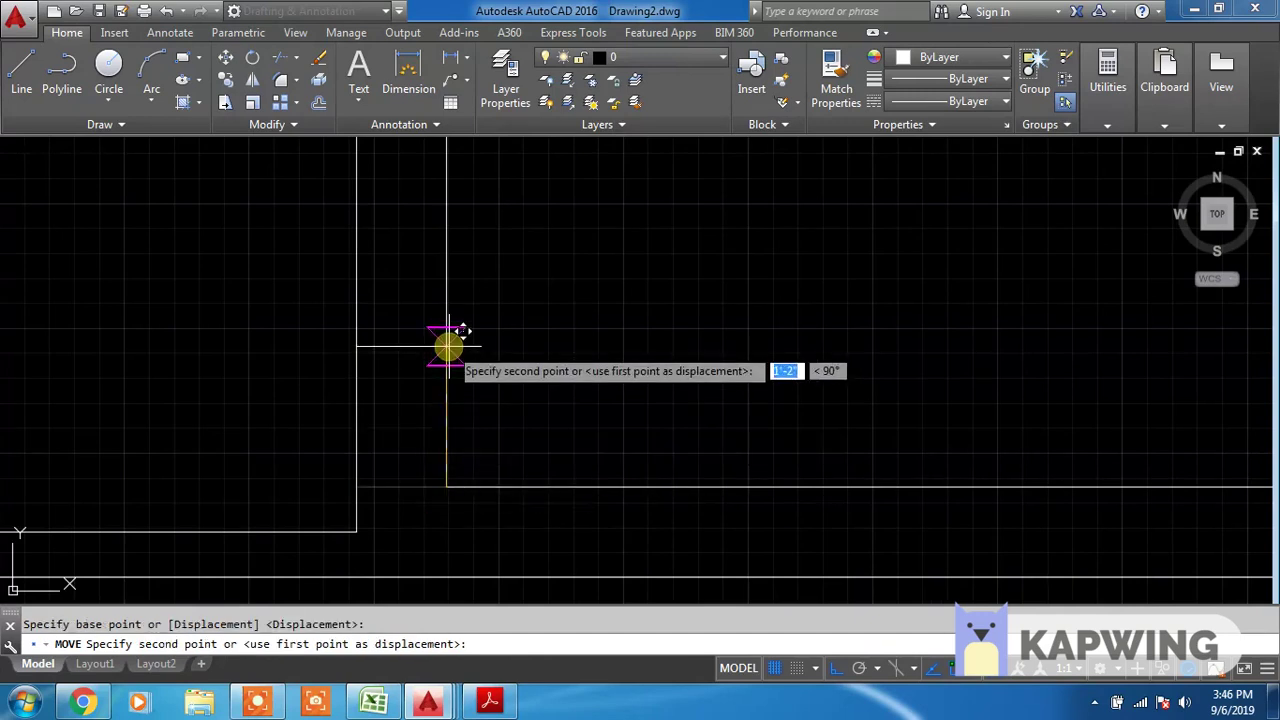
pyautogui.write('1')
pyautogui.press('Return')
# Offset the lower wall line 4' to mark the door jamb
pyautogui.moveTo(449, 346); pyautogui.dragTo(443, 488, button='middle')
pyautogui.write('o')
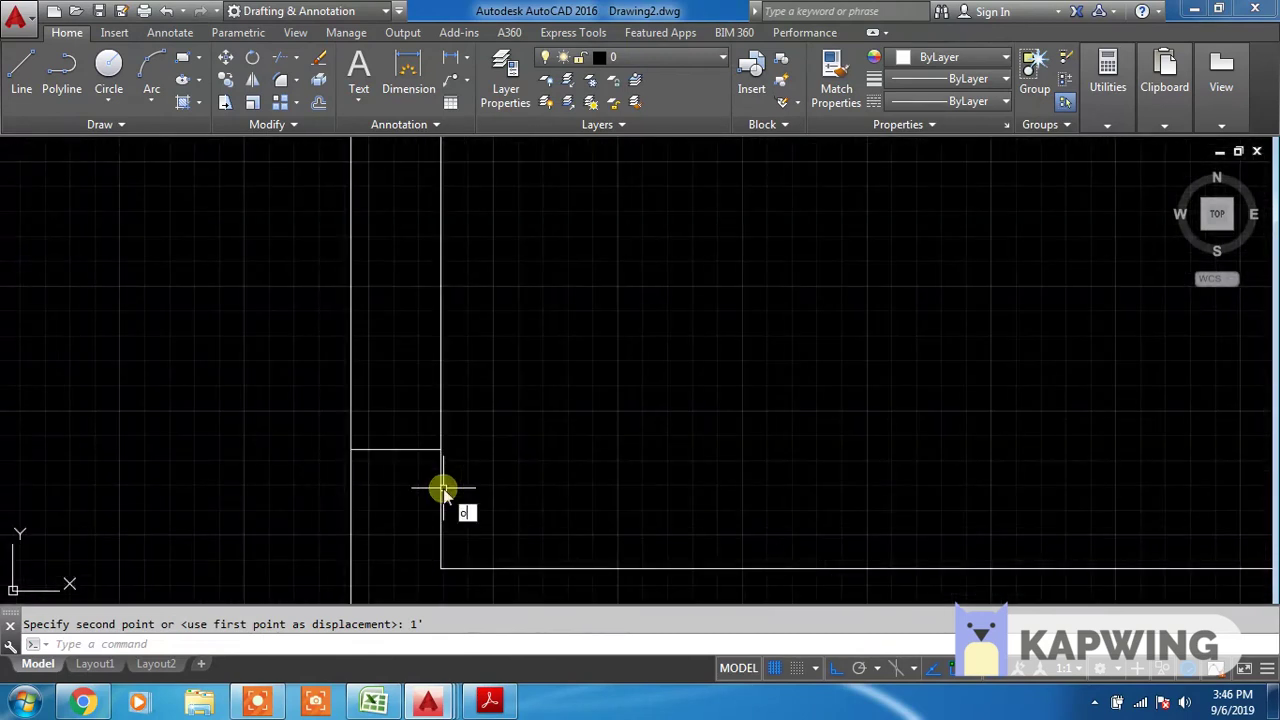
pyautogui.press('Return')
pyautogui.write("4'")
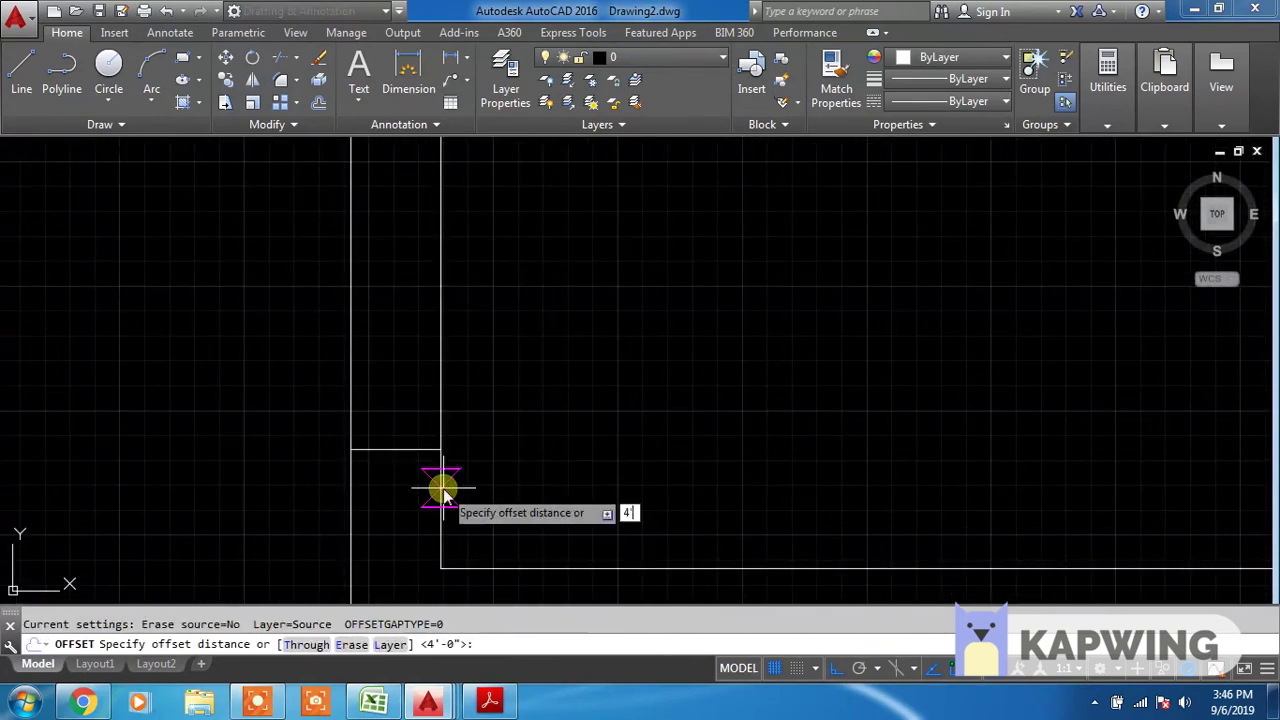
pyautogui.press('Return')
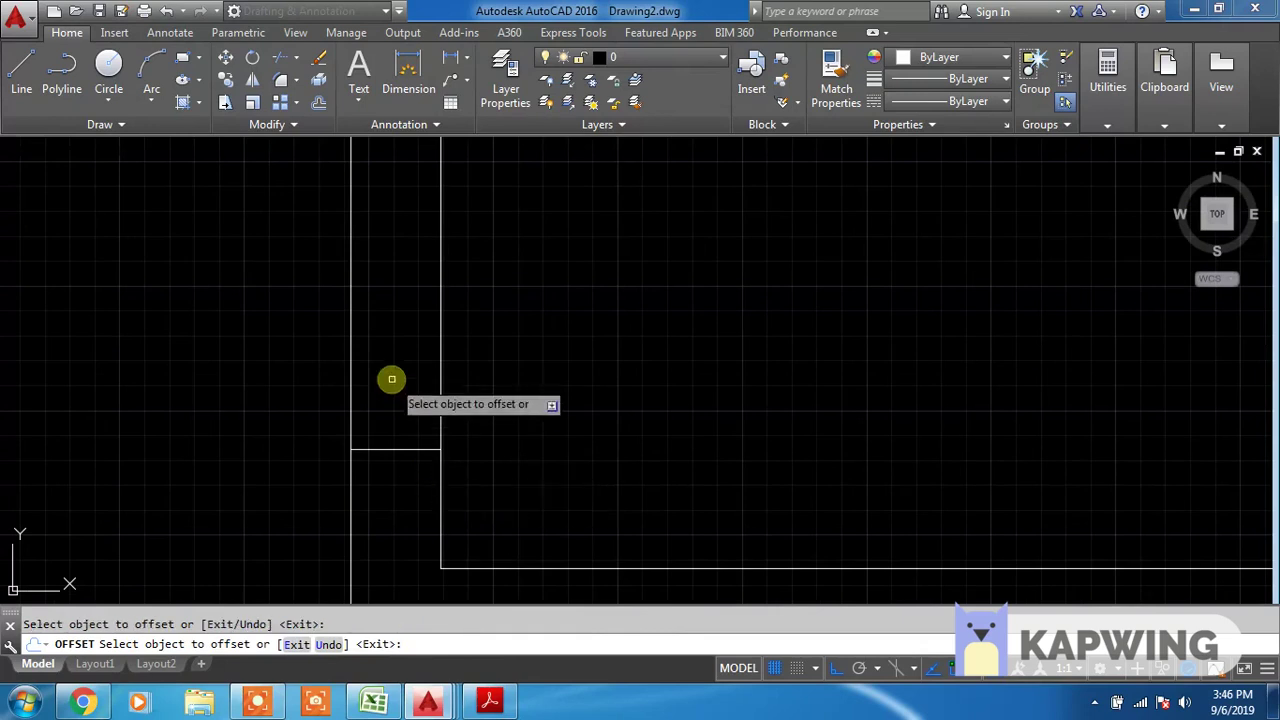
pyautogui.click(397, 450)
pyautogui.scroll(-5, 417, 350)
pyautogui.press('Escape')
# Trim the double wall lines between the jambs with a crossing selection to open the doorway
pyautogui.press('Return')
pyautogui.press('Return')
pyautogui.moveTo(474, 309); pyautogui.dragTo(337, 294)
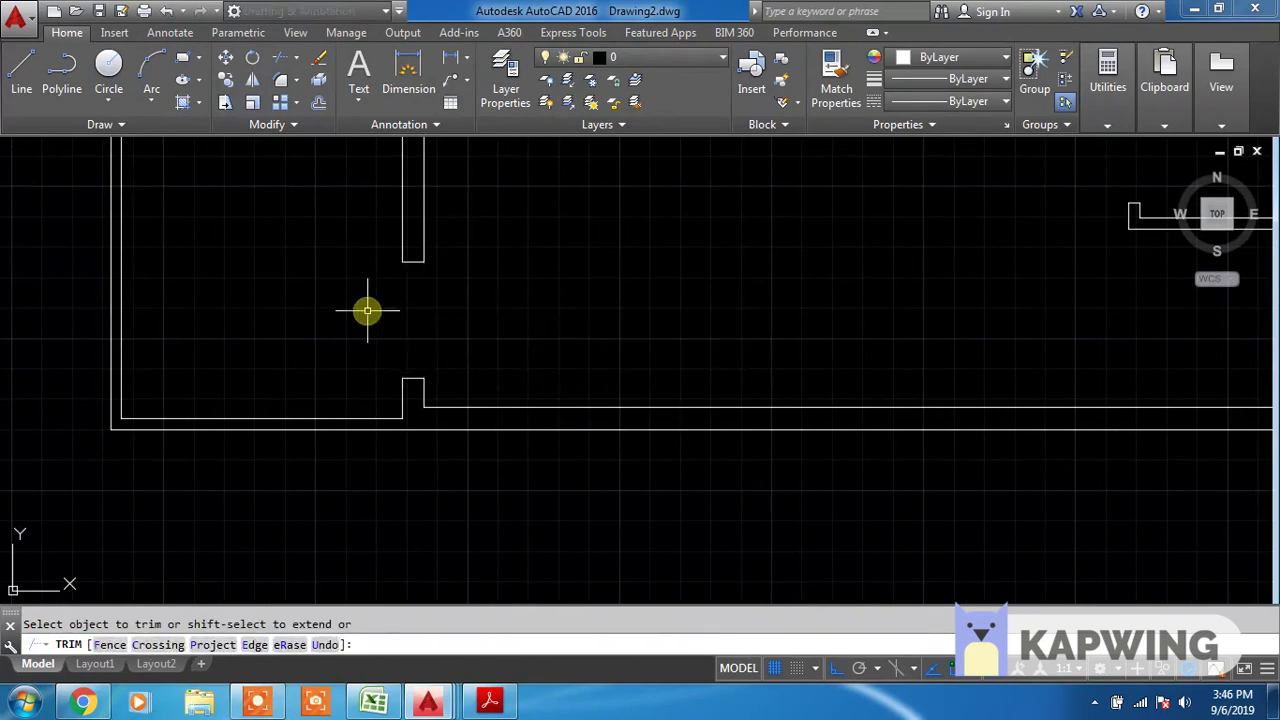
pyautogui.press('Escape')
pyautogui.scroll(-5, 367, 311)
pyautogui.moveTo(494, 337); pyautogui.dragTo(489, 400, button='middle')
pyautogui.scroll(1, 366, 360)
pyautogui.scroll(5, 382, 365)
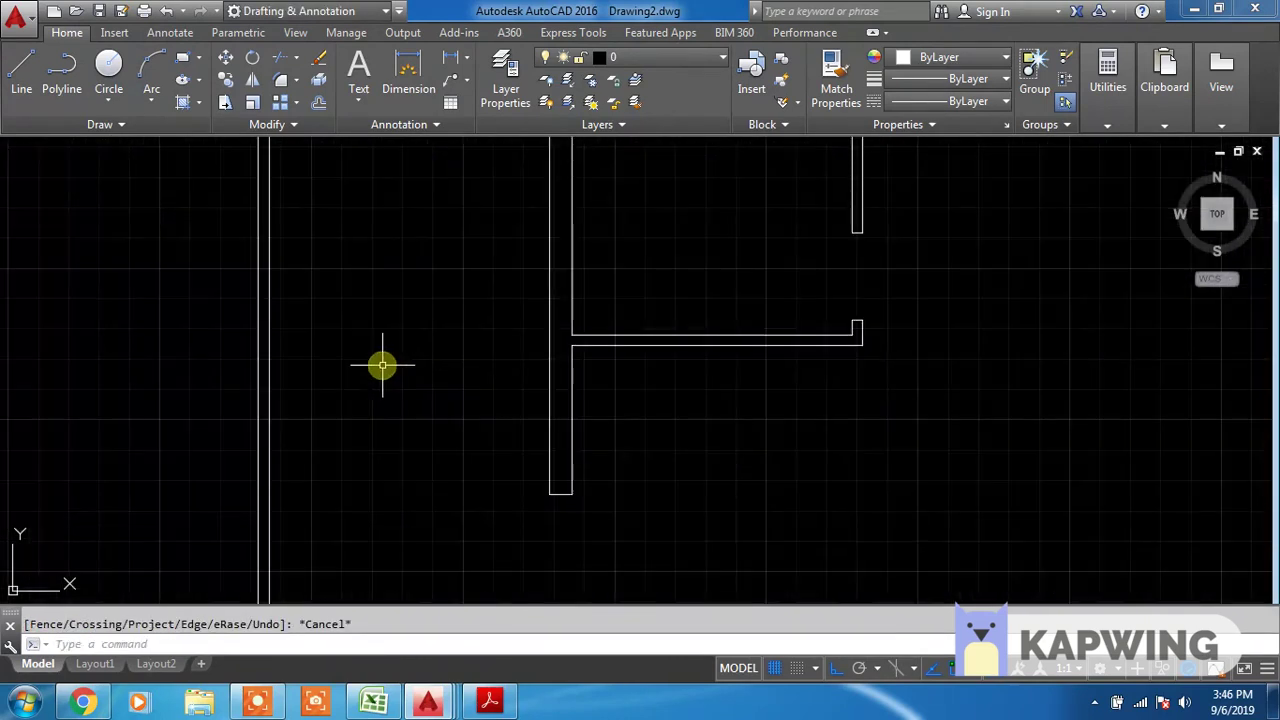
# Draw a horizontal guide line from the wall corner across the left outer wall
pyautogui.write('l')
pyautogui.press('Return')
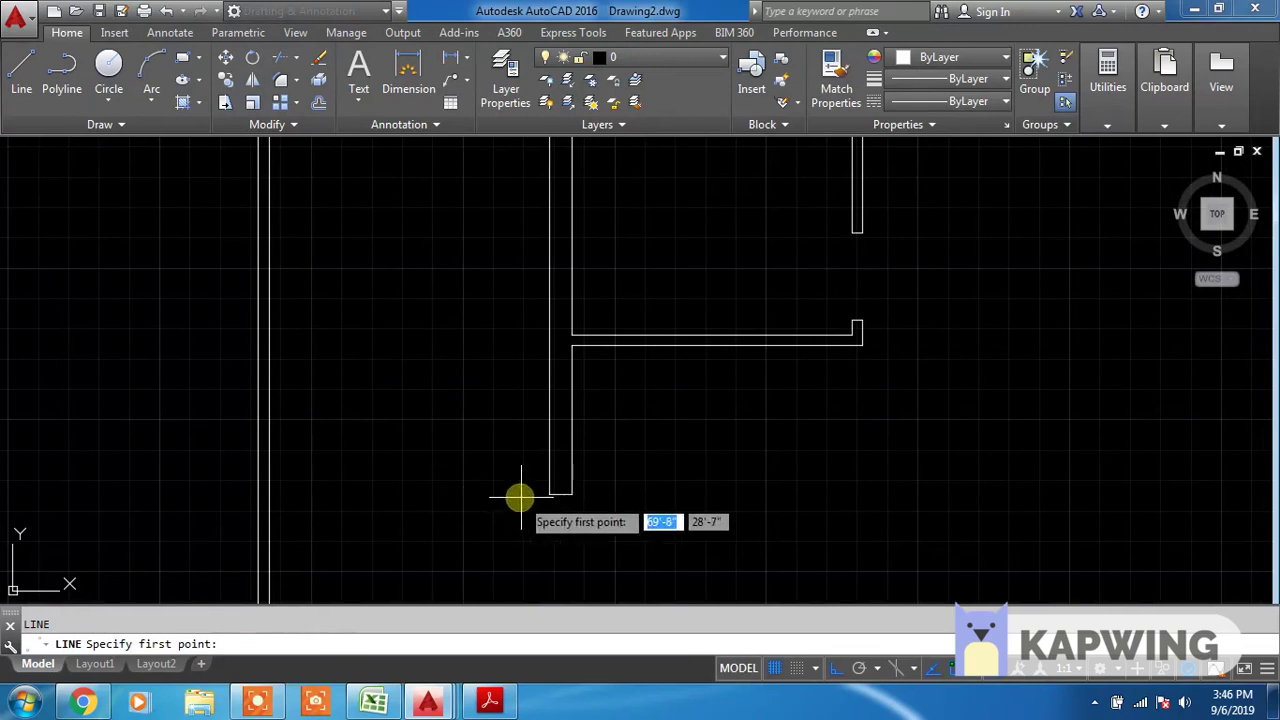
pyautogui.moveTo(514, 440)
pyautogui.mouseDown(button='middle')
pyautogui.moveTo(500, 451)
pyautogui.moveTo(526, 486)
pyautogui.mouseUp(button='middle')
pyautogui.scroll(-2, 486, 412)
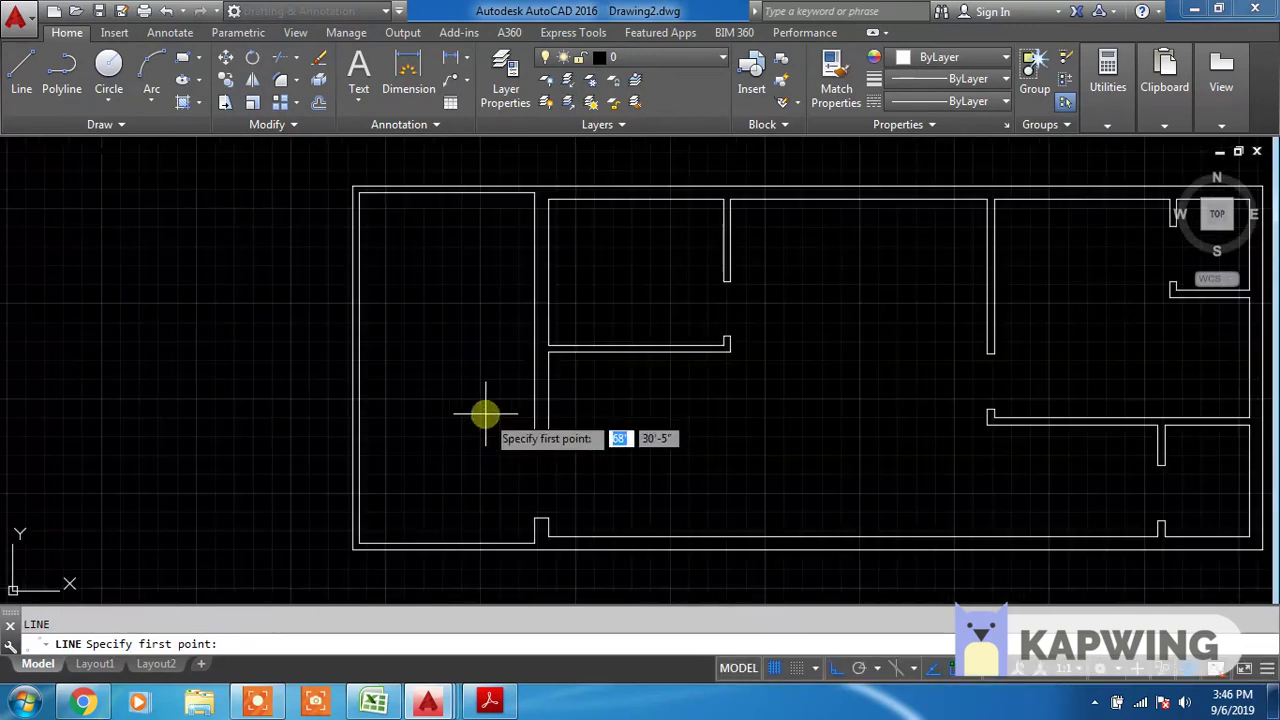
pyautogui.scroll(3, 530, 445)
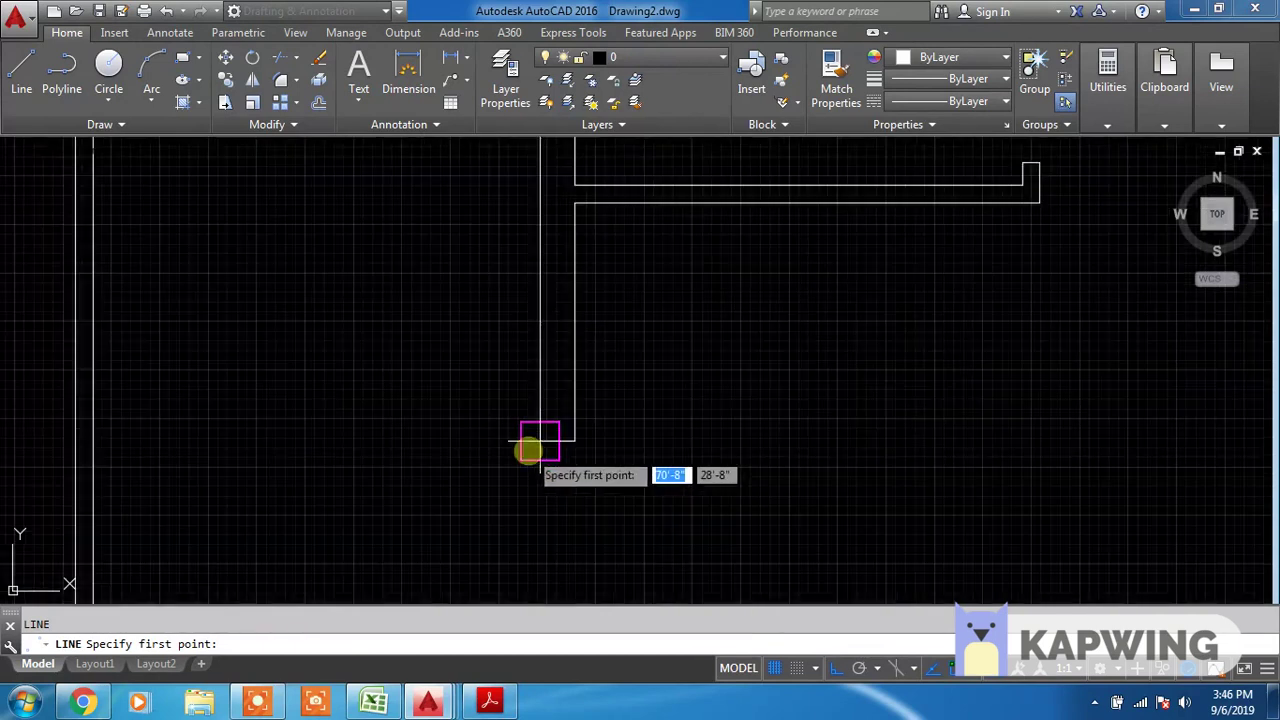
pyautogui.click(540, 440)
pyautogui.scroll(-3, 300, 428)
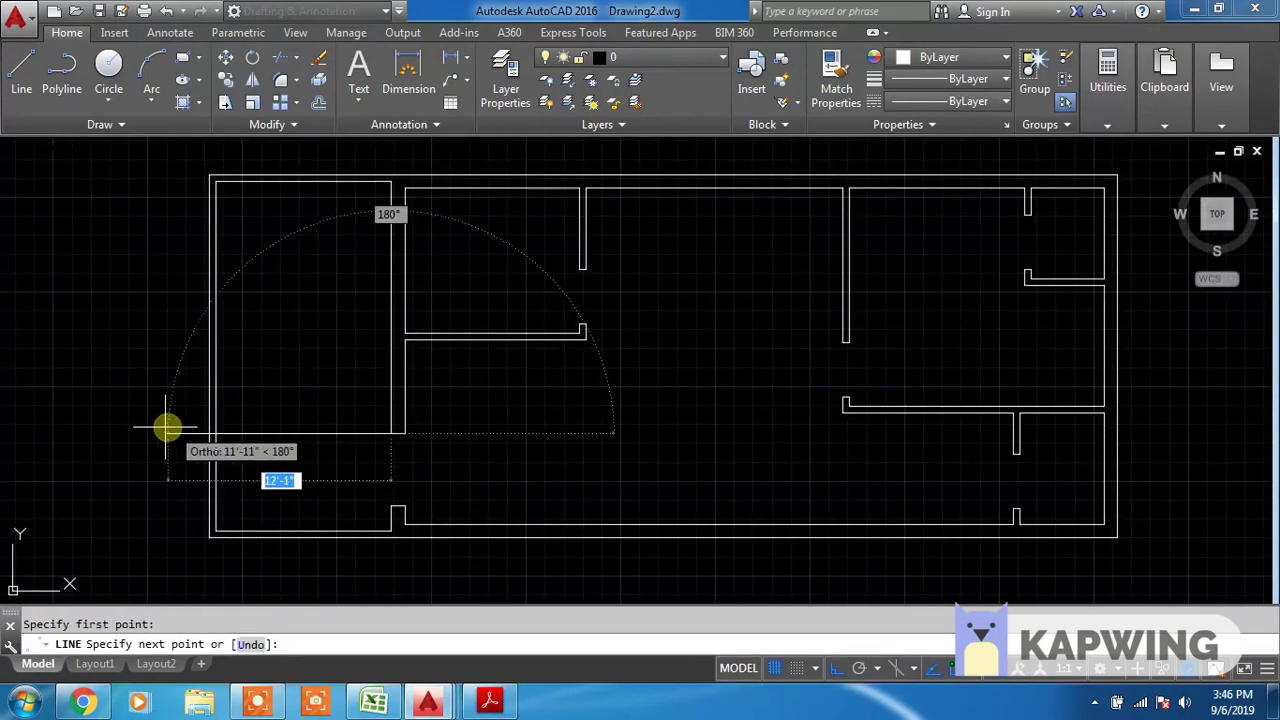
pyautogui.click(165, 433)
pyautogui.press('Escape')
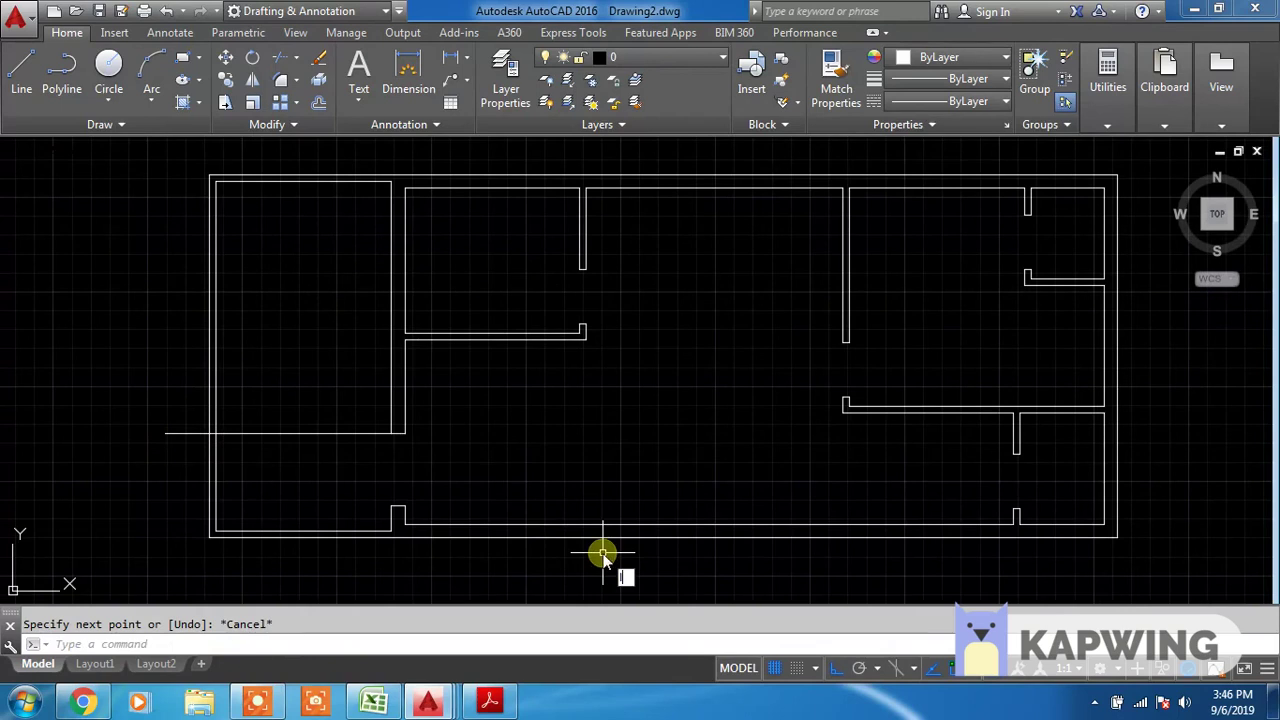
pyautogui.press('Return')
pyautogui.scroll(4, 384, 510)
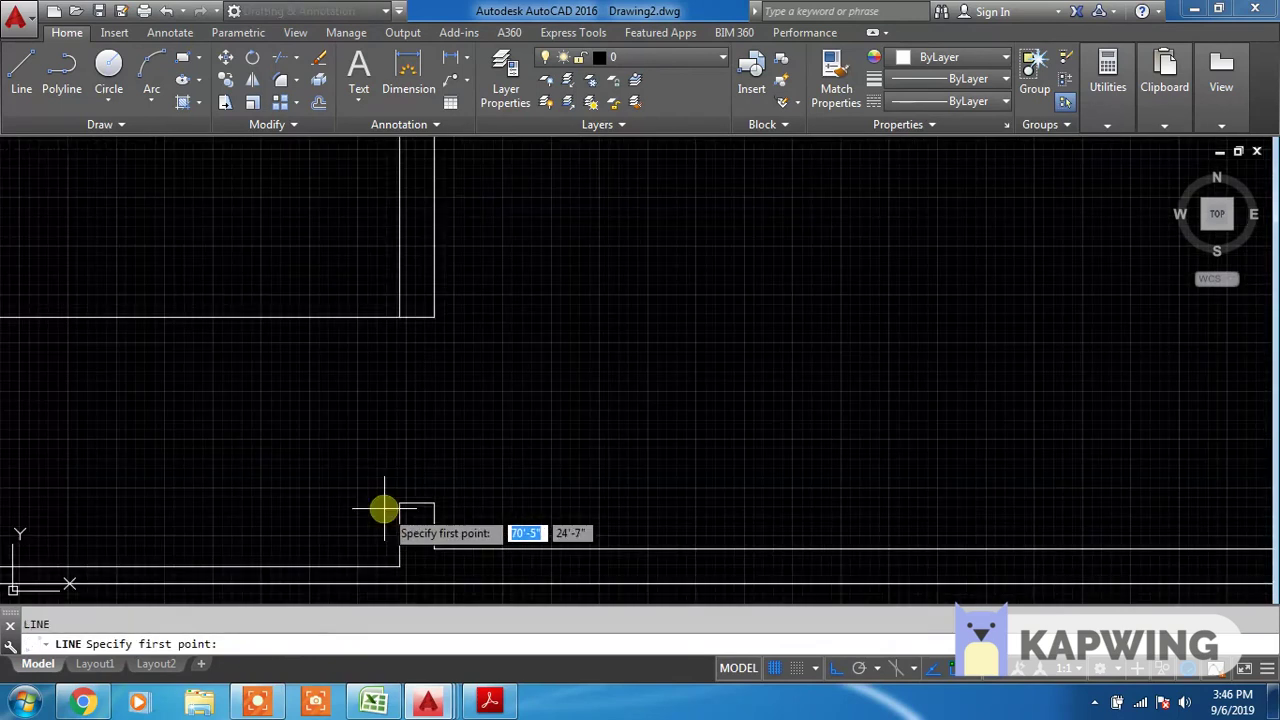
pyautogui.click(384, 510)
pyautogui.scroll(-4, 384, 510)
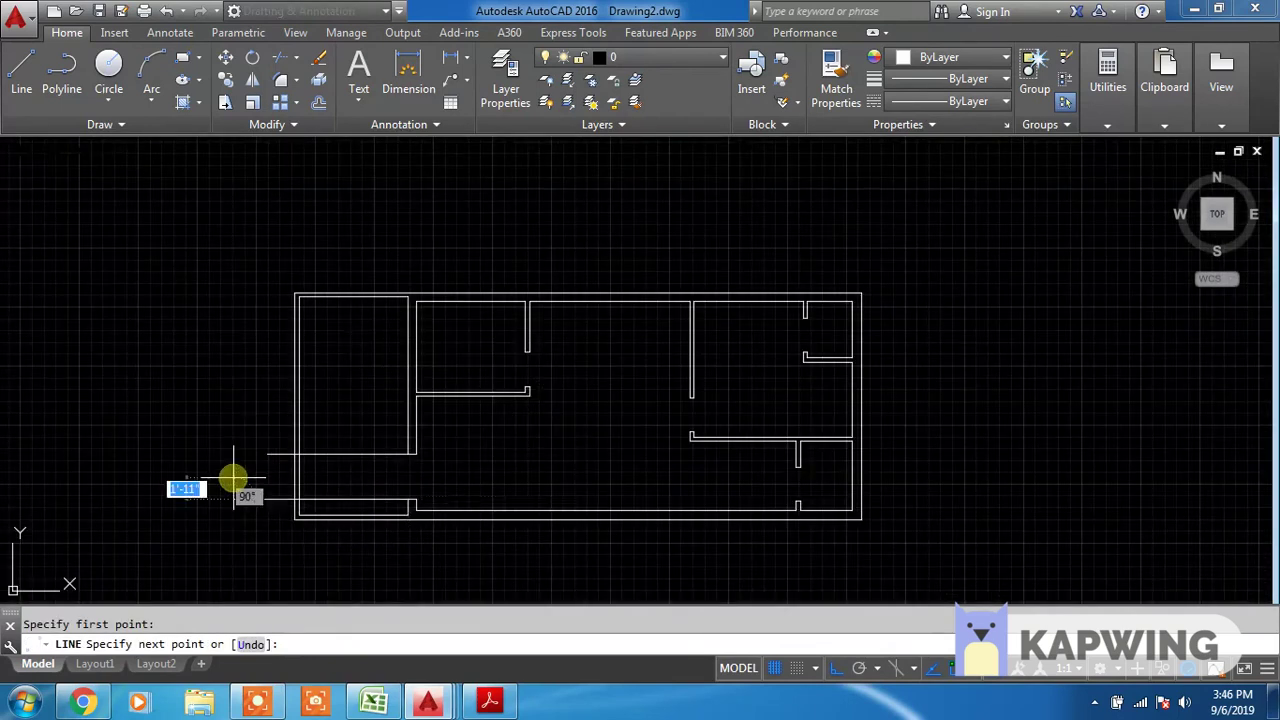
pyautogui.press('Escape')
# Offset the horizontal guide line 6" to mark the entrance width
pyautogui.press('Return')
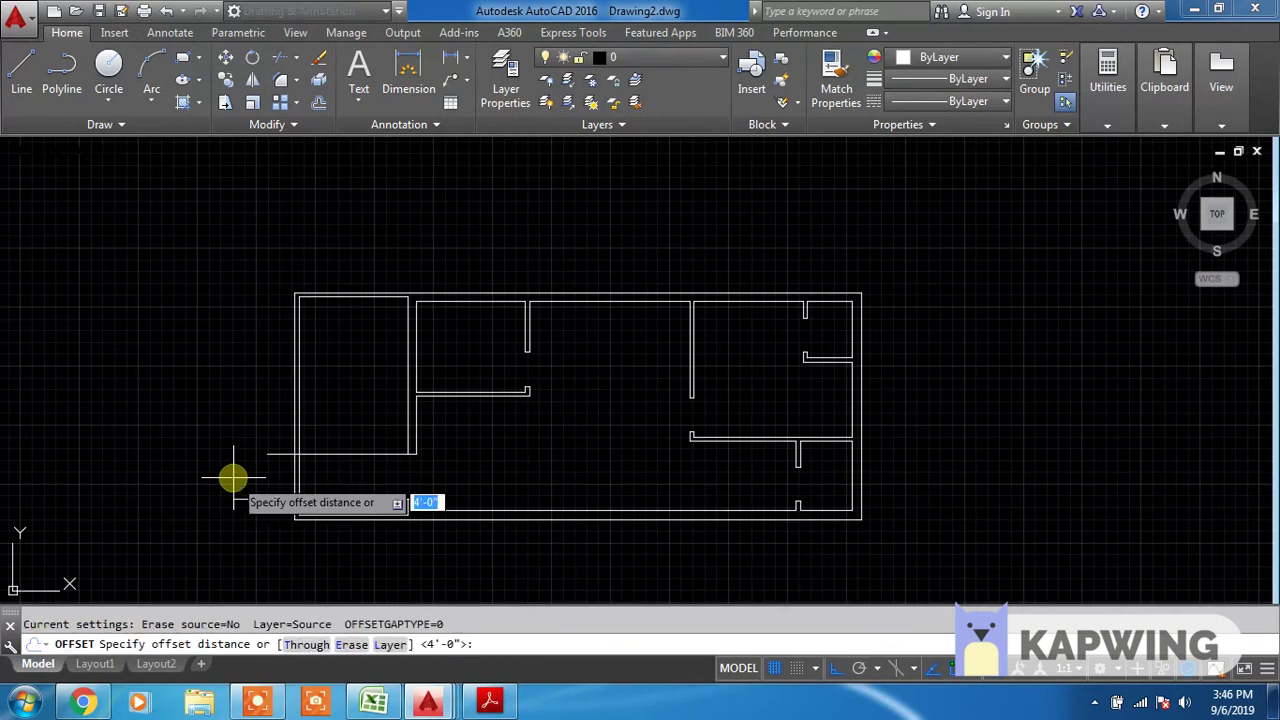
pyautogui.write('6"')
pyautogui.press('Return')
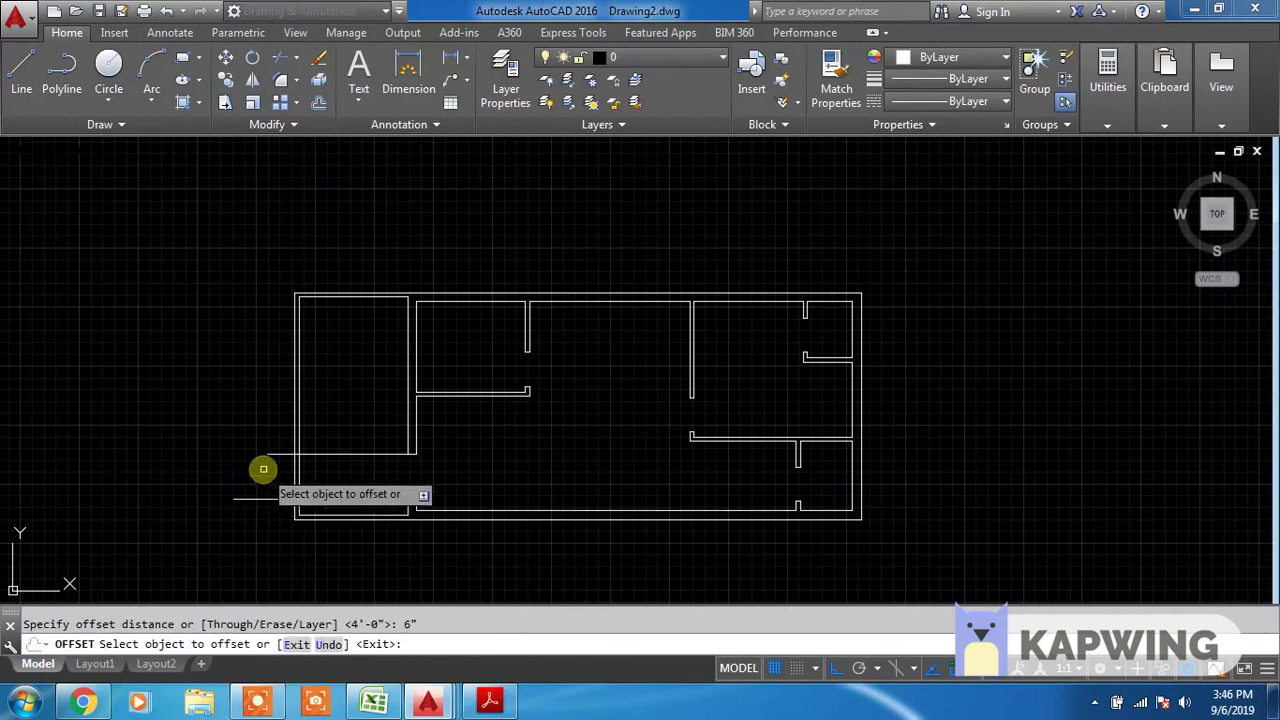
pyautogui.scroll(4, 363, 484)
pyautogui.click(398, 409)
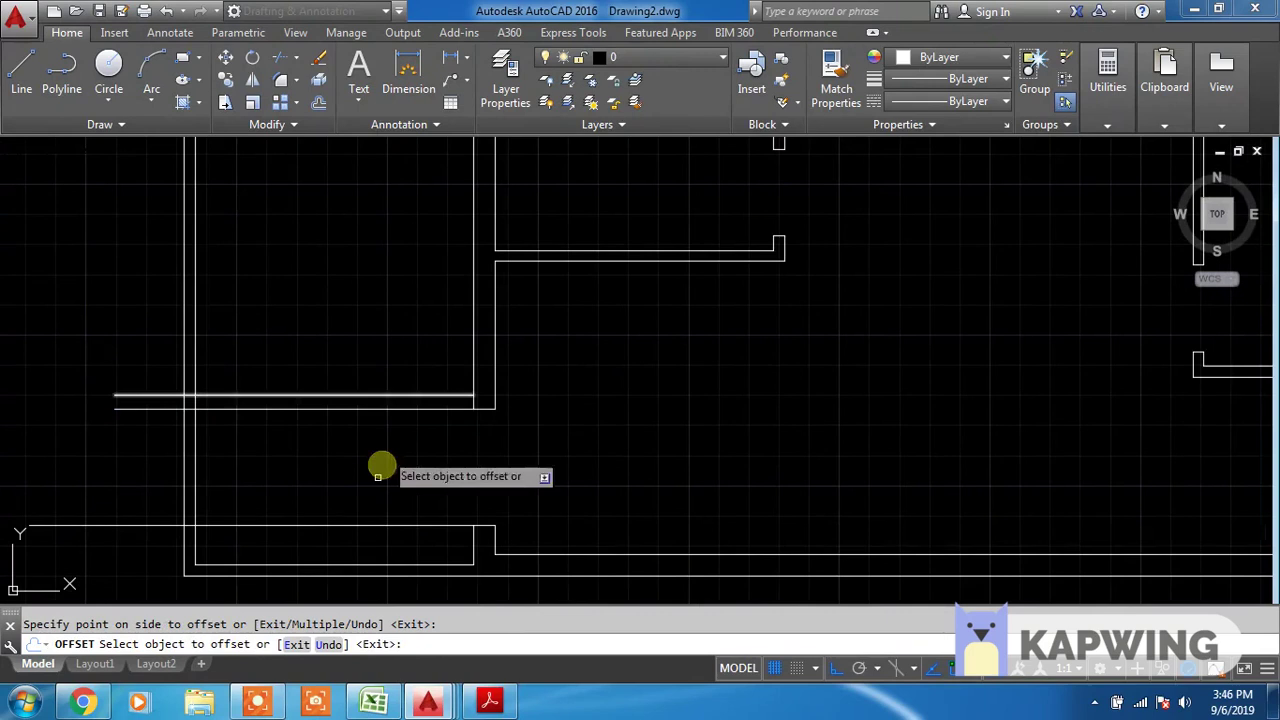
pyautogui.press('Escape')
# Erase the extra horizontal guide line with a selection window
pyautogui.press('Return')
pyautogui.press('Return')
pyautogui.click(235, 447)
pyautogui.click(173, 444)
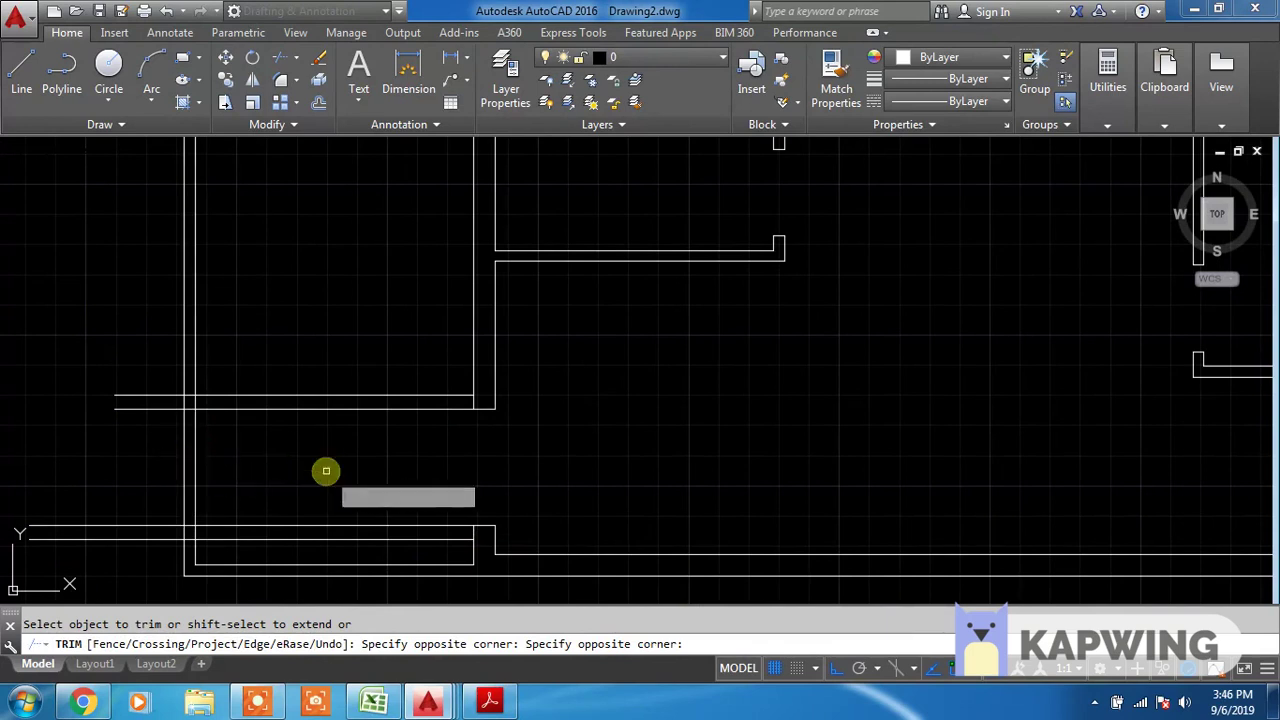
pyautogui.press('Escape')
pyautogui.click(340, 443)
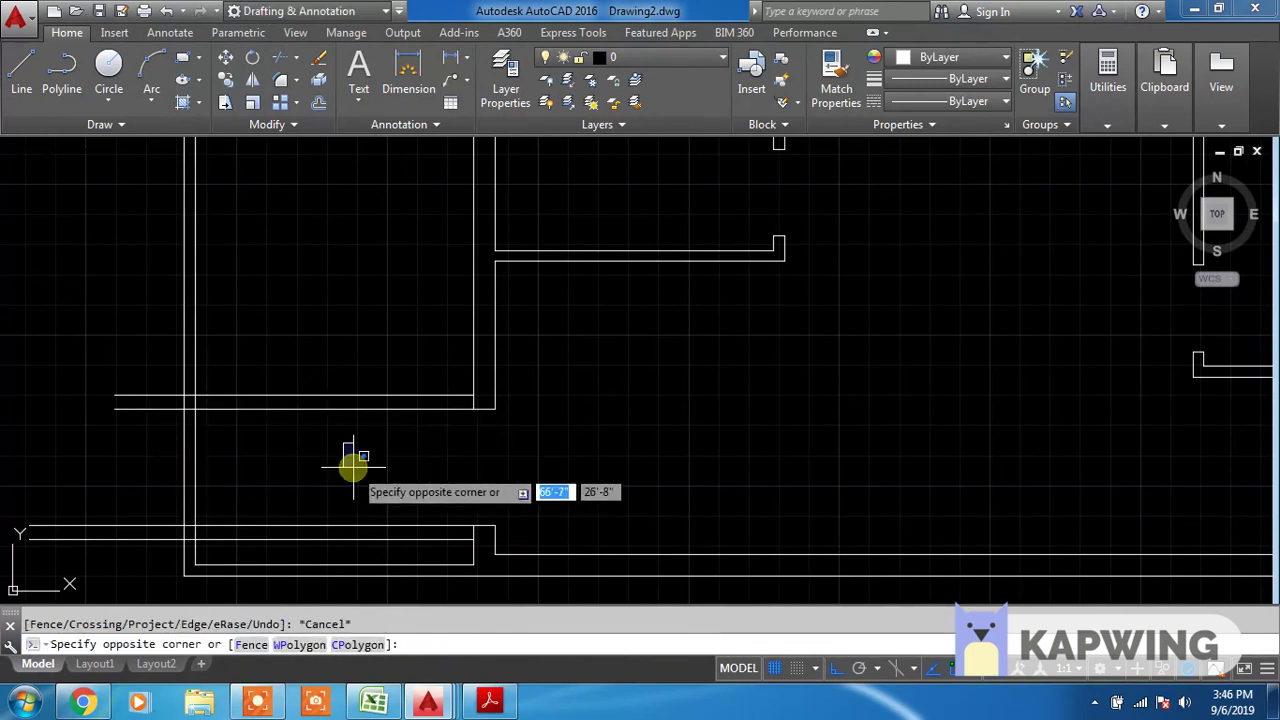
pyautogui.press('Escape')
pyautogui.write('e')
pyautogui.press('Return')
pyautogui.click(340, 372)
pyautogui.click(333, 420)
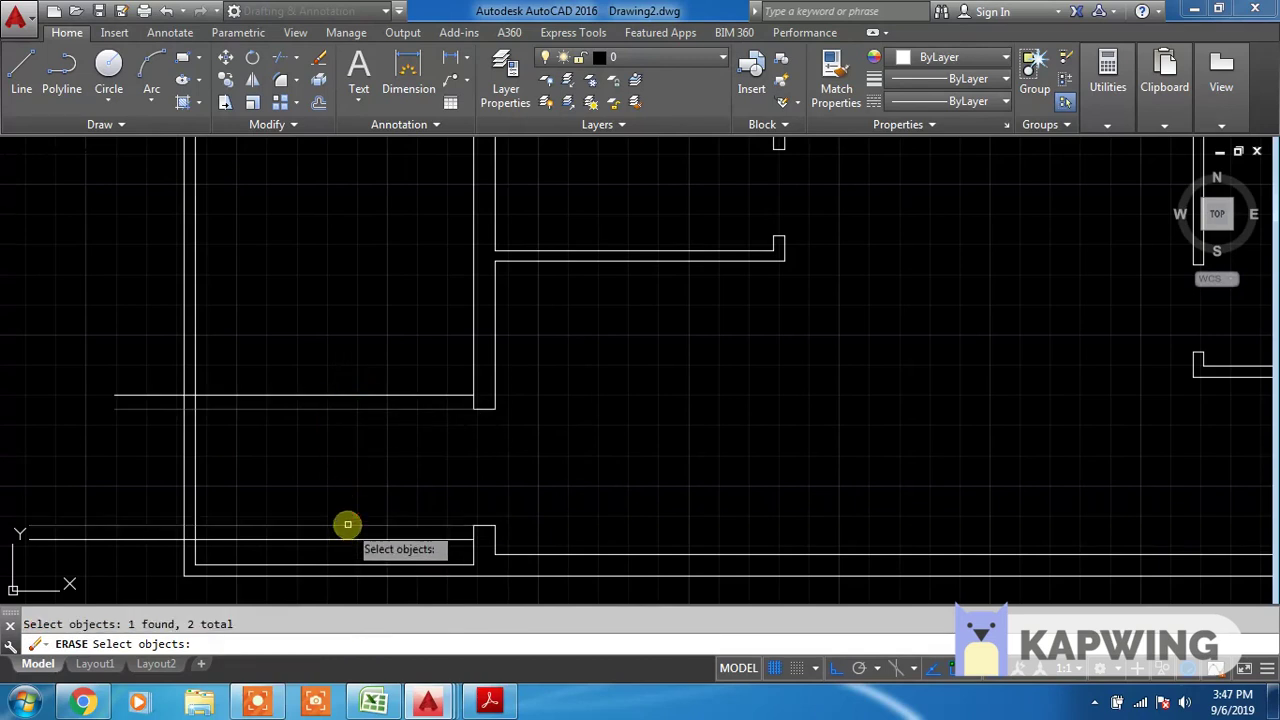
pyautogui.press('Return')
pyautogui.press('Return')
pyautogui.press('Return')
# Trim the outer wall lines and leftover segments across the entrance gap
pyautogui.click(250, 450)
pyautogui.click(146, 419)
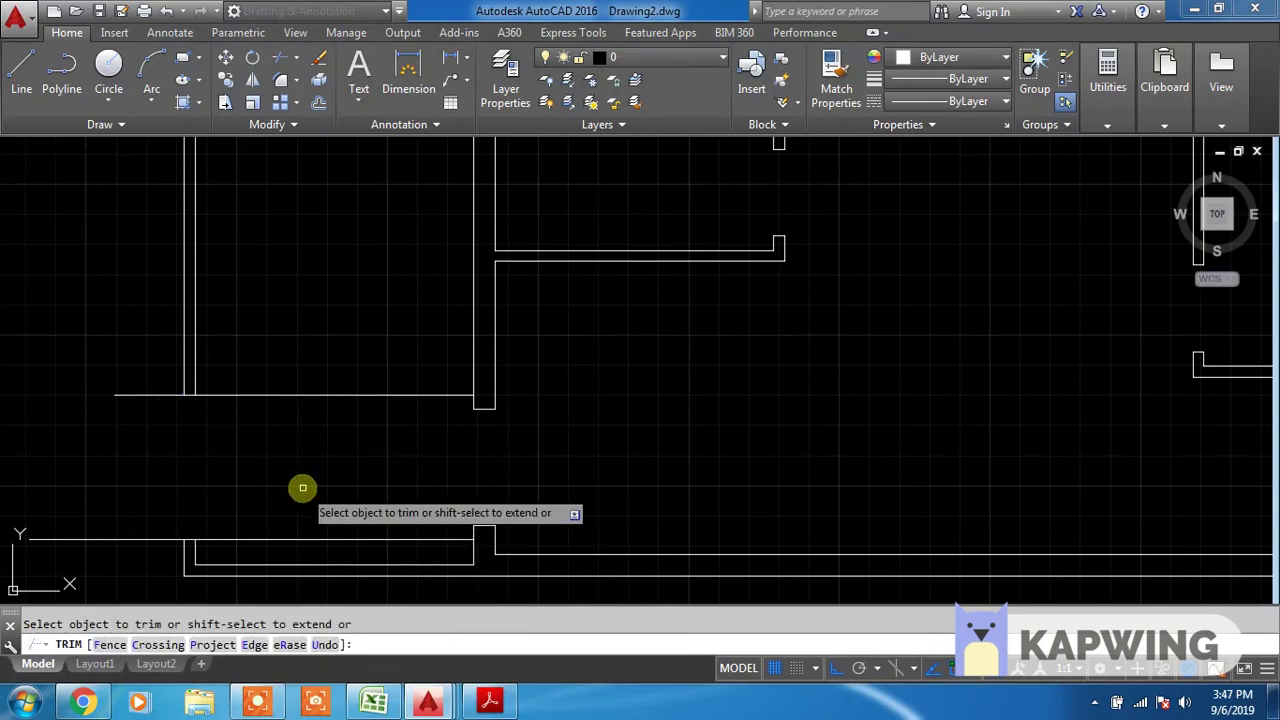
pyautogui.click(317, 549)
pyautogui.click(289, 474)
pyautogui.click(312, 414)
pyautogui.click(307, 383)
pyautogui.click(126, 540)
pyautogui.click(150, 420)
pyautogui.click(134, 381)
pyautogui.press('Escape')
pyautogui.scroll(-4, 325, 410)
pyautogui.write('O')
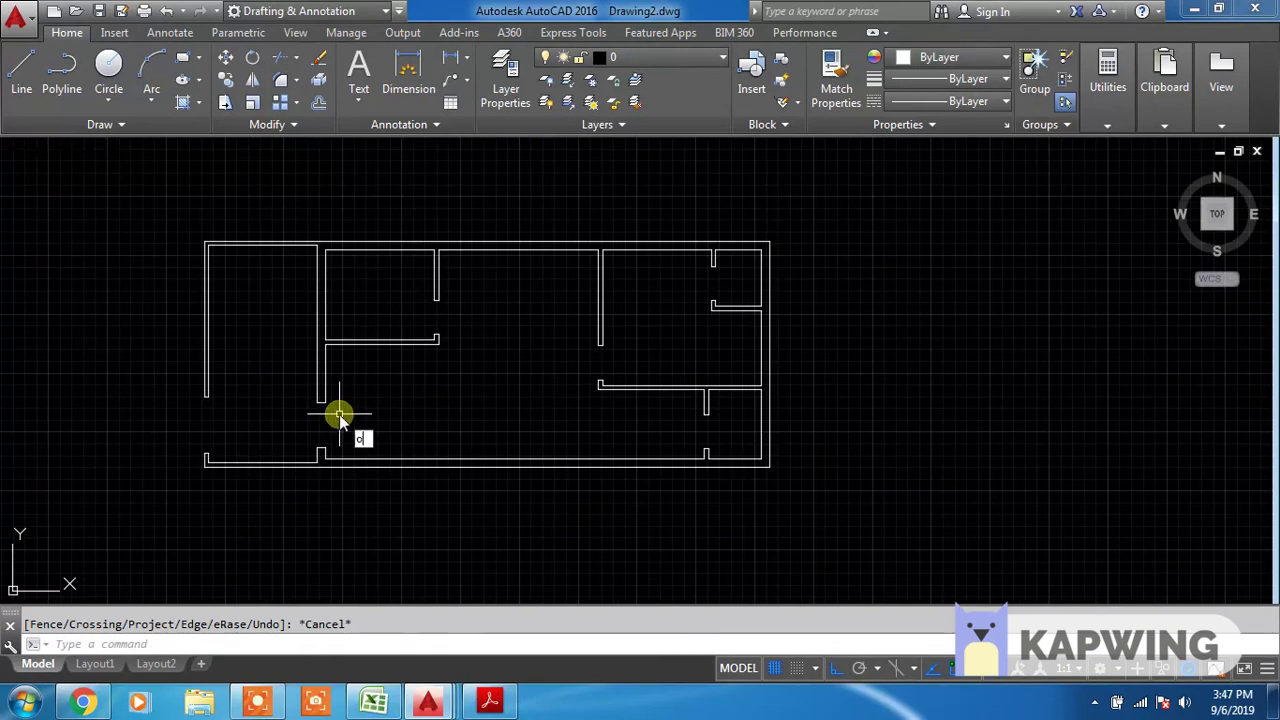
# Offset the left room's top and left walls 3'4" inward
pyautogui.press('Return')
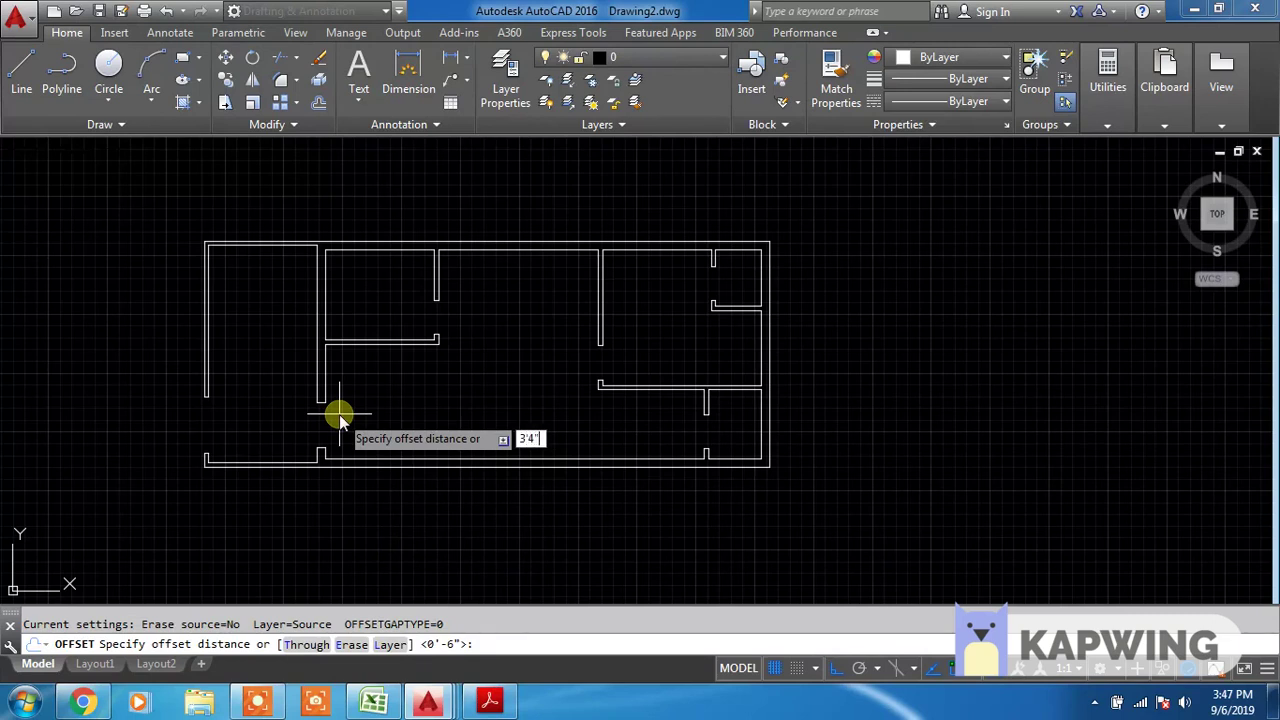
pyautogui.press('Return')
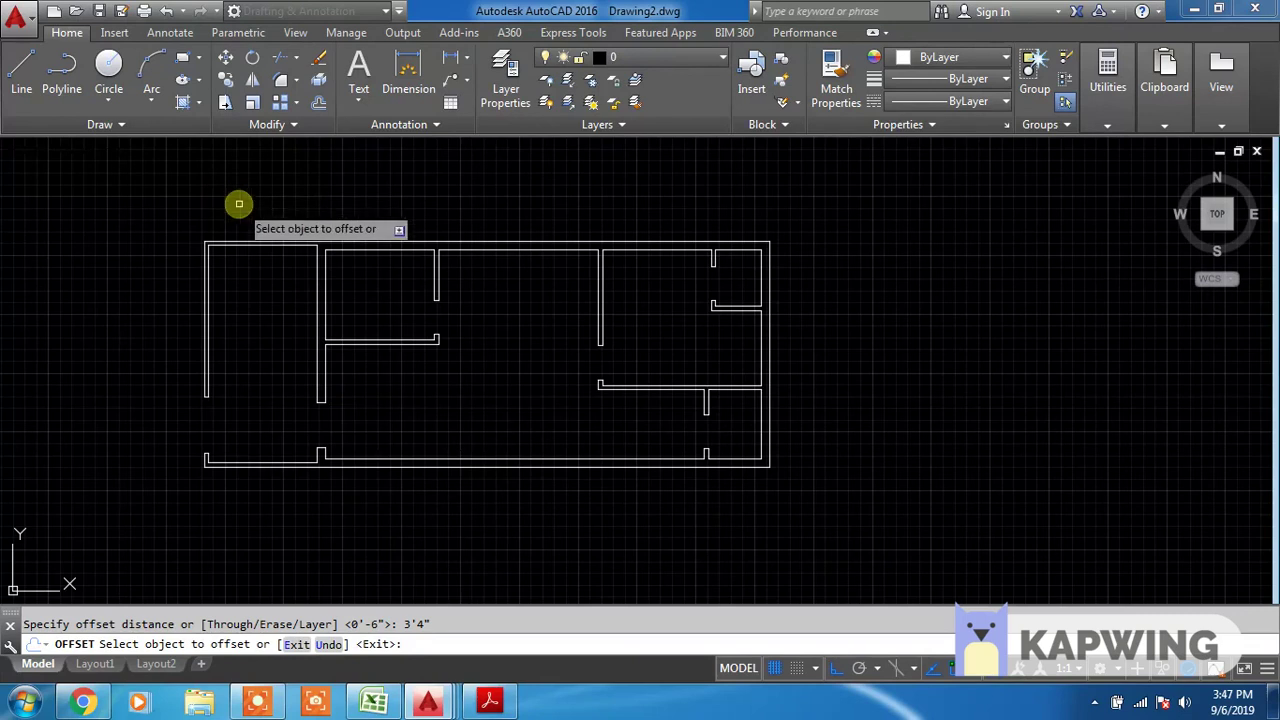
pyautogui.scroll(2, 250, 270)
pyautogui.click(280, 232)
pyautogui.click(281, 266)
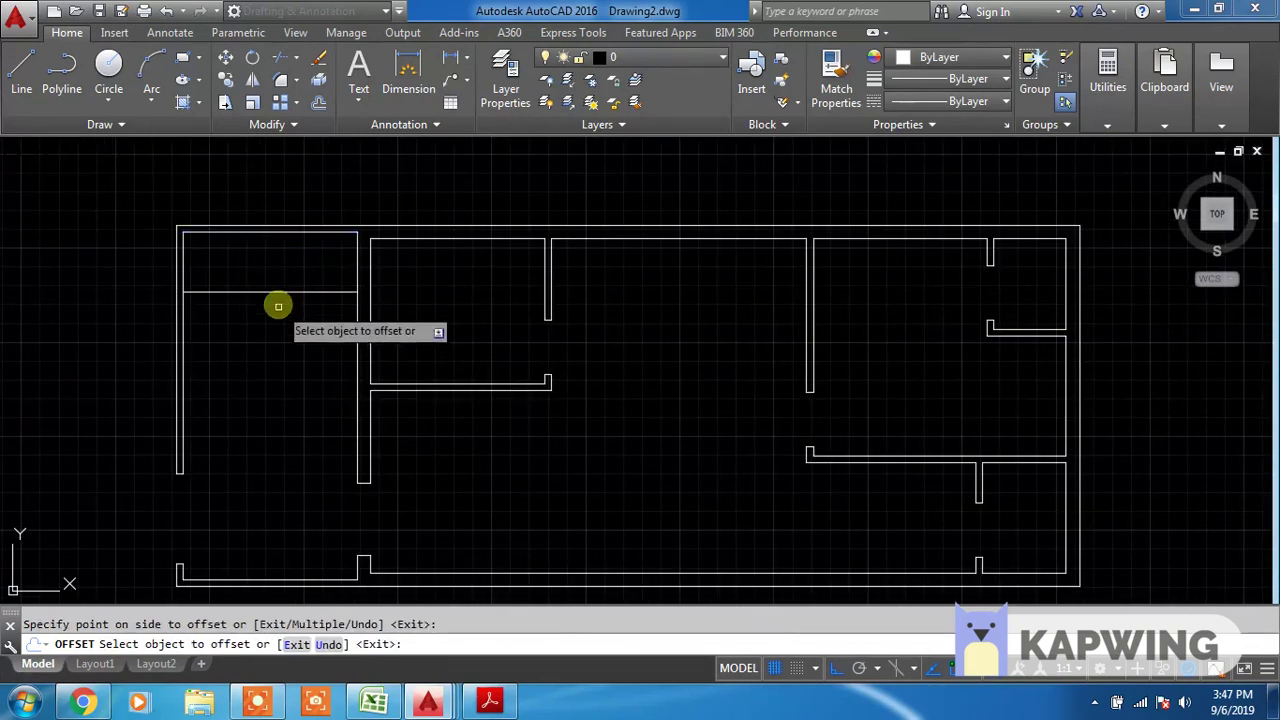
pyautogui.click(182, 323)
pyautogui.click(252, 336)
pyautogui.press('Escape')
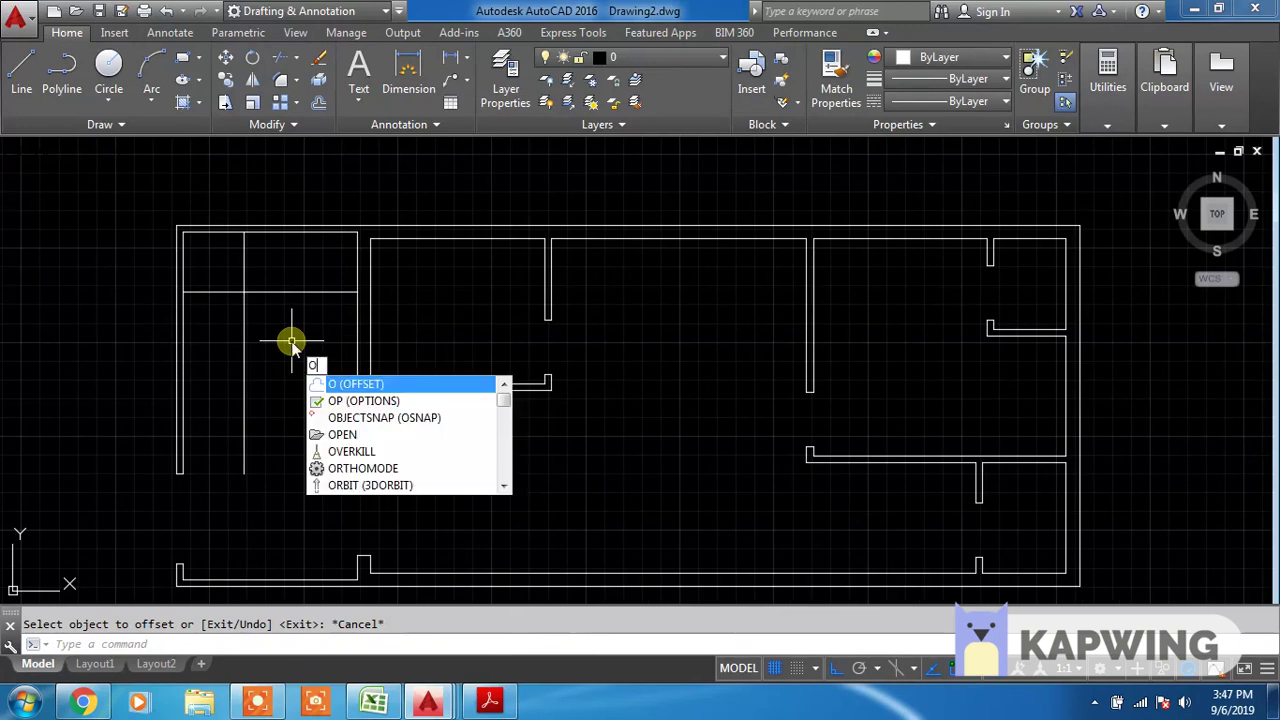
# Offset the new horizontal line 9' further down the room
pyautogui.press('Return')
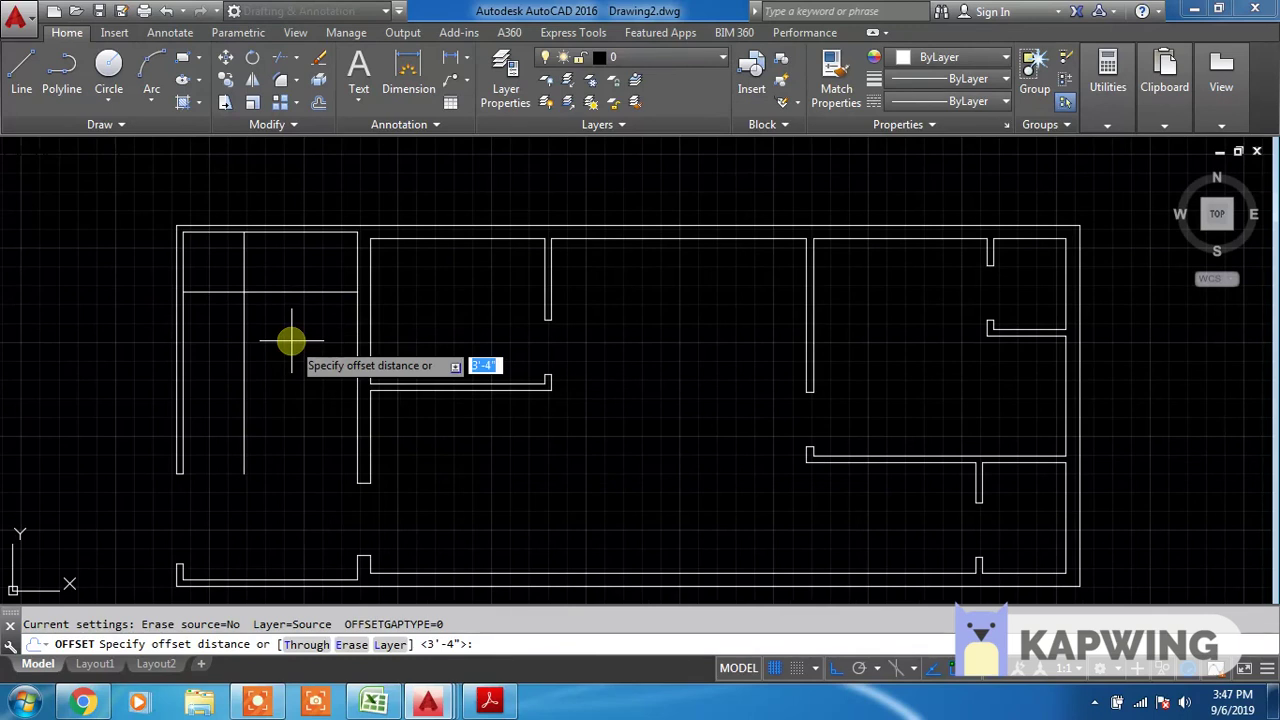
pyautogui.press('Return')
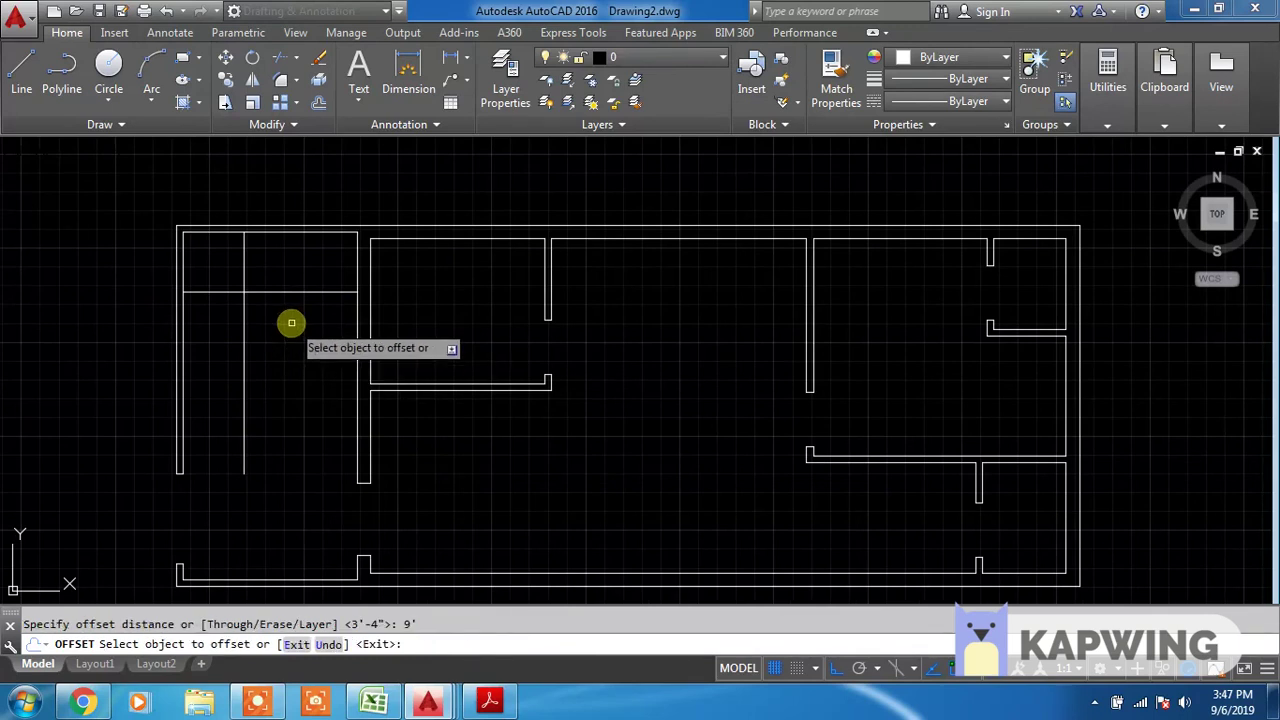
pyautogui.click(295, 236)
pyautogui.click(270, 357)
pyautogui.press('Escape')
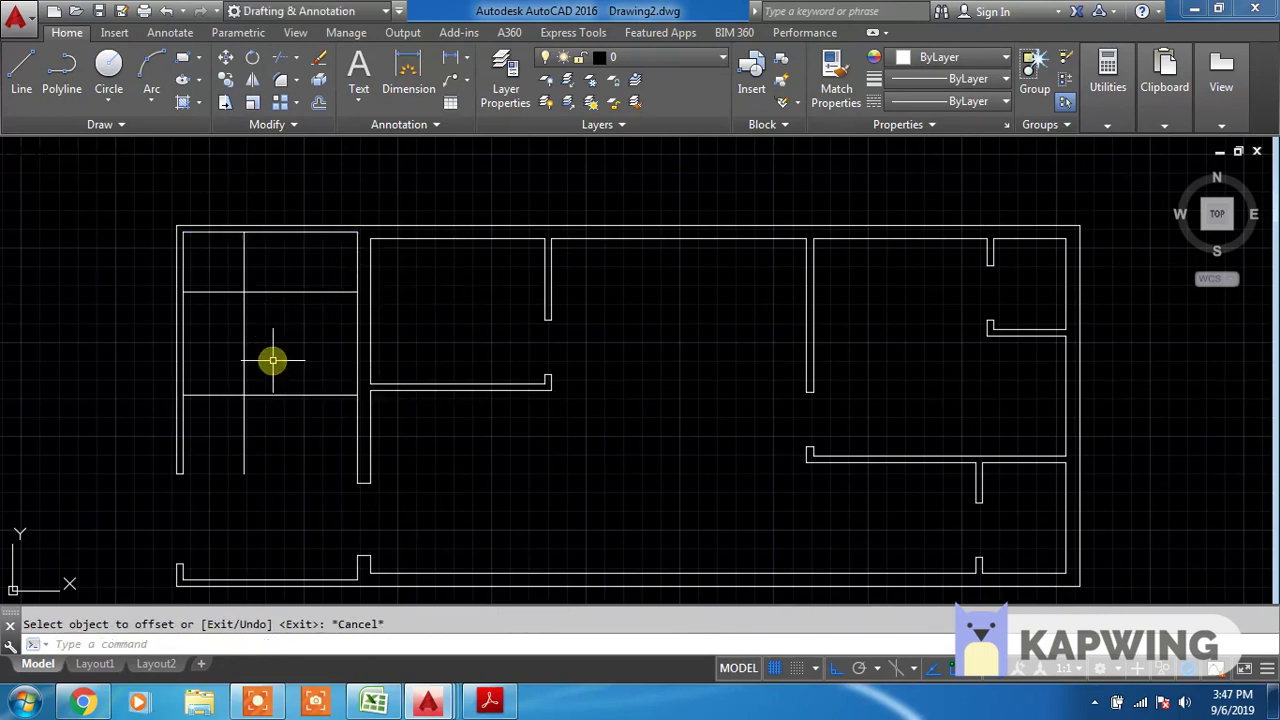
# Trim the overlapping inner lines into an L-shaped stair outline, undoing one over-trim
pyautogui.write('tr')
pyautogui.press('Return')
pyautogui.press('Return')
pyautogui.click(236, 390)
pyautogui.click(229, 430)
pyautogui.click(303, 397)
pyautogui.click(290, 410)
pyautogui.click(222, 278)
pyautogui.click(243, 256)
pyautogui.hotkey('ctrl', 'z')
pyautogui.click(234, 266)
pyautogui.click(237, 260)
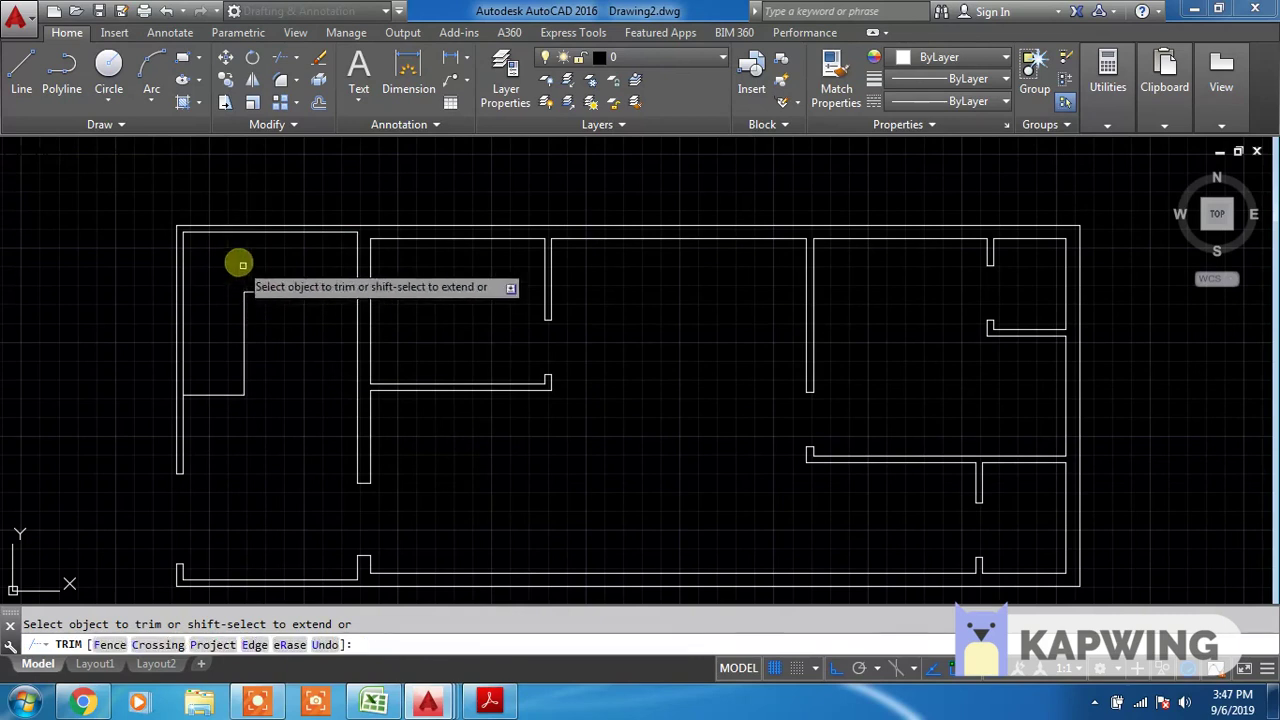
pyautogui.press('Escape')
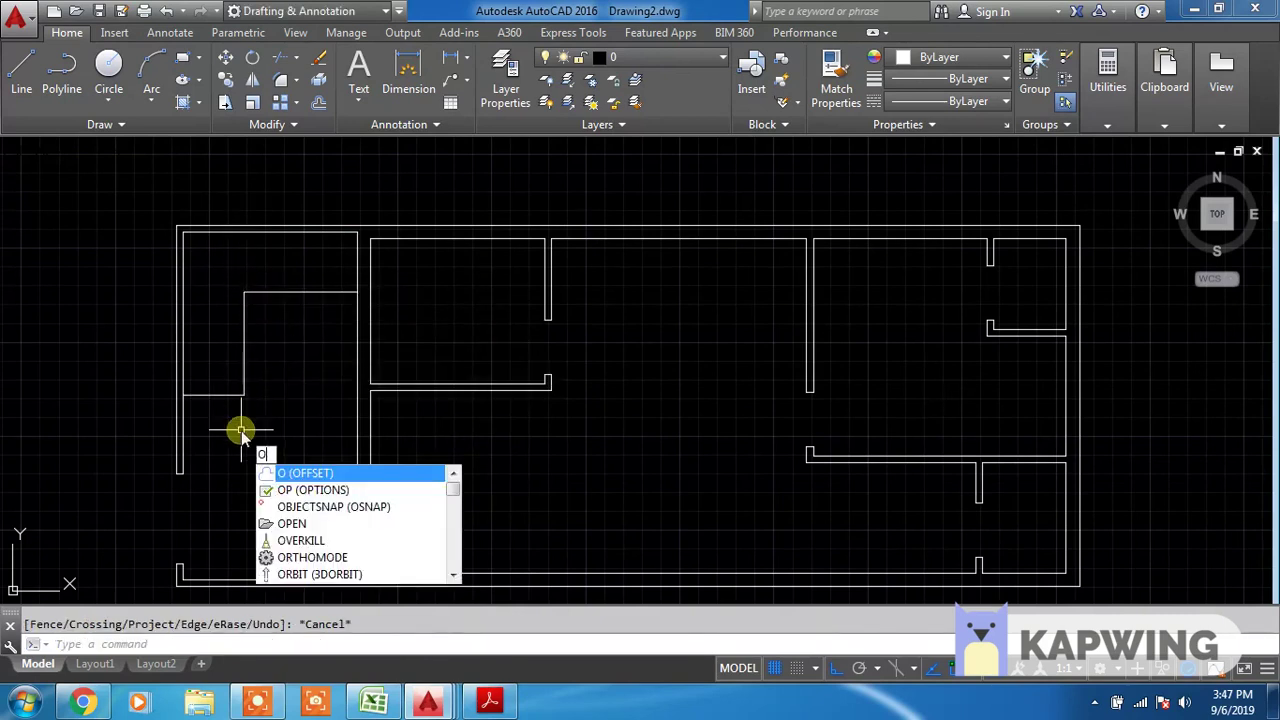
# Offset the short stair line upward repeatedly at 1' spacing to add step lines
pyautogui.press('Return')
pyautogui.press('Return')
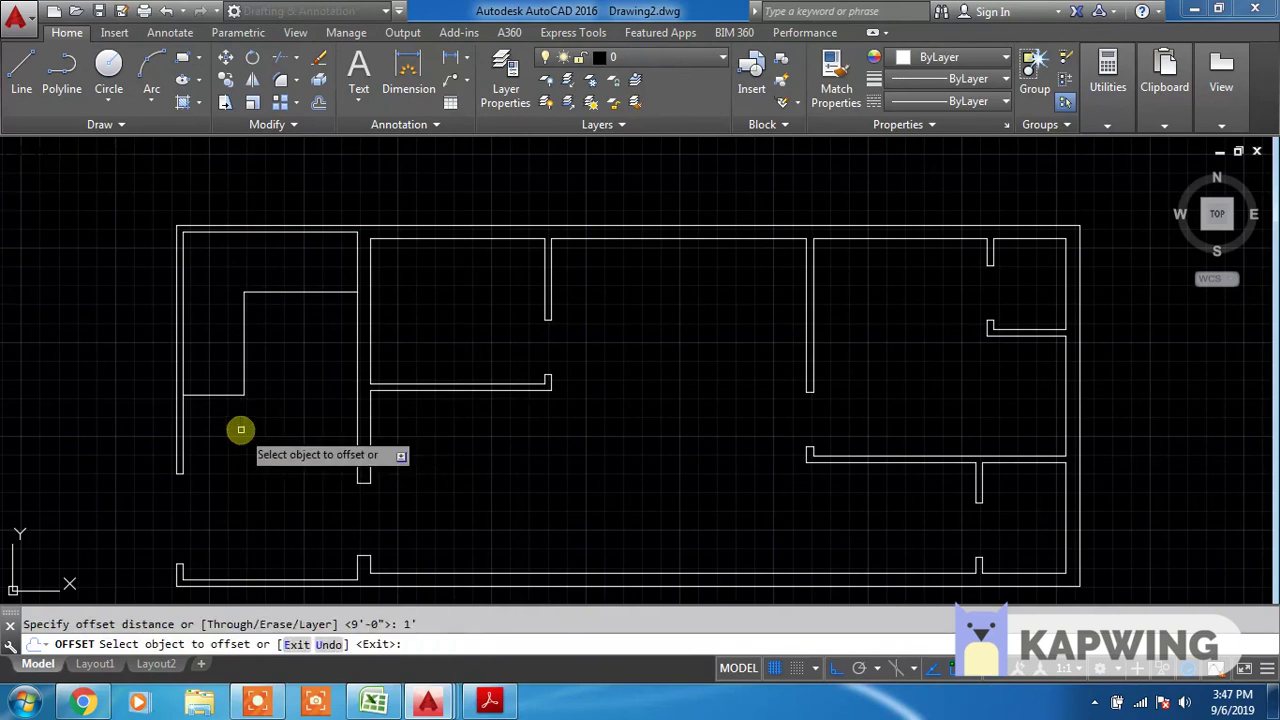
pyautogui.click(211, 394)
pyautogui.click(217, 358)
pyautogui.click(215, 377)
pyautogui.click(217, 361)
pyautogui.click(217, 361)
pyautogui.click(217, 344)
pyautogui.click(217, 344)
pyautogui.click(217, 311)
pyautogui.click(220, 323)
pyautogui.click(220, 305)
pyautogui.click(221, 306)
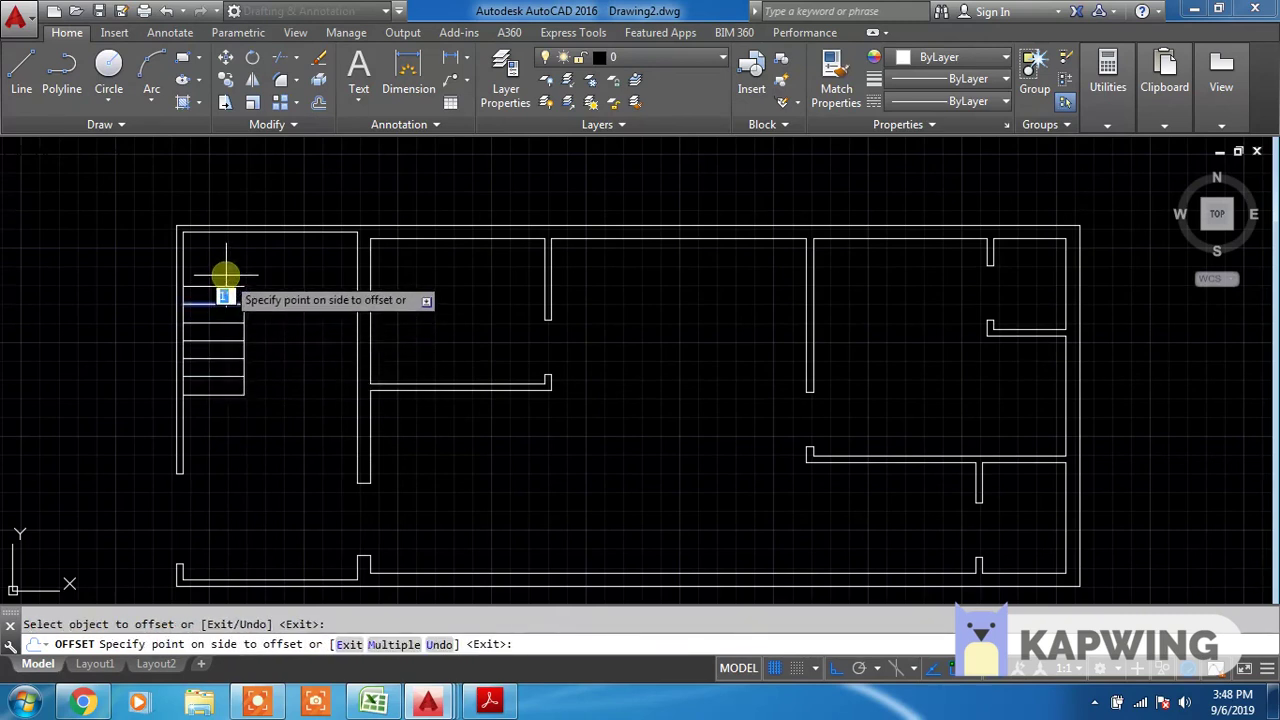
pyautogui.click(226, 274)
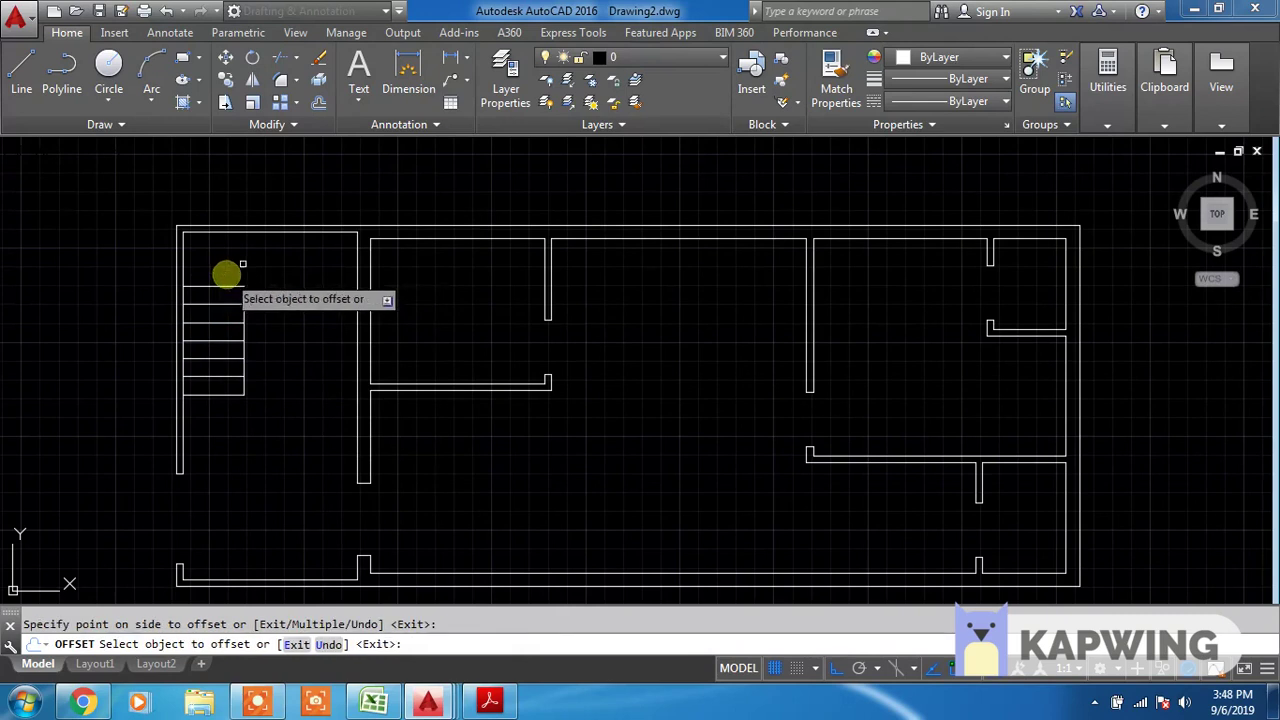
# Offset the stair line leftward repeatedly to create evenly spaced vertical treads up to the landing
pyautogui.click(356, 264)
pyautogui.click(291, 274)
pyautogui.click(339, 266)
pyautogui.click(302, 268)
pyautogui.click(312, 265)
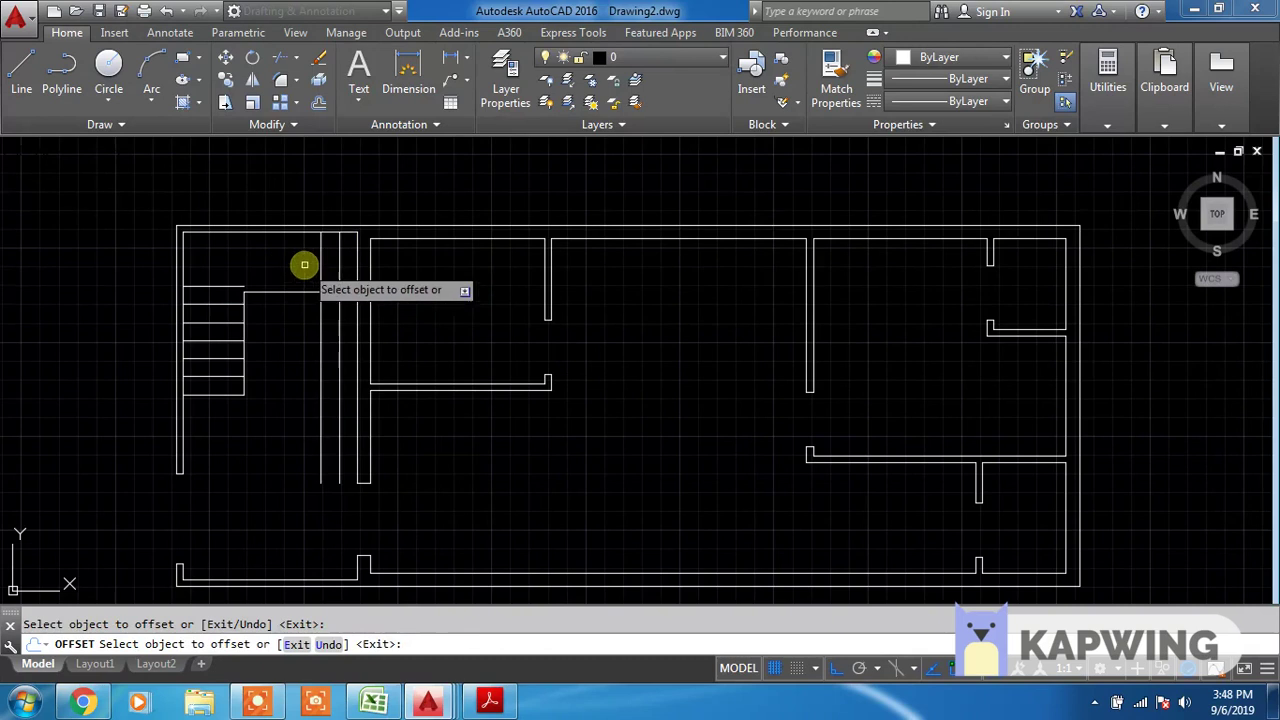
pyautogui.click(320, 262)
pyautogui.click(300, 266)
pyautogui.click(302, 266)
pyautogui.click(295, 268)
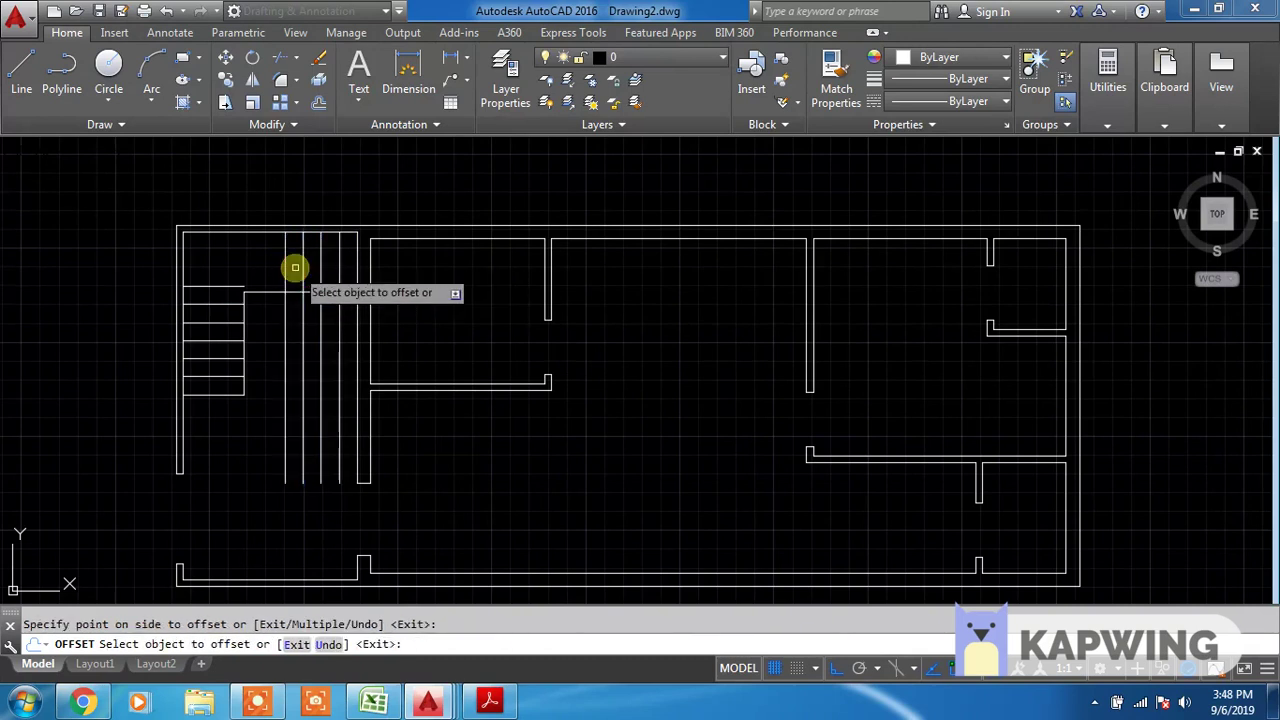
pyautogui.click(286, 272)
pyautogui.click(269, 267)
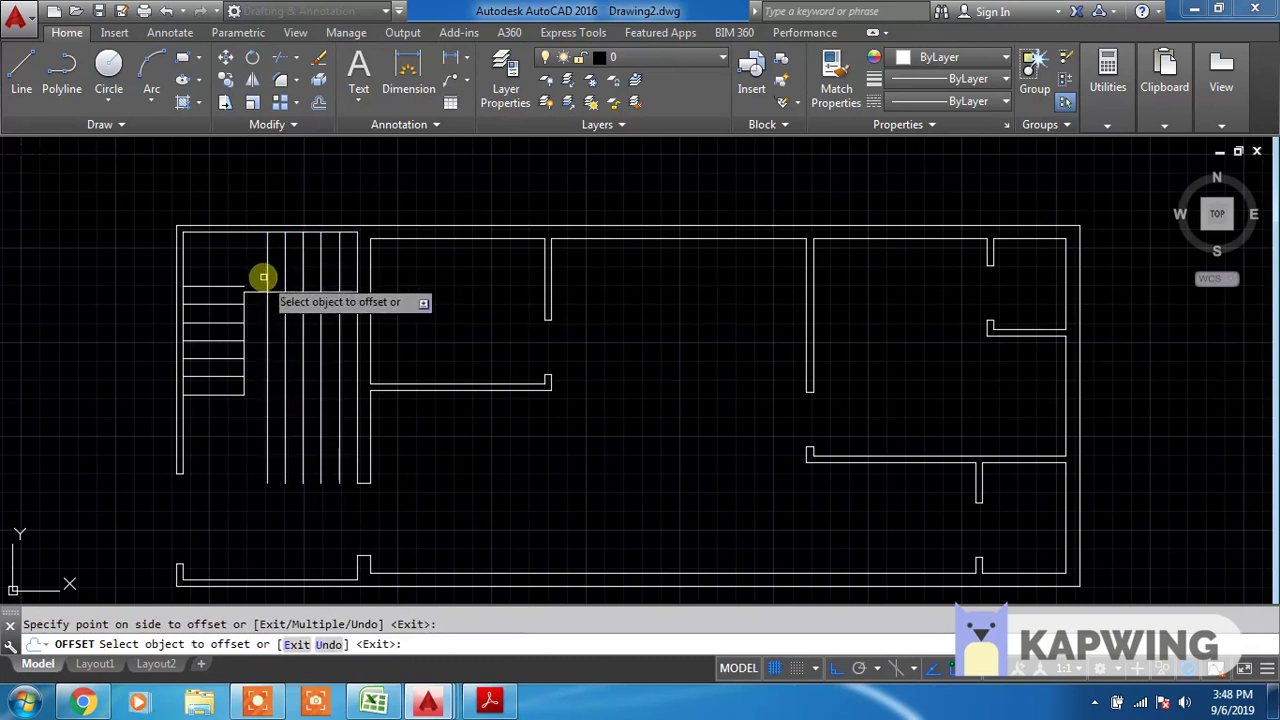
pyautogui.click(268, 262)
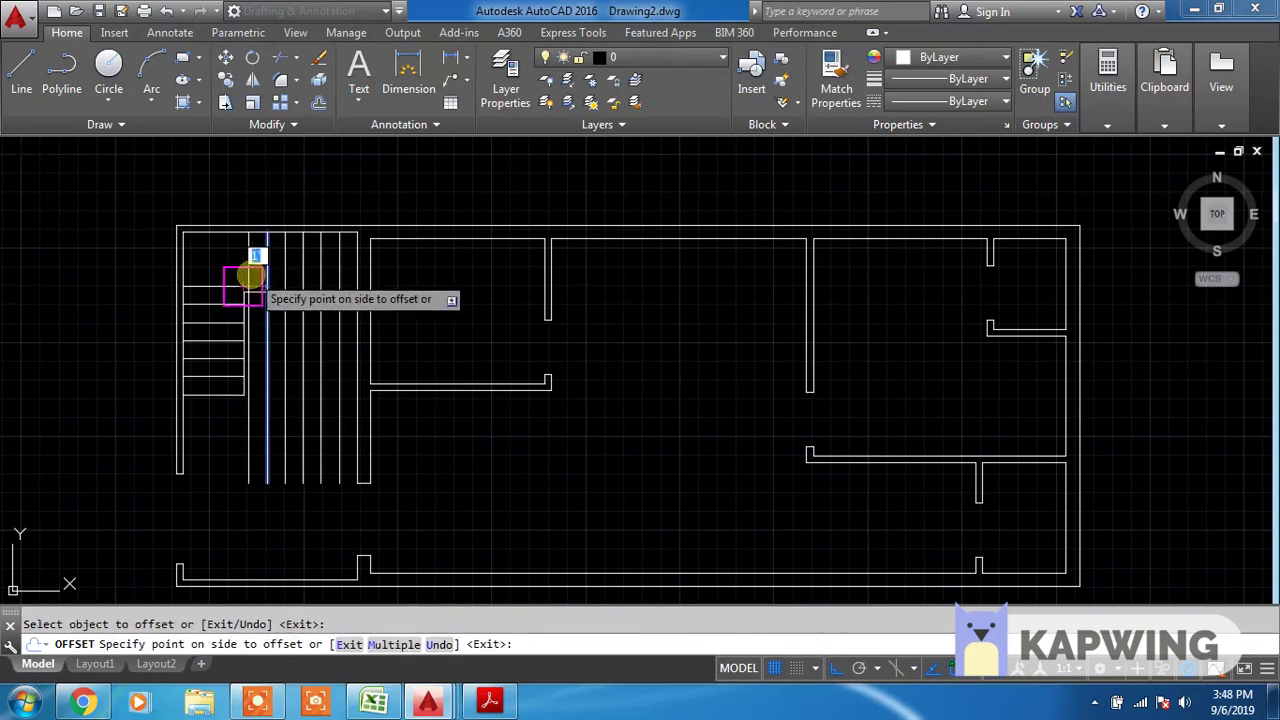
pyautogui.click(252, 272)
pyautogui.press('Return')
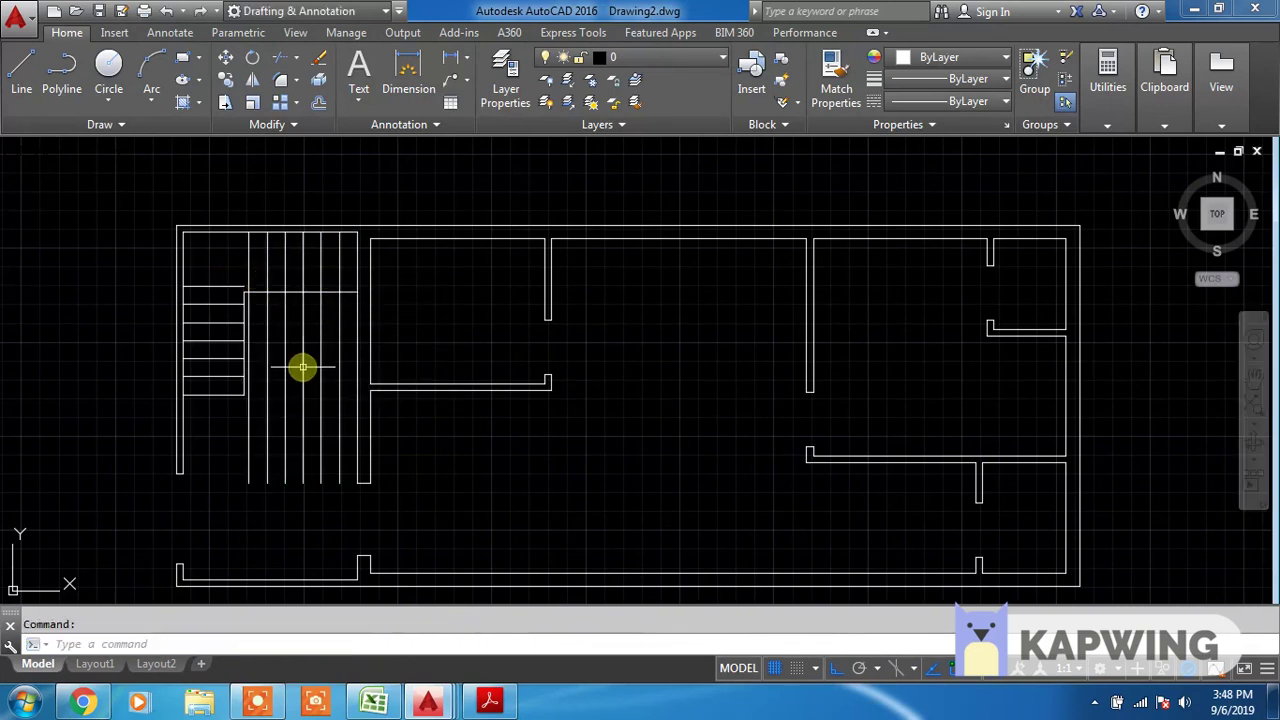
# Trim the lower ends of the new tread lines using crossing windows
pyautogui.write('R')
pyautogui.press('Return')
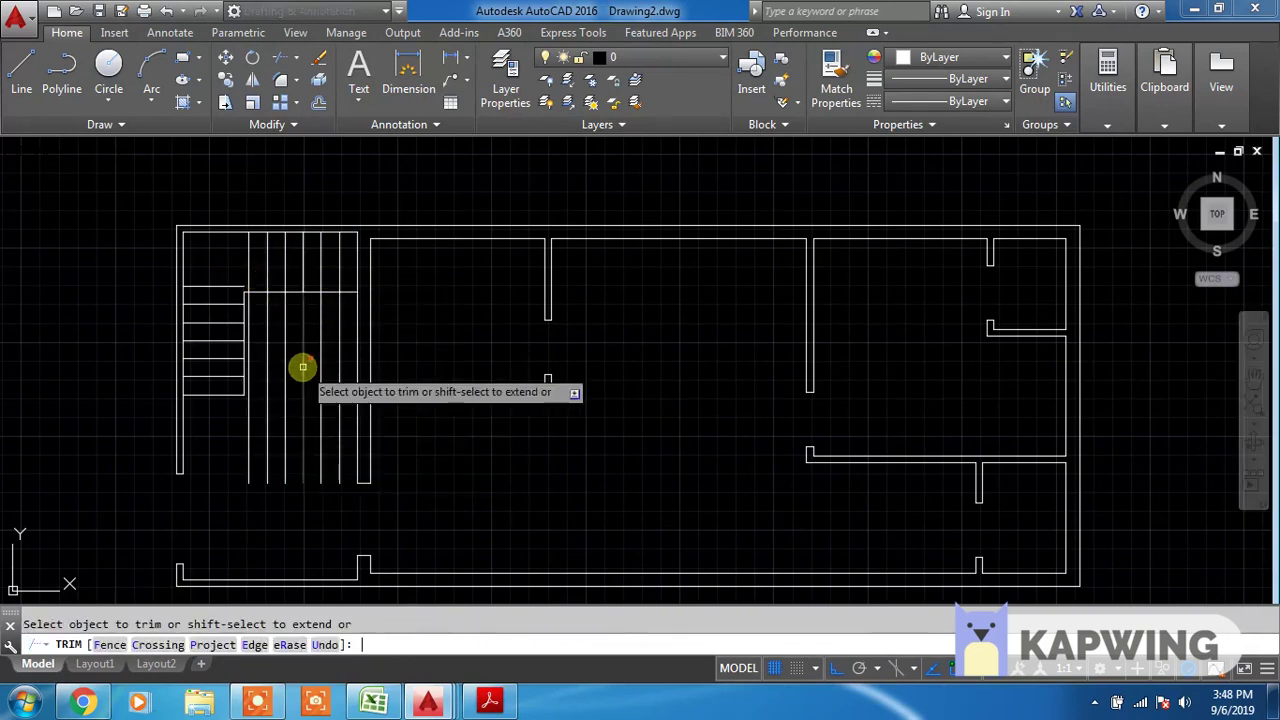
pyautogui.scroll(4, 323, 423)
pyautogui.click(365, 477)
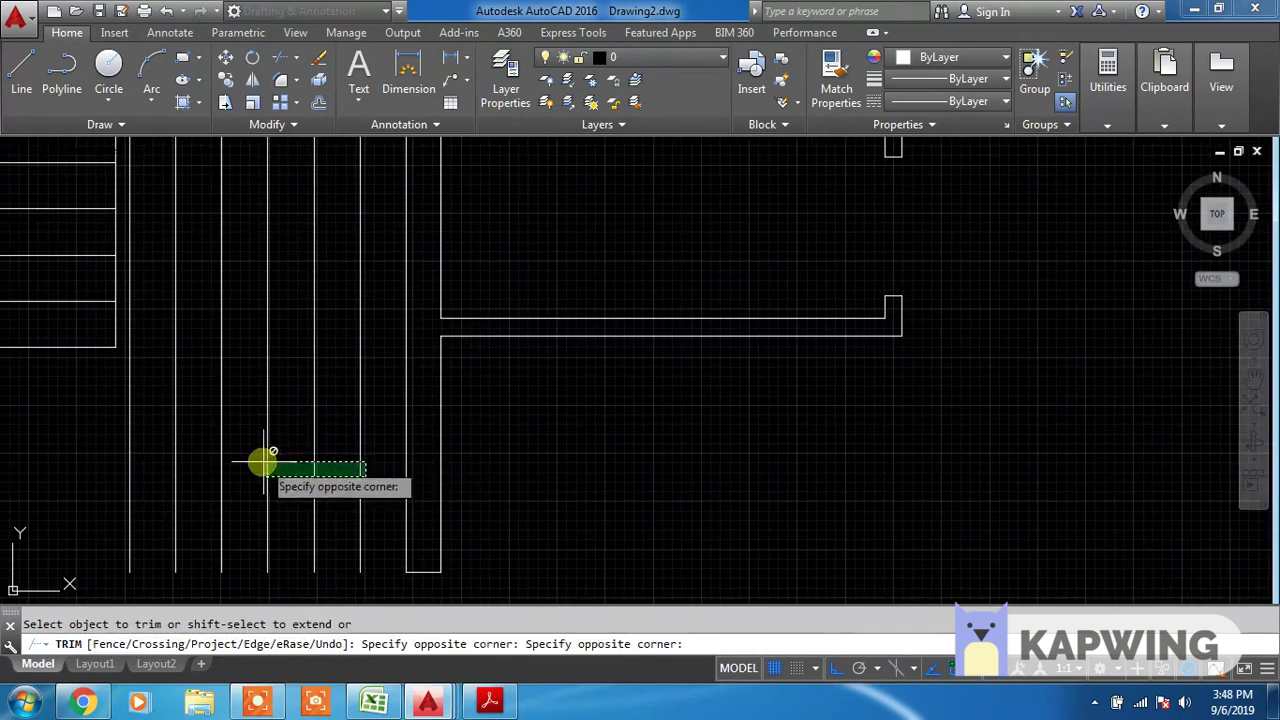
pyautogui.click(114, 457)
pyautogui.scroll(-2, 350, 456)
pyautogui.click(350, 456)
pyautogui.click(150, 442)
pyautogui.scroll(3, 186, 220)
pyautogui.scroll(-2, 186, 220)
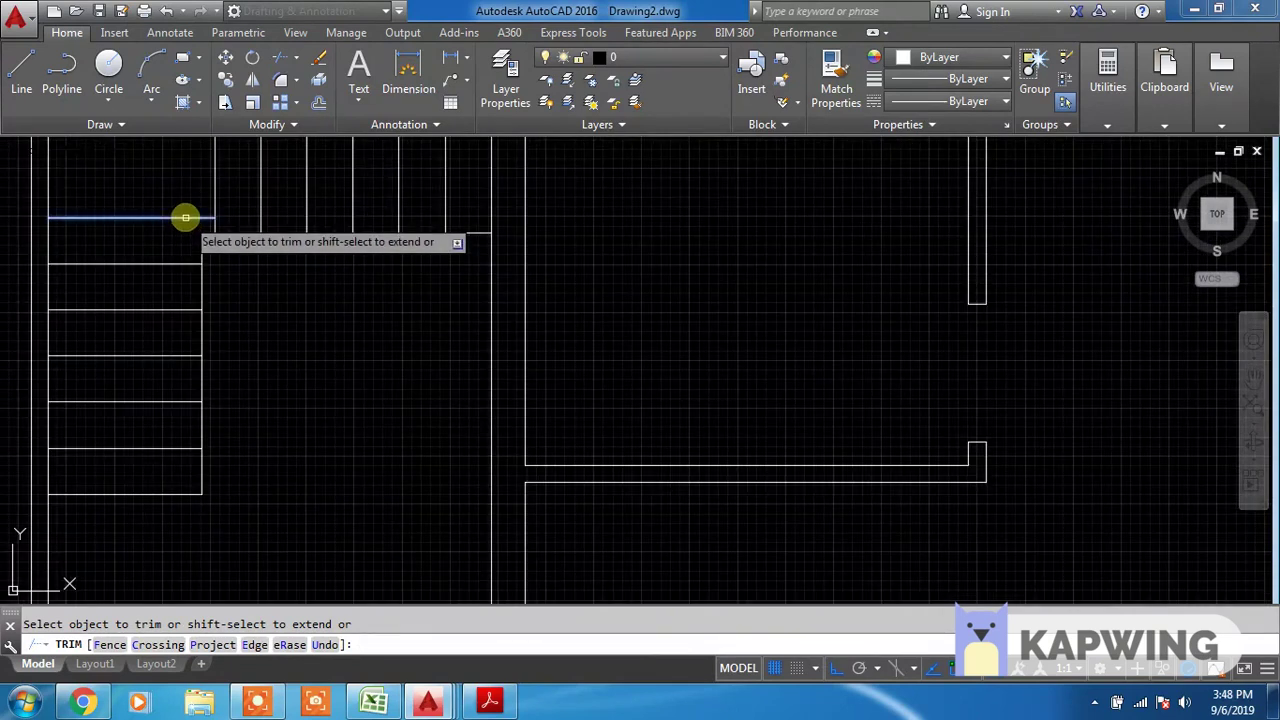
pyautogui.press('Escape')
# Erase the leftover short horizontal line near the staircase
pyautogui.click(183, 233)
pyautogui.click(164, 203)
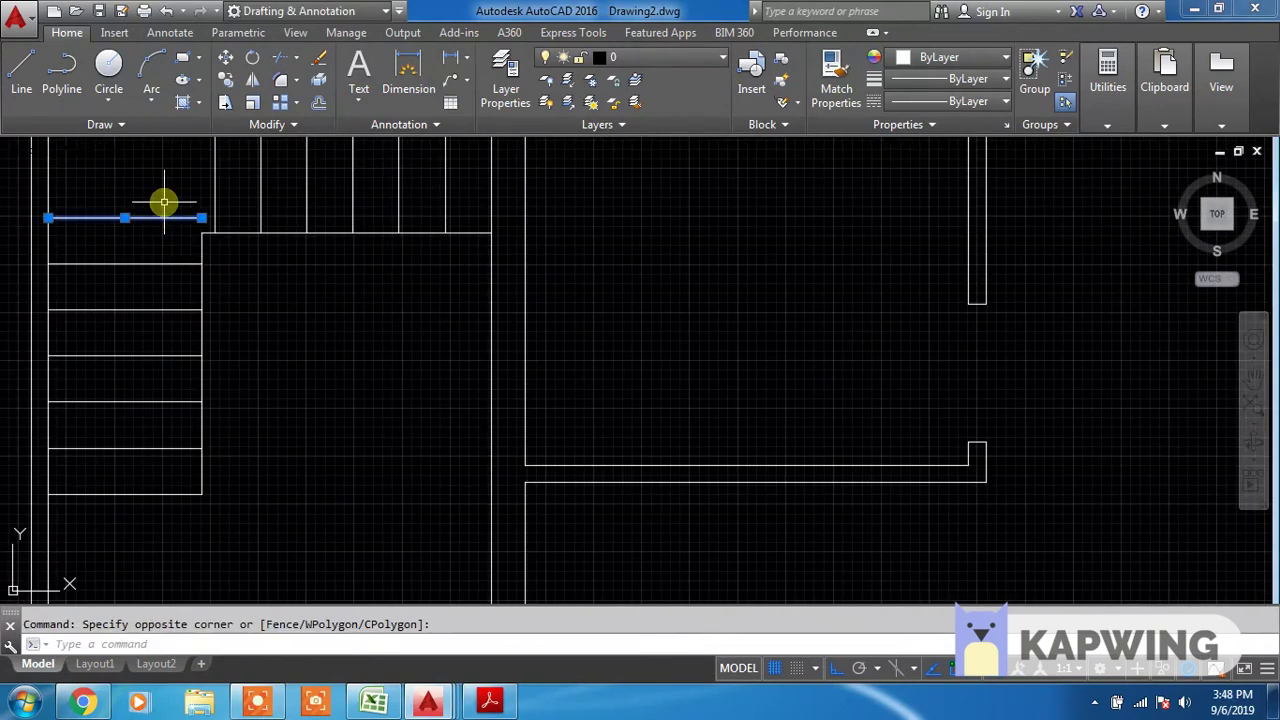
pyautogui.press('Escape')
pyautogui.press('Return')
pyautogui.click(160, 228)
pyautogui.click(140, 205)
pyautogui.press('Return')
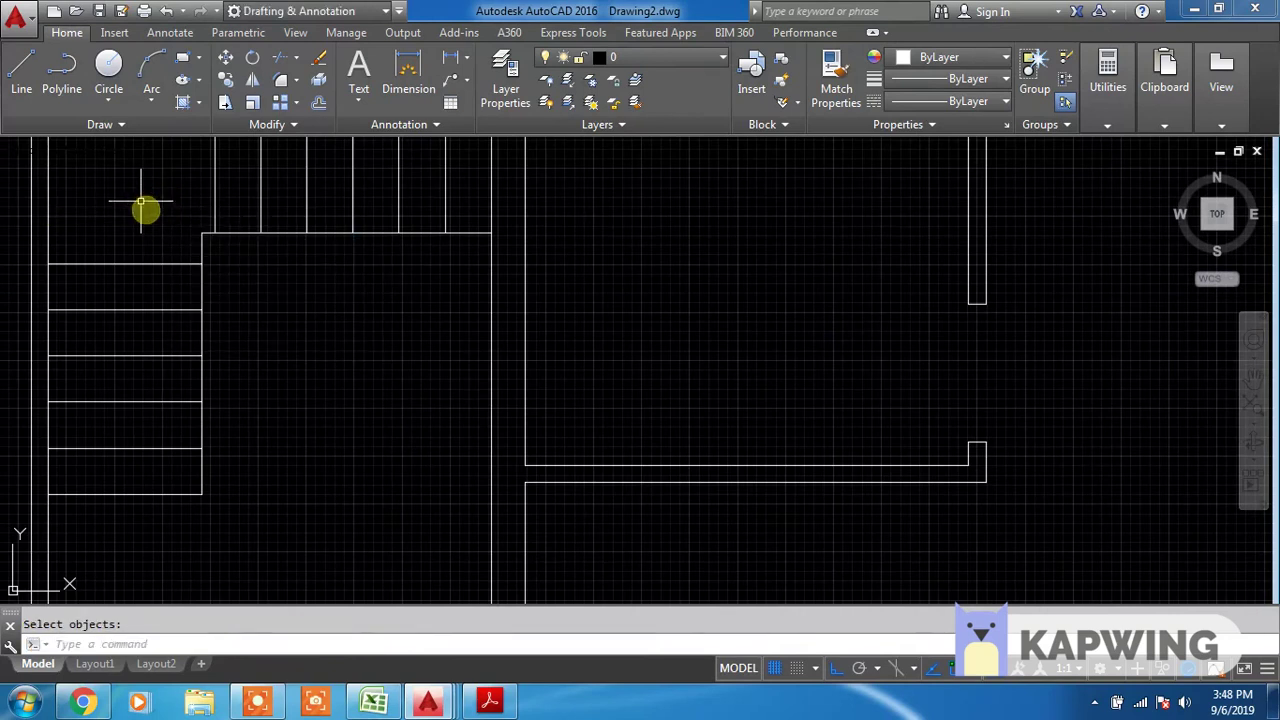
# Frame the whole floor plan in view and begin a selection window around it
pyautogui.scroll(-4, 160, 230)
pyautogui.moveTo(183, 254); pyautogui.dragTo(206, 294, button='middle')
pyautogui.scroll(3, 206, 294)
pyautogui.scroll(1, 223, 291)
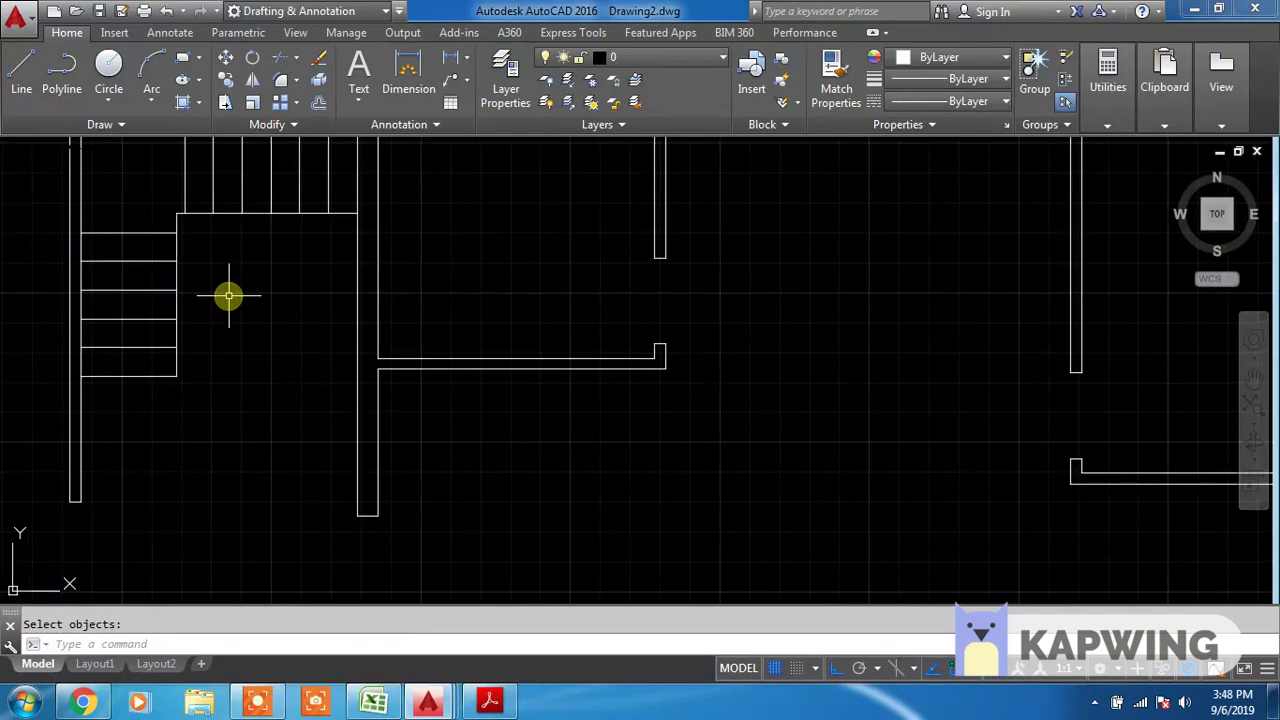
pyautogui.scroll(-2, 363, 334)
pyautogui.scroll(-2, 423, 363)
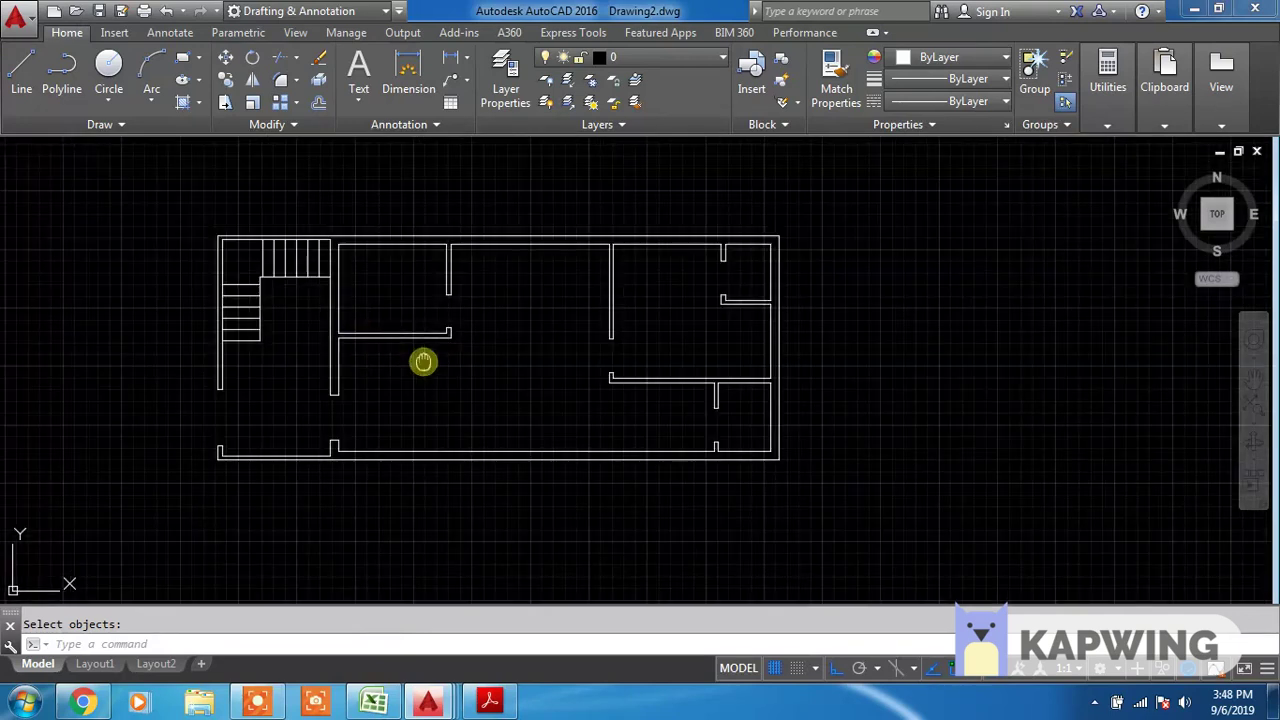
pyautogui.moveTo(423, 363); pyautogui.dragTo(414, 357, button='middle')
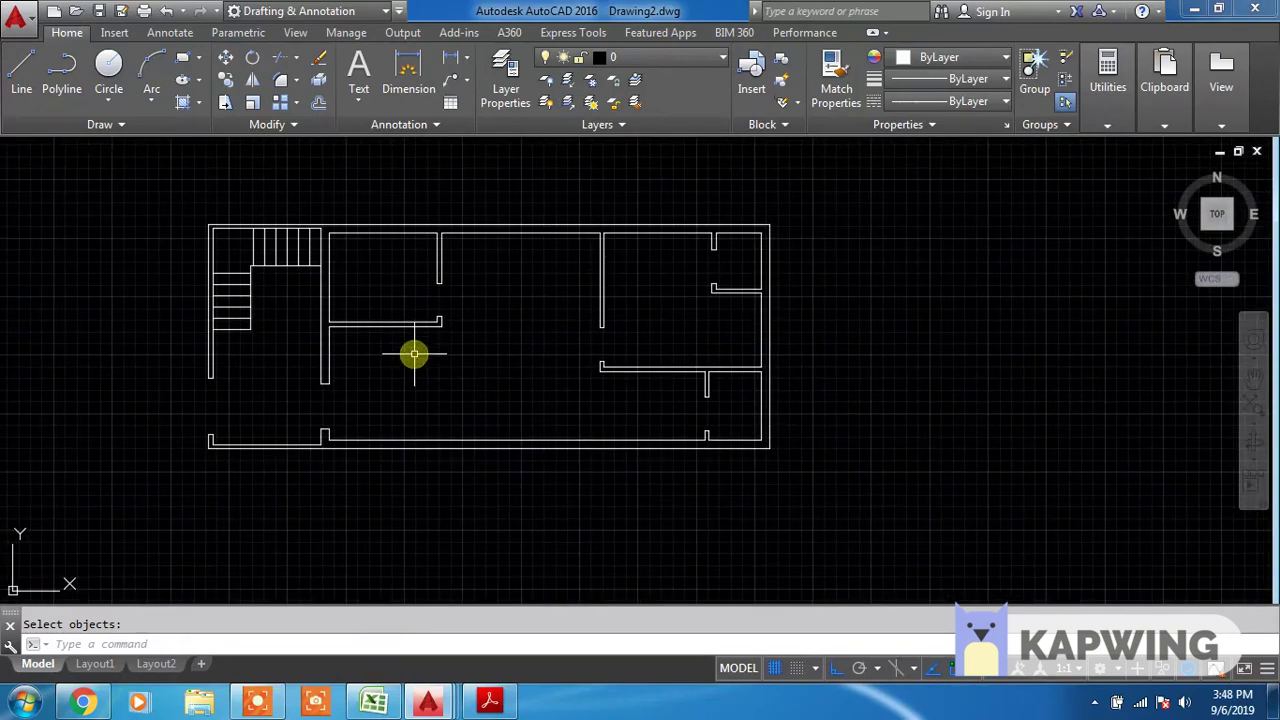
pyautogui.click(172, 206)
# Copy the entire floor plan from its bottom-left corner to a spot right of the original
pyautogui.click(808, 465)
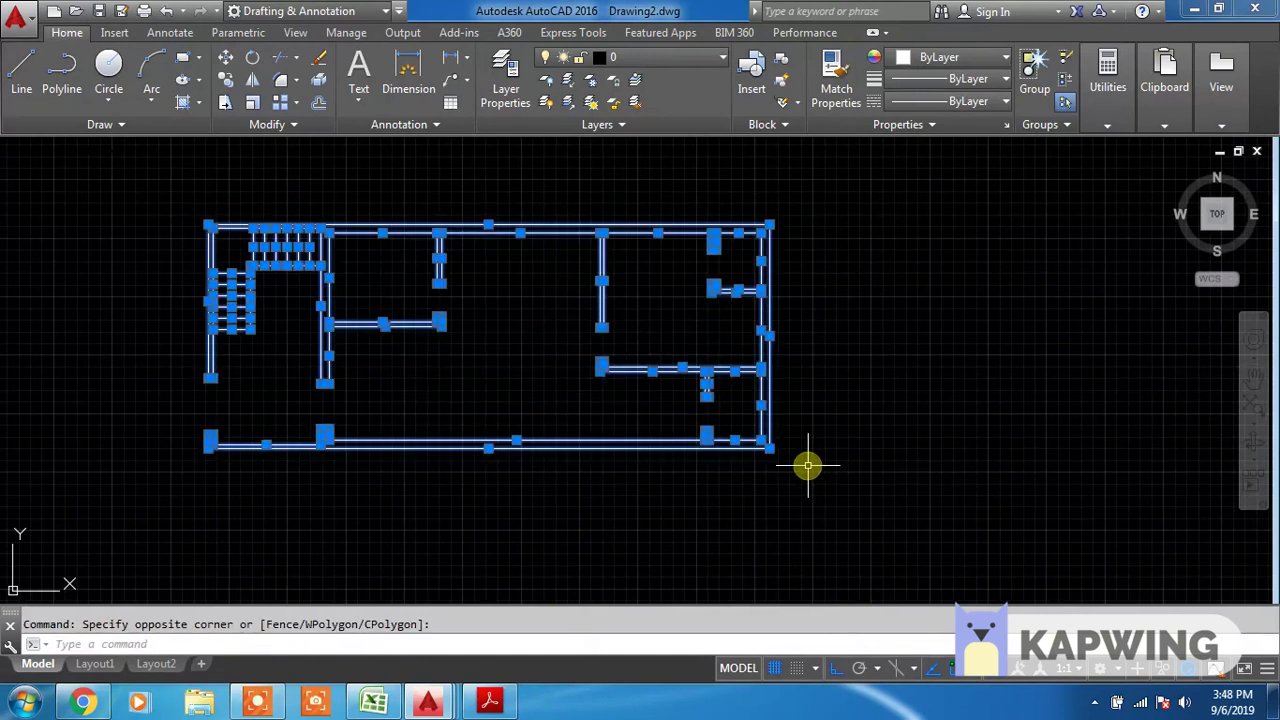
pyautogui.write('Co')
pyautogui.press('Return')
pyautogui.click(808, 465)
pyautogui.click(66, 174)
pyautogui.press('Return')
pyautogui.click(280, 438)
pyautogui.scroll(-2, 300, 432)
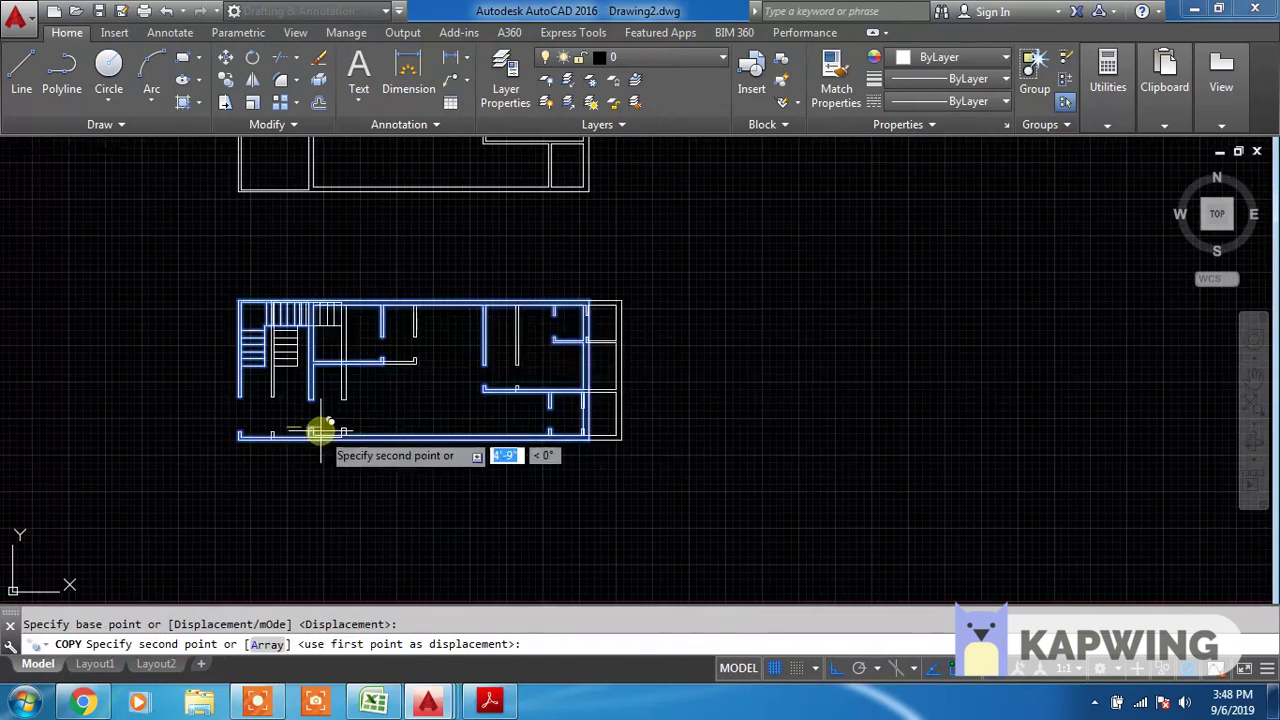
pyautogui.click(805, 460)
pyautogui.press('Escape')
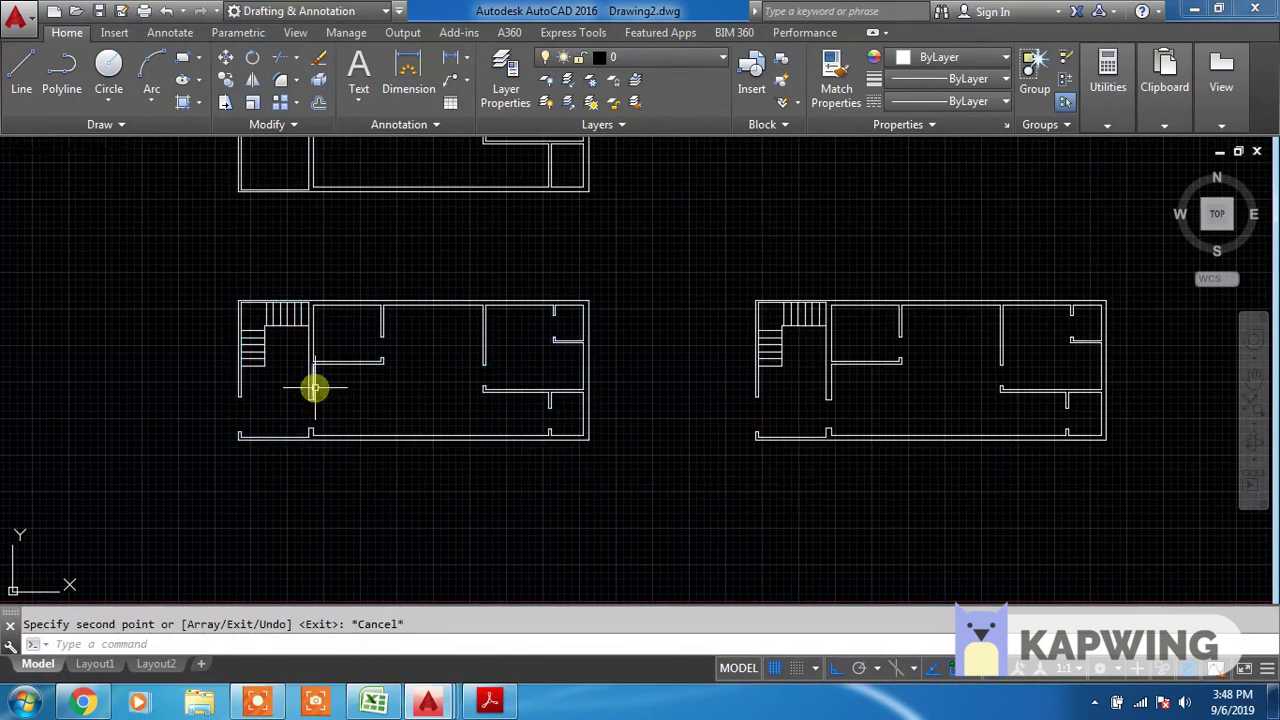
pyautogui.scroll(2, 315, 386)
pyautogui.scroll(2, 367, 386)
pyautogui.scroll(-2, 407, 396)
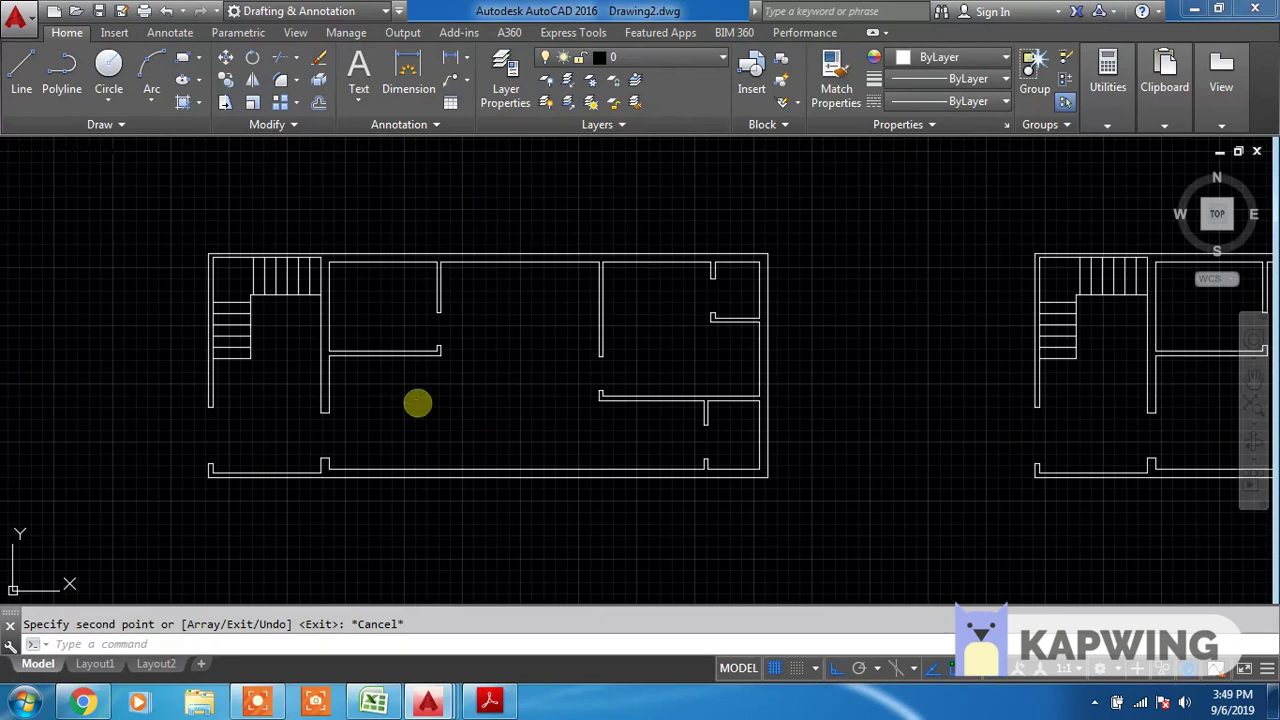
# Start the MTEXT command with T to add a room label
pyautogui.write('t')
pyautogui.press('Return')
pyautogui.scroll(4, 371, 320)
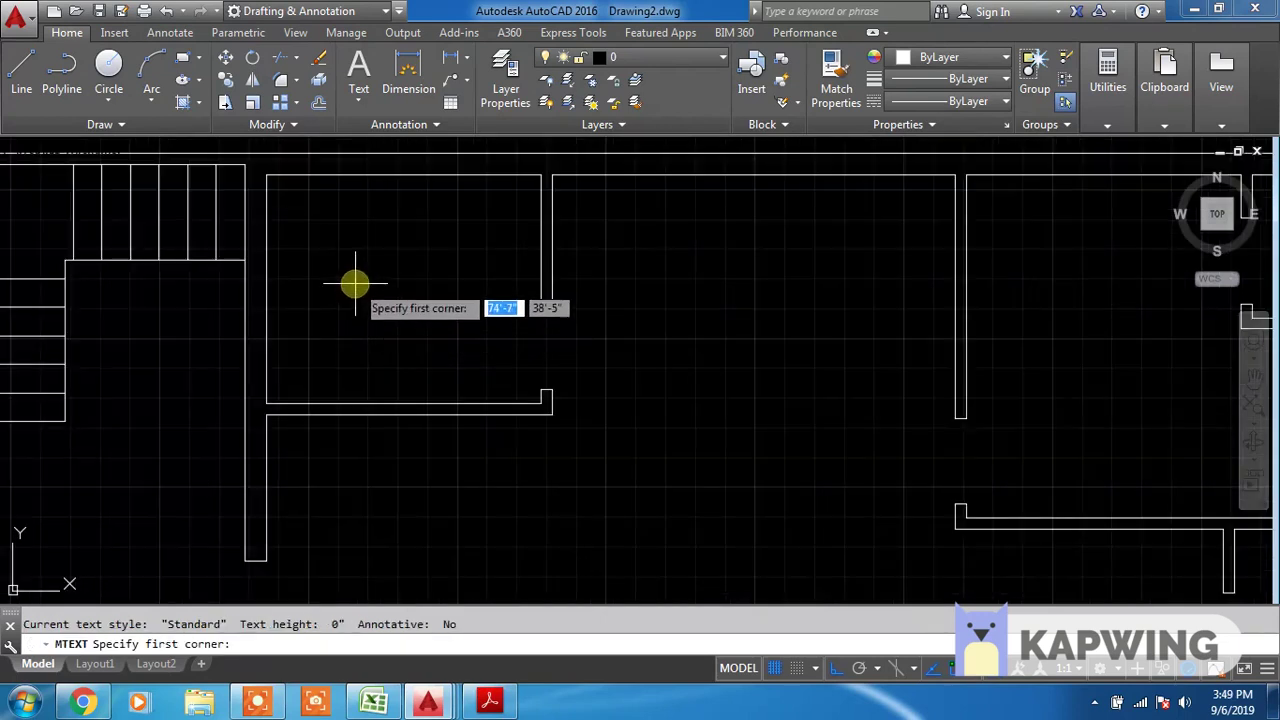
# Draw a text box in the upper-right room, use the Standard style, and enter sqft
pyautogui.scroll(-3, 355, 285)
pyautogui.scroll(2, 666, 317)
pyautogui.scroll(2, 660, 303)
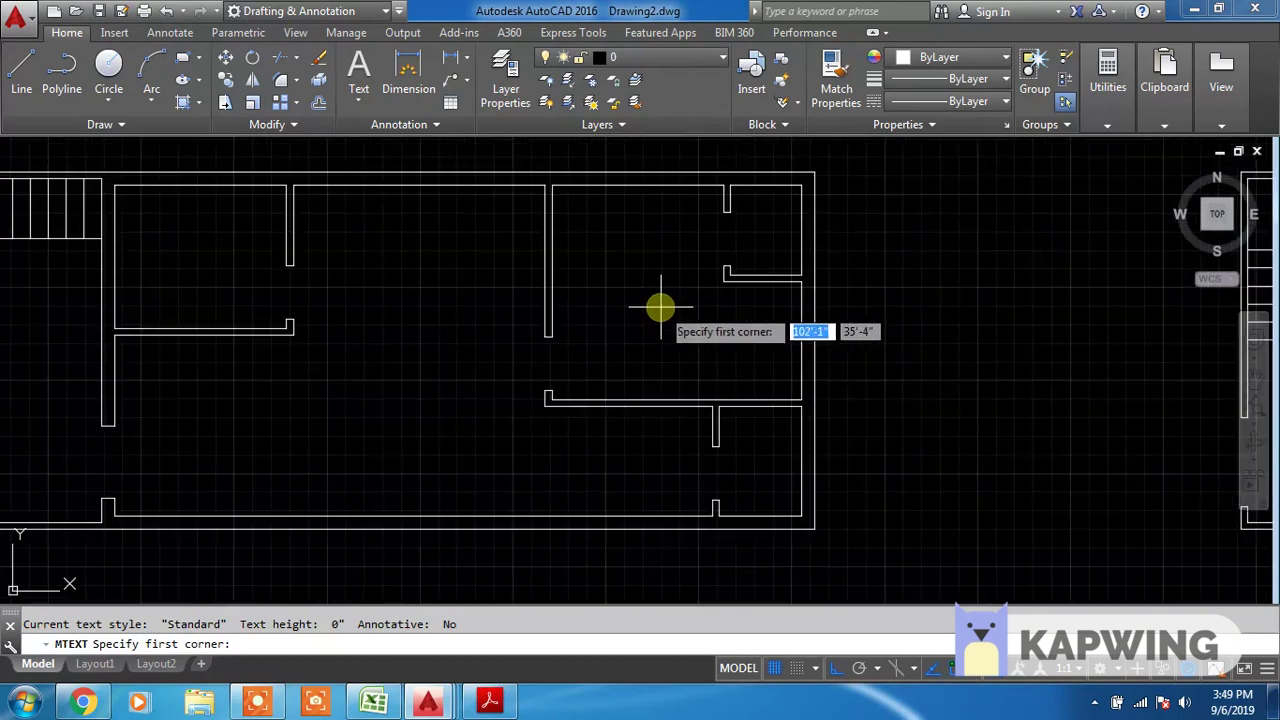
pyautogui.click(610, 284)
pyautogui.click(697, 347)
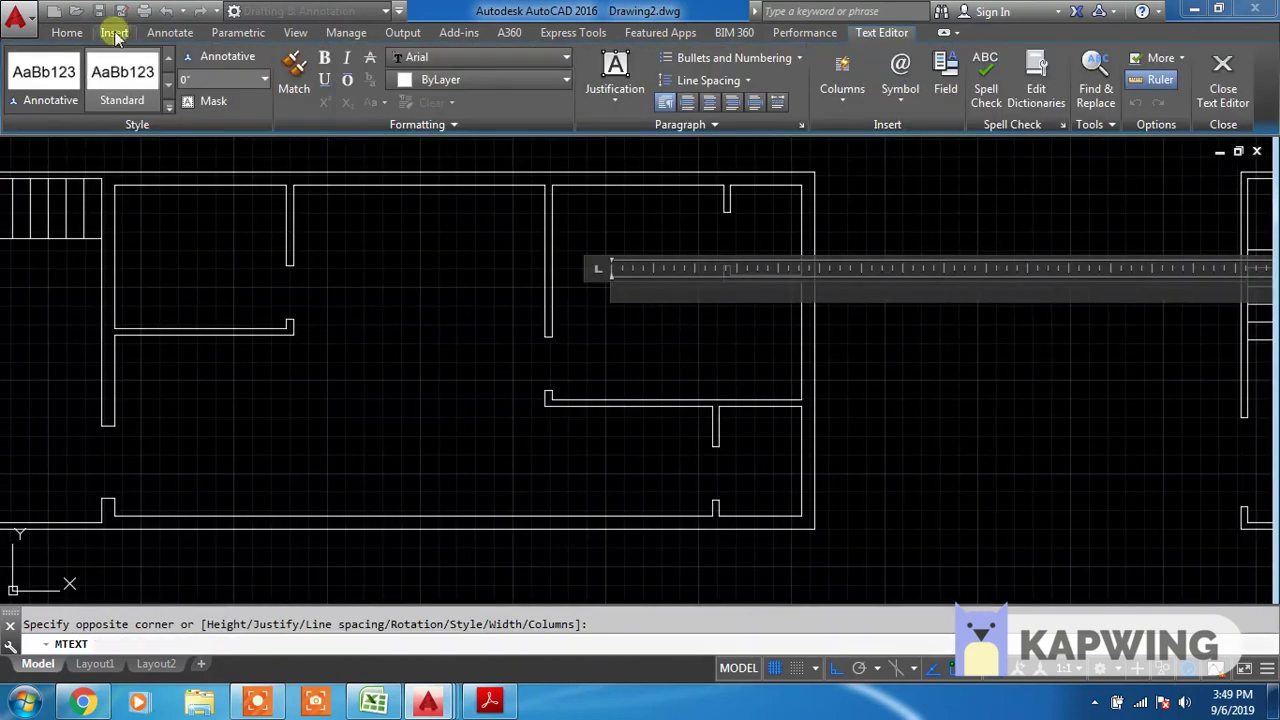
pyautogui.click(148, 80)
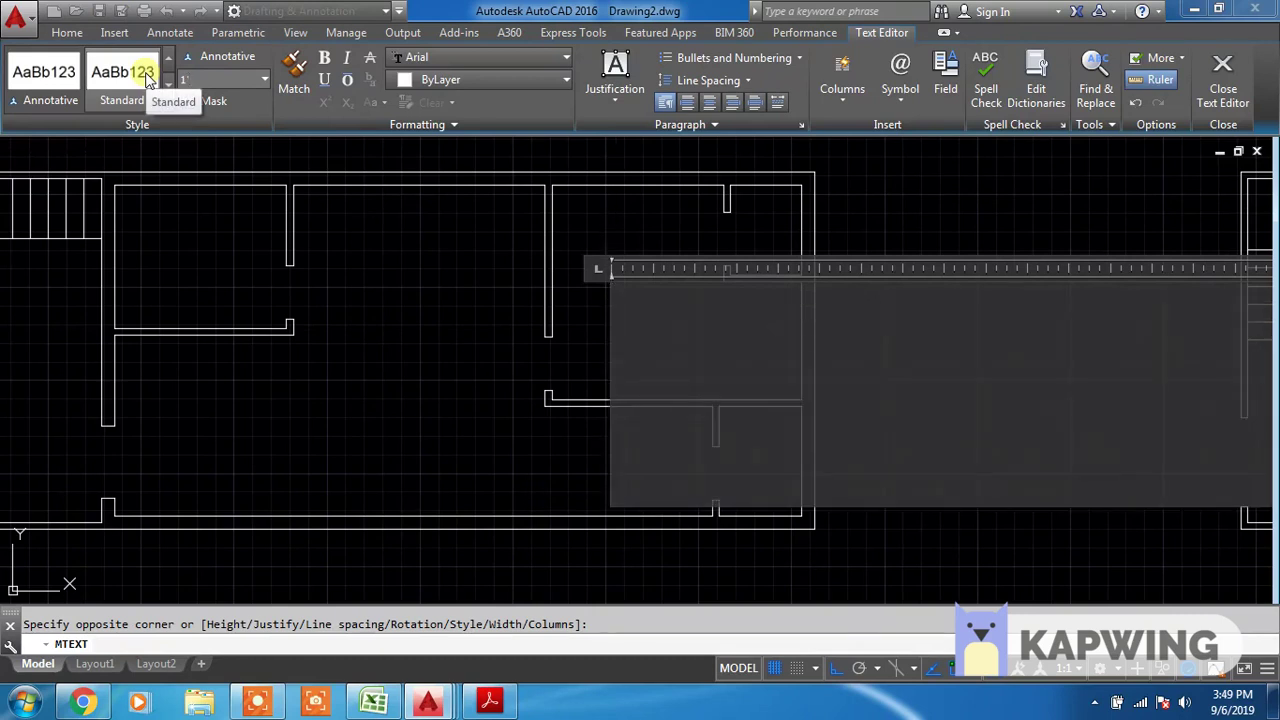
pyautogui.write('Csqit')
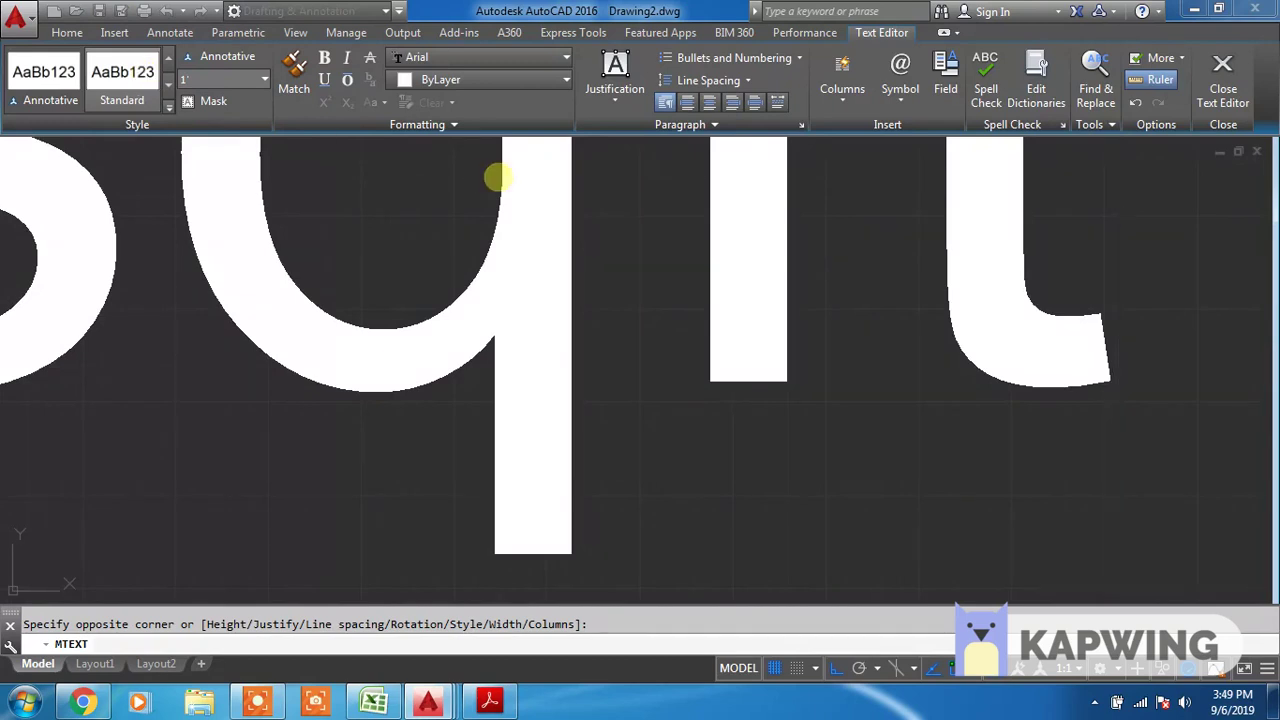
pyautogui.scroll(-2, 500, 172)
pyautogui.press('Escape')
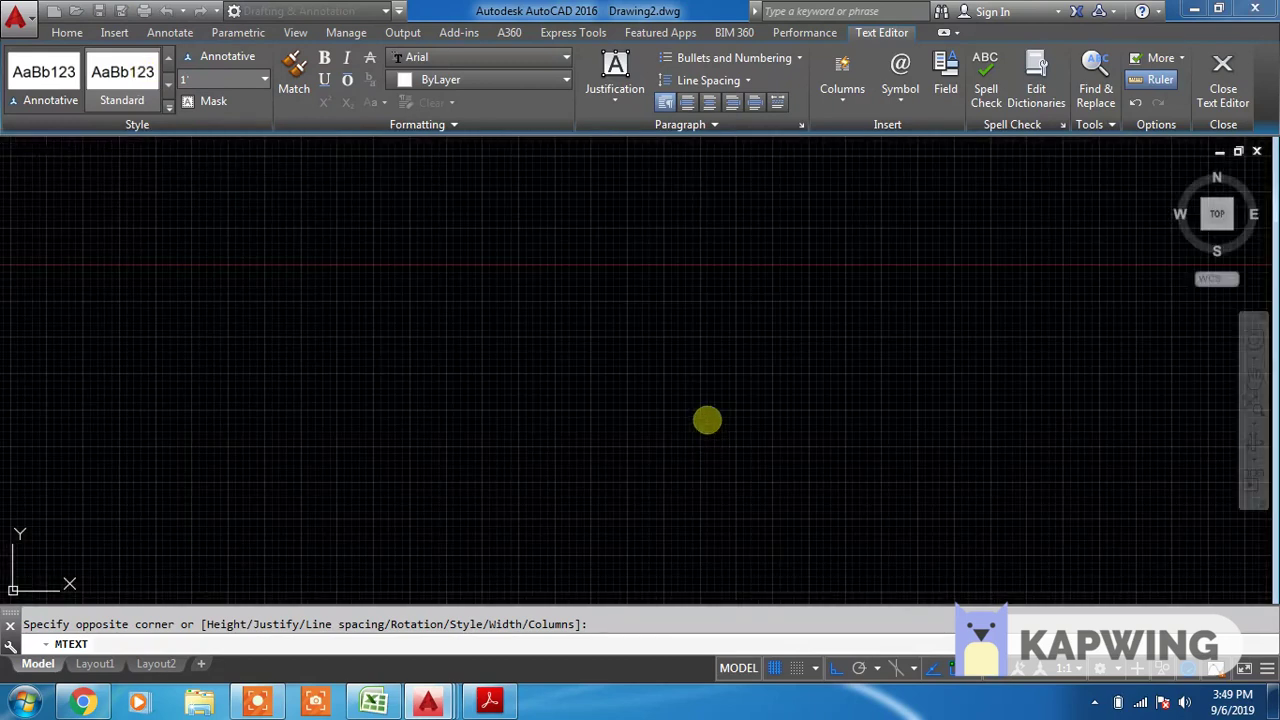
pyautogui.scroll(3, 636, 295)
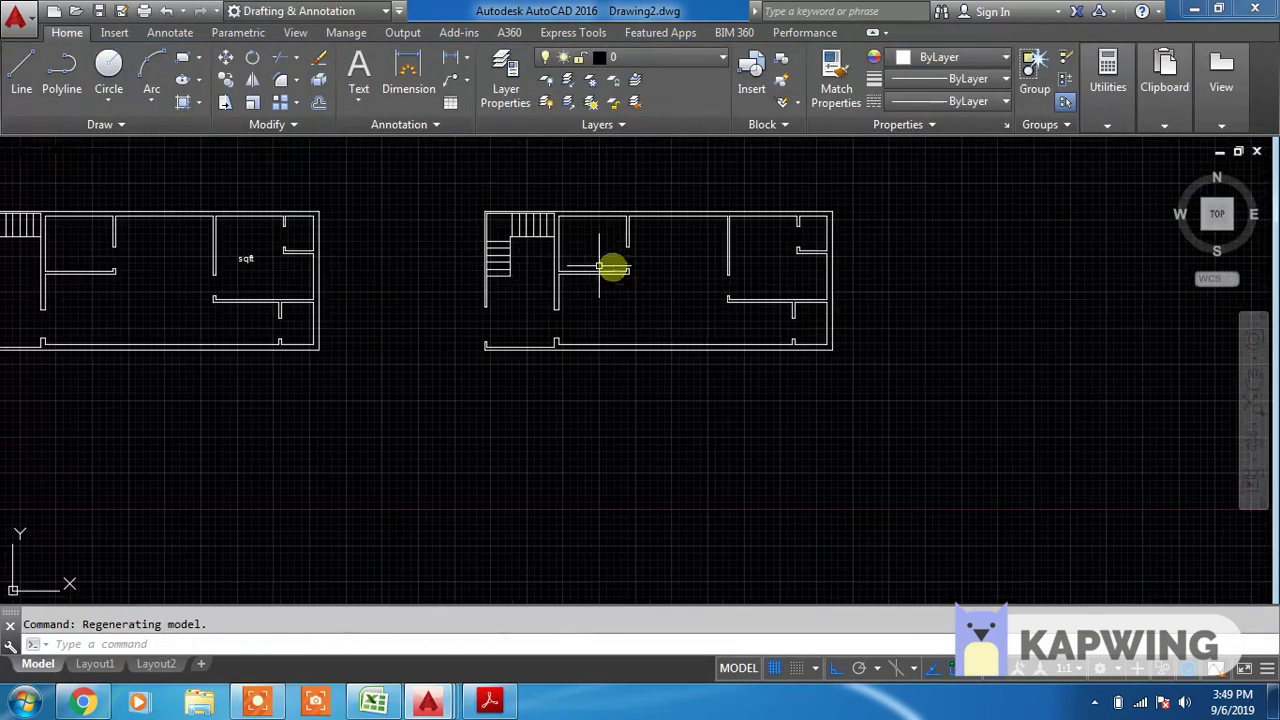
pyautogui.scroll(2, 251, 260)
pyautogui.scroll(2, 343, 303)
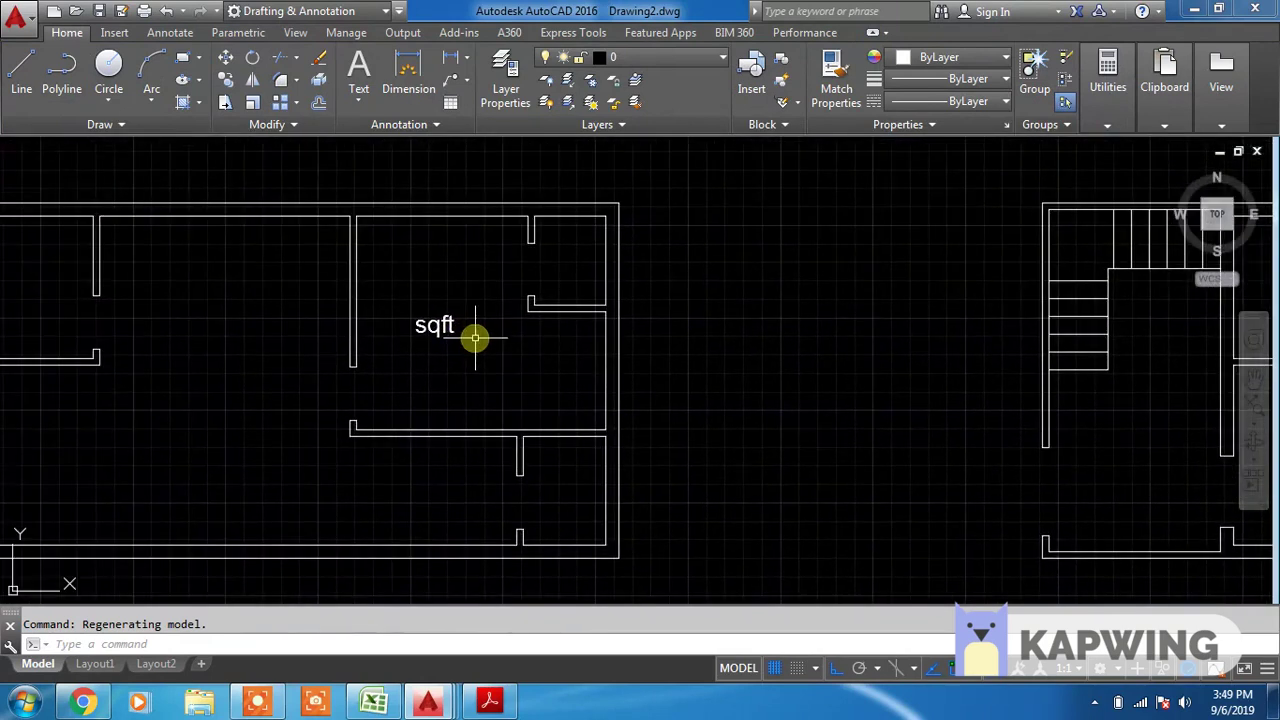
# Measure the room's width (14') and depth (12') between its wall corners
pyautogui.write('Di')
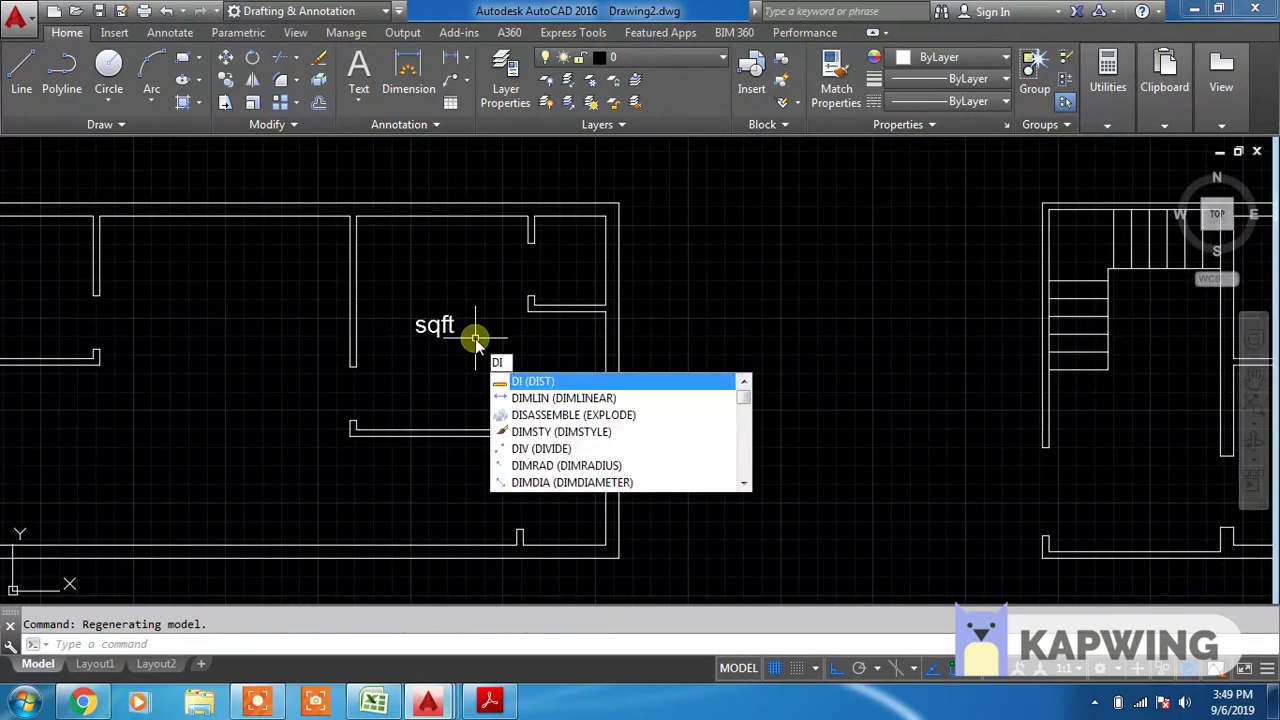
pyautogui.press('Return')
pyautogui.click(354, 215)
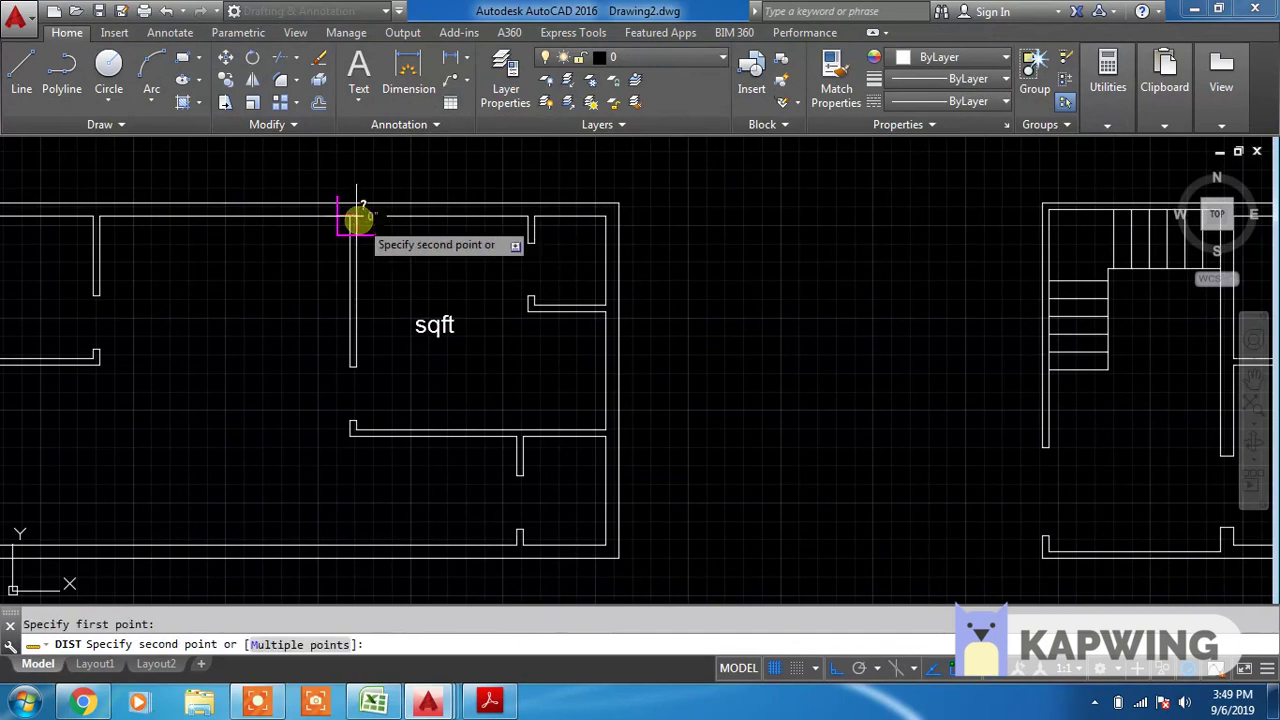
pyautogui.scroll(2, 570, 205)
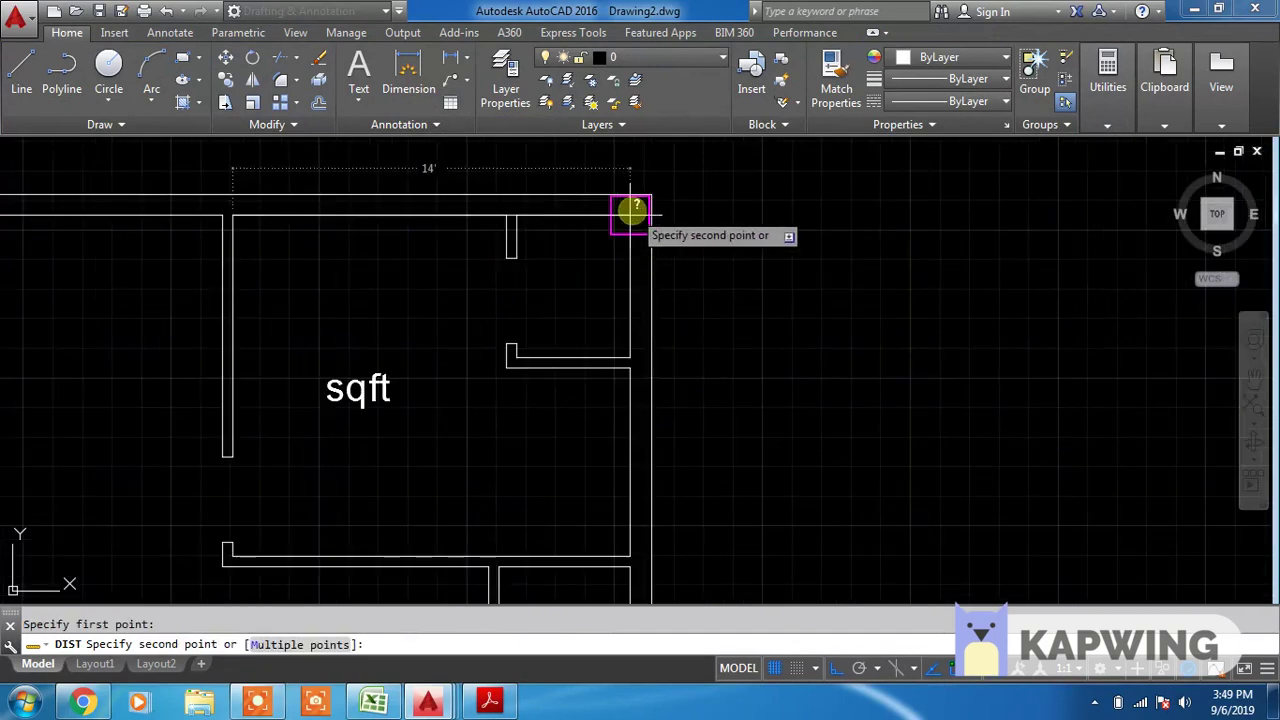
pyautogui.click(633, 209)
pyautogui.press('Return')
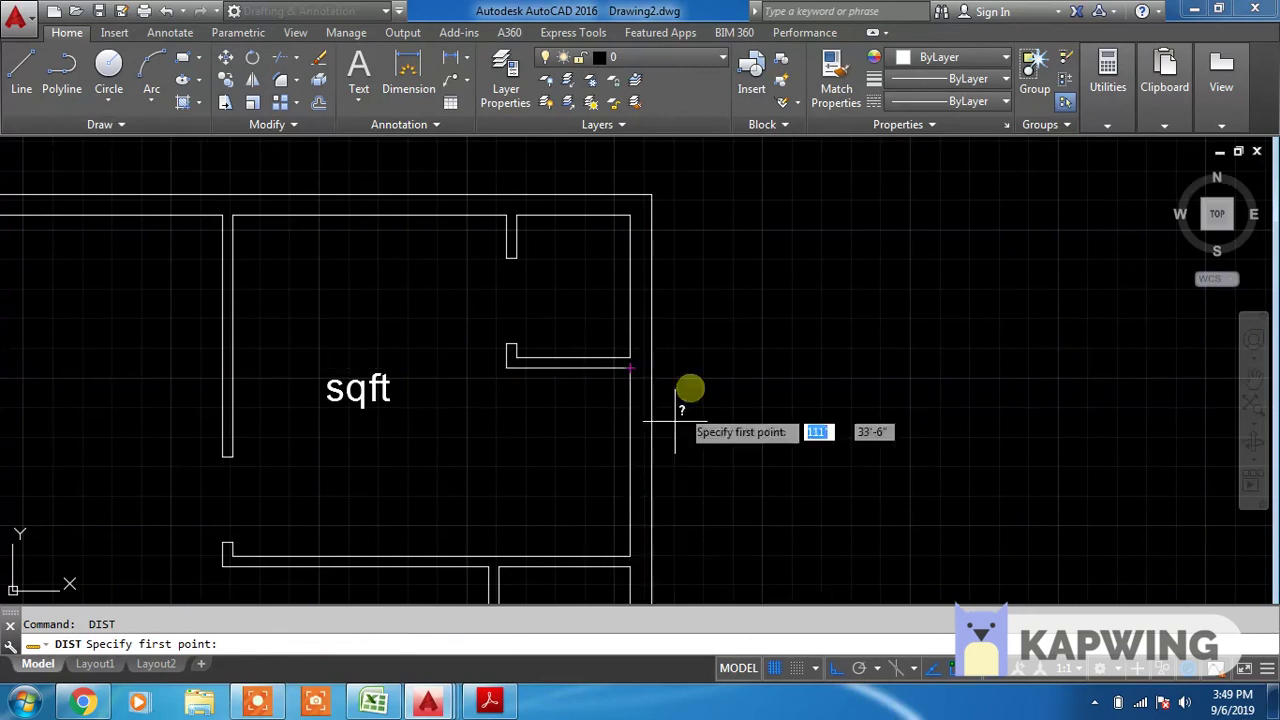
pyautogui.click(629, 555)
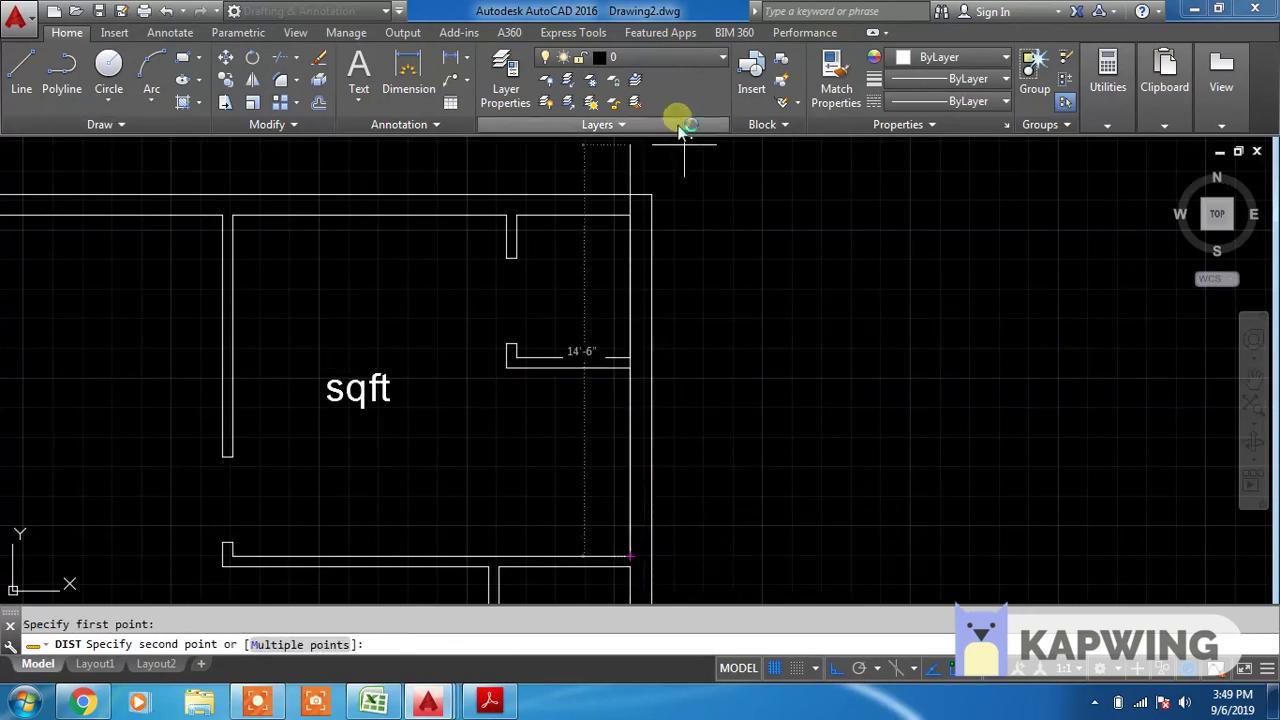
pyautogui.click(630, 215)
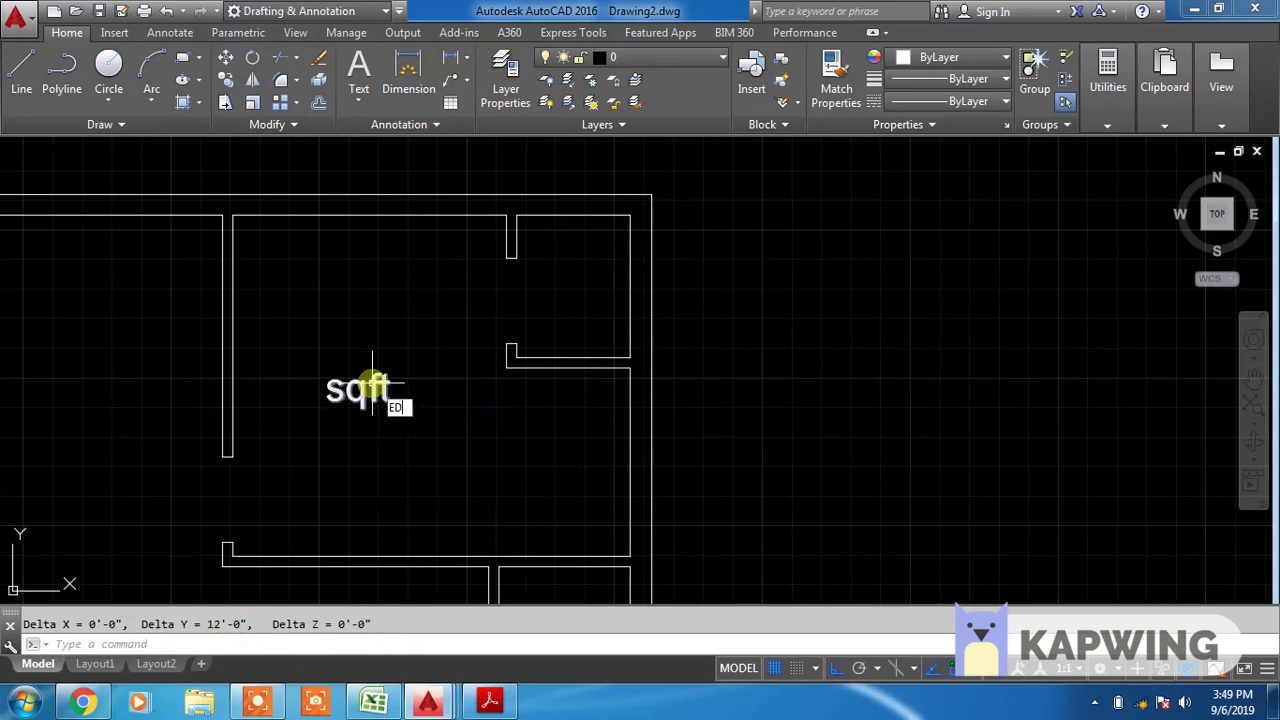
# Edit the sqft label to add a second line reading 14'X12'
pyautogui.press('Return')
pyautogui.click(375, 388)
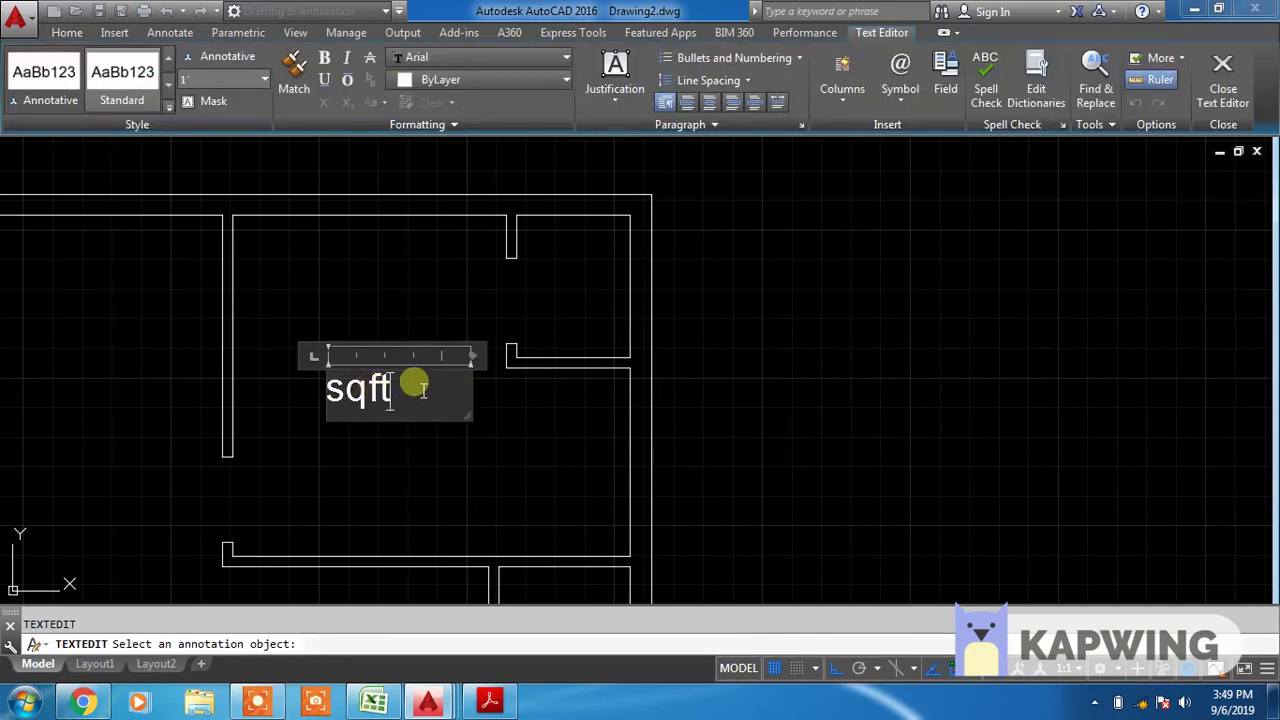
pyautogui.press('Return')
pyautogui.write("14'X12'")
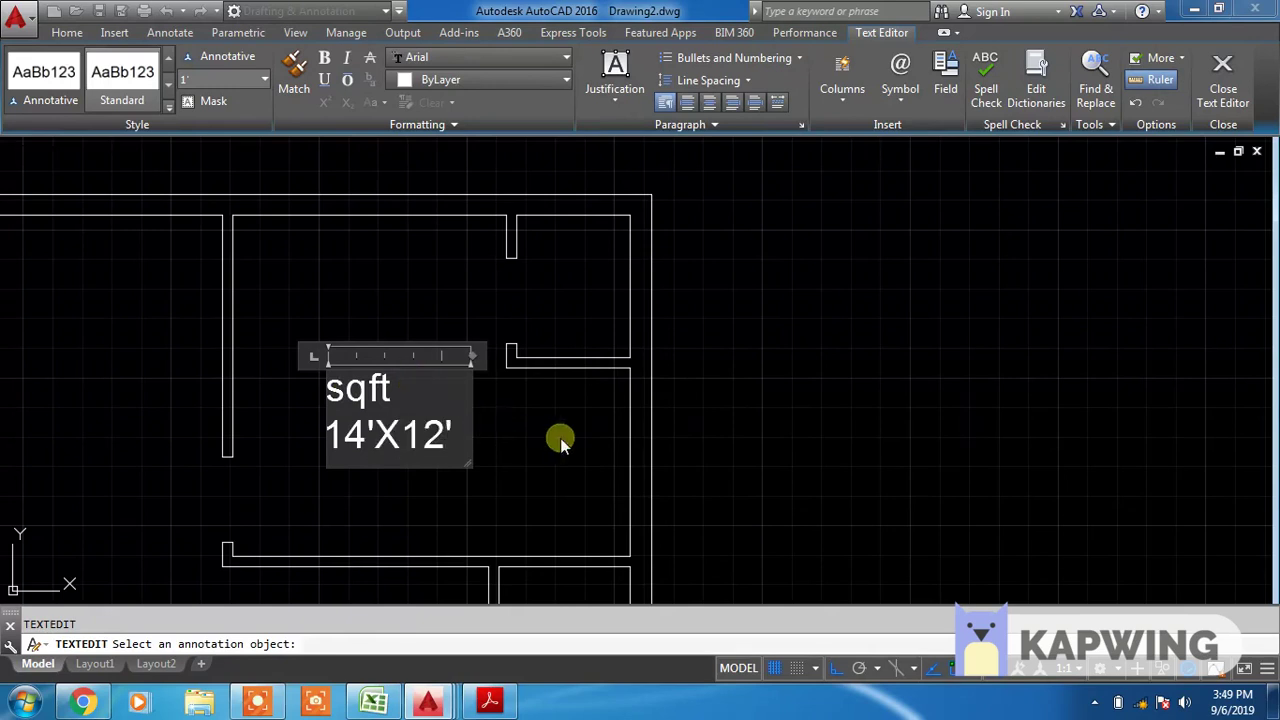
pyautogui.click(560, 442)
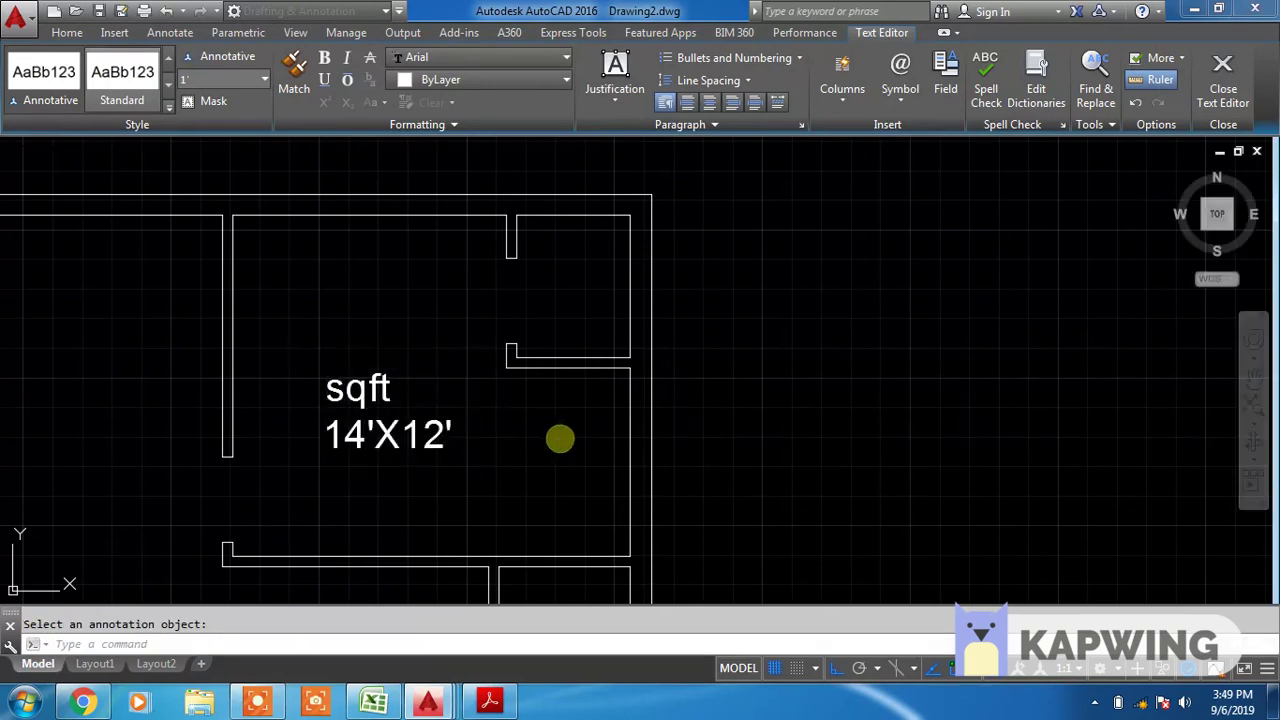
pyautogui.scroll(-4, 556, 446)
pyautogui.press('Escape')
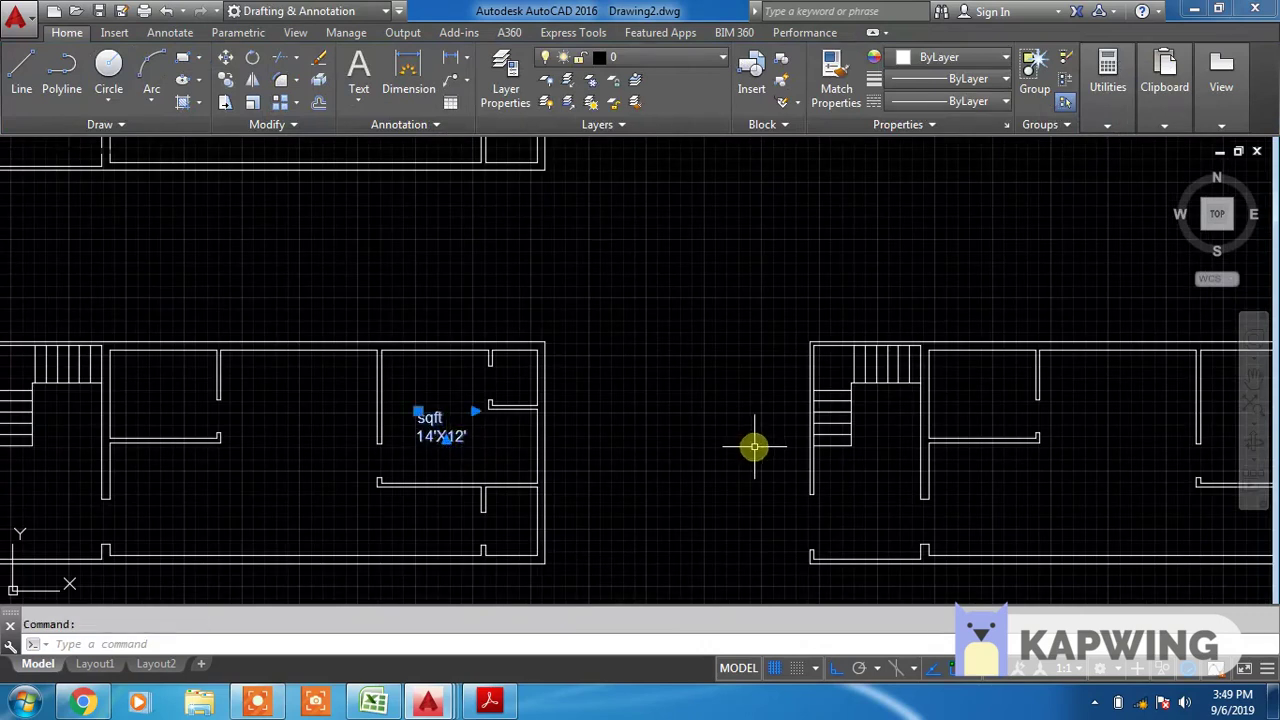
# Start copying the two-line sqft / 14'X12' label, picking a base point beside it
pyautogui.write('o')
pyautogui.press('Return')
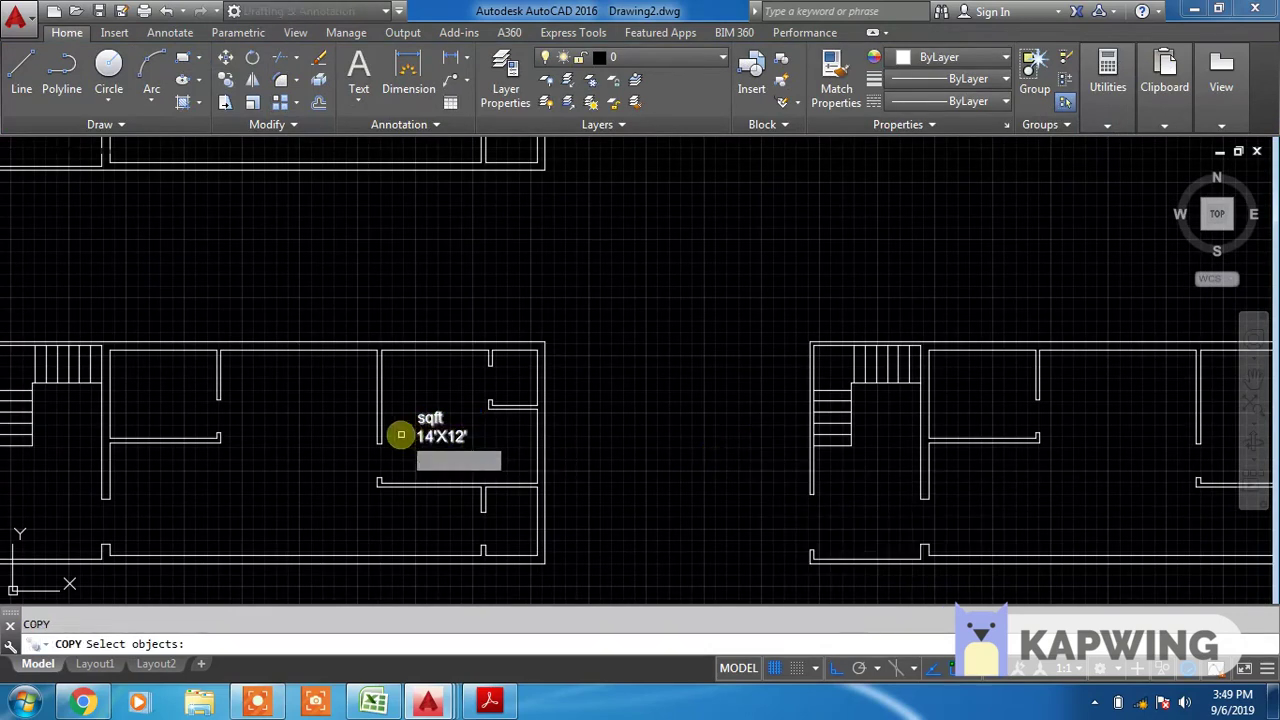
pyautogui.click(458, 443)
pyautogui.click(428, 434)
pyautogui.press('Return')
pyautogui.click(428, 444)
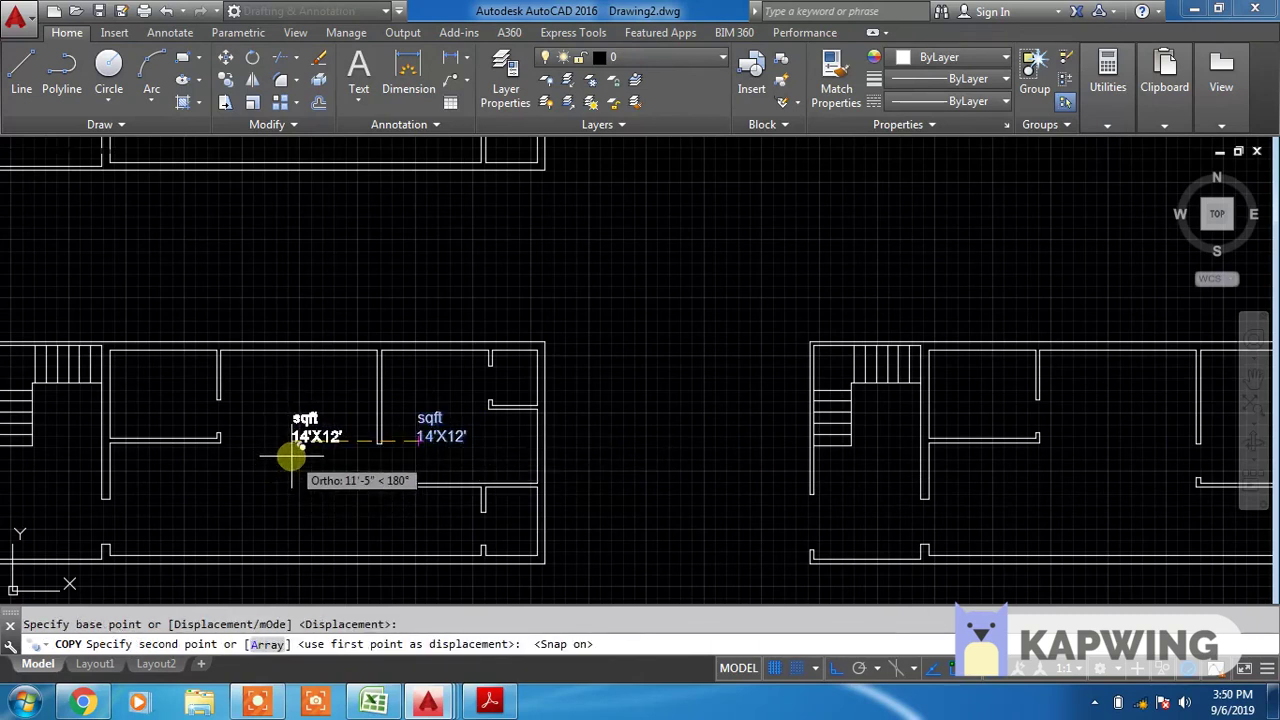
# With Ortho off, drop label copies into the lower, left, lower-small and upper-small rooms
pyautogui.press('F8')
pyautogui.click(278, 494)
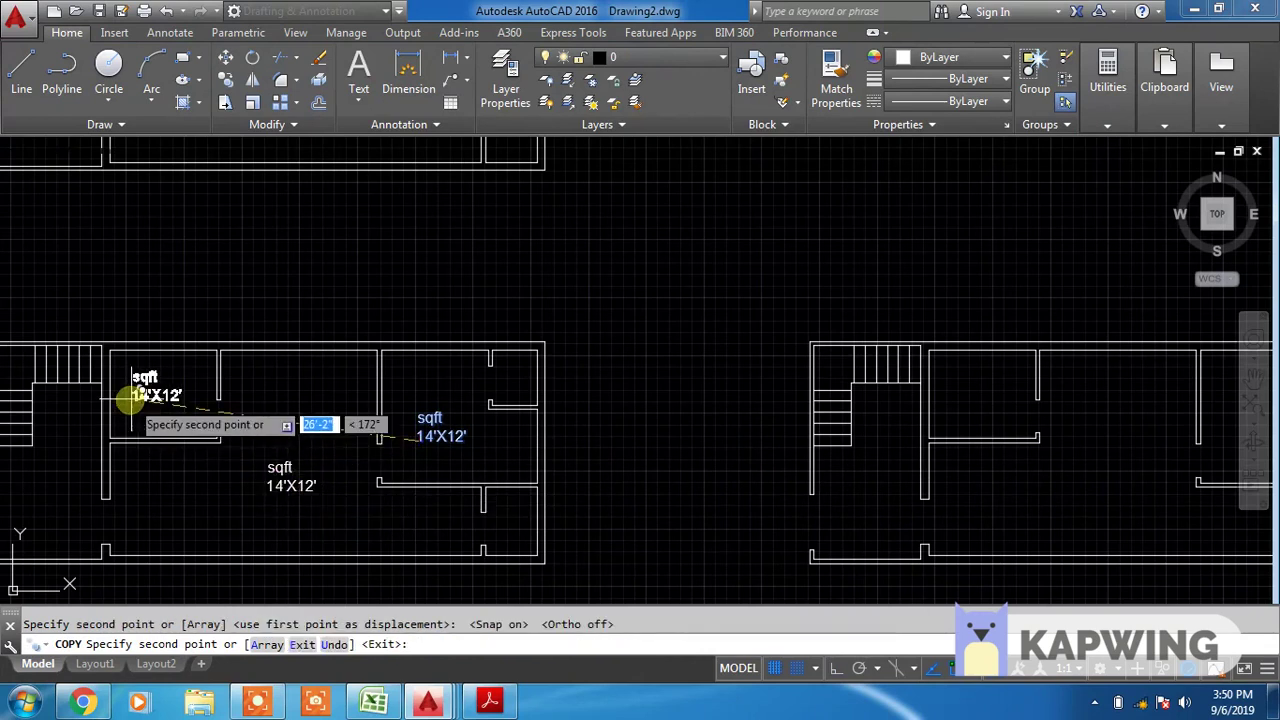
pyautogui.click(135, 398)
pyautogui.scroll(2, 486, 543)
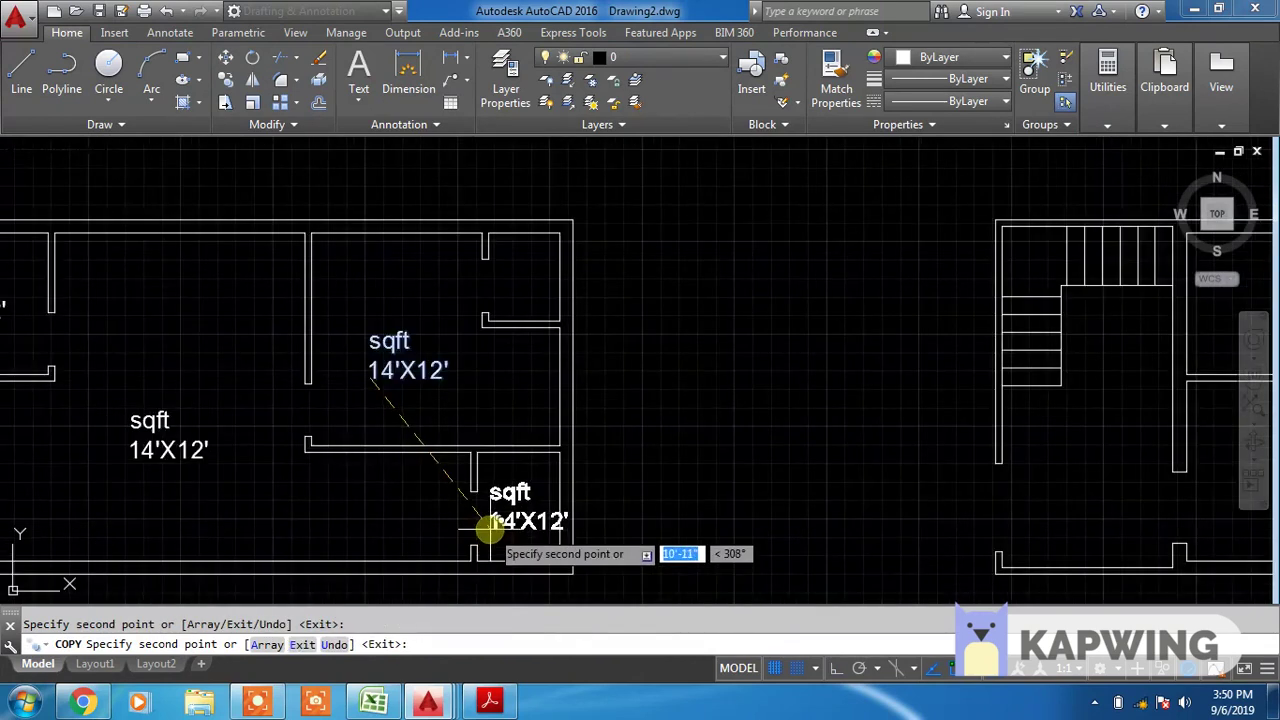
pyautogui.scroll(2, 490, 530)
pyautogui.click(478, 521)
pyautogui.scroll(-2, 478, 521)
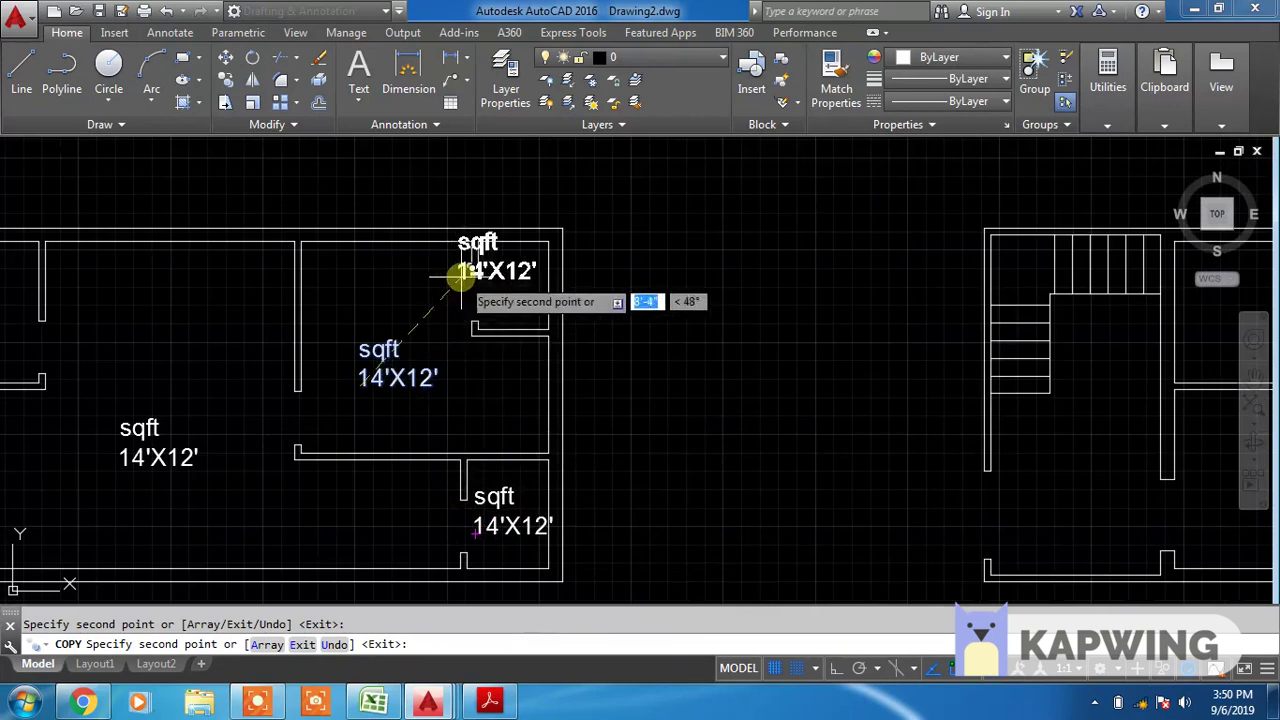
pyautogui.scroll(2, 461, 277)
pyautogui.click(479, 315)
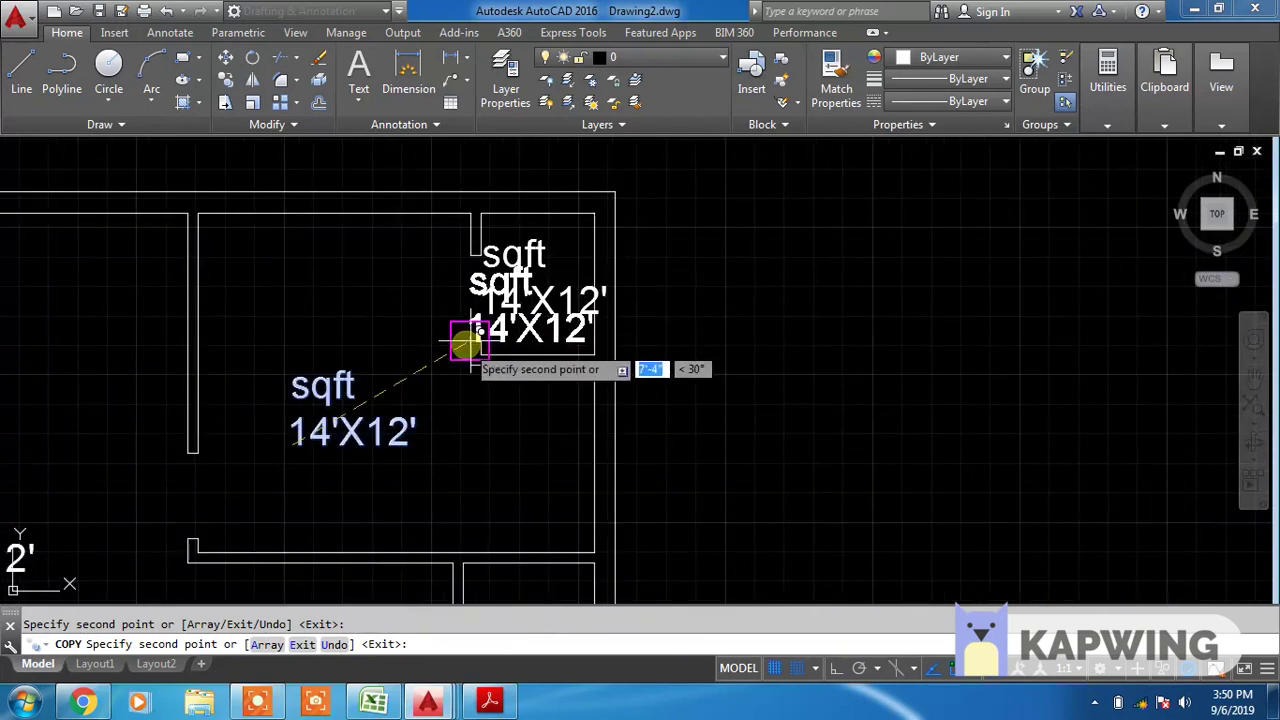
pyautogui.press('Escape')
pyautogui.click(510, 280)
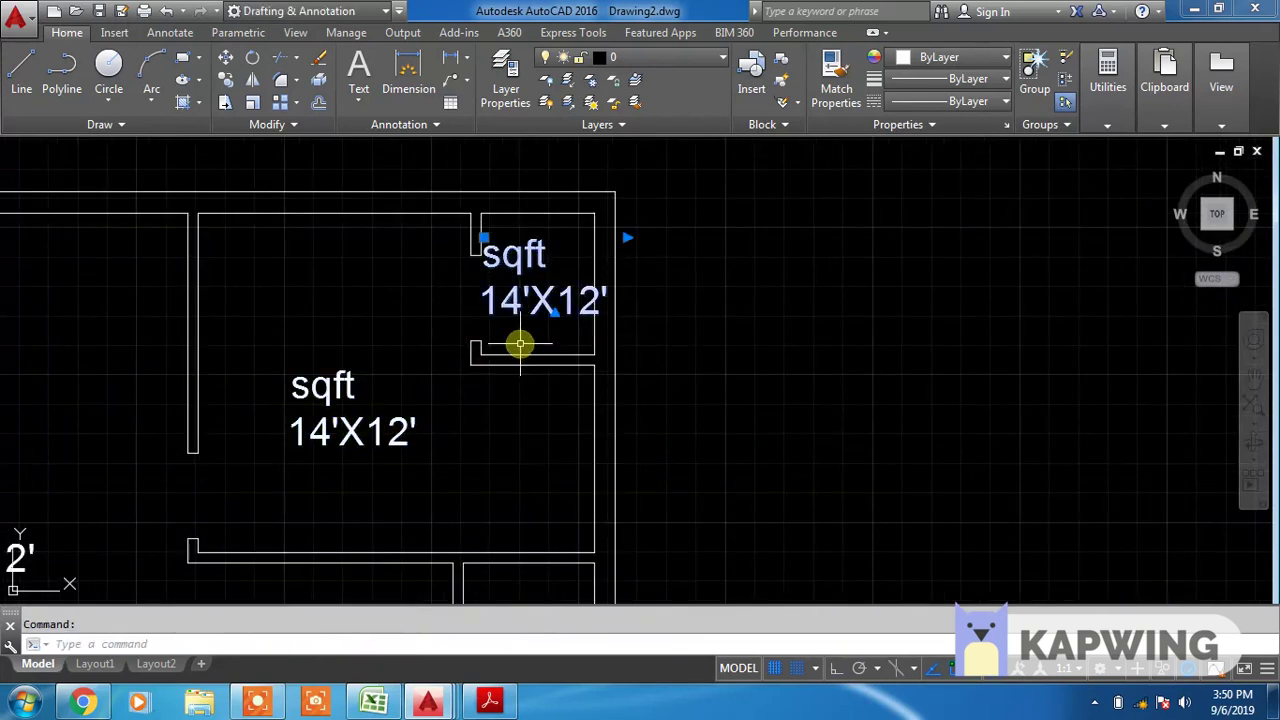
pyautogui.write('SC')
pyautogui.press('Return')
# Scale the upper small room's label by 0.5 around a point near it
pyautogui.click(545, 284)
pyautogui.click(540, 300)
pyautogui.press('Return')
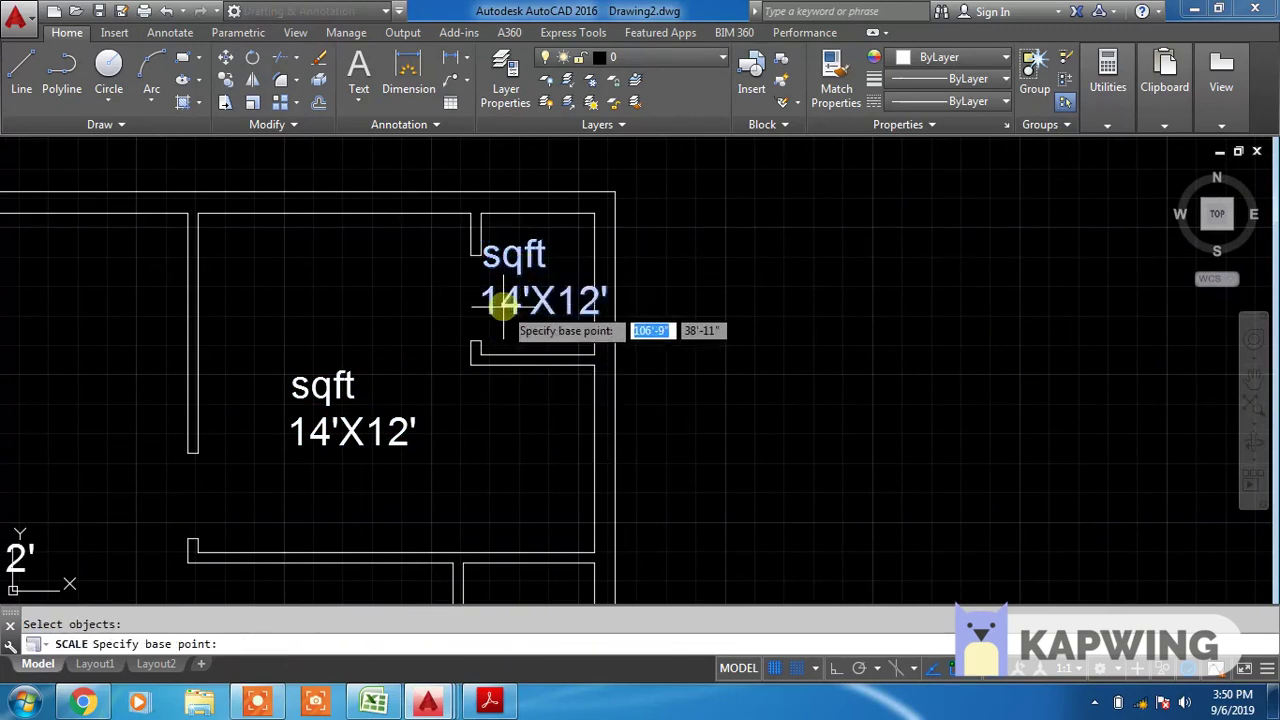
pyautogui.click(488, 302)
pyautogui.write('0.5')
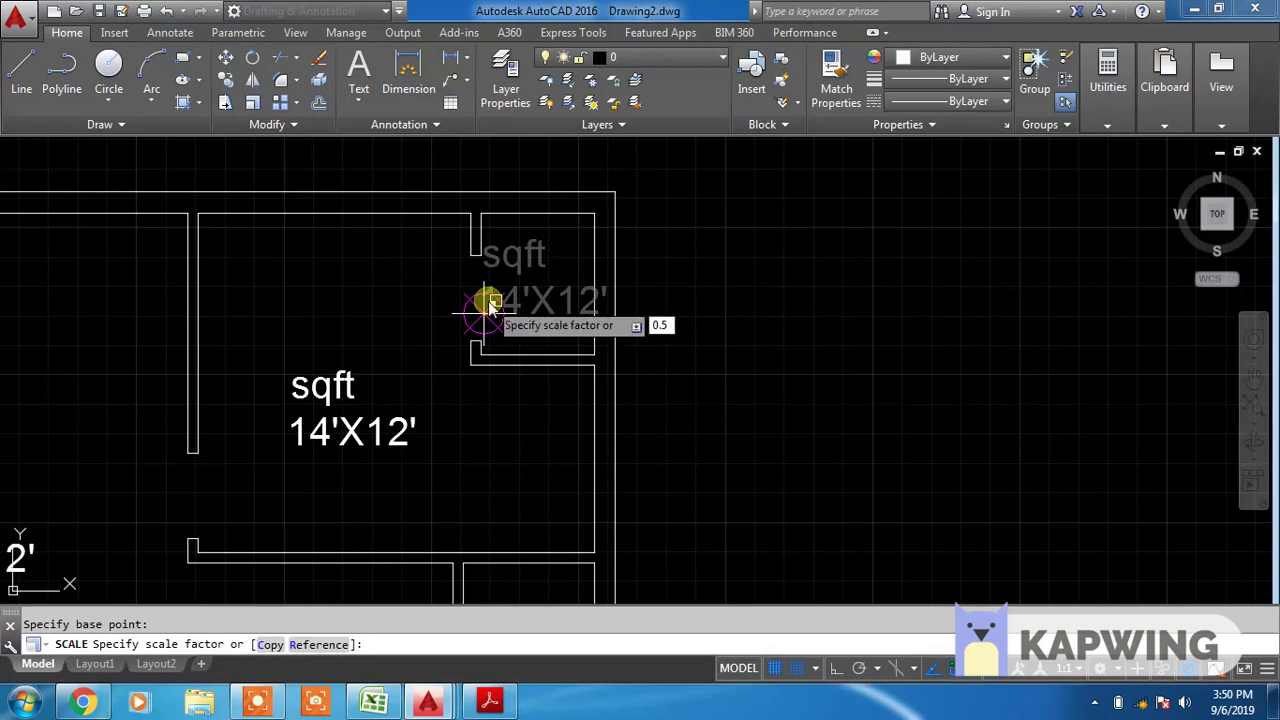
pyautogui.press('Return')
# Scale the lower small room's label by 0.5 from its lower-left corner
pyautogui.moveTo(508, 400); pyautogui.dragTo(546, 152, button='middle')
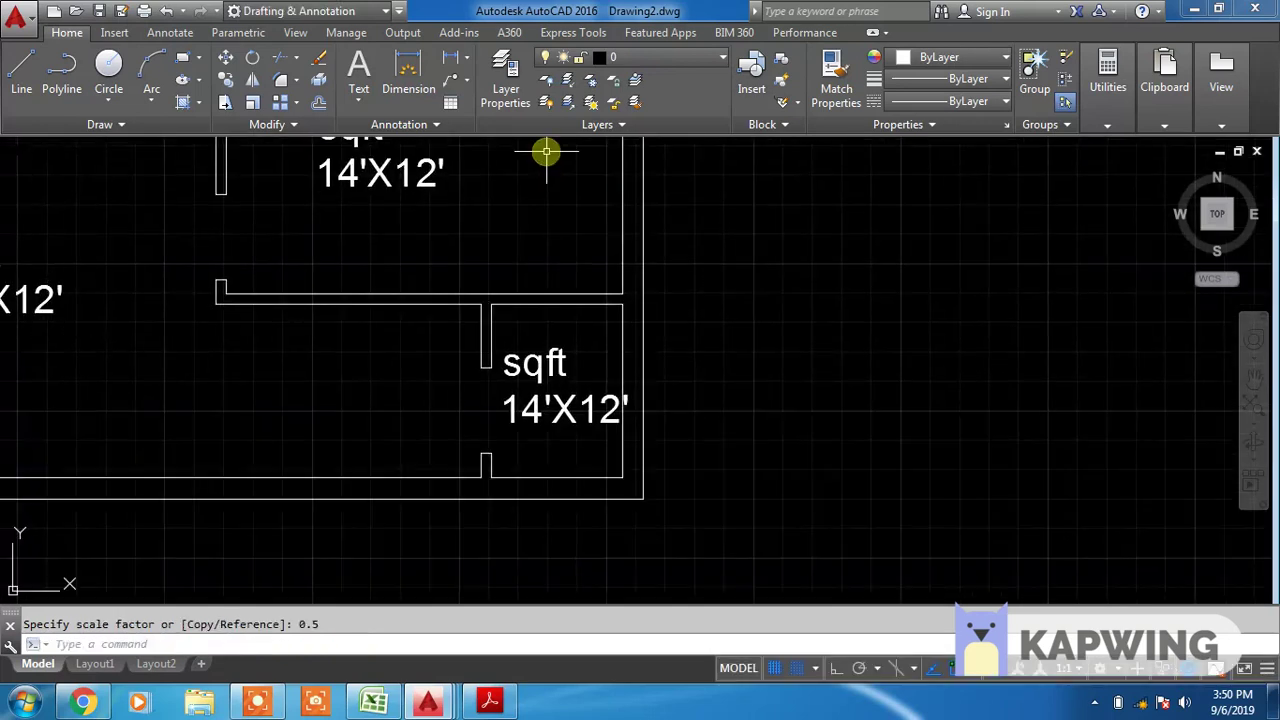
pyautogui.press('Return')
pyautogui.click(578, 412)
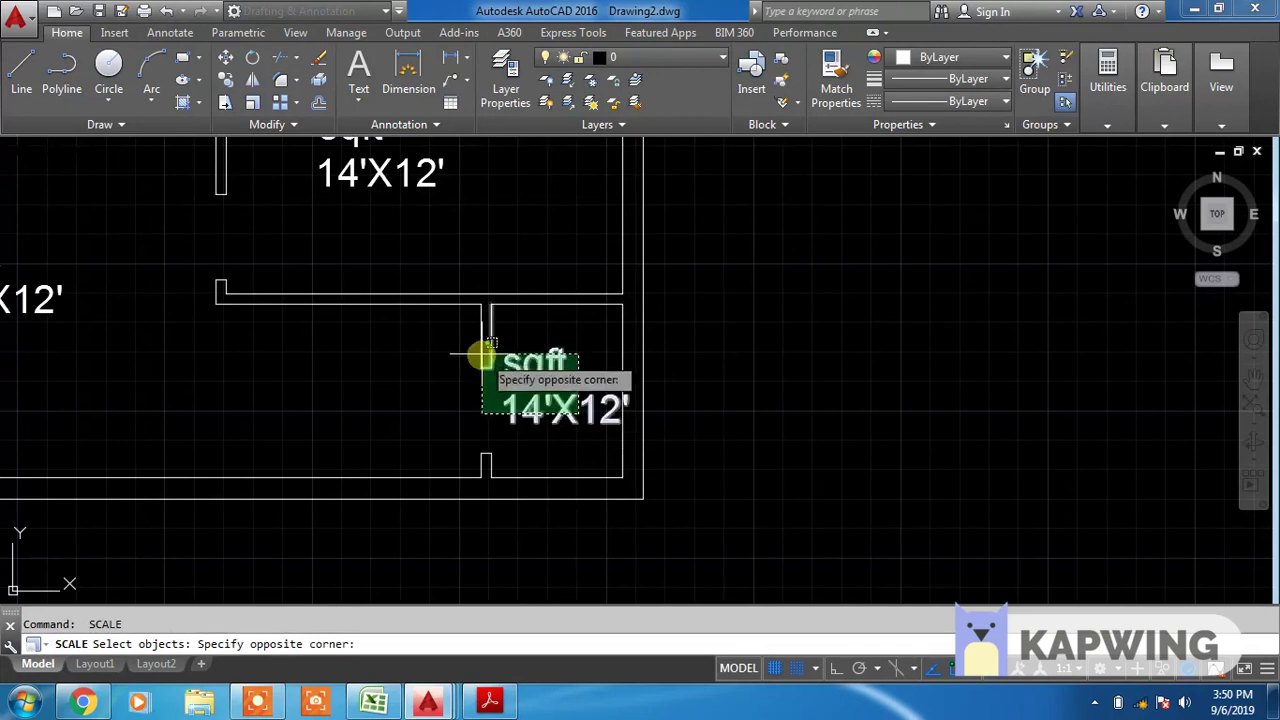
pyautogui.click(506, 369)
pyautogui.press('Return')
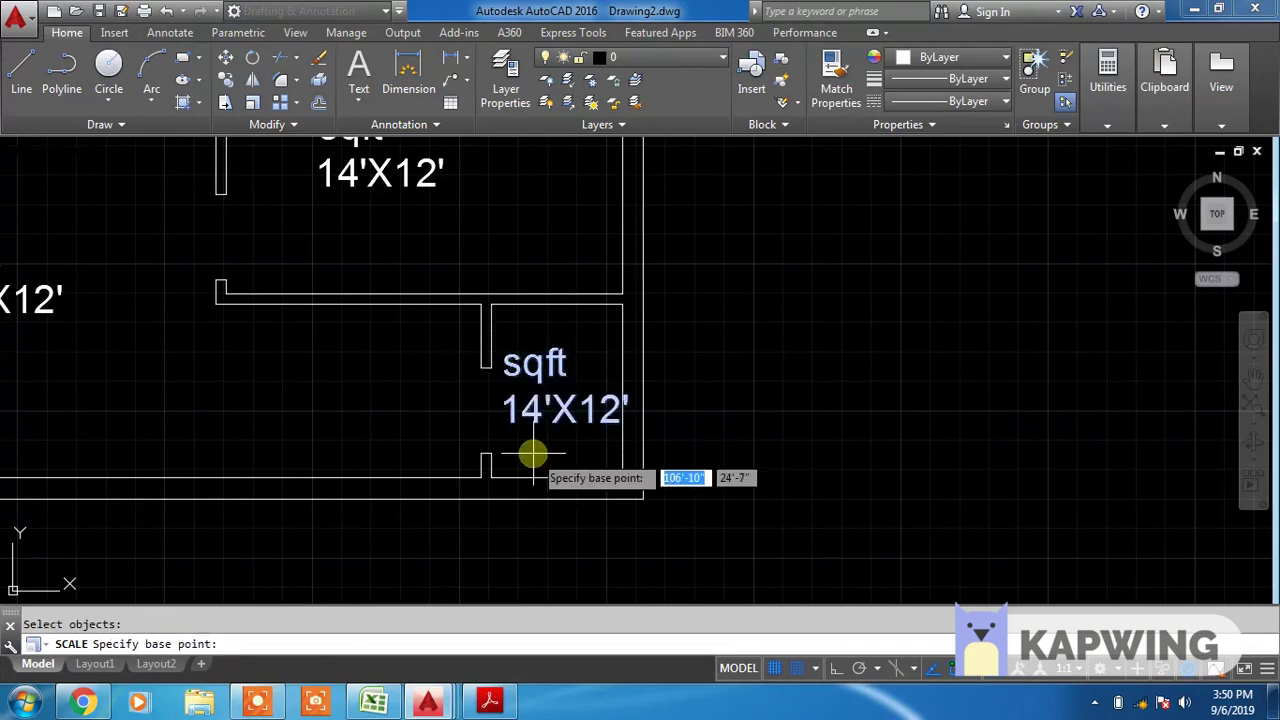
pyautogui.click(505, 424)
pyautogui.write('0.5')
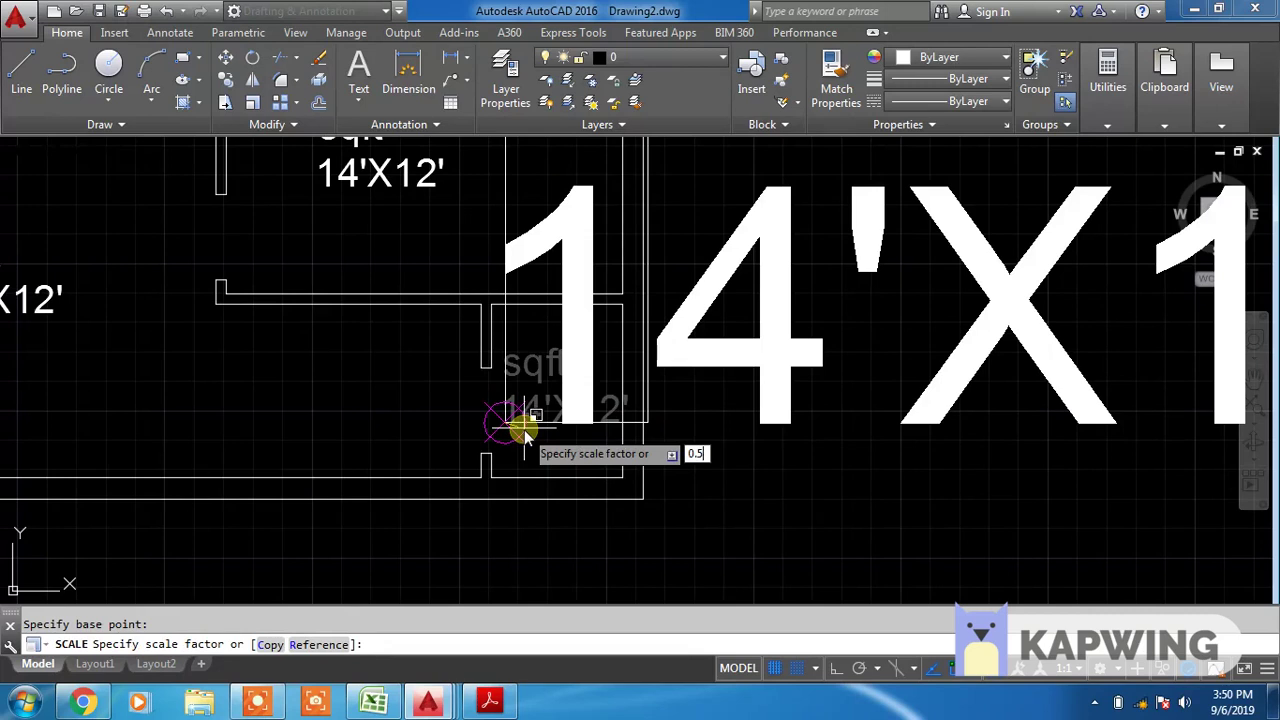
pyautogui.press('Return')
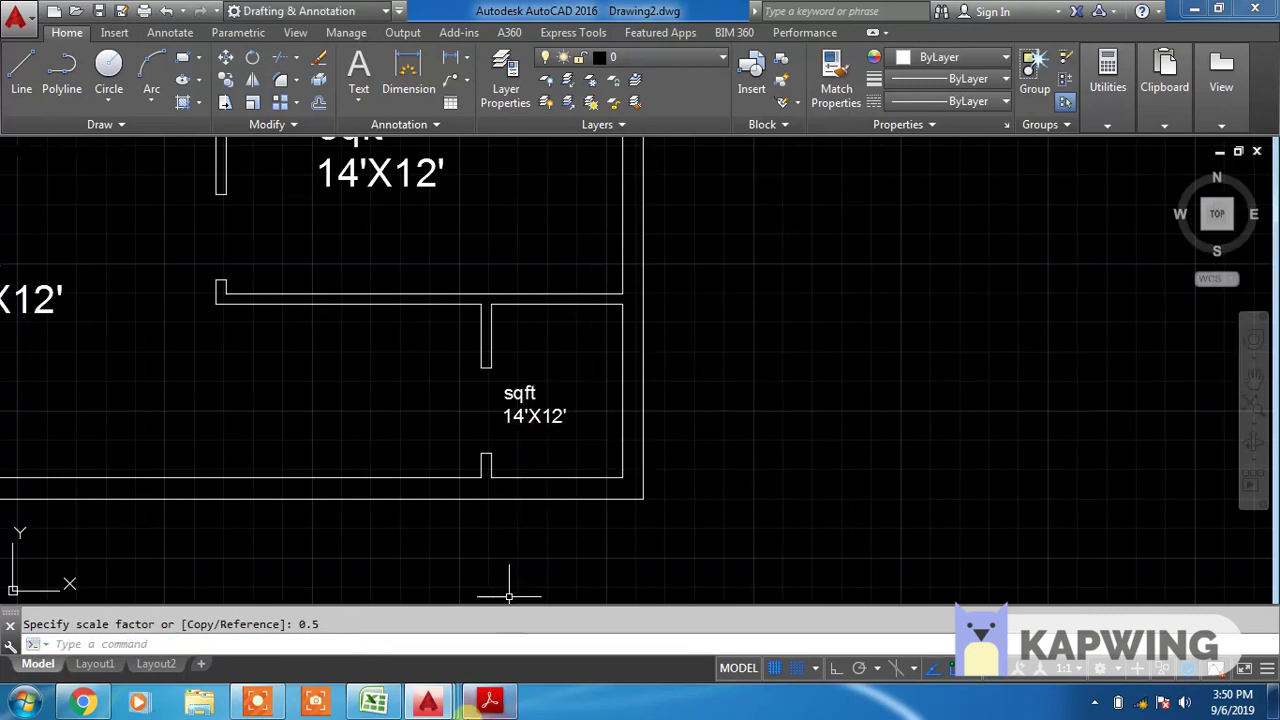
pyautogui.click(256, 705)
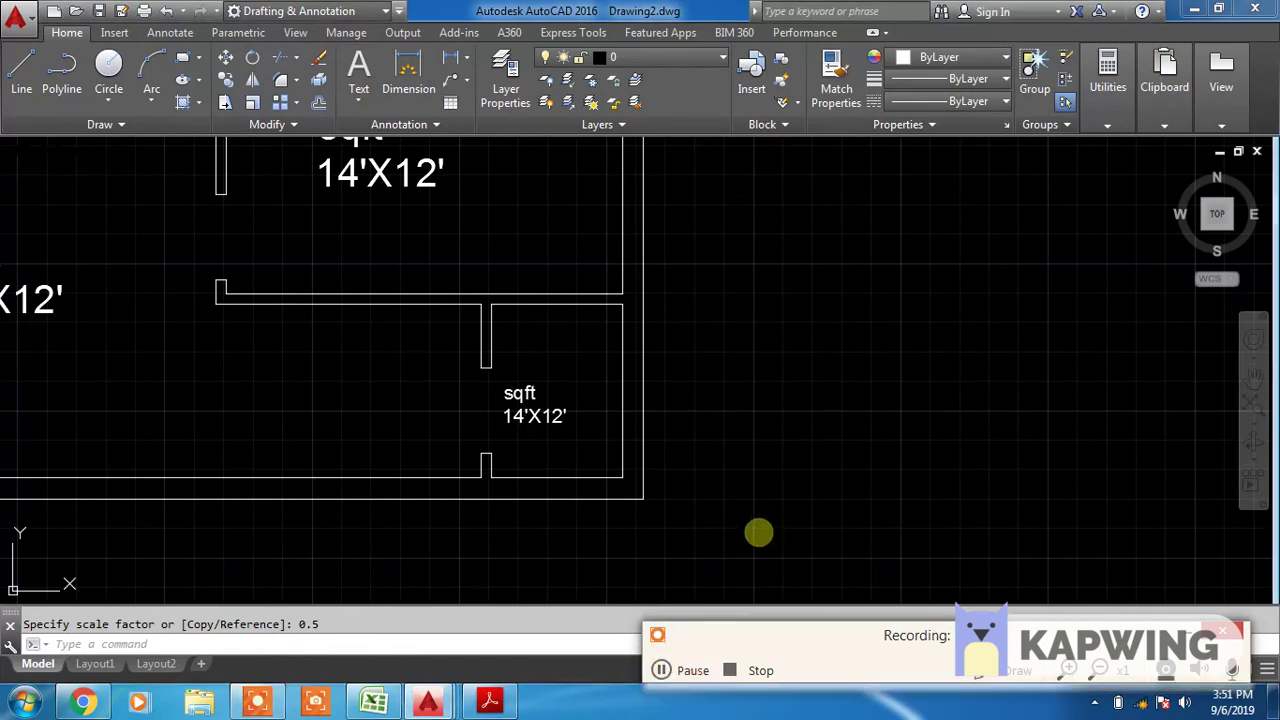
# Measure the small room's 6'-2" side and its 4'-8" wall span with DIST
pyautogui.scroll(-2, 780, 530)
pyautogui.write('i')
pyautogui.press('Return')
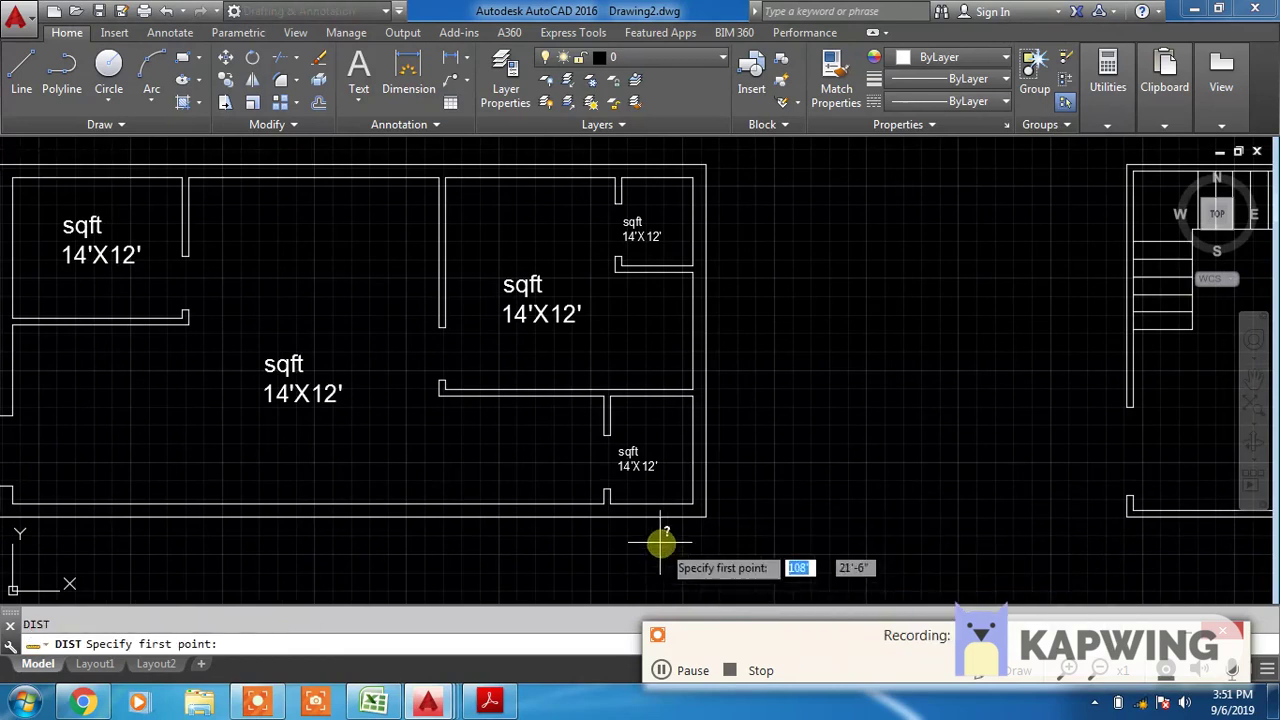
pyautogui.click(692, 505)
pyautogui.click(692, 391)
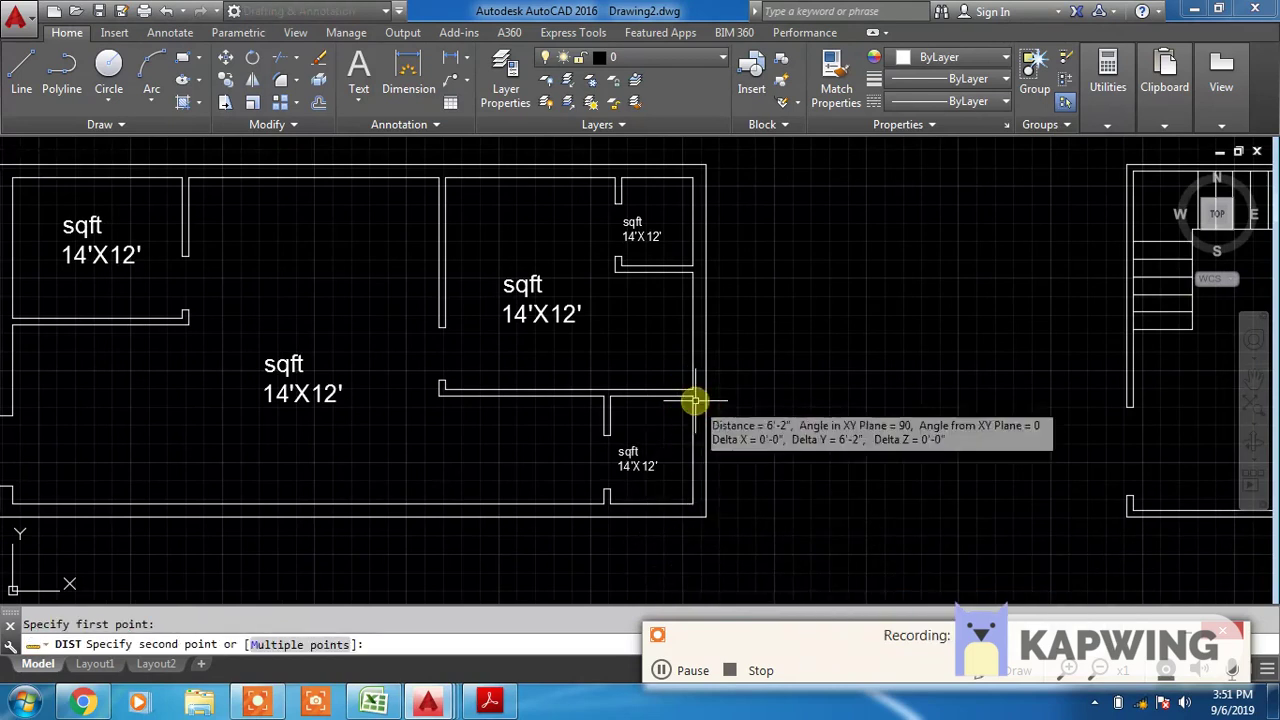
pyautogui.click(674, 674)
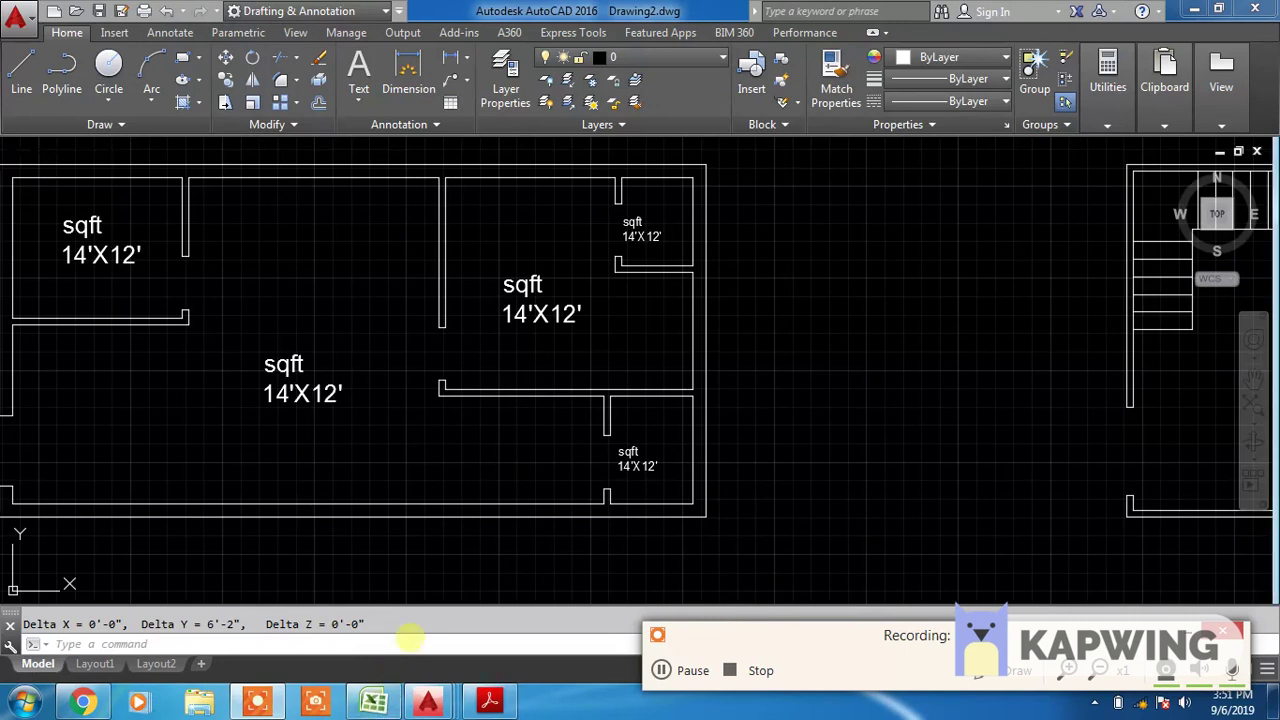
pyautogui.write('dist')
pyautogui.press('Return')
pyautogui.scroll(3, 708, 478)
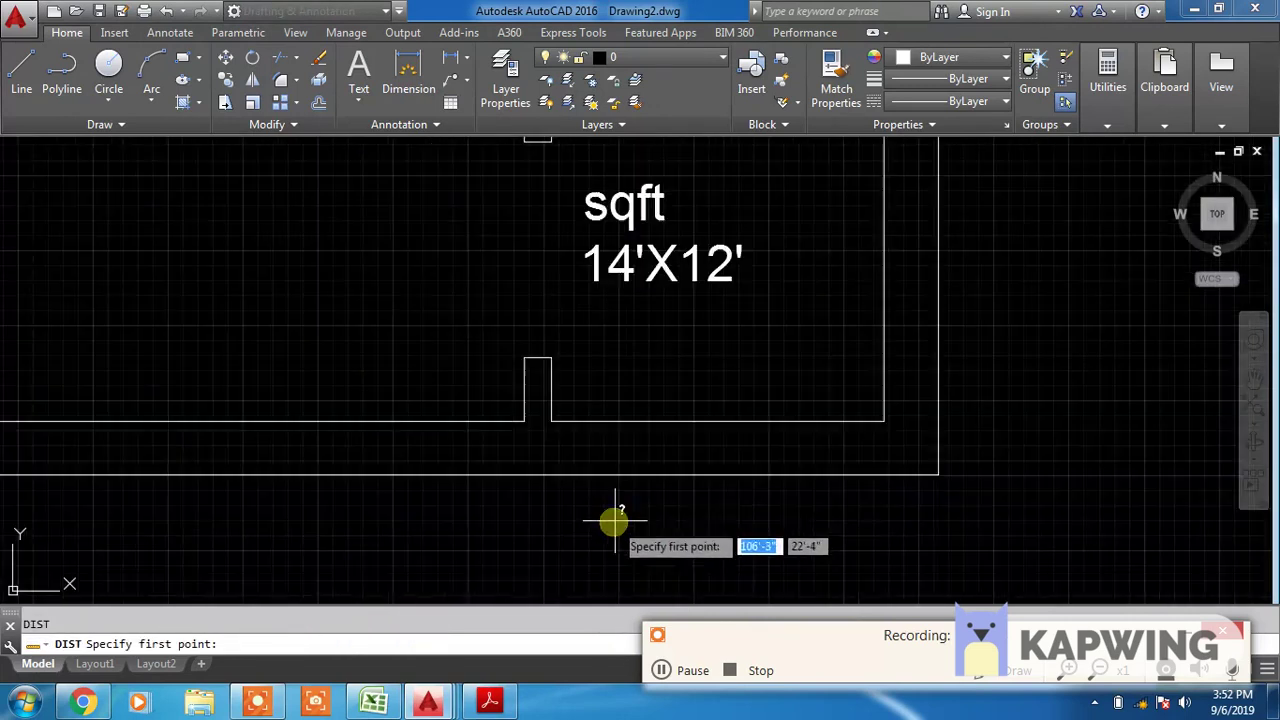
pyautogui.click(548, 418)
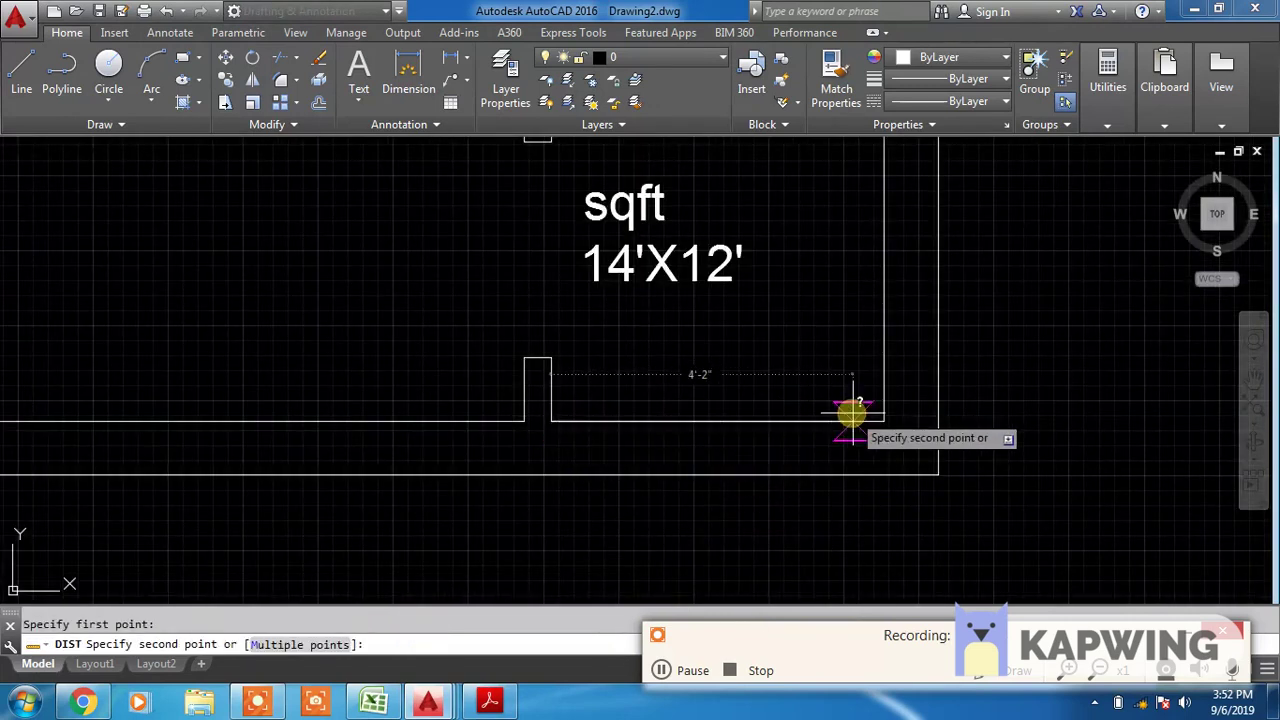
pyautogui.click(882, 420)
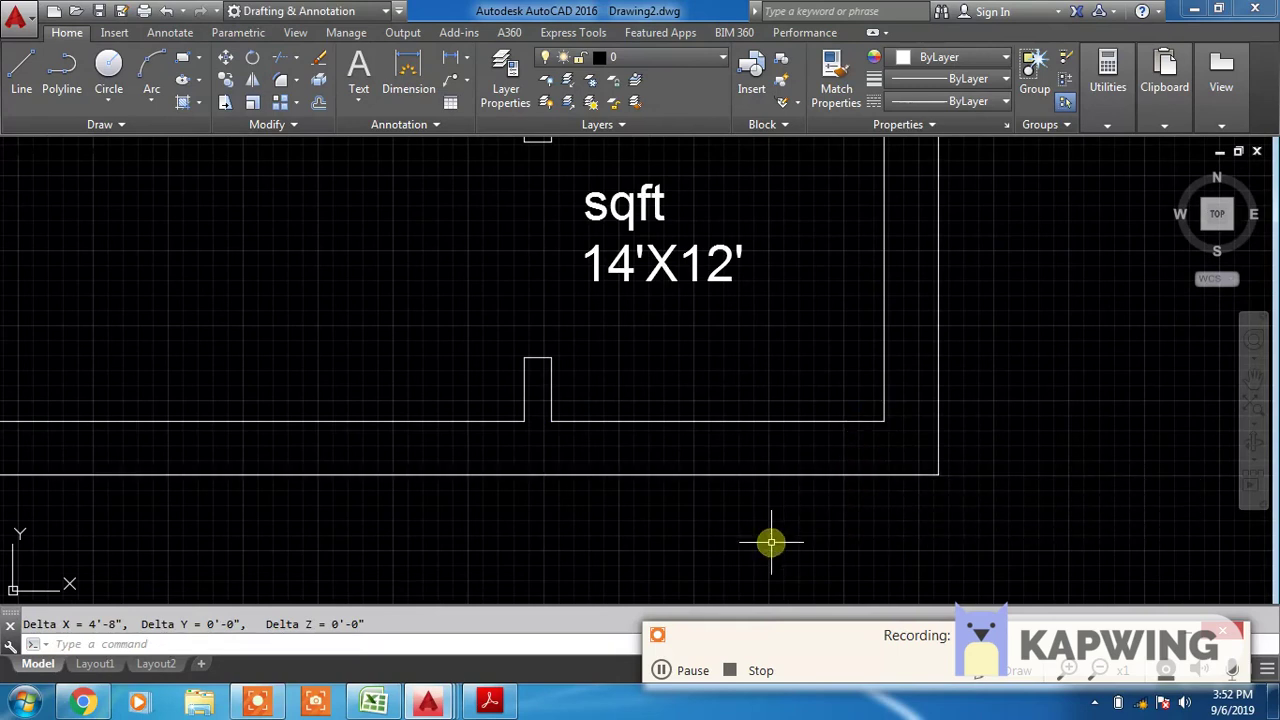
# Open the small room's label for editing to replace its 14'X12' dimensions
pyautogui.scroll(-2, 771, 543)
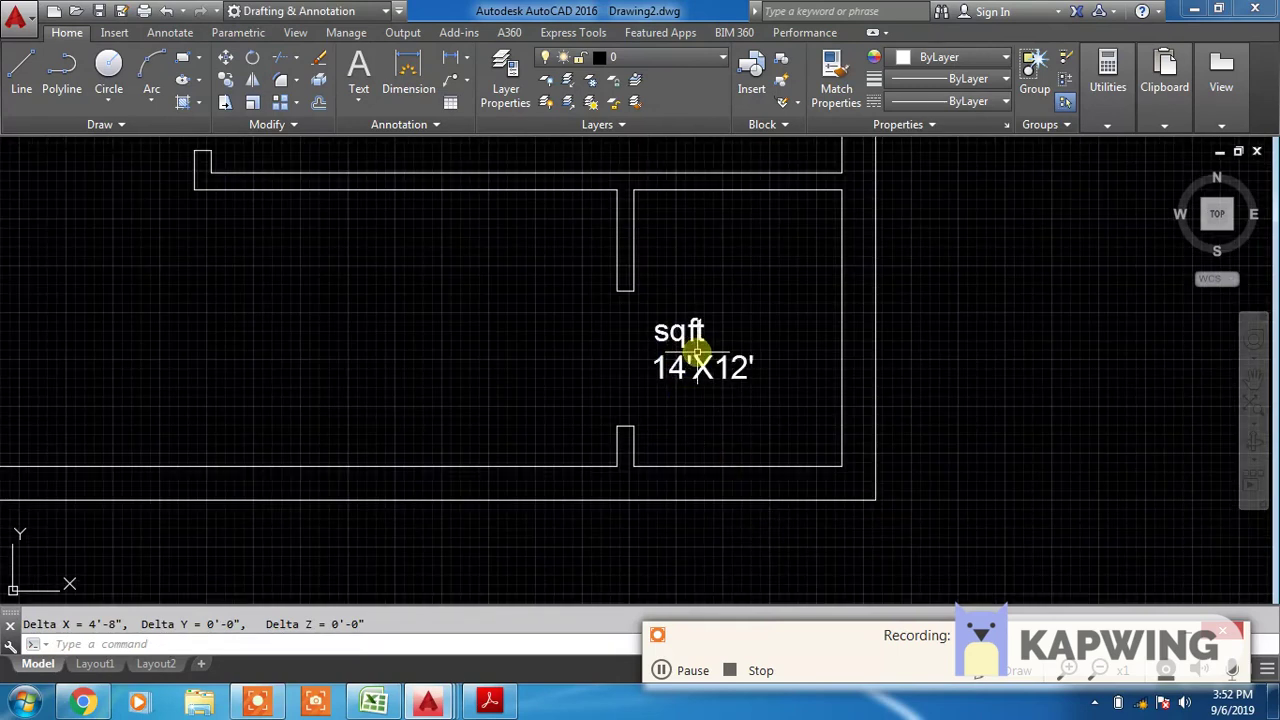
pyautogui.write('ED')
pyautogui.press('Return')
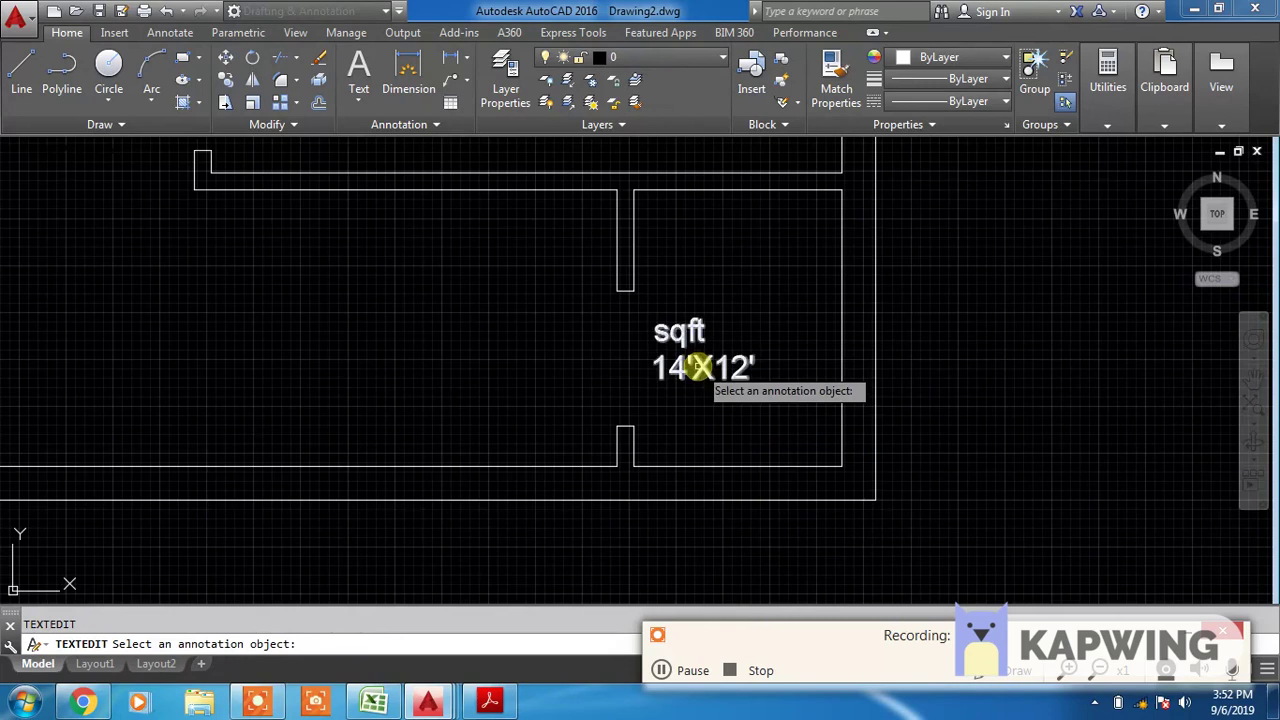
pyautogui.click(699, 368)
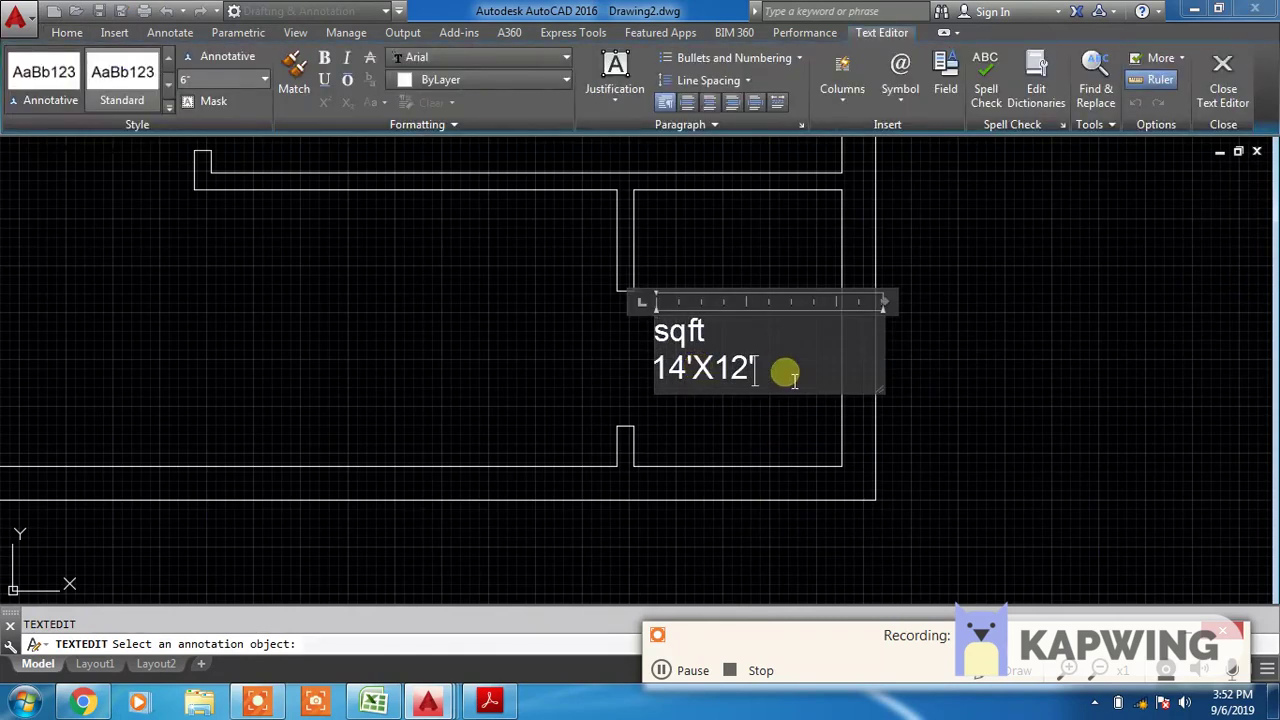
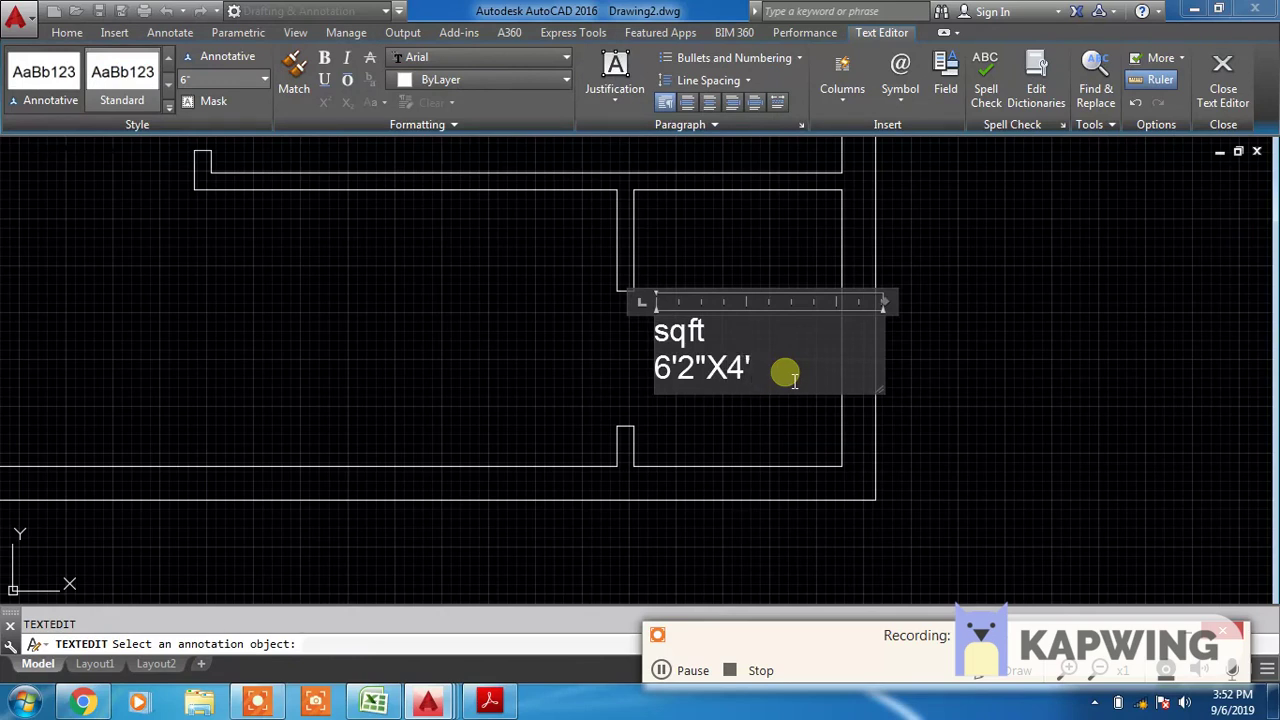
# Finish the lower small room's 6'2"X4'8" label and bring the other rooms into view
pyautogui.click(966, 409)
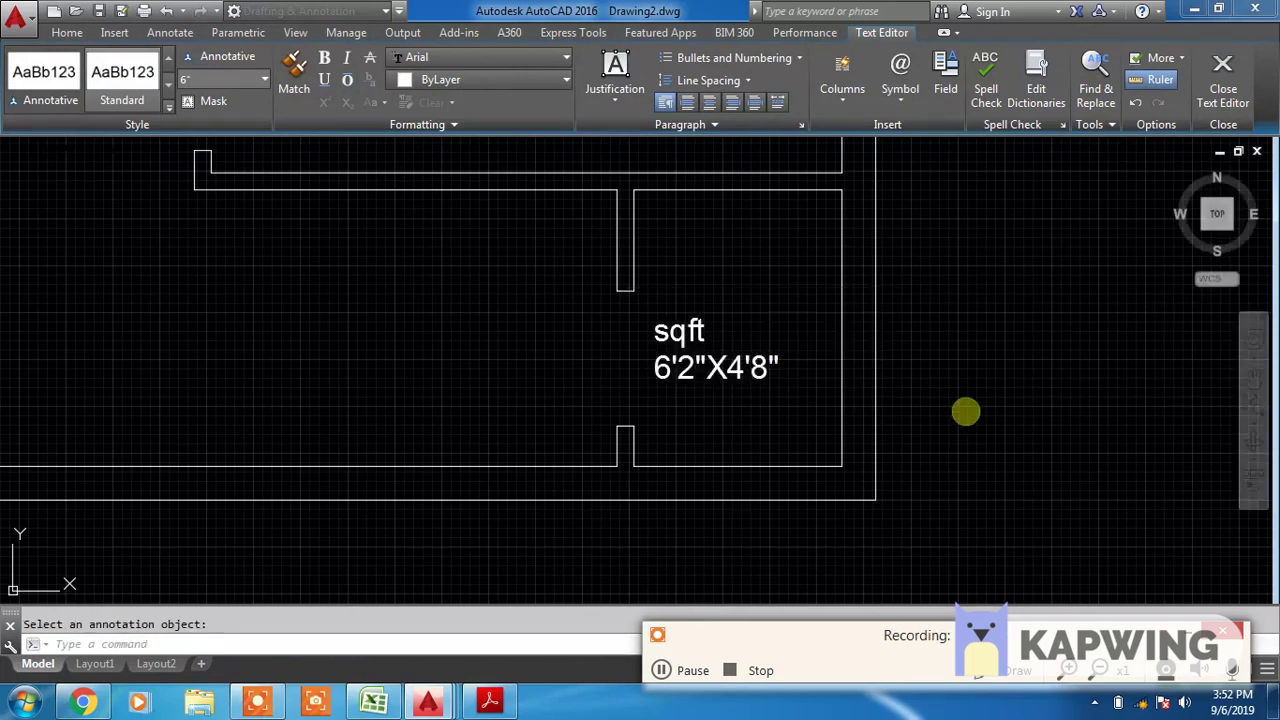
pyautogui.scroll(-3, 914, 423)
pyautogui.moveTo(914, 423); pyautogui.dragTo(914, 480, button='middle')
pyautogui.moveTo(777, 249); pyautogui.dragTo(762, 379, button='middle')
pyautogui.scroll(-2, 762, 379)
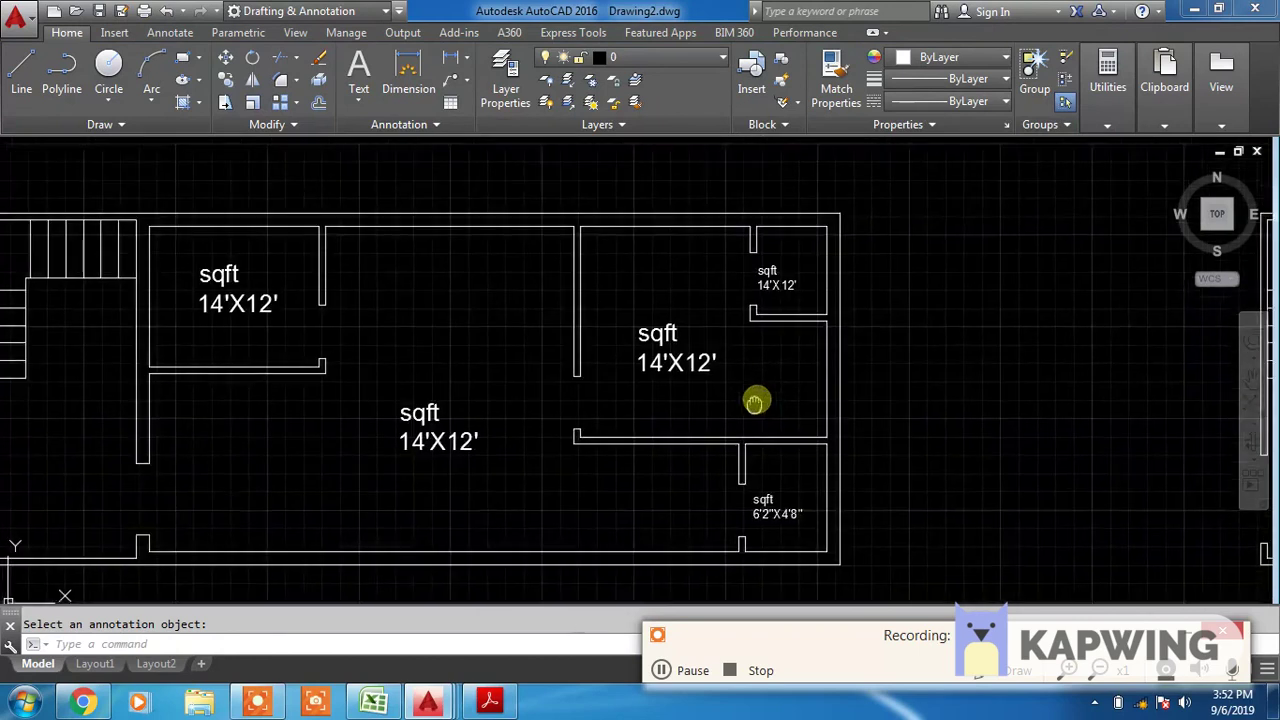
pyautogui.scroll(2, 780, 311)
# Measure the top-right small room with DIST: 5' deep and 4' wide
pyautogui.write('ist')
pyautogui.press('Return')
pyautogui.click(820, 403)
pyautogui.click(820, 266)
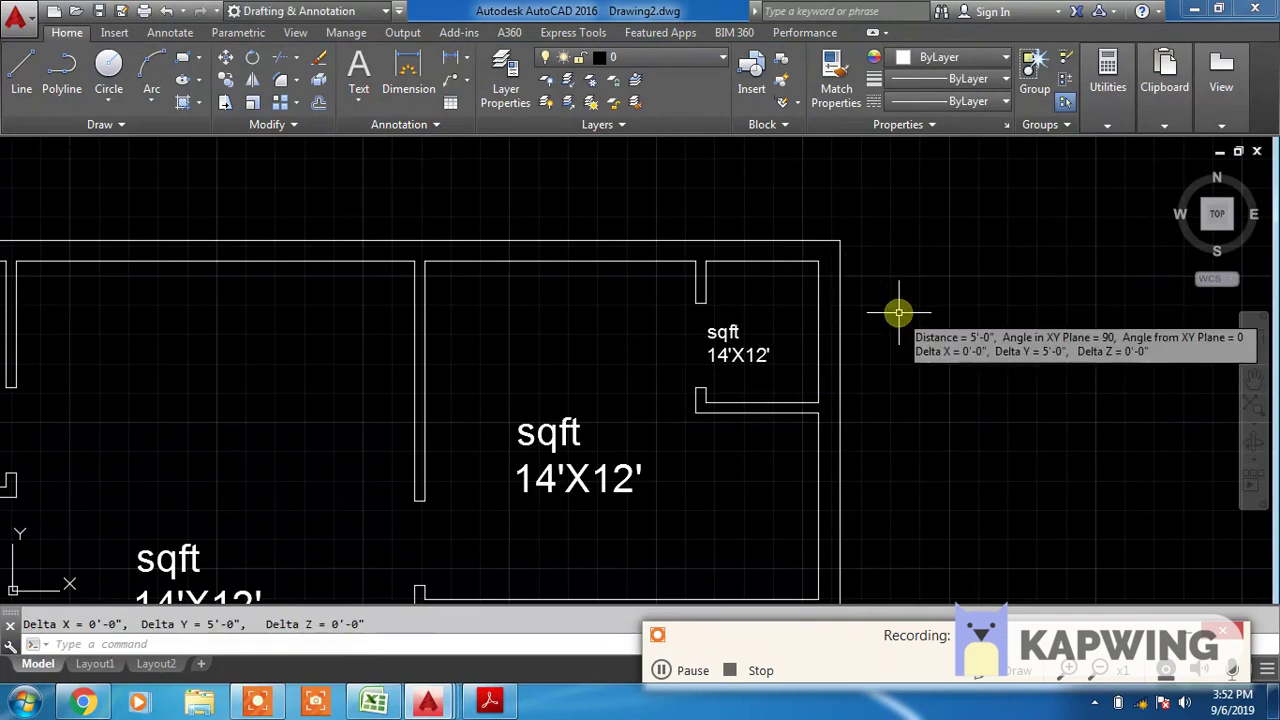
pyautogui.write('i')
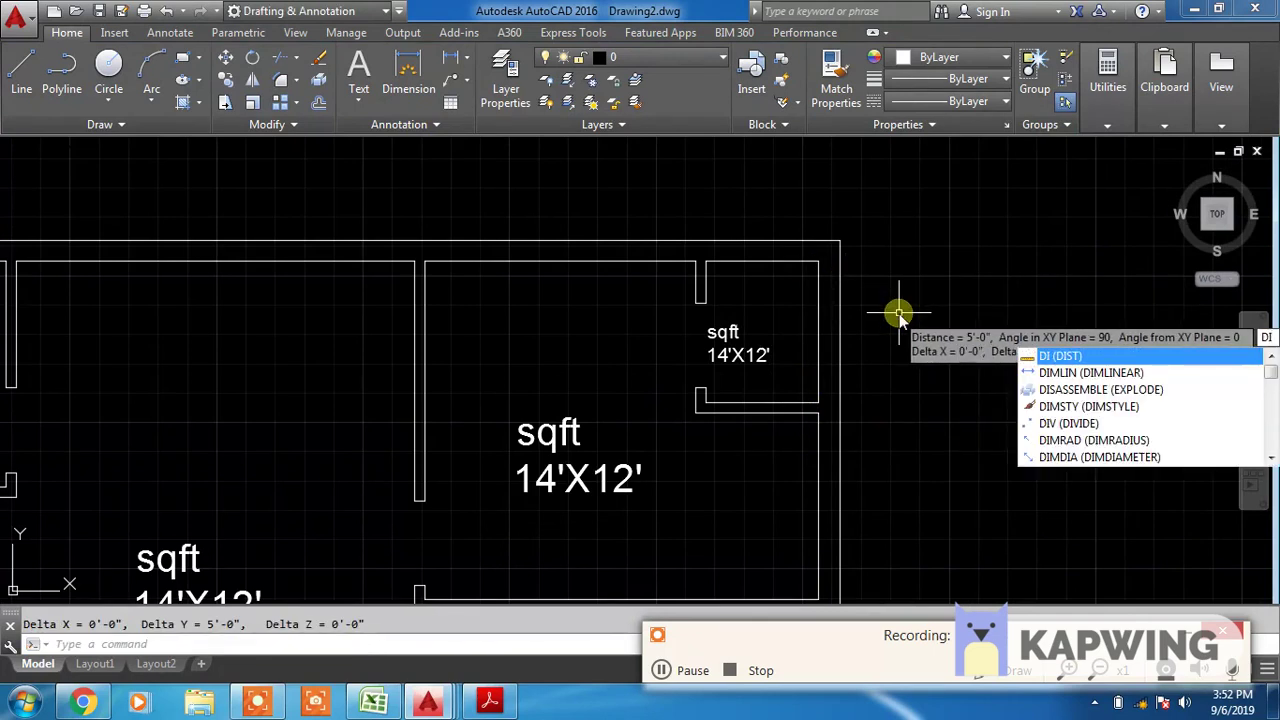
pyautogui.press('Return')
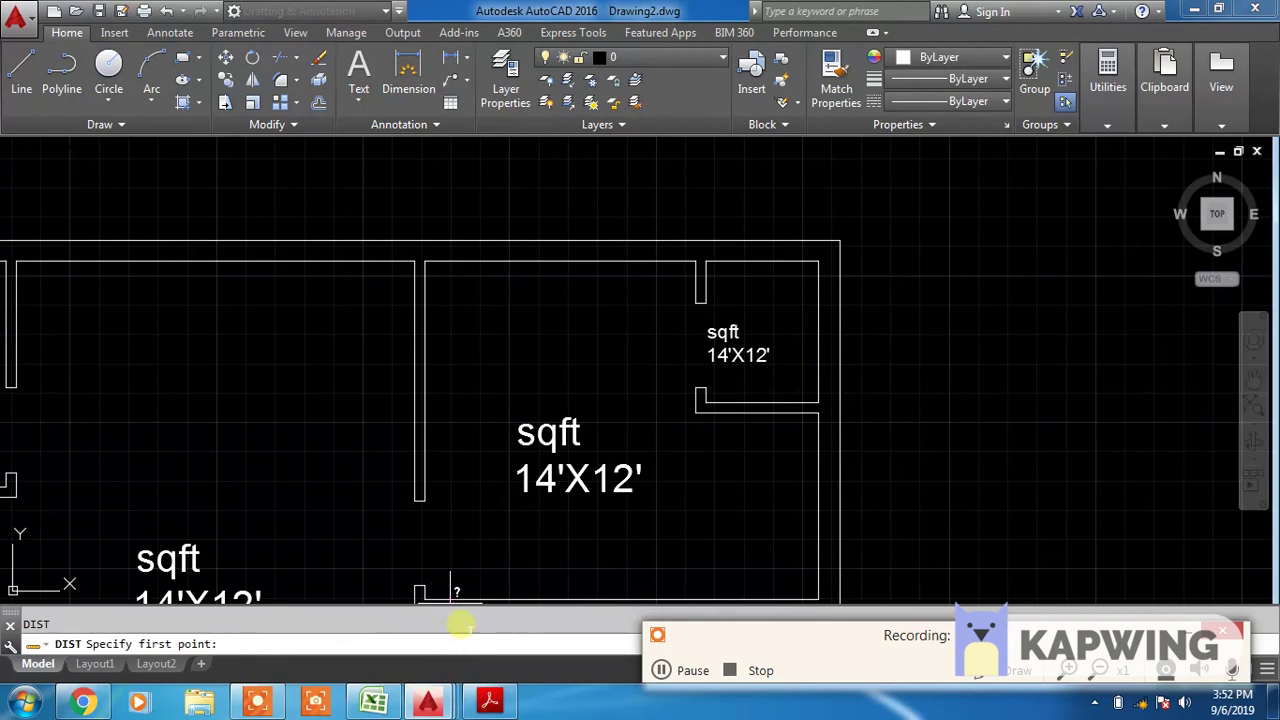
pyautogui.click(706, 264)
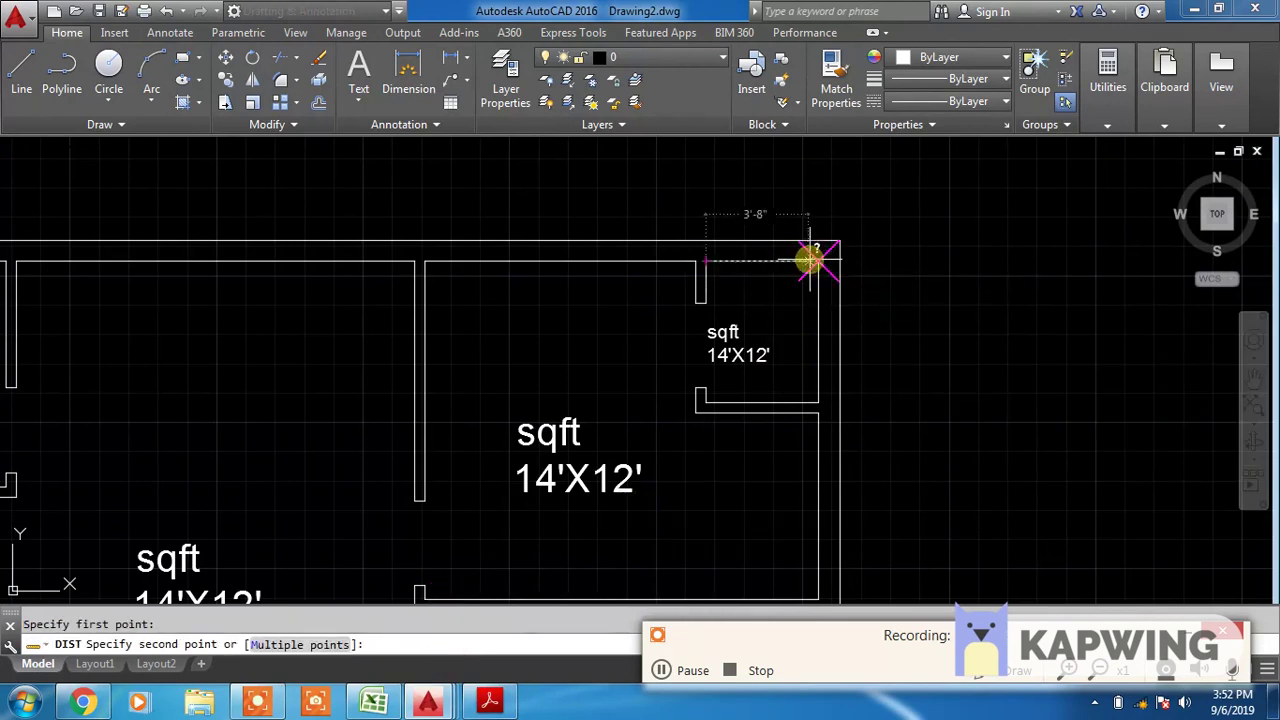
pyautogui.click(815, 260)
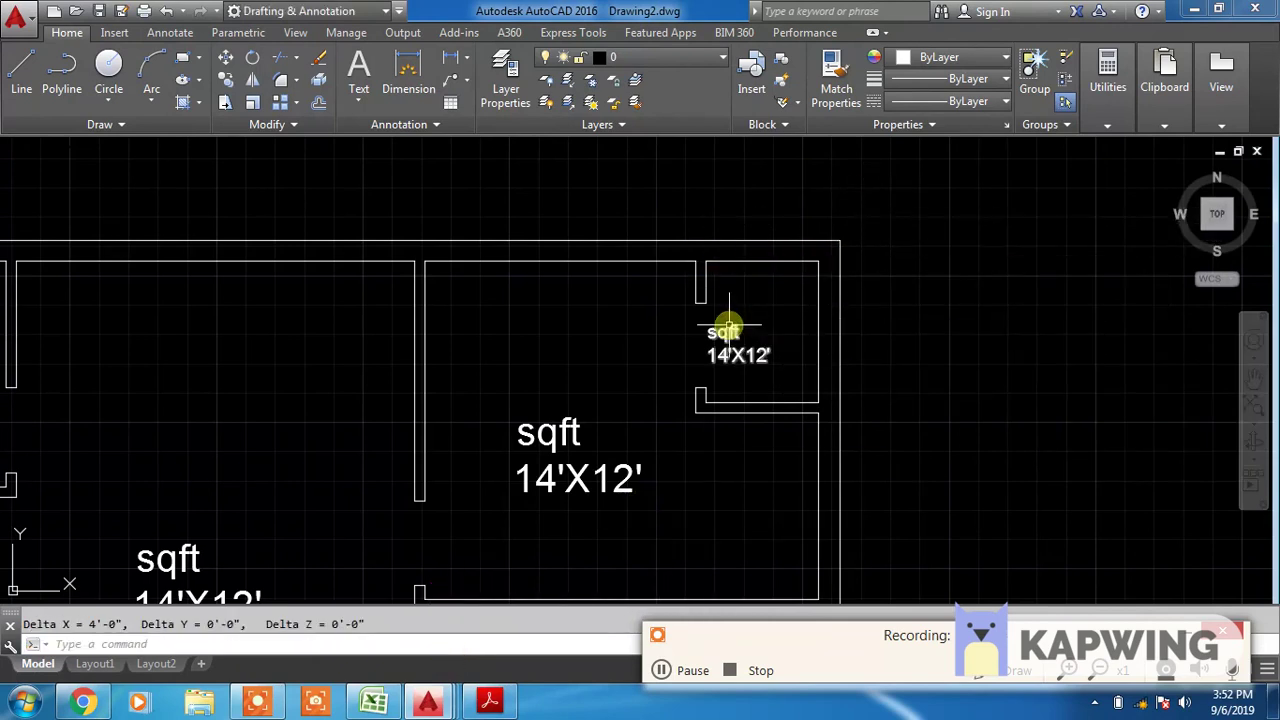
pyautogui.write('ED')
# Change the small room's label from 14'X12' to 4'X5'
pyautogui.press('Return')
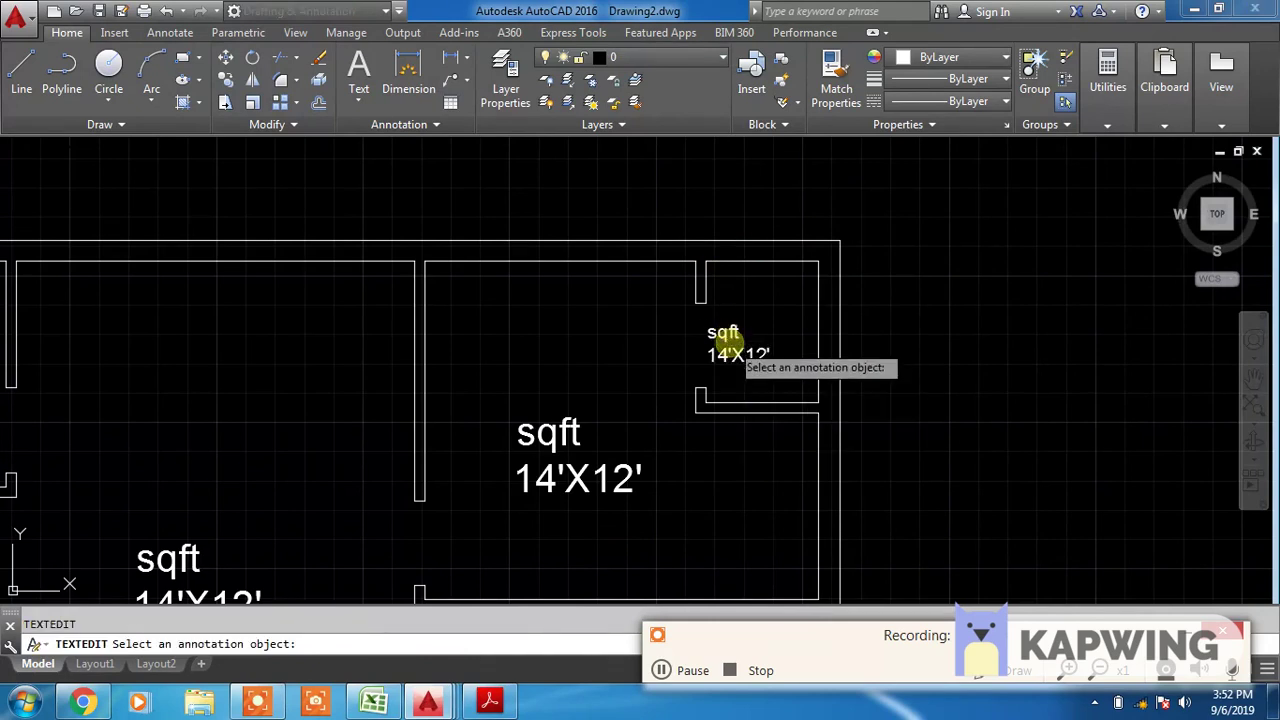
pyautogui.click(724, 332)
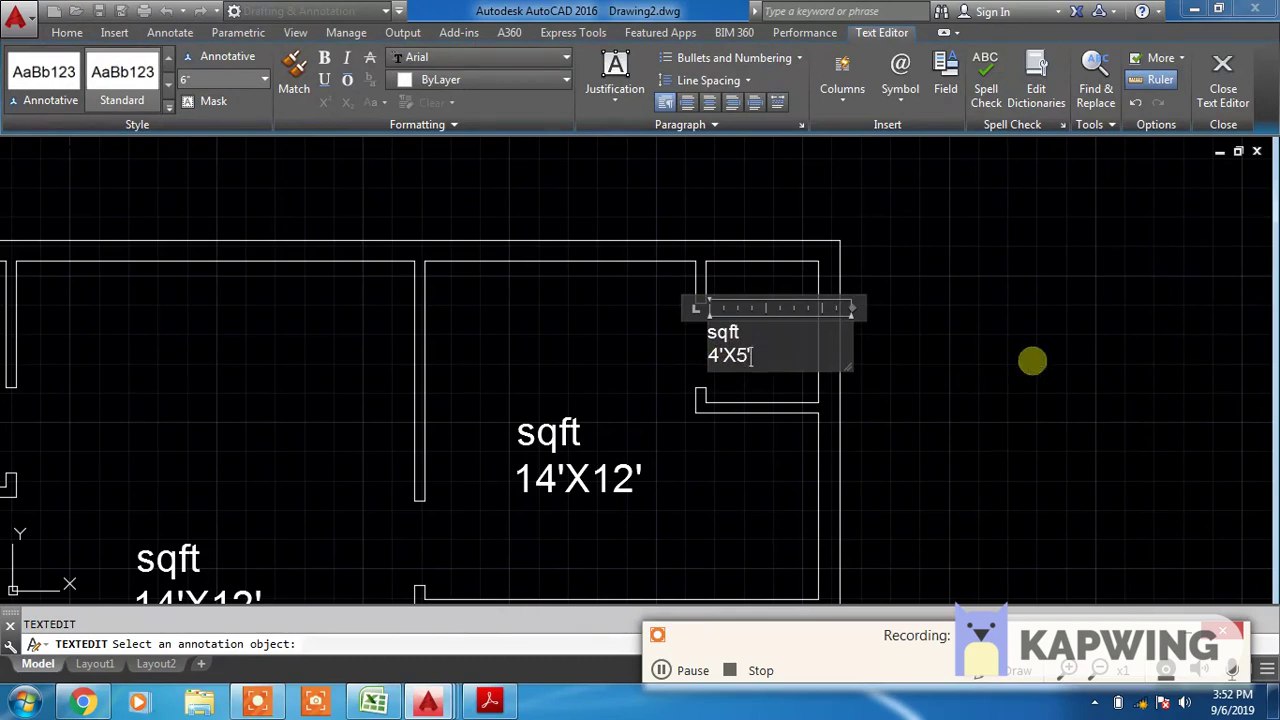
pyautogui.click(1032, 360)
pyautogui.scroll(2, 737, 360)
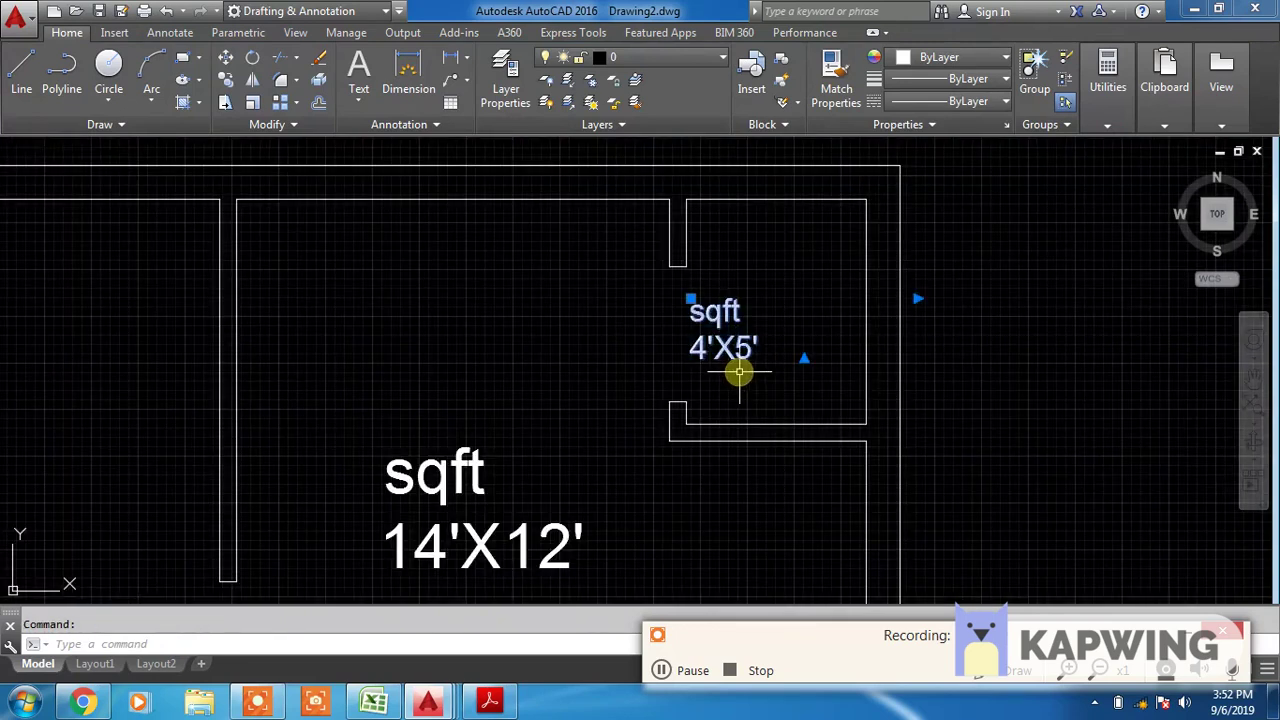
pyautogui.write('m')
# Move the 4'X5' label to a new spot in the small room
pyautogui.press('Return')
pyautogui.click(696, 350)
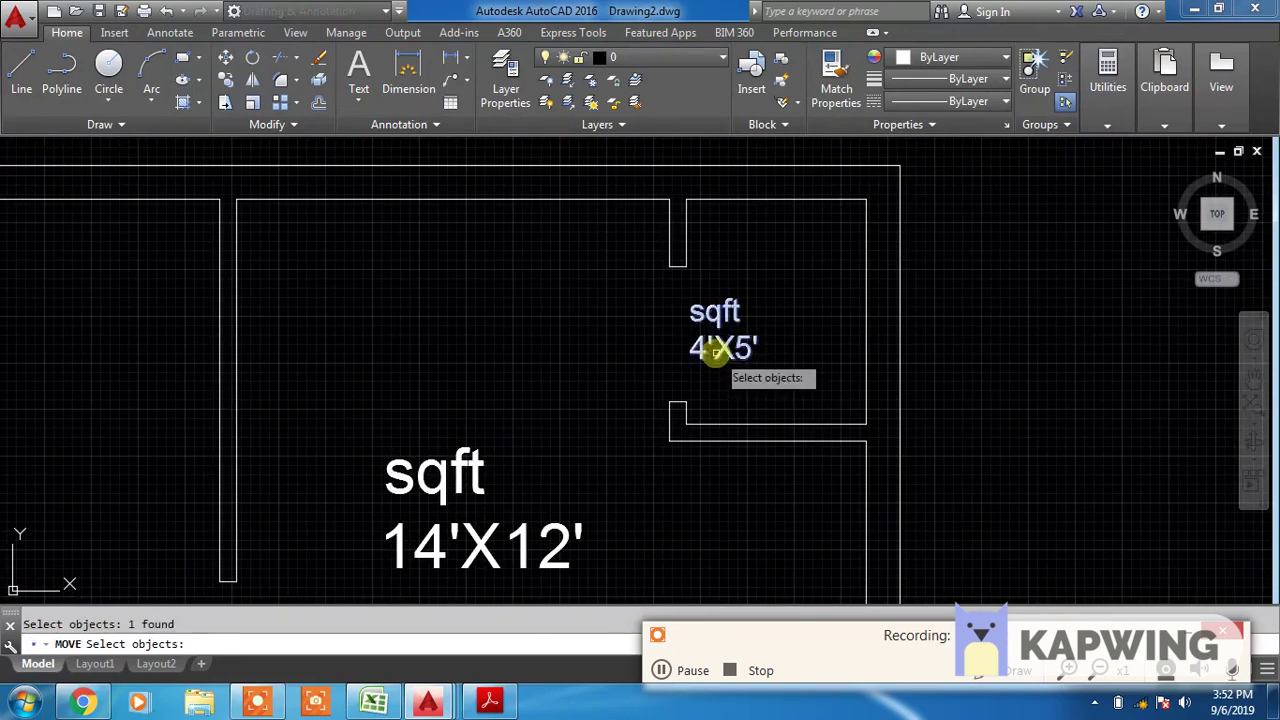
pyautogui.press('Return')
pyautogui.click(686, 354)
pyautogui.click(743, 345)
pyautogui.scroll(-2, 742, 345)
# Shift the 4'X5' label once more so it sits neatly inside the room
pyautogui.click(738, 328)
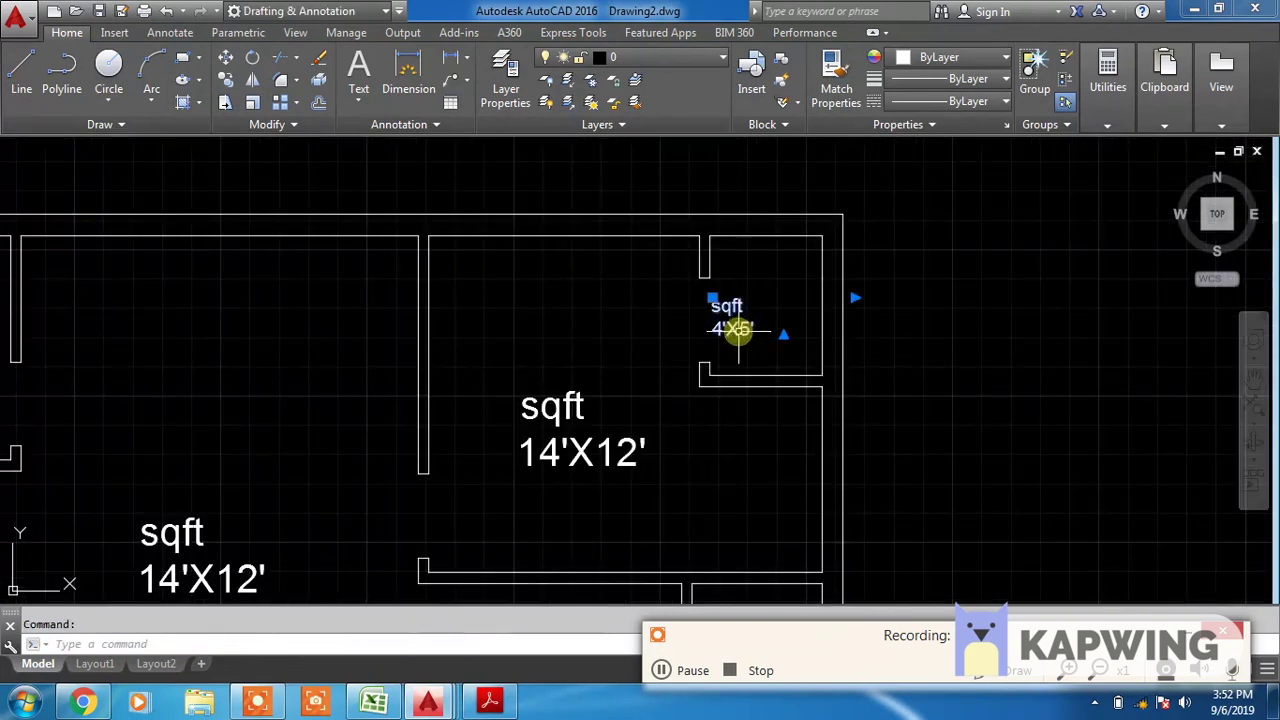
pyautogui.press('Return')
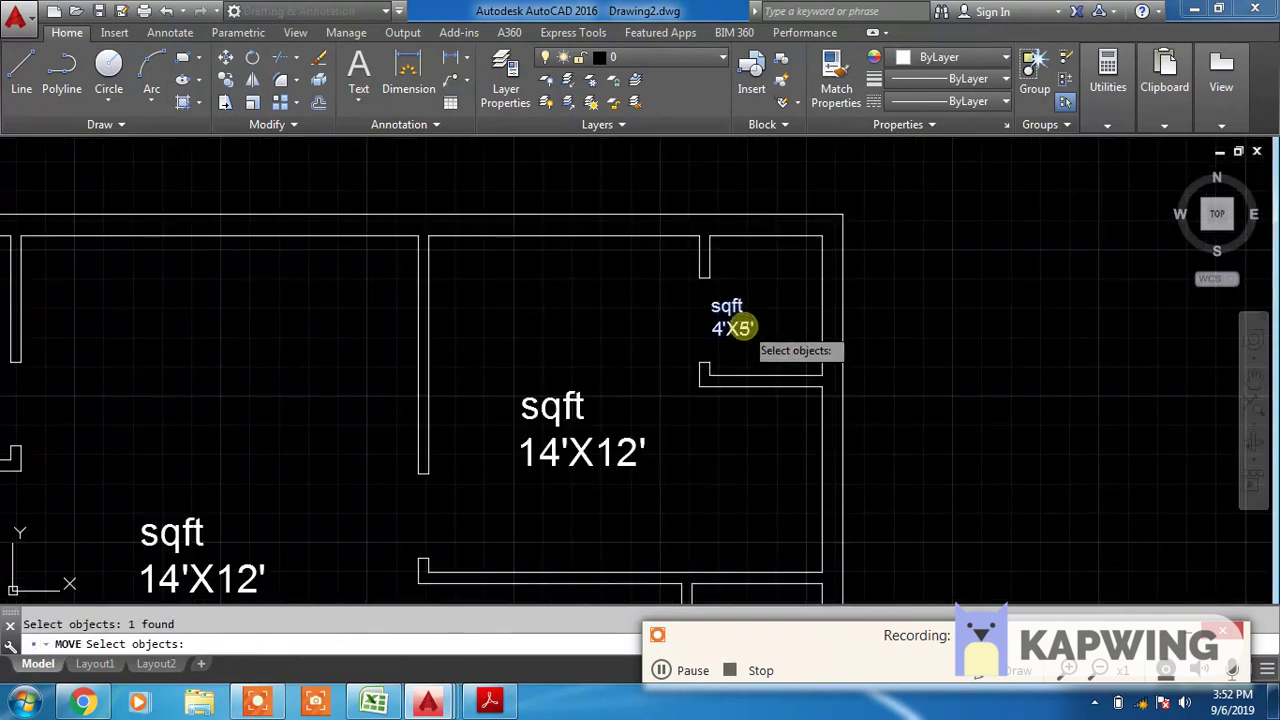
pyautogui.press('Return')
pyautogui.click(713, 331)
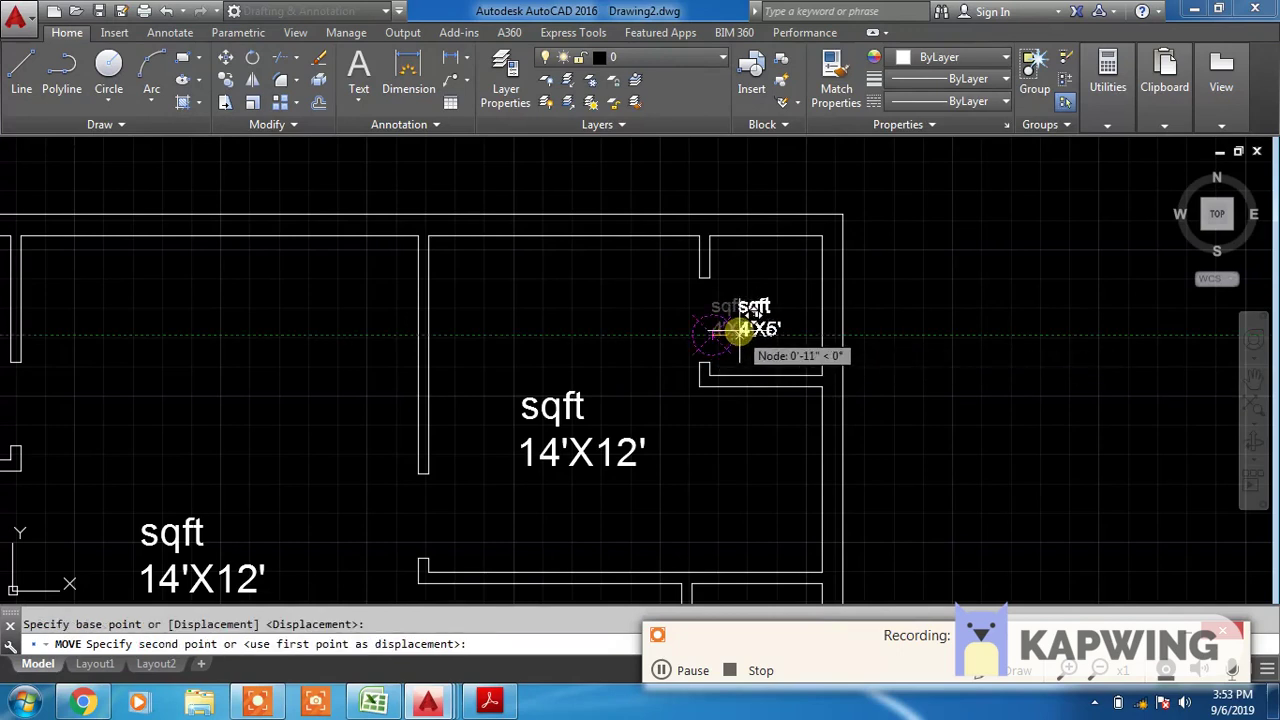
pyautogui.scroll(2, 742, 330)
pyautogui.click(755, 305)
pyautogui.scroll(-3, 783, 443)
pyautogui.scroll(1, 800, 353)
pyautogui.scroll(3, 799, 381)
pyautogui.scroll(-1, 800, 491)
pyautogui.scroll(-2, 786, 451)
pyautogui.moveTo(533, 456); pyautogui.dragTo(677, 443, button='middle')
pyautogui.scroll(2, 457, 366)
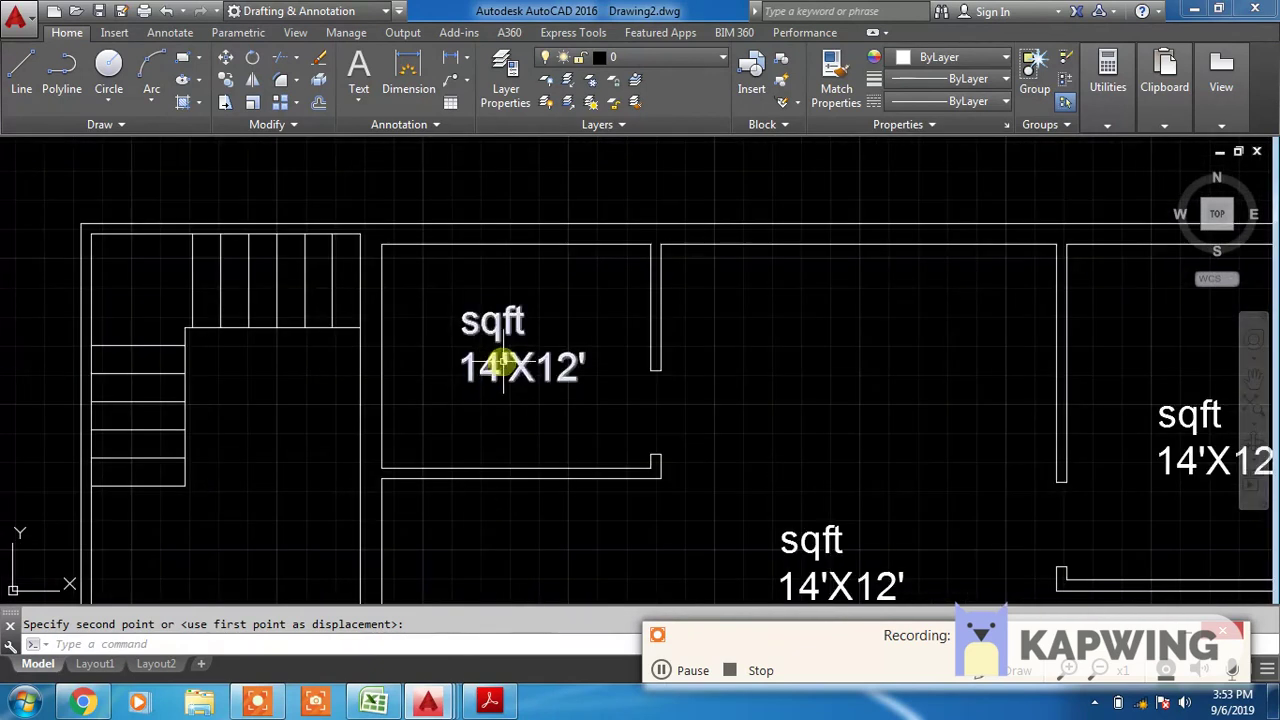
# Measure the width of the room beside the stairs as 9'-8"
pyautogui.write('i')
pyautogui.press('Return')
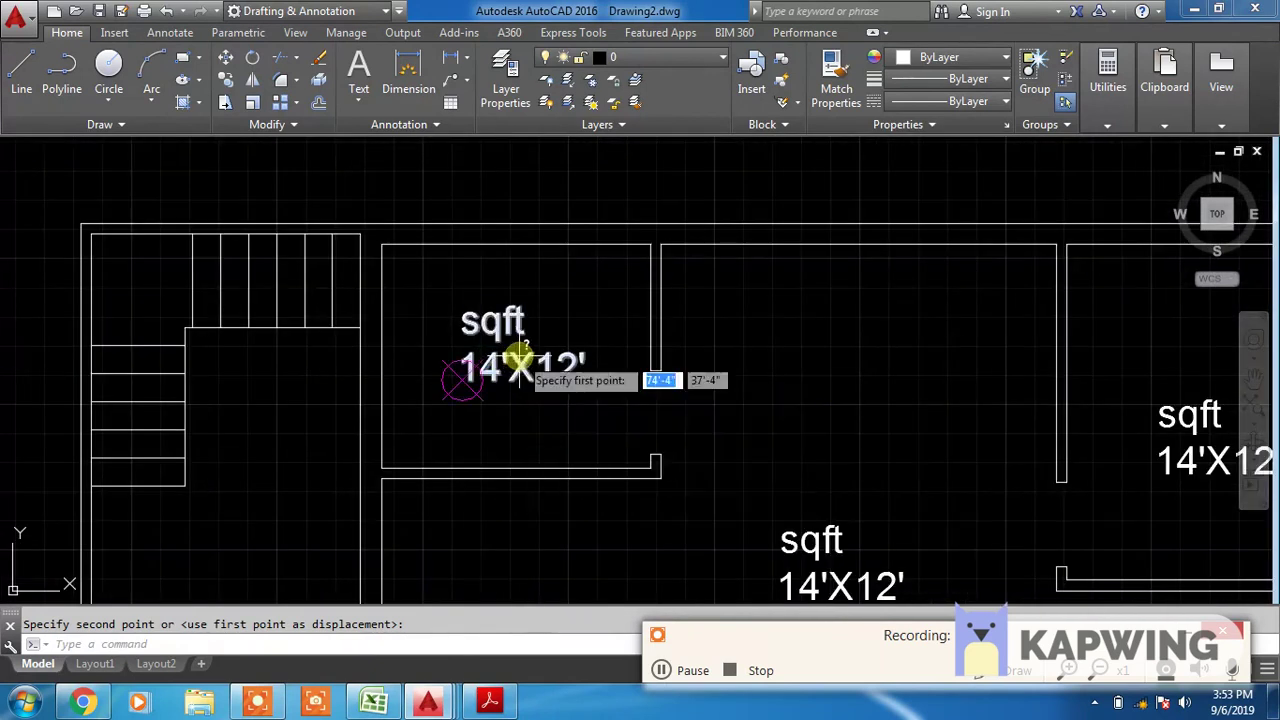
pyautogui.click(381, 244)
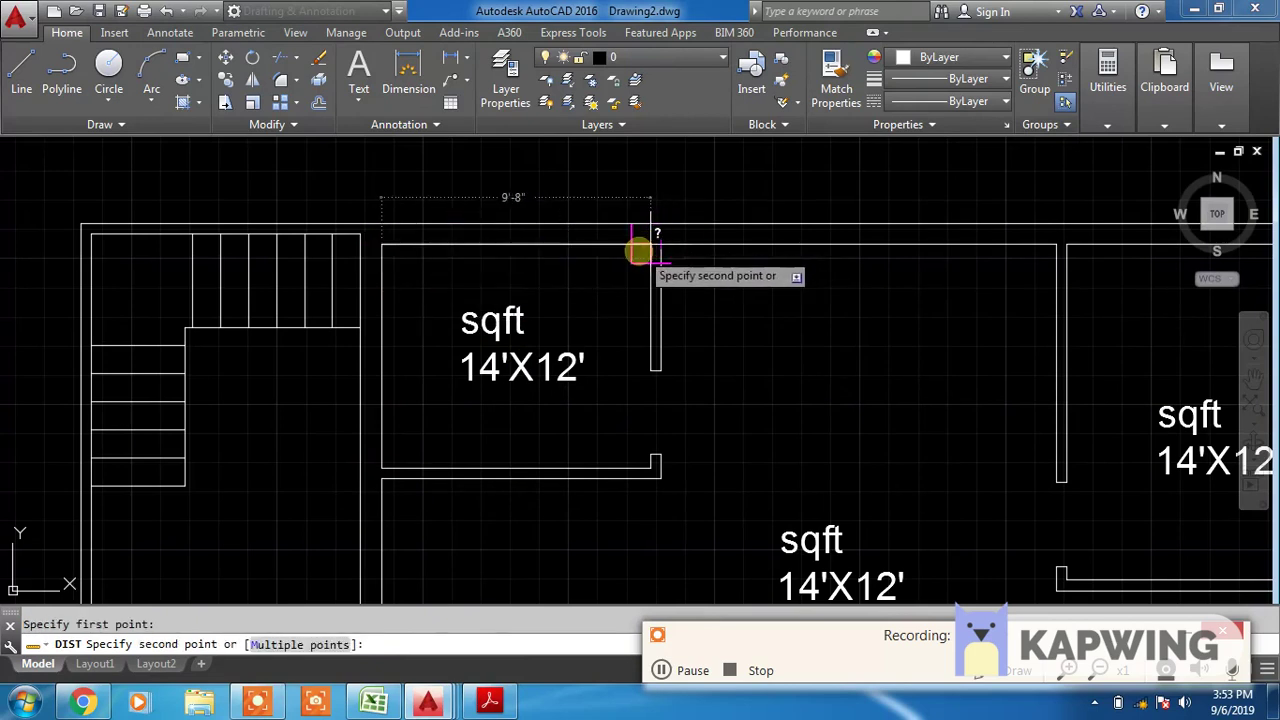
pyautogui.click(640, 248)
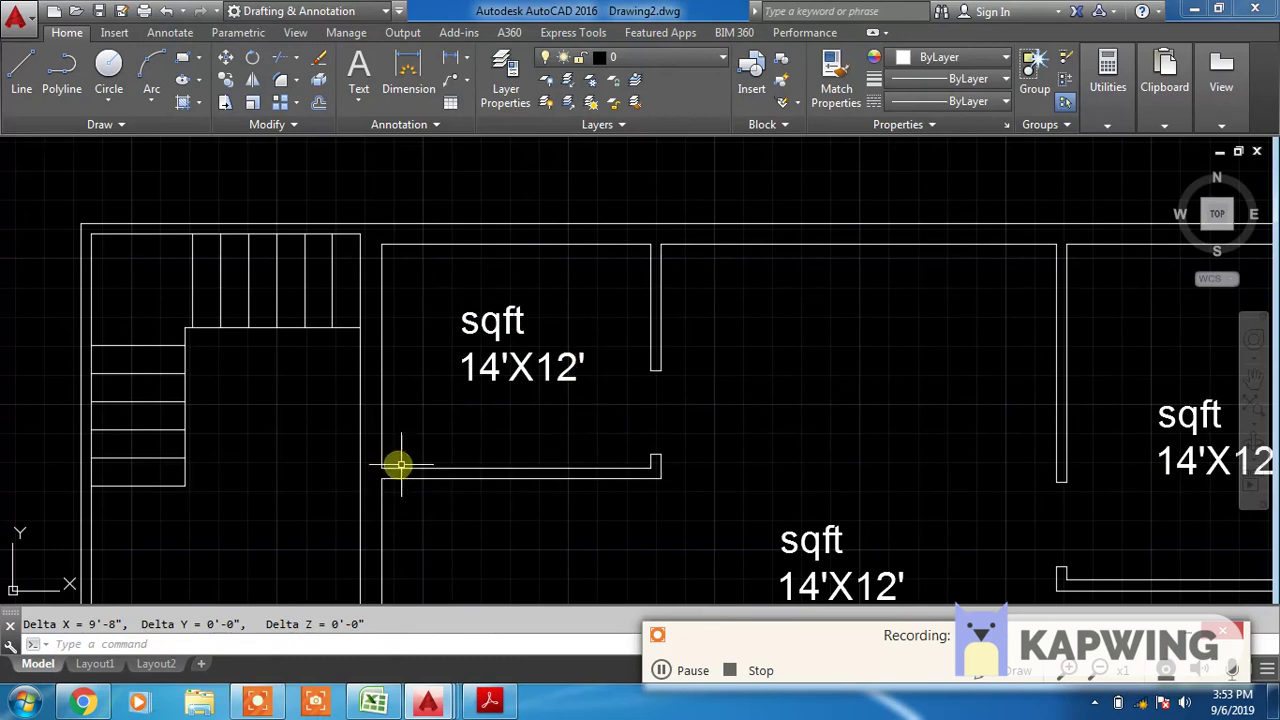
pyautogui.scroll(3, 385, 473)
# Measure the room's 8'-0" depth and open its size label for editing
pyautogui.press('Return')
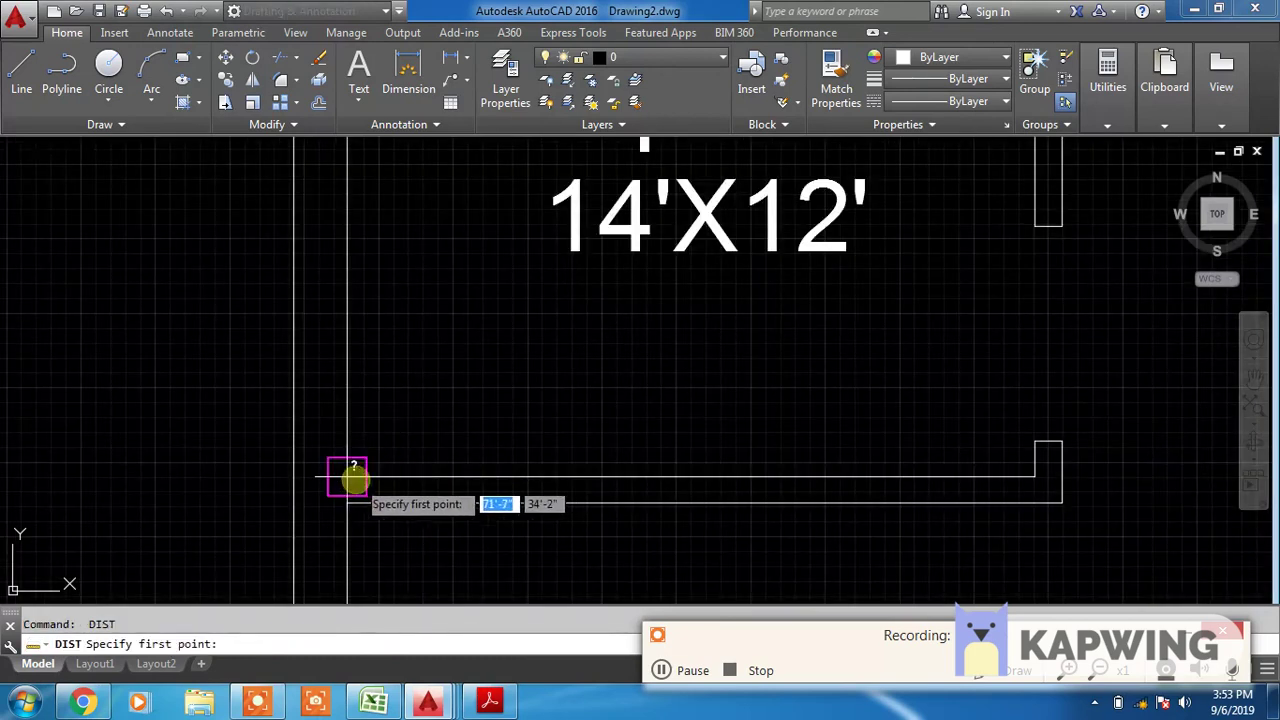
pyautogui.click(346, 473)
pyautogui.scroll(-2, 376, 484)
pyautogui.scroll(-3, 377, 330)
pyautogui.scroll(-2, 366, 274)
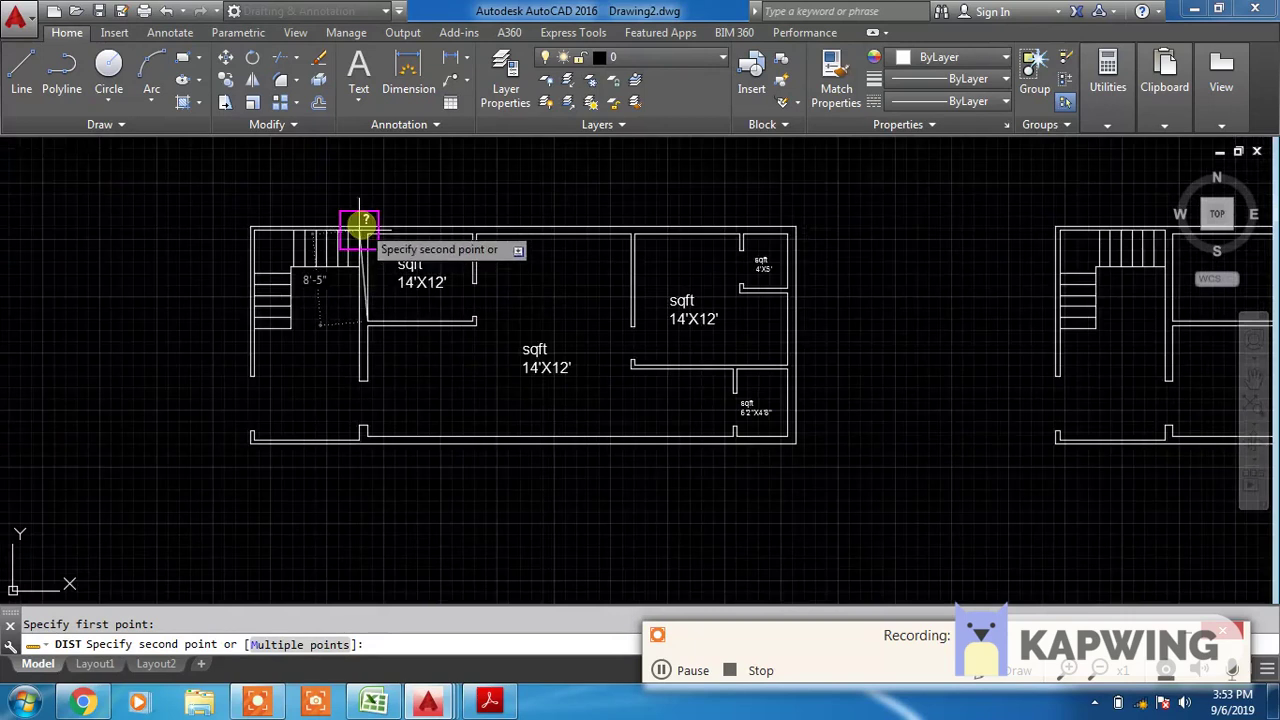
pyautogui.scroll(4, 357, 229)
pyautogui.click(374, 246)
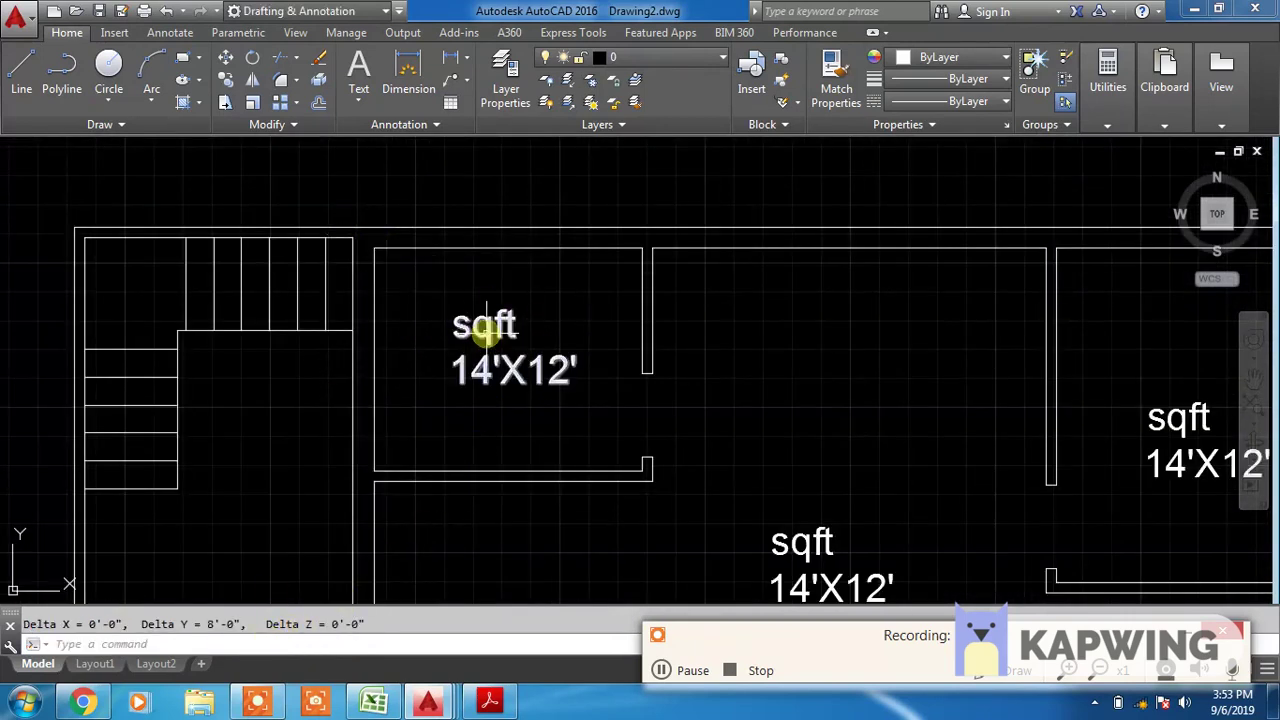
pyautogui.write('ED')
pyautogui.press('Return')
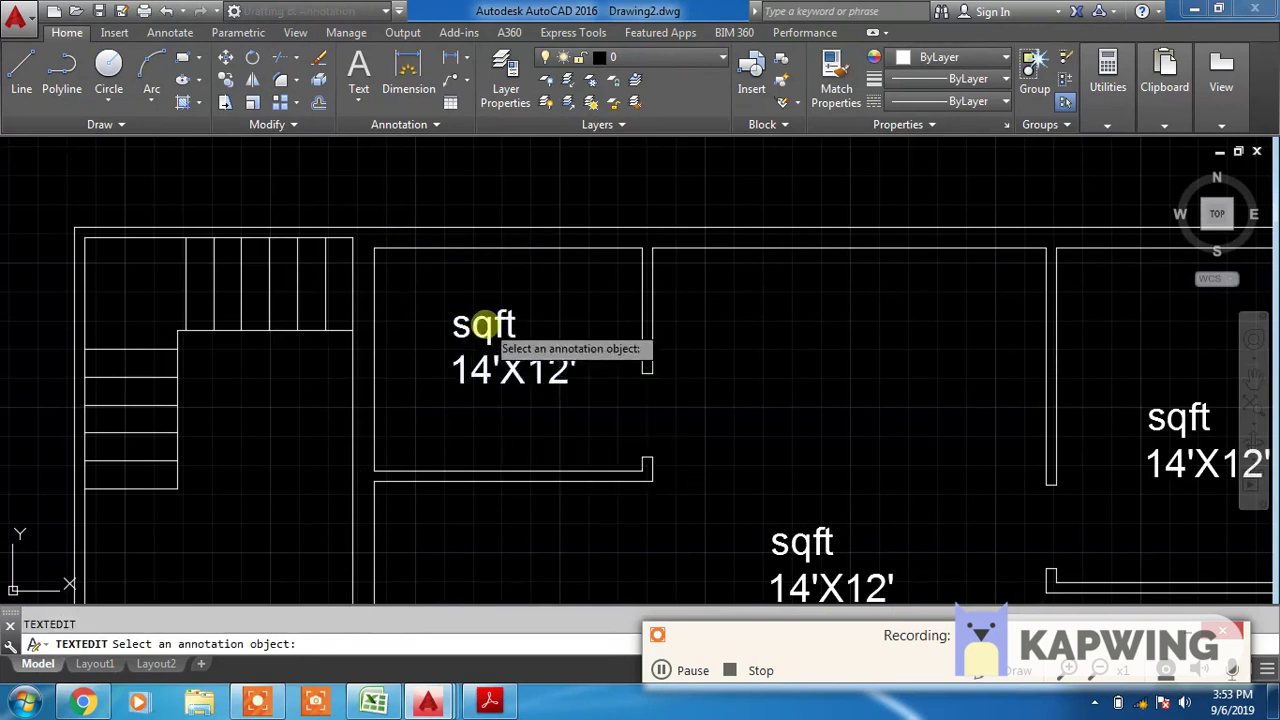
pyautogui.click(487, 336)
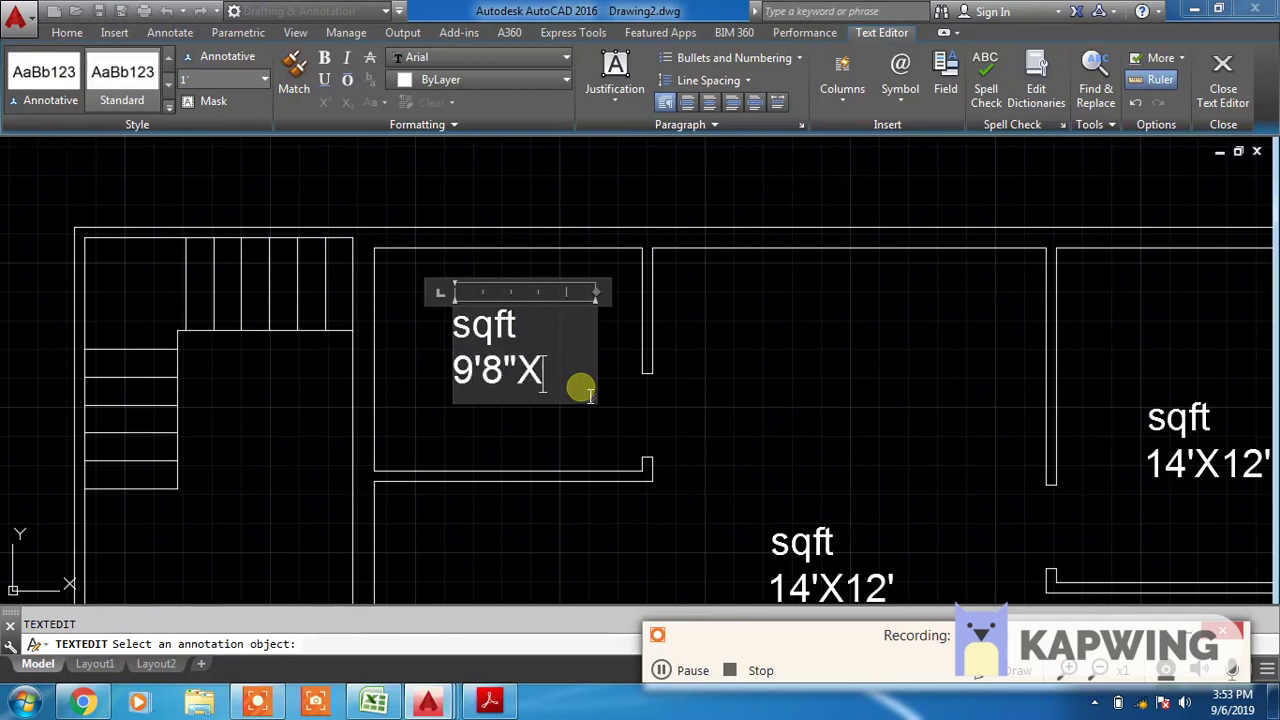
pyautogui.write('9\'8"X8')
# Finish the stair-side room's label as 9'8"X8'
pyautogui.click(743, 443)
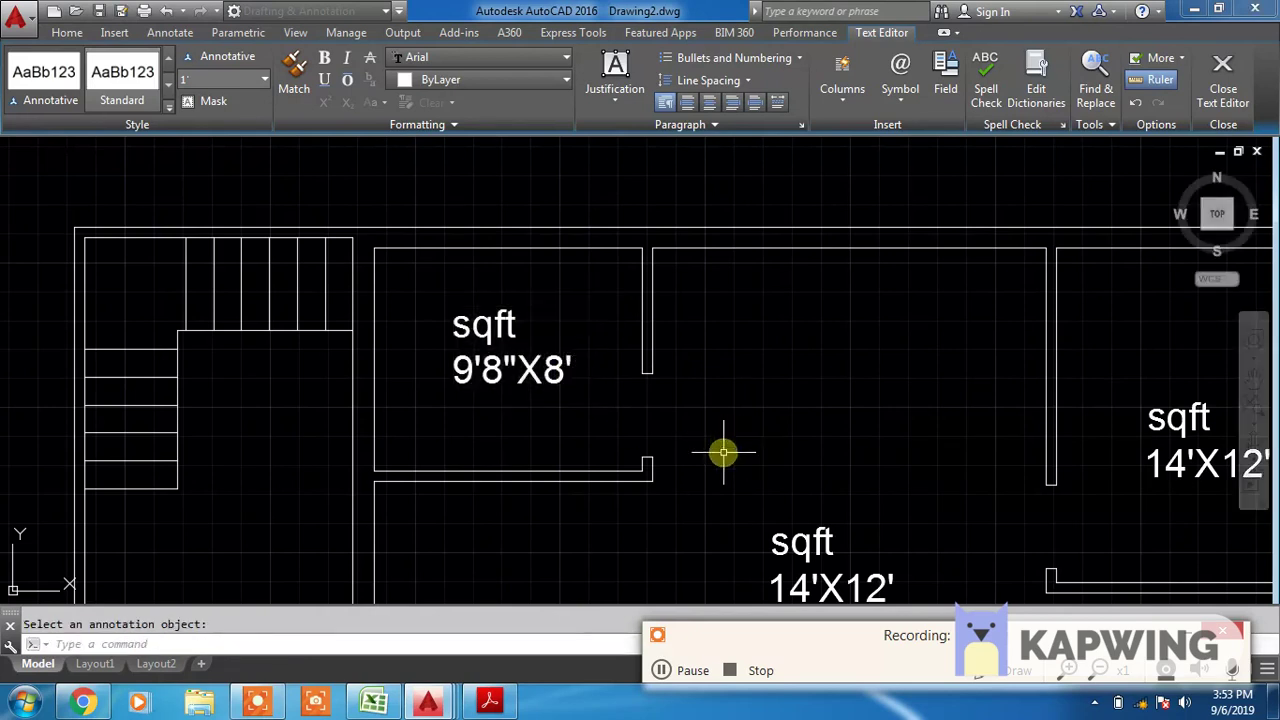
pyautogui.scroll(-2, 700, 449)
pyautogui.scroll(-1, 620, 346)
pyautogui.scroll(-2, 548, 396)
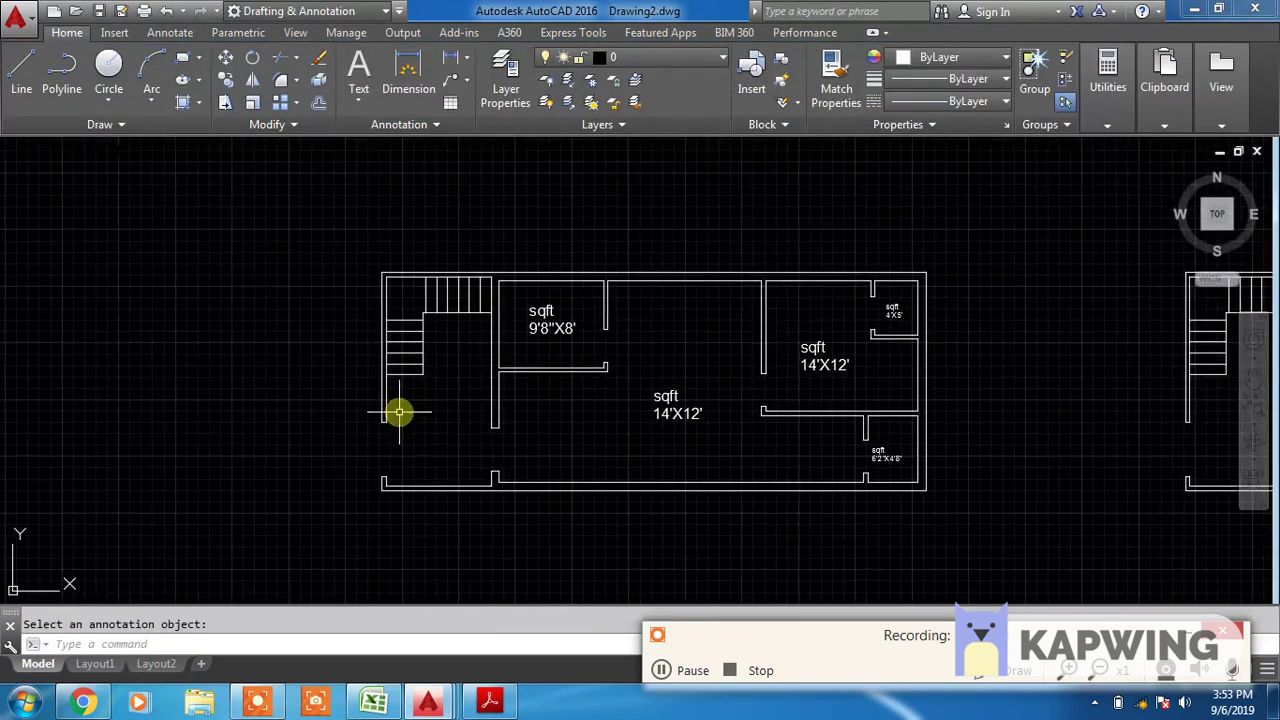
pyautogui.scroll(2, 400, 409)
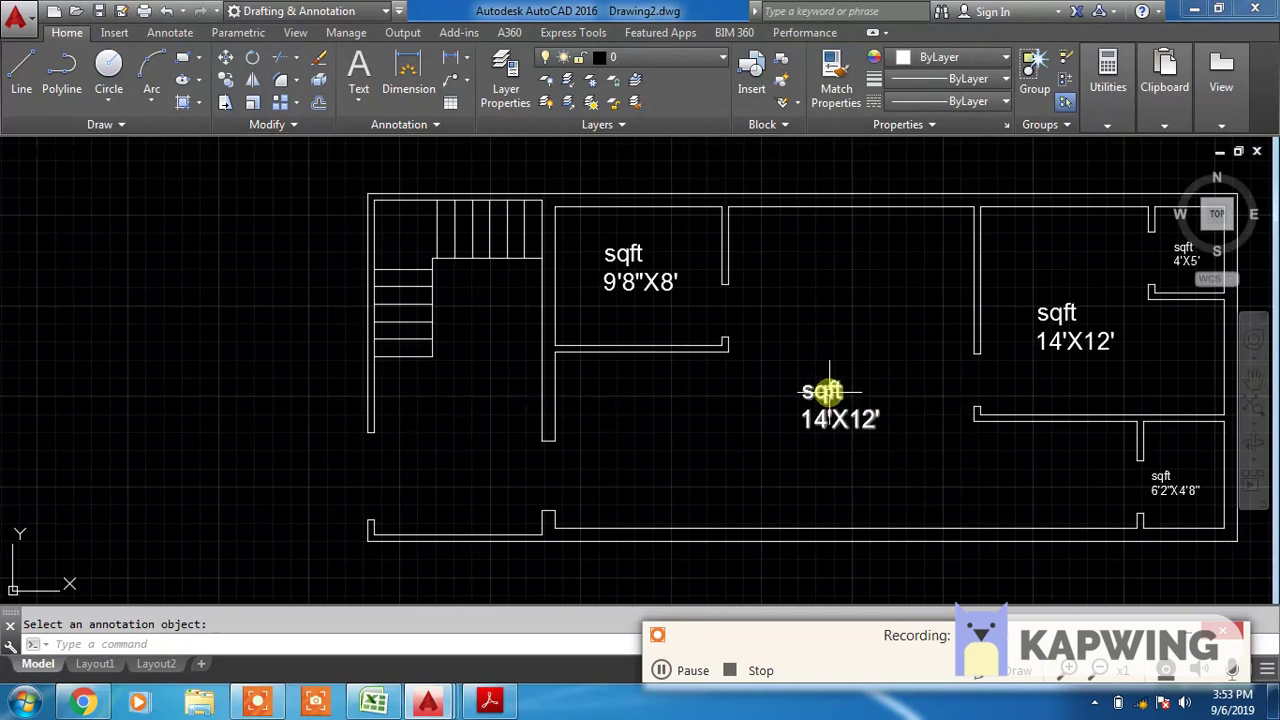
pyautogui.write('ED')
# Replace the middle room's 'sqft 14'X12'' text with 'Living room'
pyautogui.press('Return')
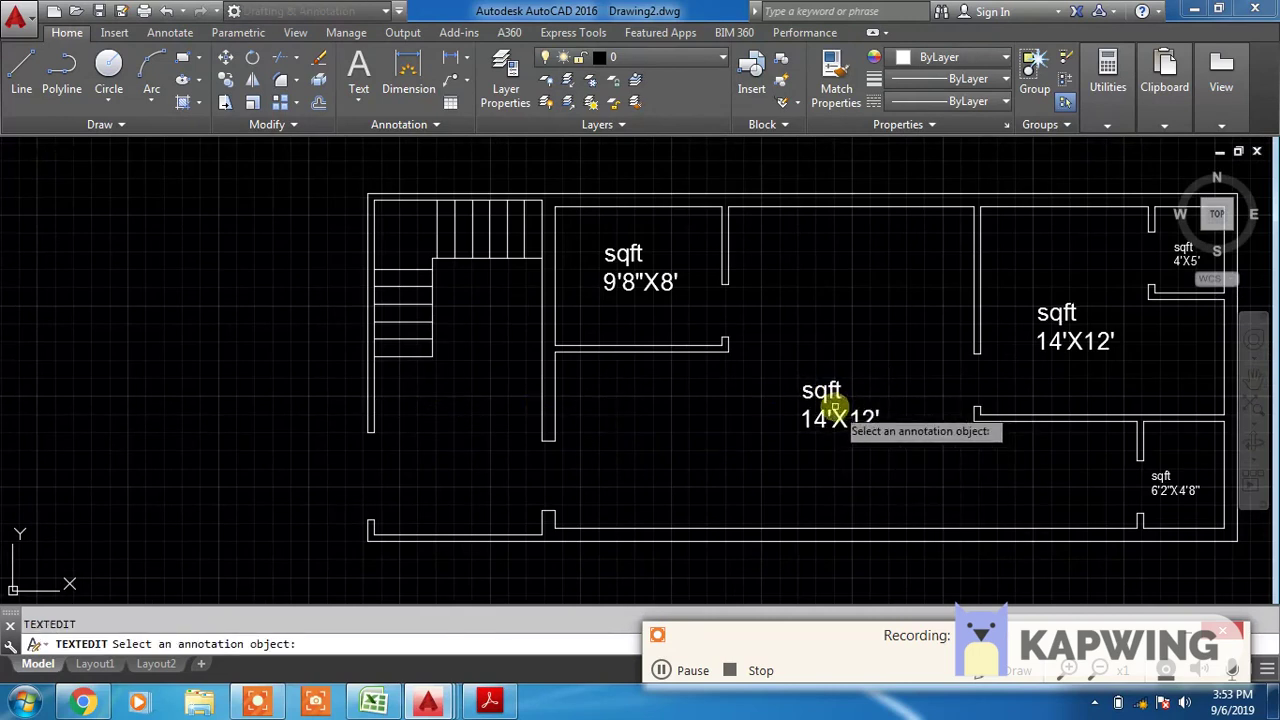
pyautogui.click(833, 392)
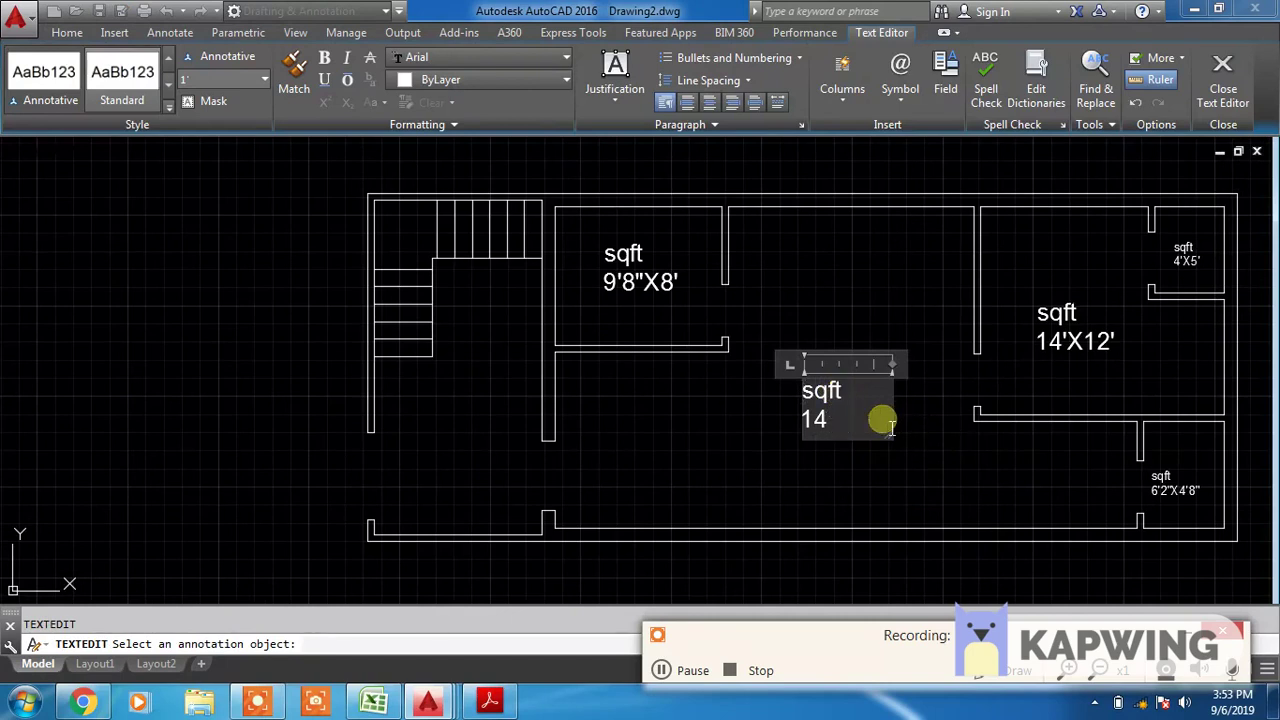
pyautogui.press('BackSpace')
pyautogui.press('BackSpace')
pyautogui.press('BackSpace')
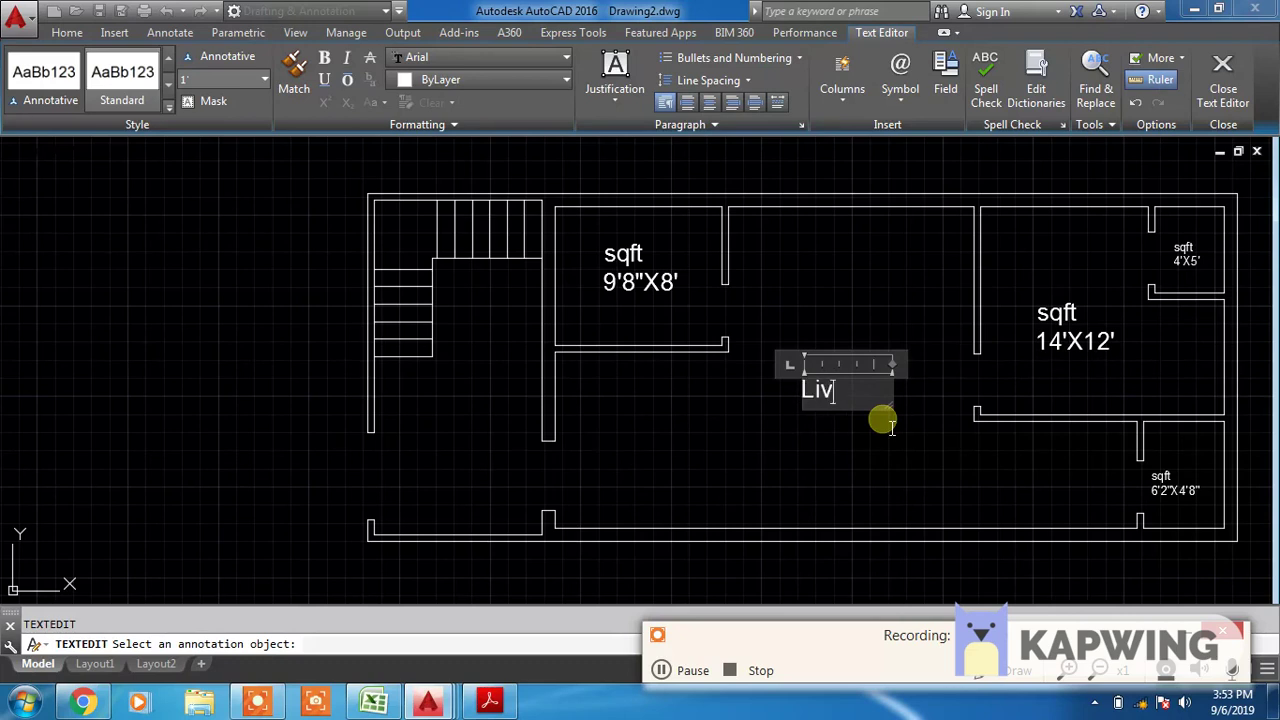
pyautogui.write('Living r')
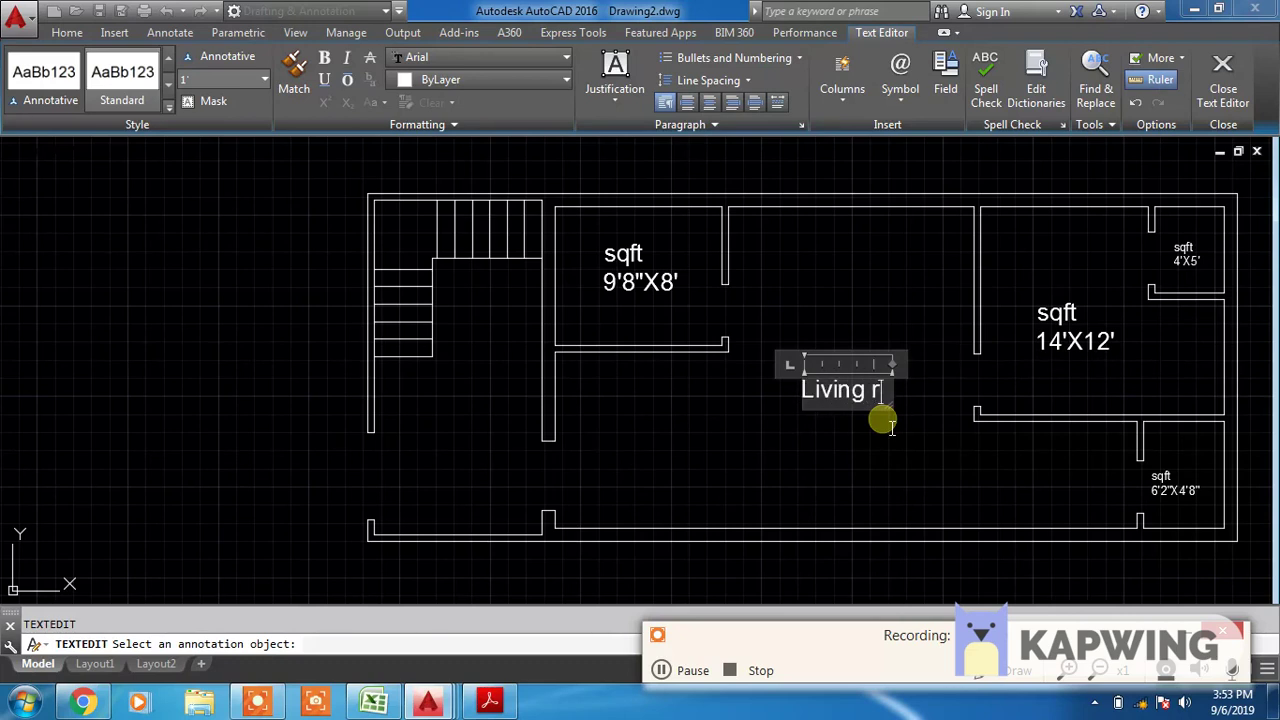
pyautogui.write('oom')
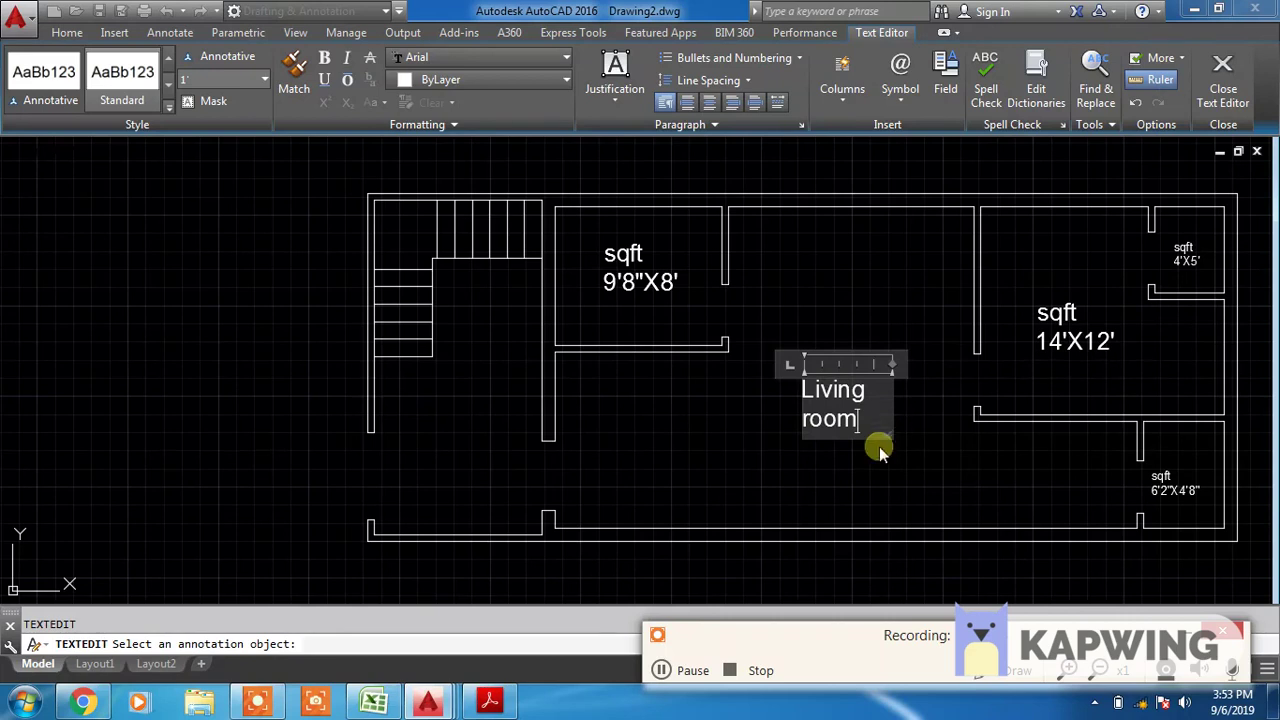
pyautogui.click(879, 465)
pyautogui.press('Escape')
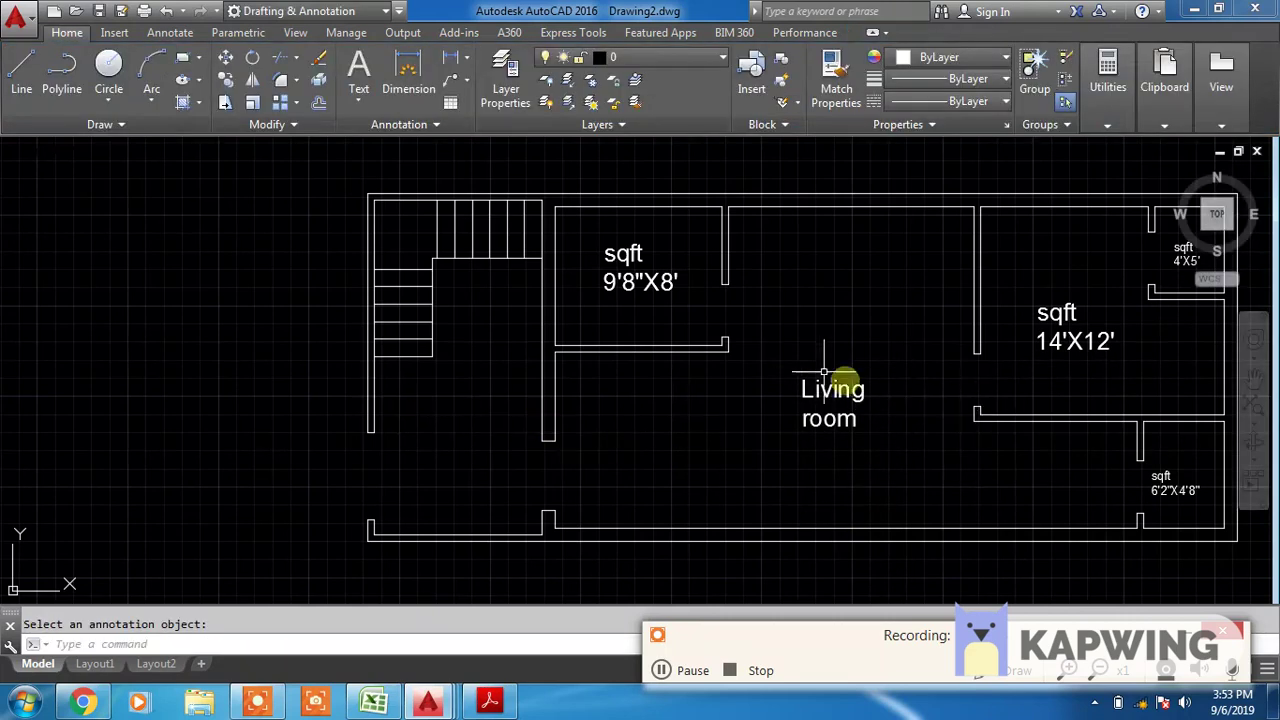
# Copy the 'Living room' label into the area below the stairs
pyautogui.press('Escape')
pyautogui.click(850, 366)
pyautogui.write('o')
pyautogui.press('Return')
pyautogui.click(886, 434)
pyautogui.click(819, 344)
pyautogui.press('Return')
pyautogui.click(803, 426)
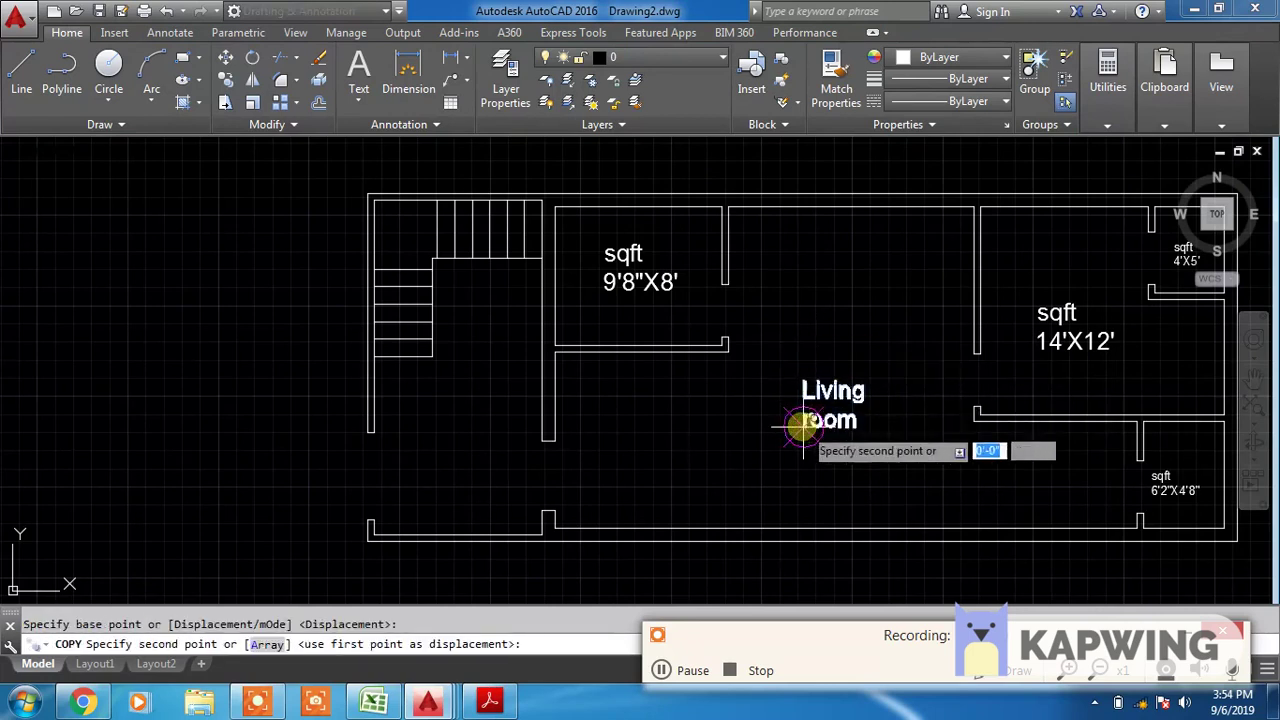
pyautogui.click(442, 452)
pyautogui.press('Escape')
# Rotate the copied label 90 degrees so it reads vertically
pyautogui.click(478, 418)
pyautogui.click(474, 402)
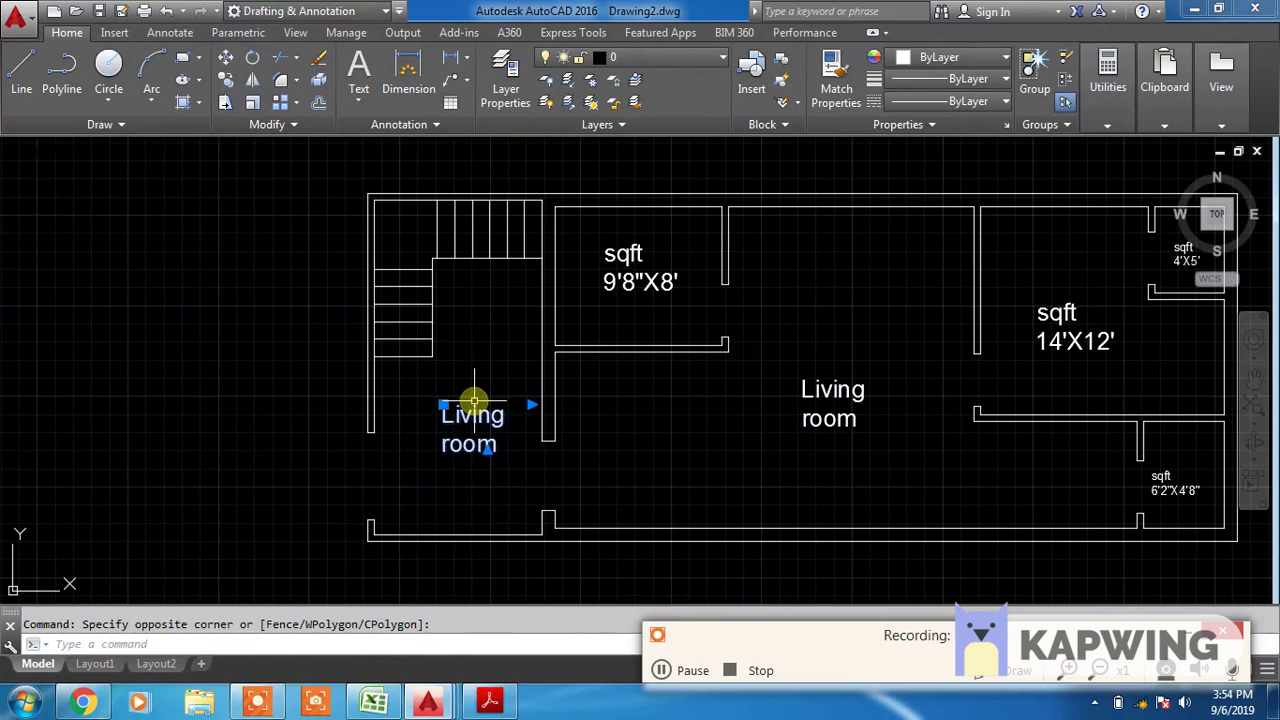
pyautogui.write('ro')
pyautogui.press('Return')
pyautogui.click(476, 403)
pyautogui.click(459, 409)
pyautogui.press('Return')
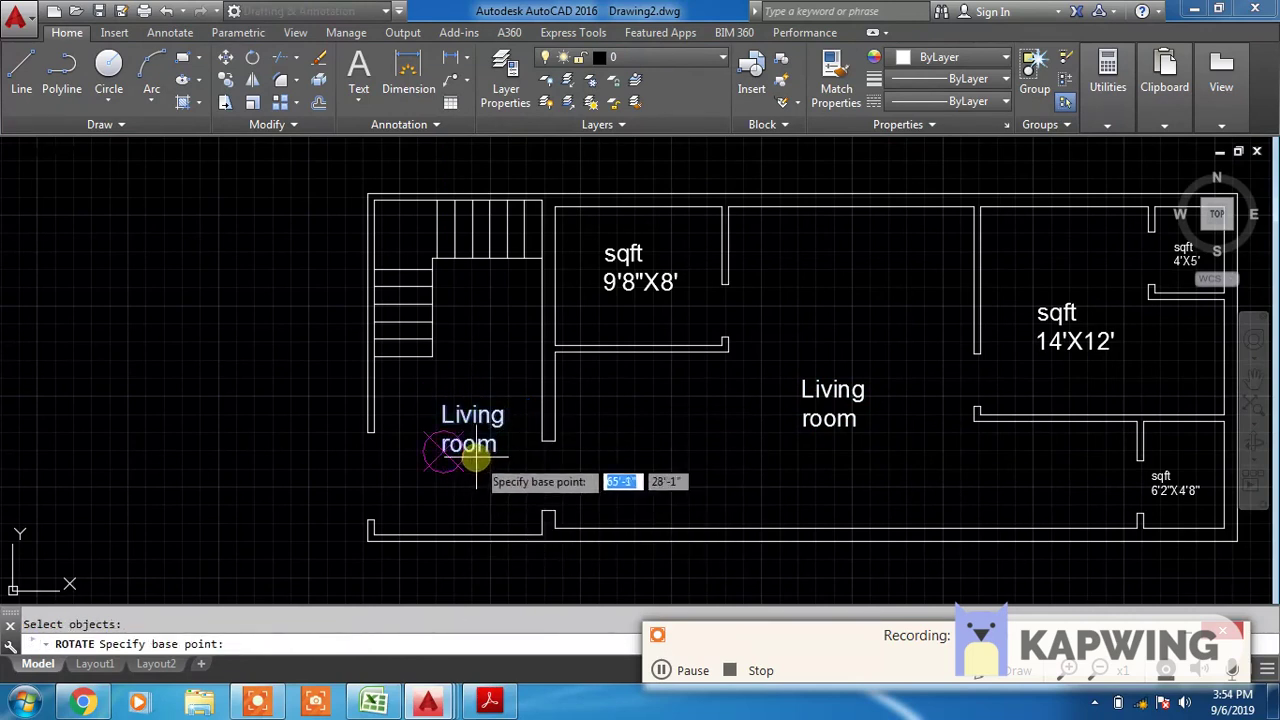
pyautogui.click(446, 447)
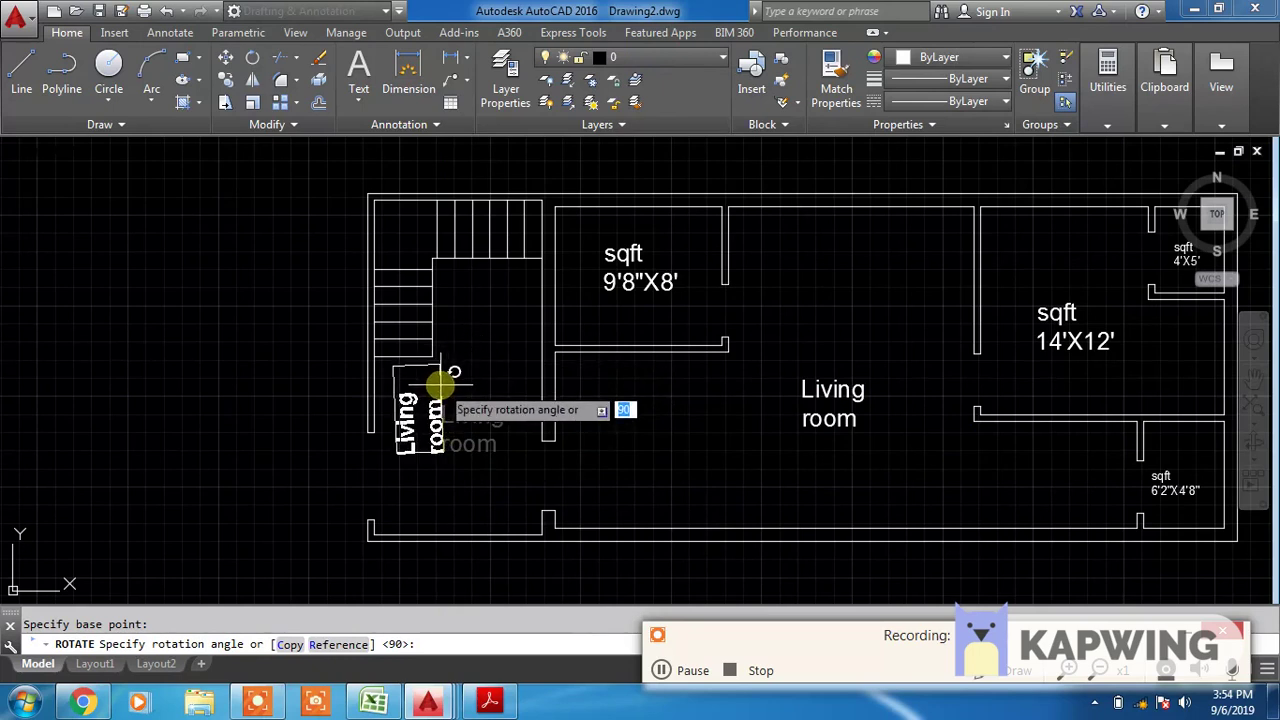
pyautogui.click(455, 395)
# Move the vertical label beside the wall below the stairs
pyautogui.click(423, 383)
pyautogui.click(433, 404)
pyautogui.press('Return')
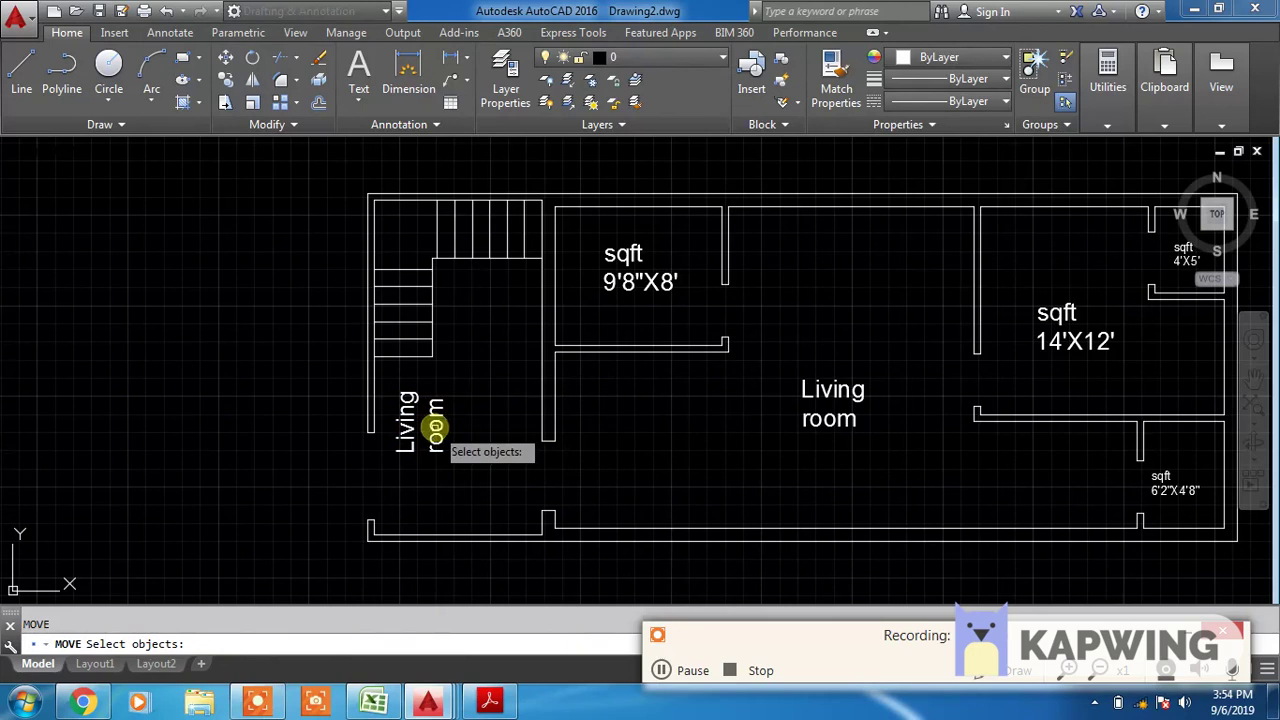
pyautogui.press('Return')
pyautogui.click(443, 452)
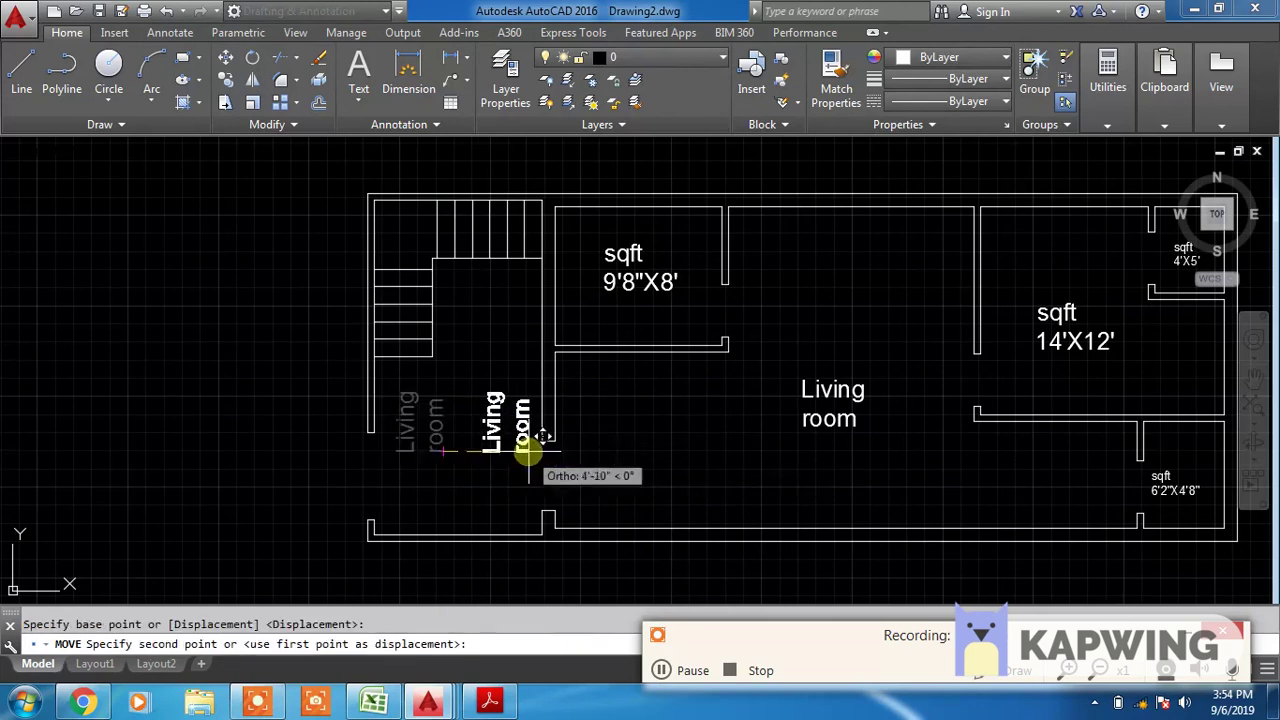
pyautogui.click(496, 455)
pyautogui.write('ed')
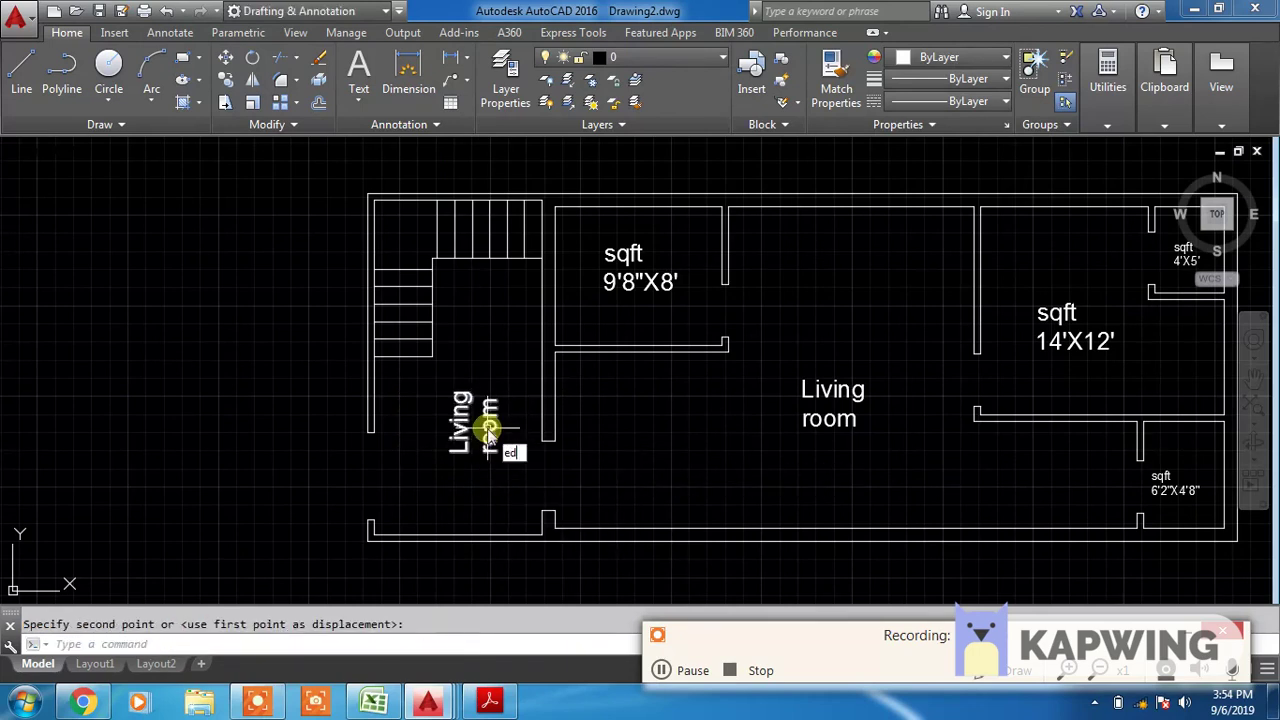
# Change the rotated copy's text from 'Living room' to 'verandah'
pyautogui.press('Return')
pyautogui.click(488, 430)
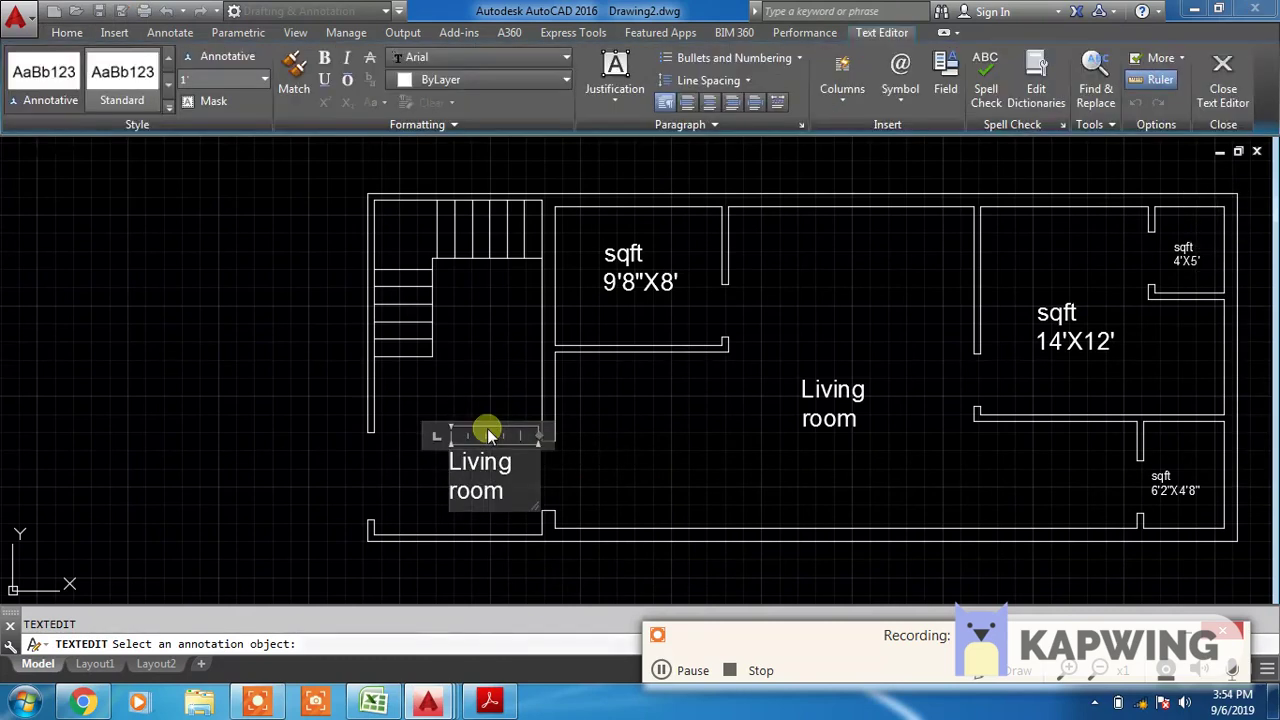
pyautogui.press('BackSpace')
pyautogui.press('BackSpace')
pyautogui.write('verandah')
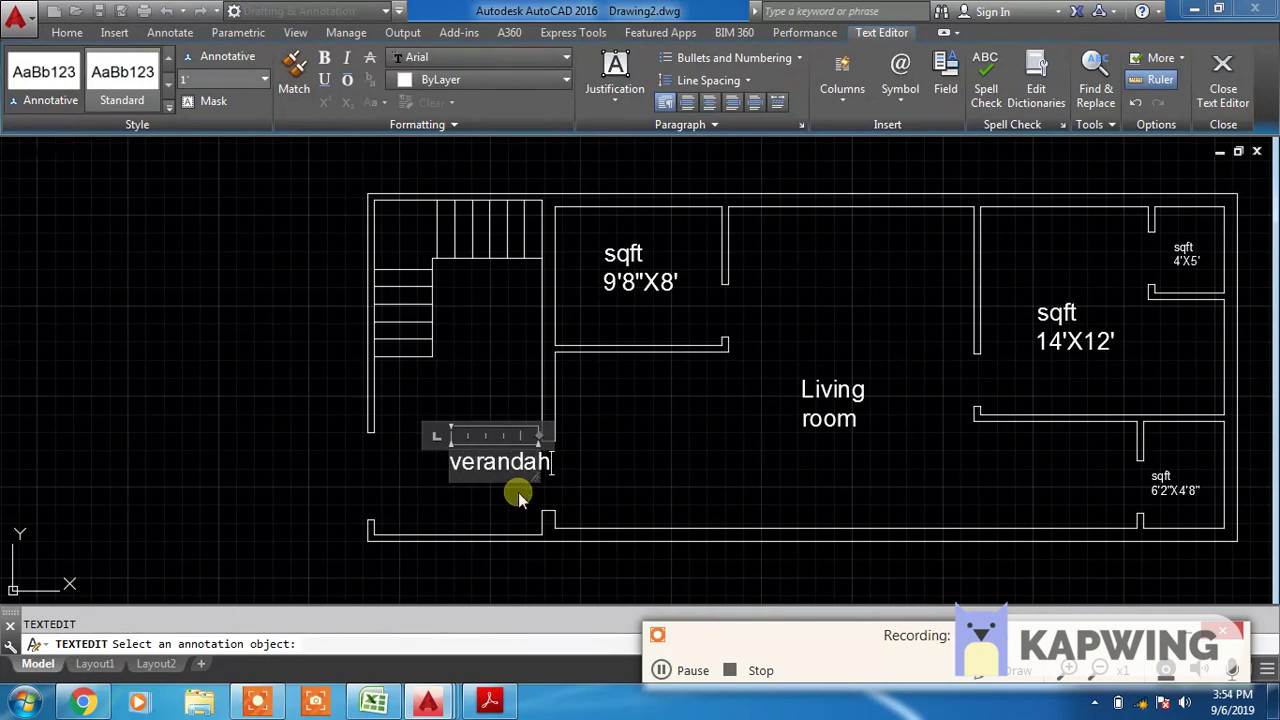
pyautogui.click(596, 460)
# Draw the arrow shaft polyline up the stairs and across the top steps
pyautogui.scroll(1, 500, 390)
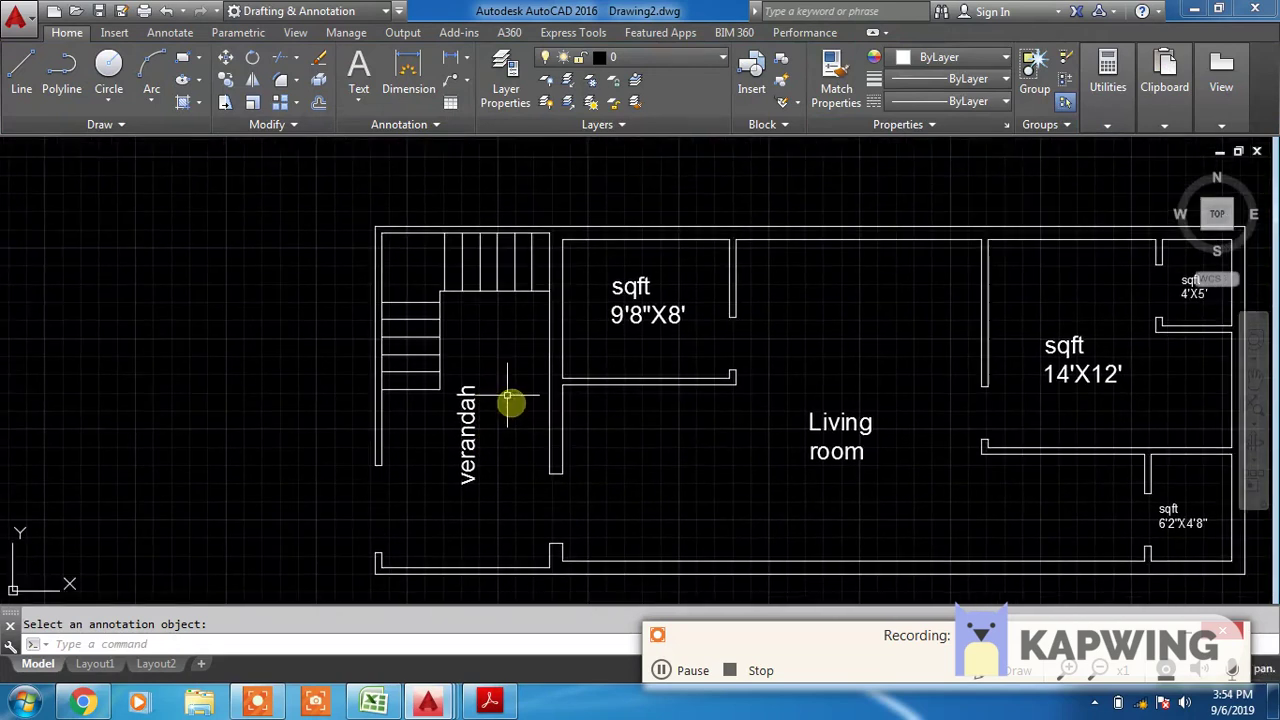
pyautogui.scroll(1, 471, 331)
pyautogui.press('Return')
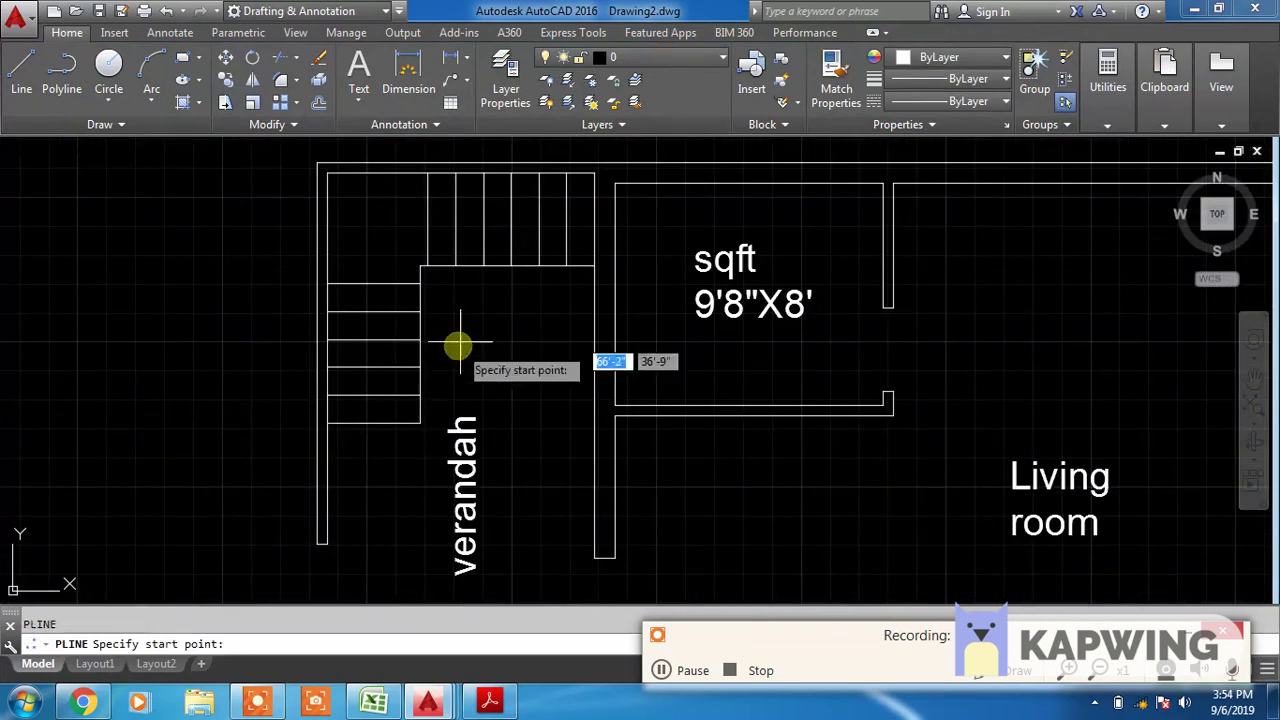
pyautogui.click(369, 458)
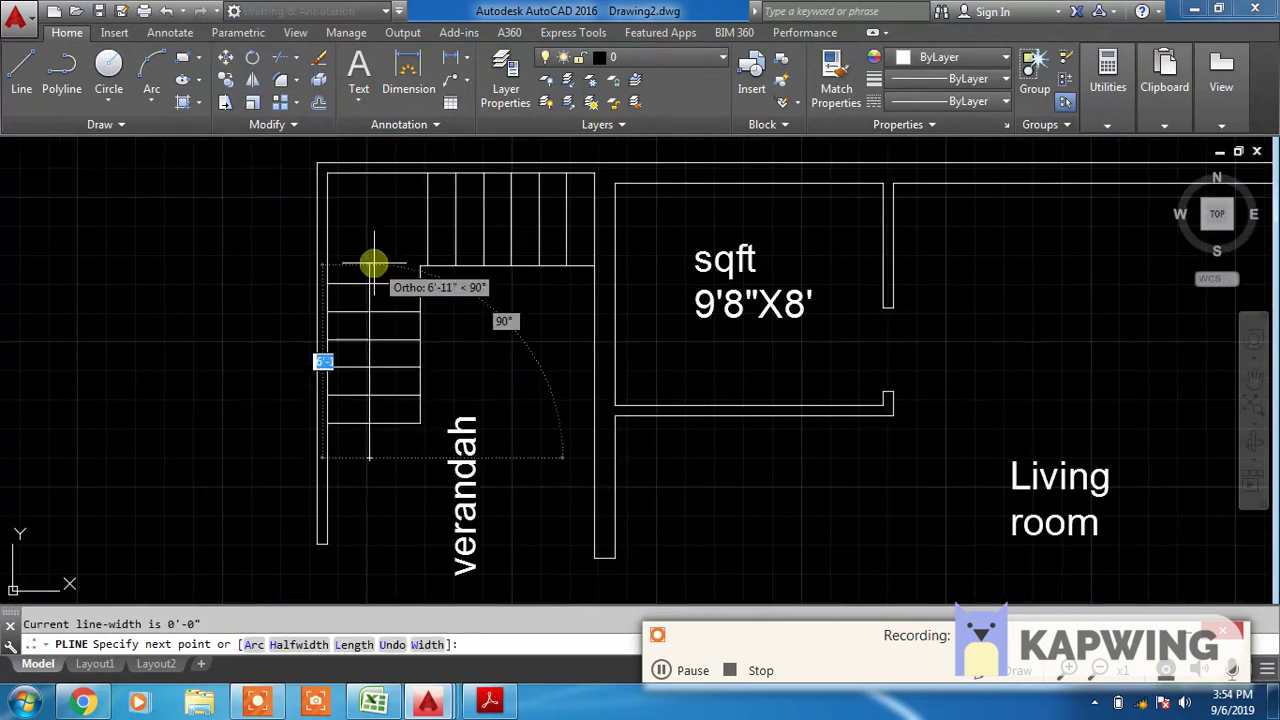
pyautogui.click(373, 226)
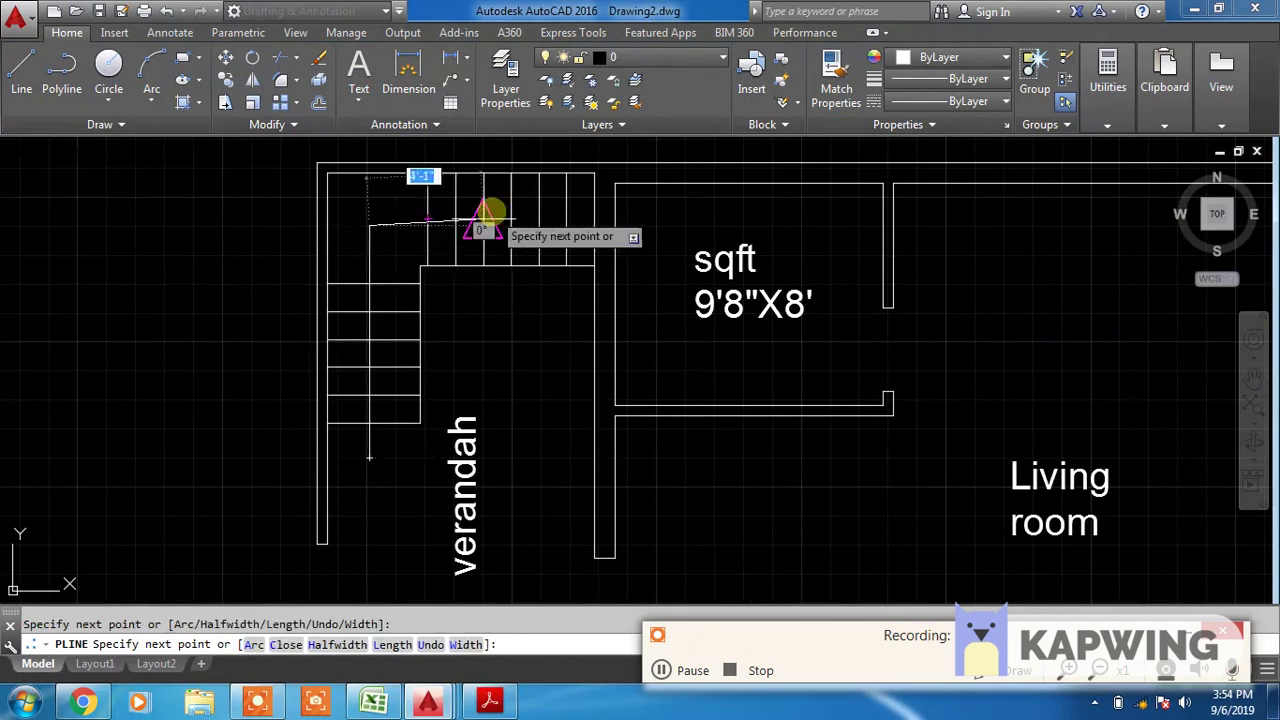
pyautogui.scroll(2, 537, 209)
pyautogui.click(566, 232)
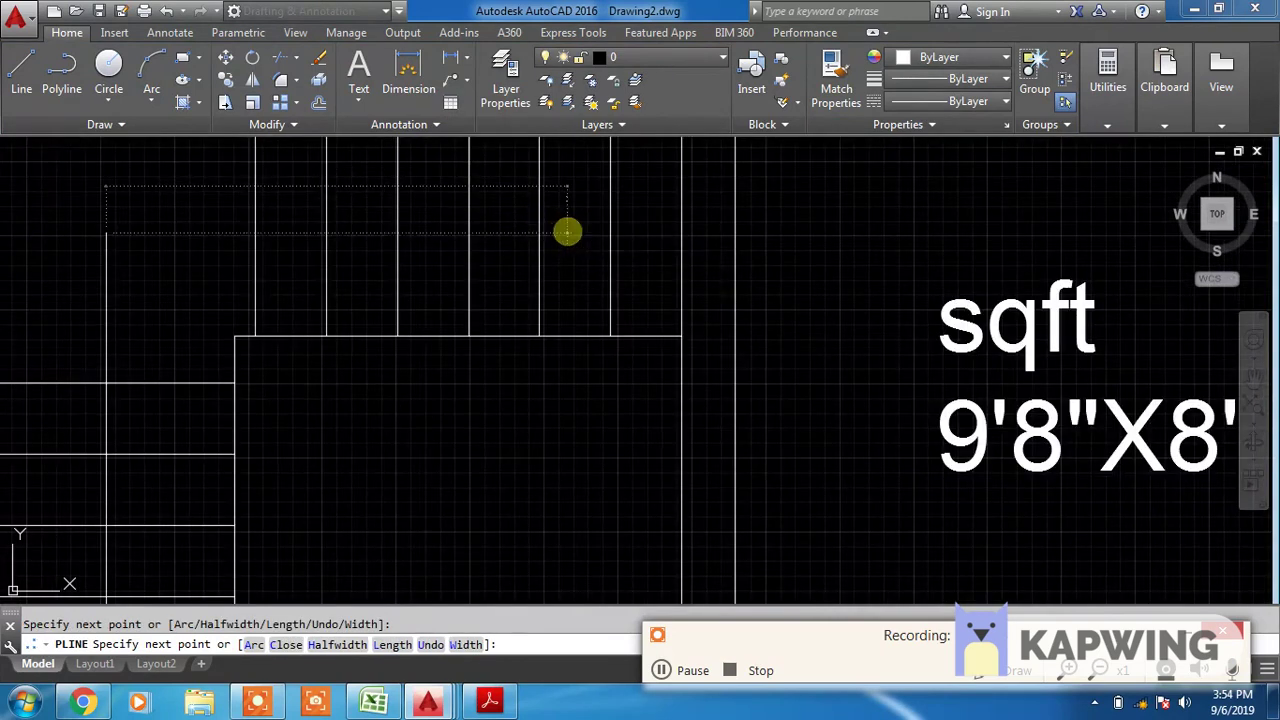
pyautogui.scroll(2, 566, 208)
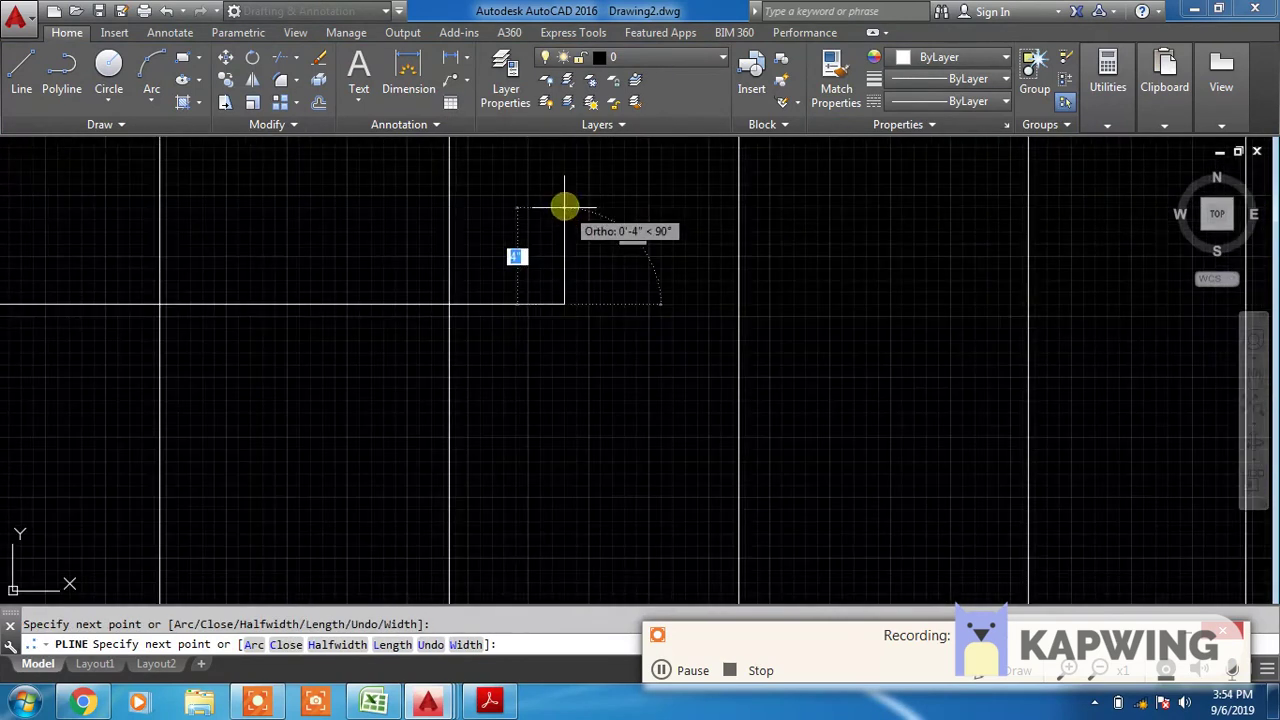
# With Ortho off, add a triangular arrowhead pointing right at the shaft's end
pyautogui.press('F8')
pyautogui.click(636, 318)
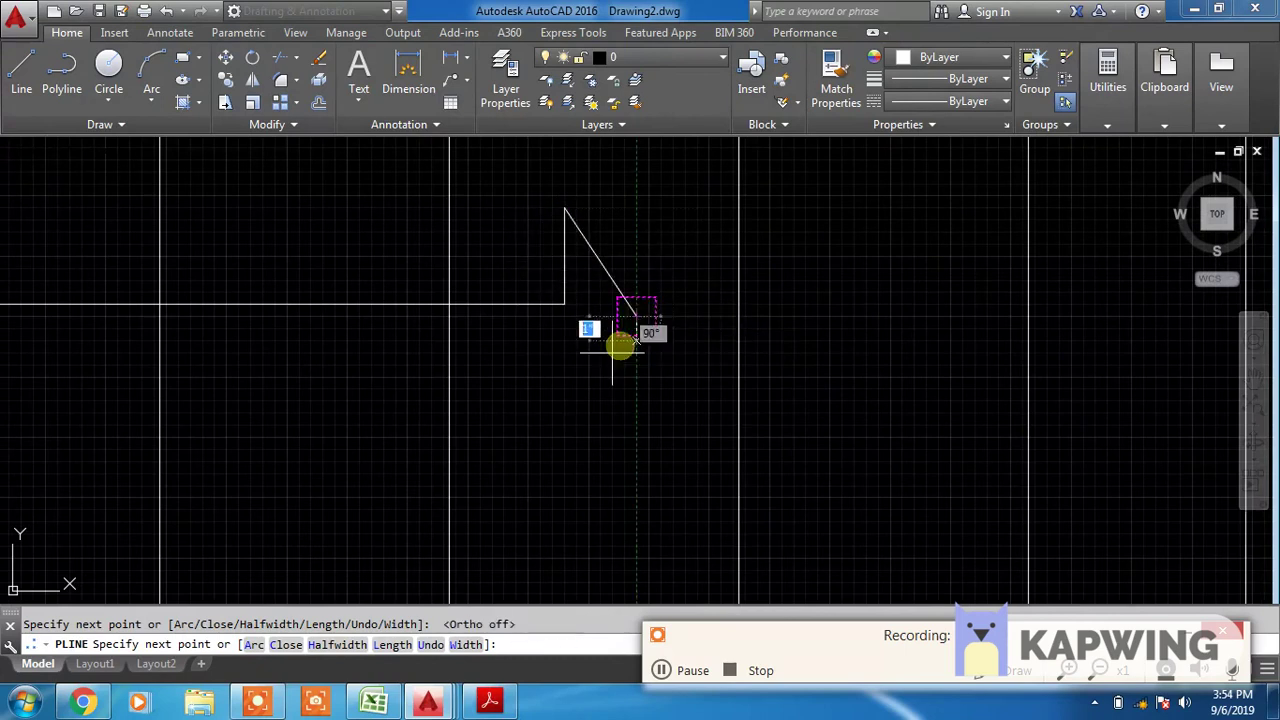
pyautogui.click(565, 411)
pyautogui.click(564, 304)
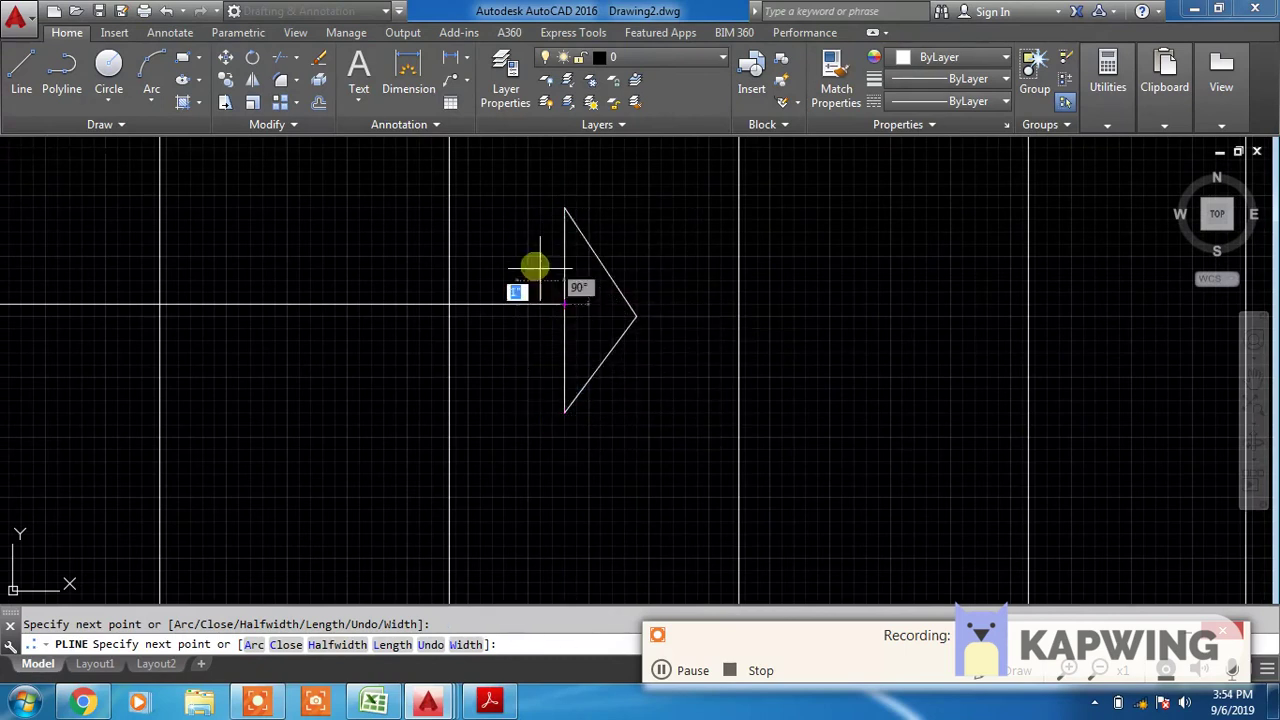
pyautogui.press('Escape')
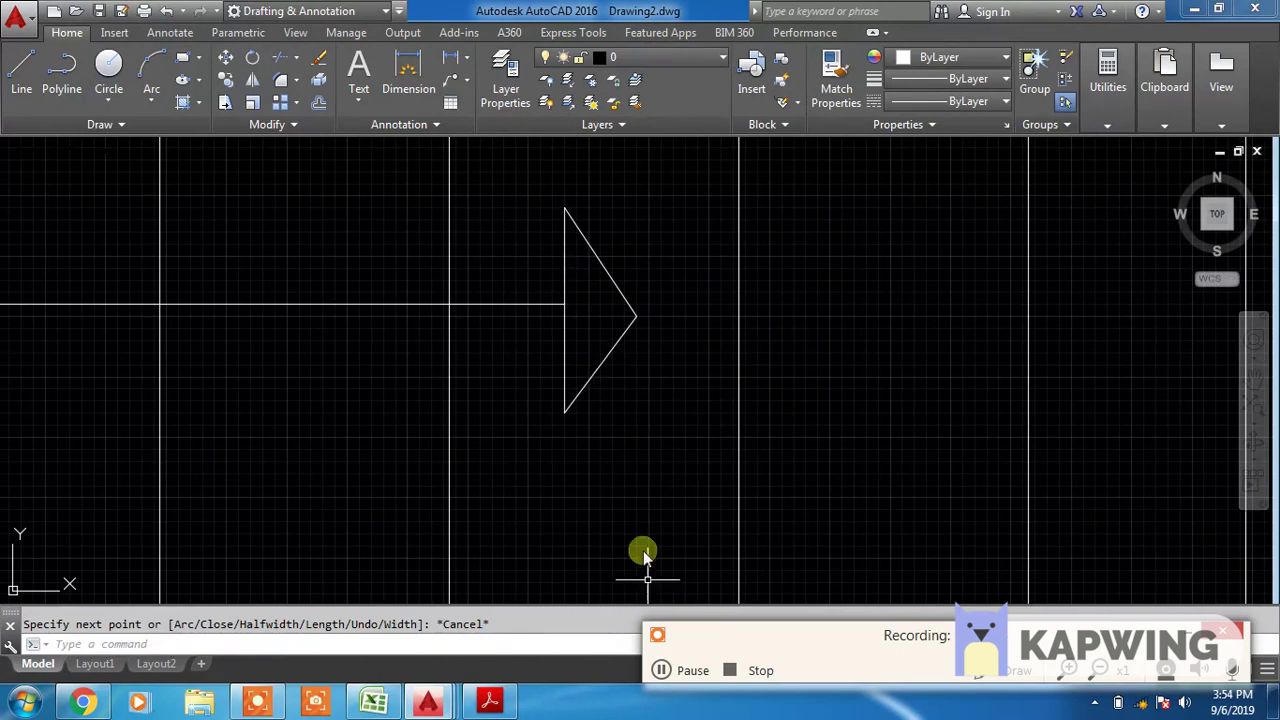
pyautogui.click(668, 672)
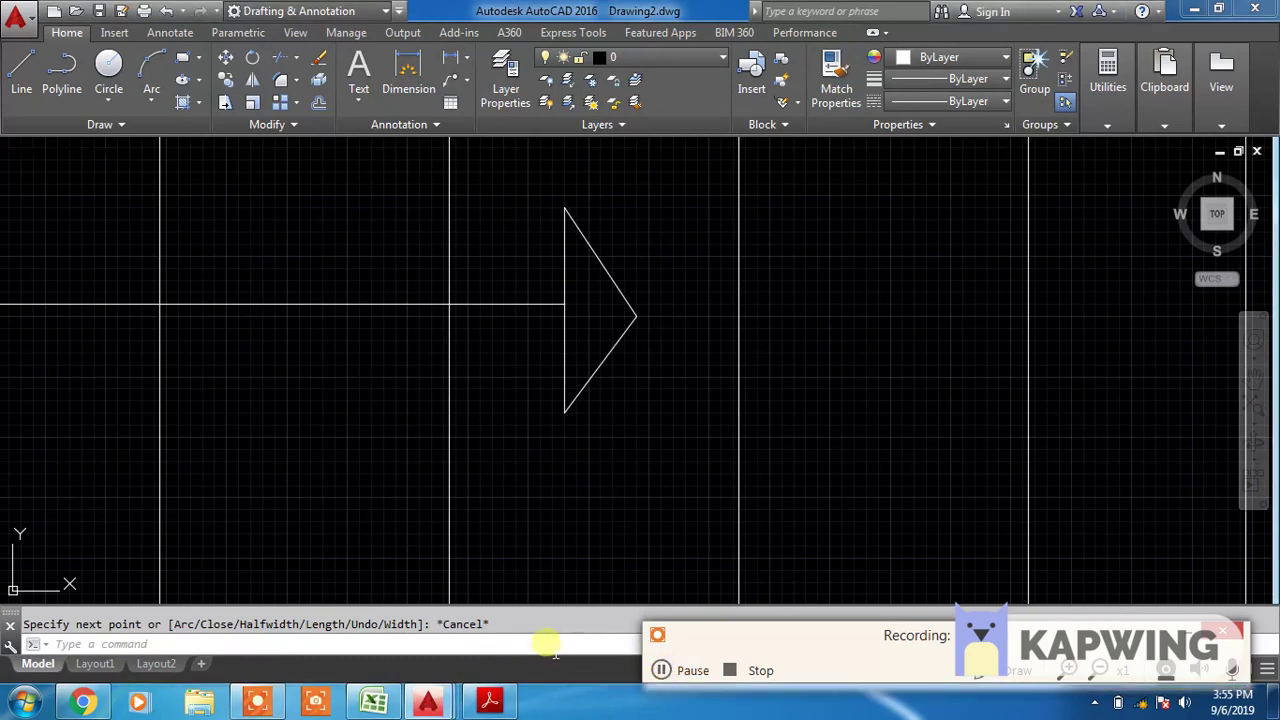
# Fill the triangular arrowhead solid using the SOLID command
pyautogui.write('sol')
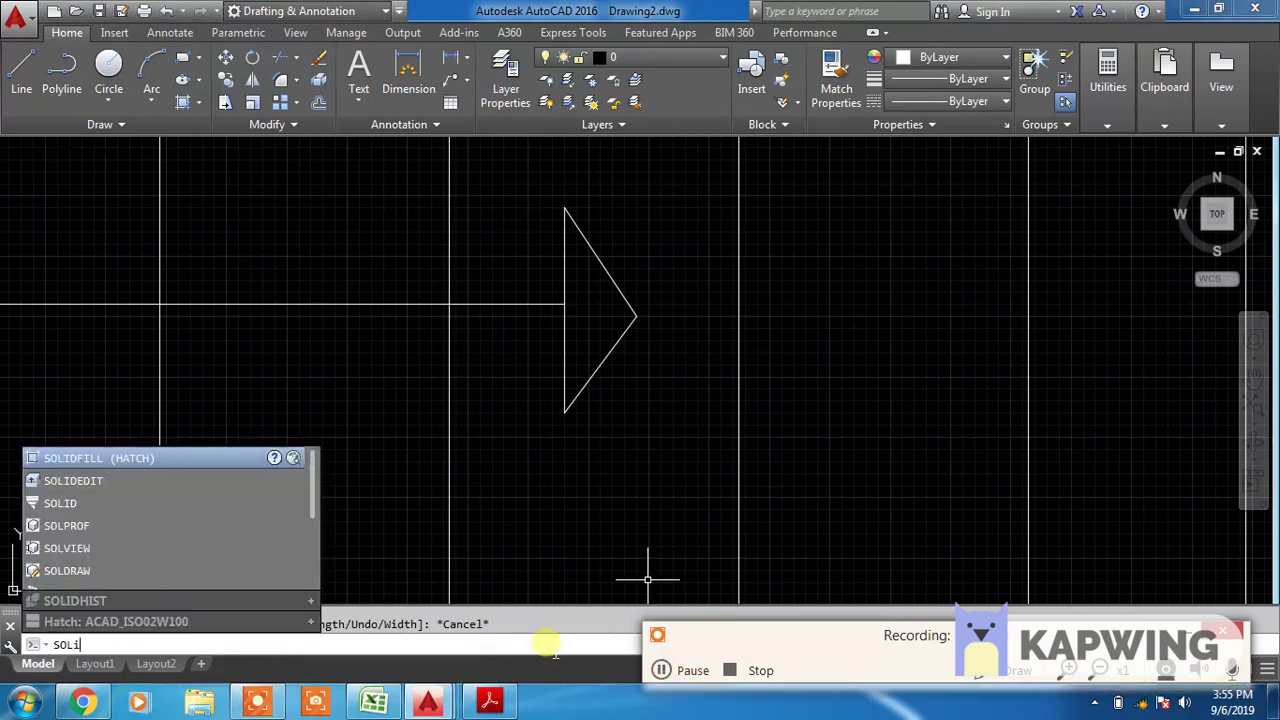
pyautogui.write('i')
pyautogui.press('Return')
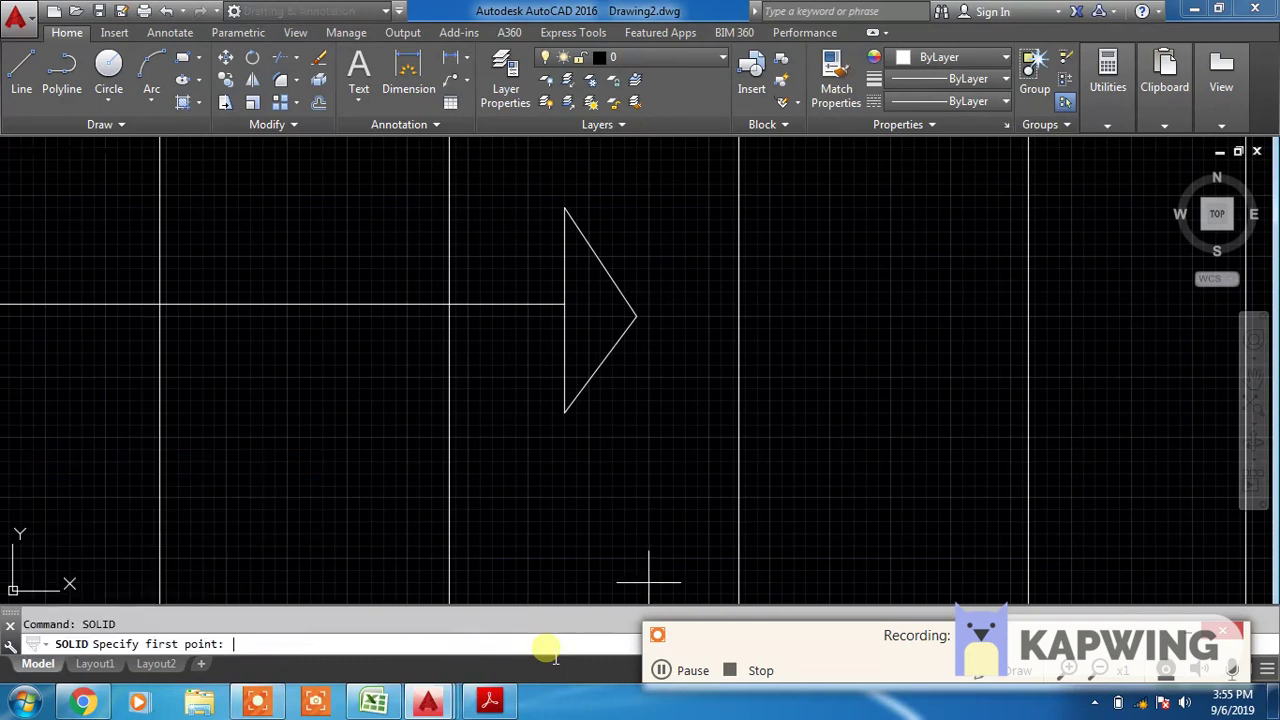
pyautogui.click(564, 410)
pyautogui.click(636, 318)
pyautogui.click(564, 410)
pyautogui.click(564, 208)
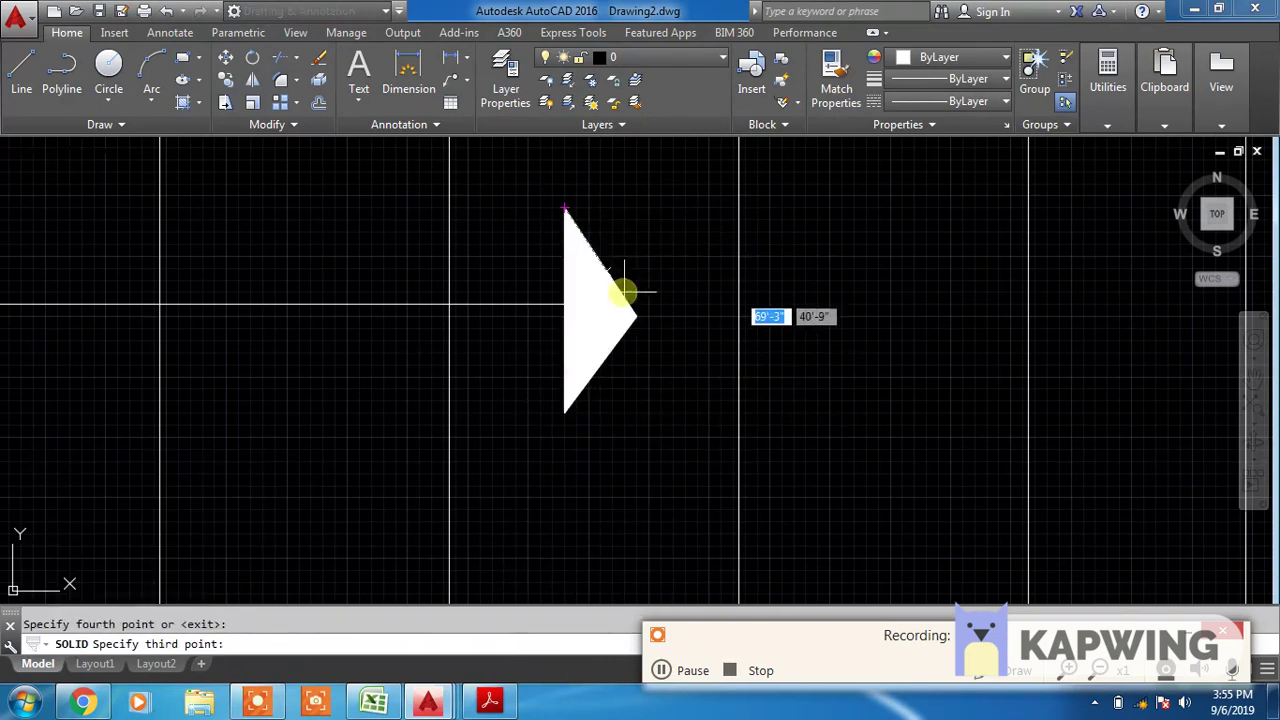
pyautogui.press('Escape')
# Zoom and pan out to show the whole floor plan centred on the living room
pyautogui.scroll(-3, 620, 405)
pyautogui.scroll(-2, 625, 430)
pyautogui.moveTo(626, 437); pyautogui.dragTo(627, 287, button='middle')
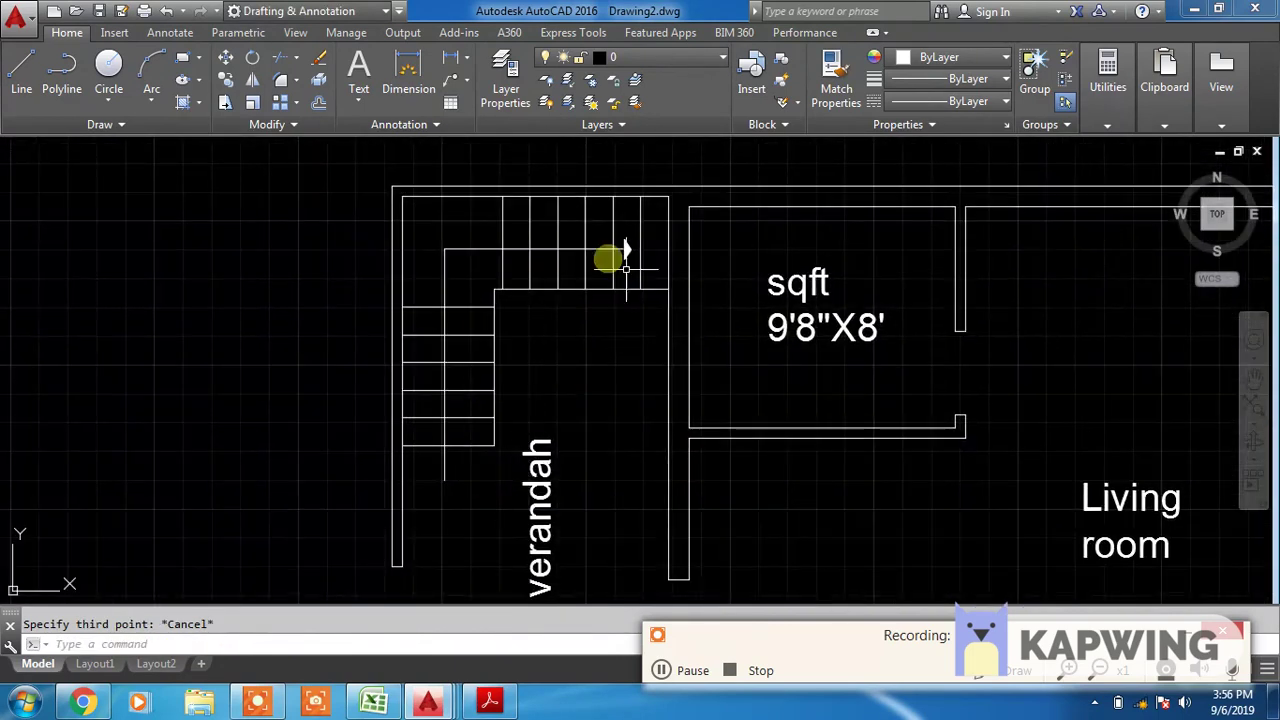
pyautogui.scroll(-2, 597, 400)
pyautogui.scroll(-2, 615, 427)
pyautogui.moveTo(640, 440); pyautogui.dragTo(571, 449, button='middle')
pyautogui.scroll(2, 729, 363)
pyautogui.moveTo(729, 363)
pyautogui.mouseDown(button='middle')
pyautogui.moveTo(693, 399)
pyautogui.moveTo(656, 409)
pyautogui.mouseUp(button='middle')
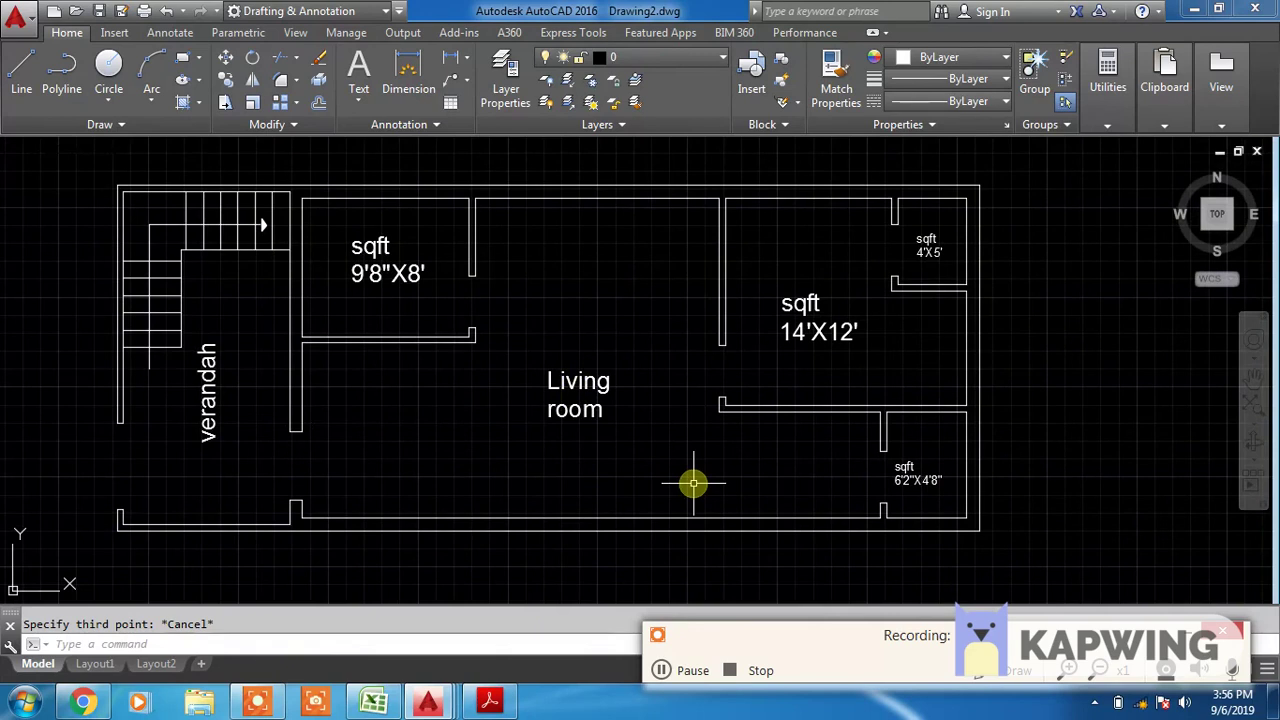
# Start an AREA measurement and trace the living room's left and upper wall corners
pyautogui.write('AA')
pyautogui.press('Return')
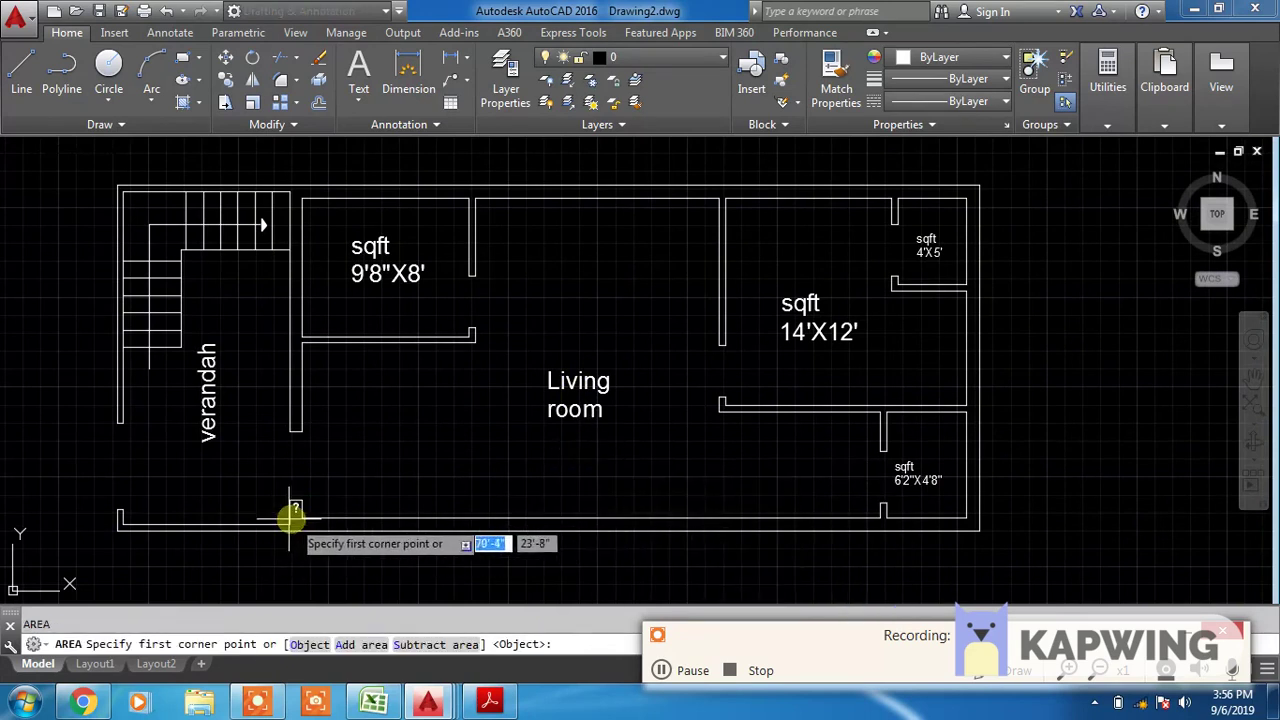
pyautogui.scroll(2, 291, 517)
pyautogui.click(291, 517)
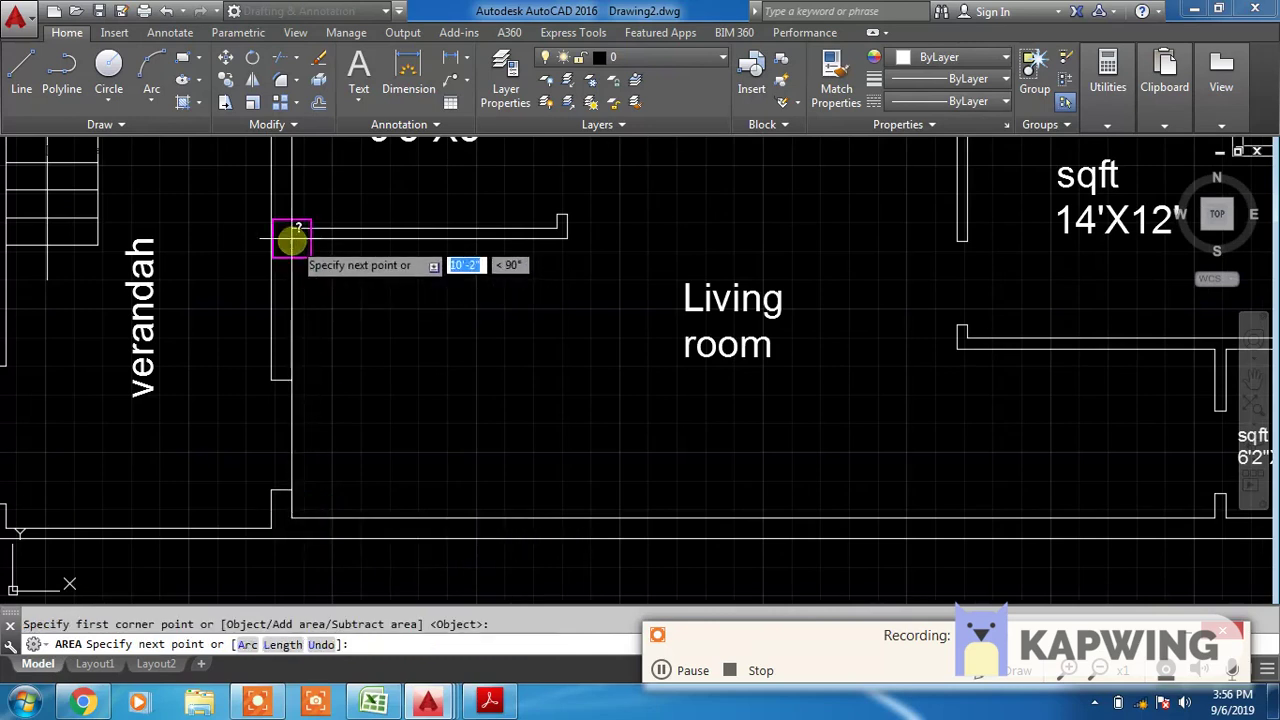
pyautogui.click(291, 238)
pyautogui.click(563, 238)
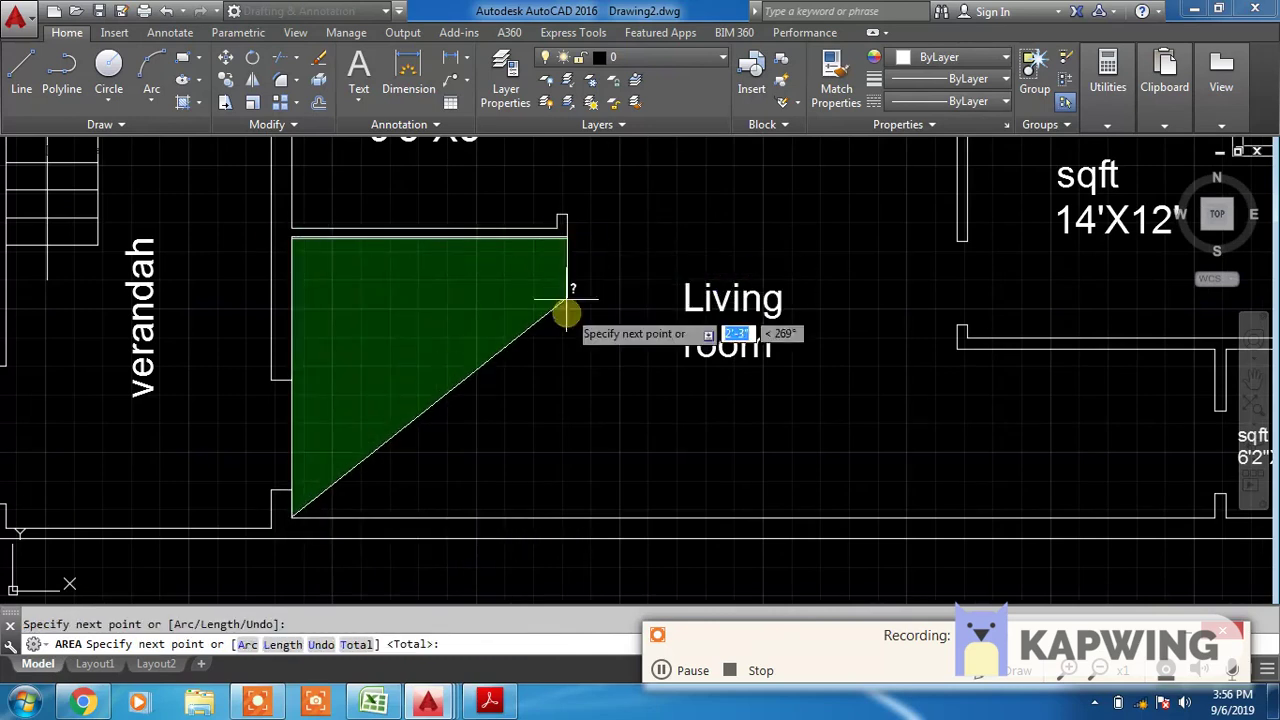
pyautogui.scroll(-3, 565, 330)
pyautogui.scroll(2, 568, 217)
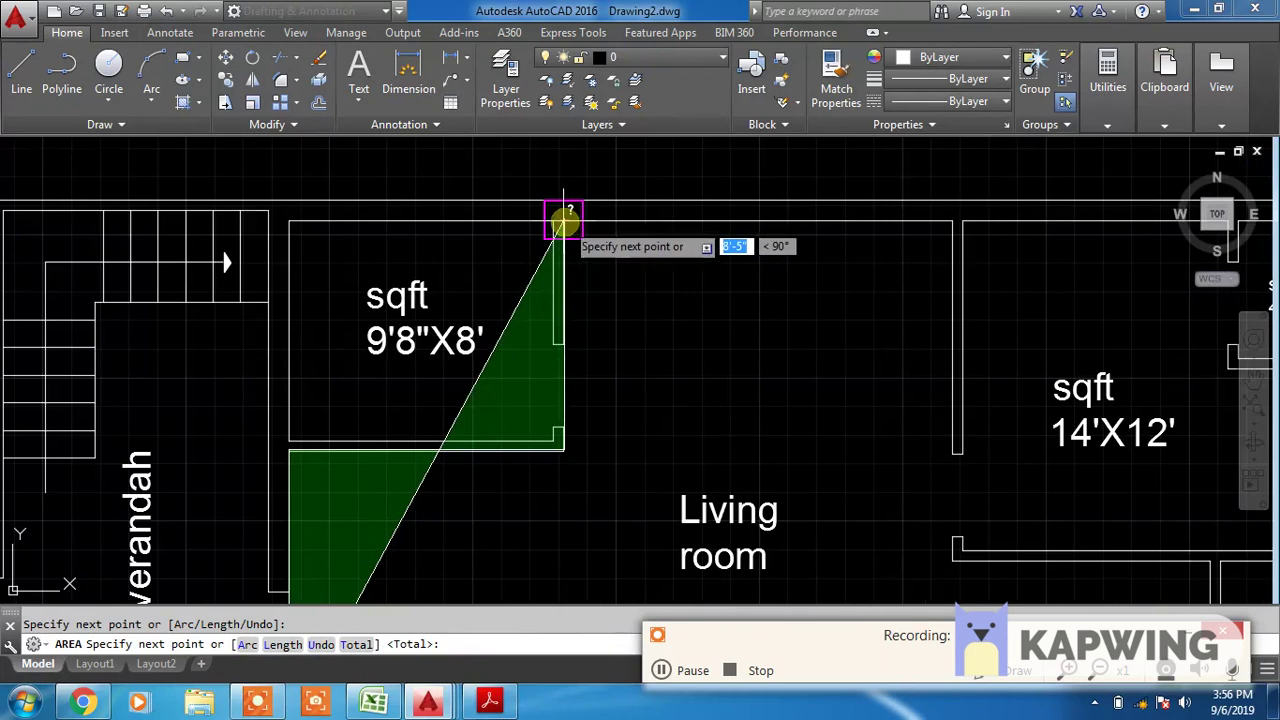
pyautogui.click(563, 216)
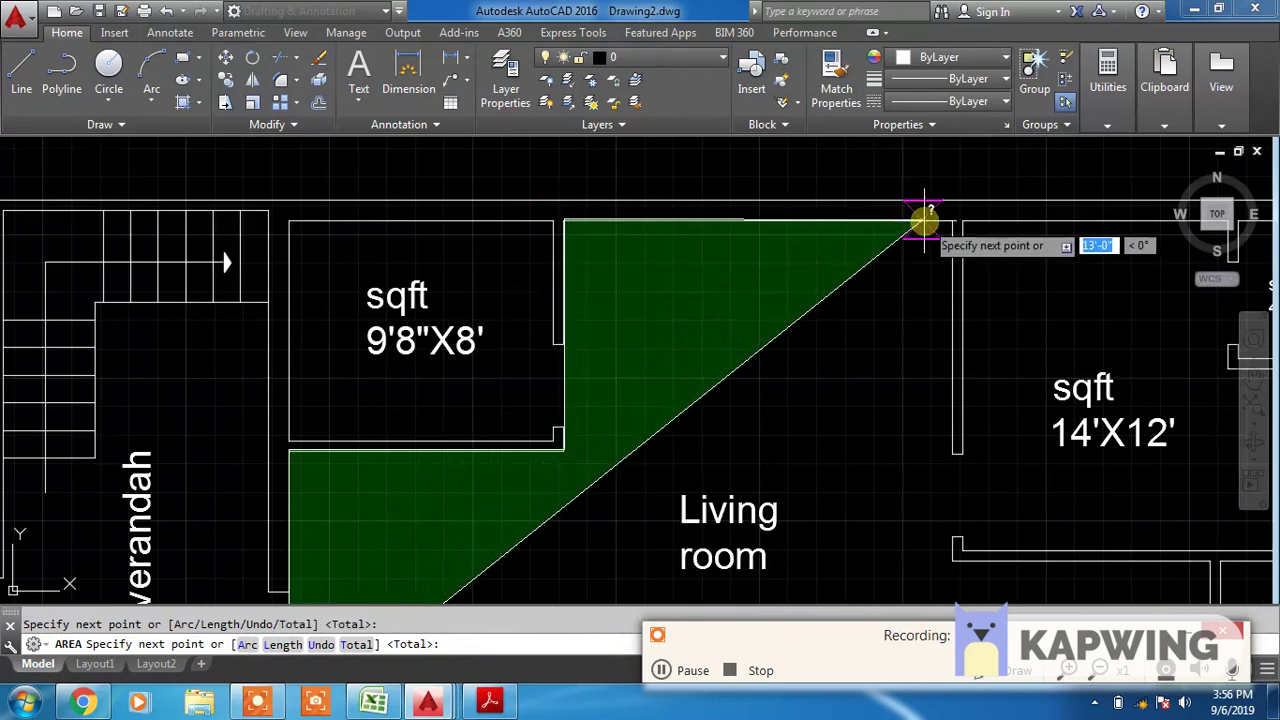
# Trace the remaining right-side corners, reporting 419.98 sq ft area and 104'-0" perimeter
pyautogui.click(950, 220)
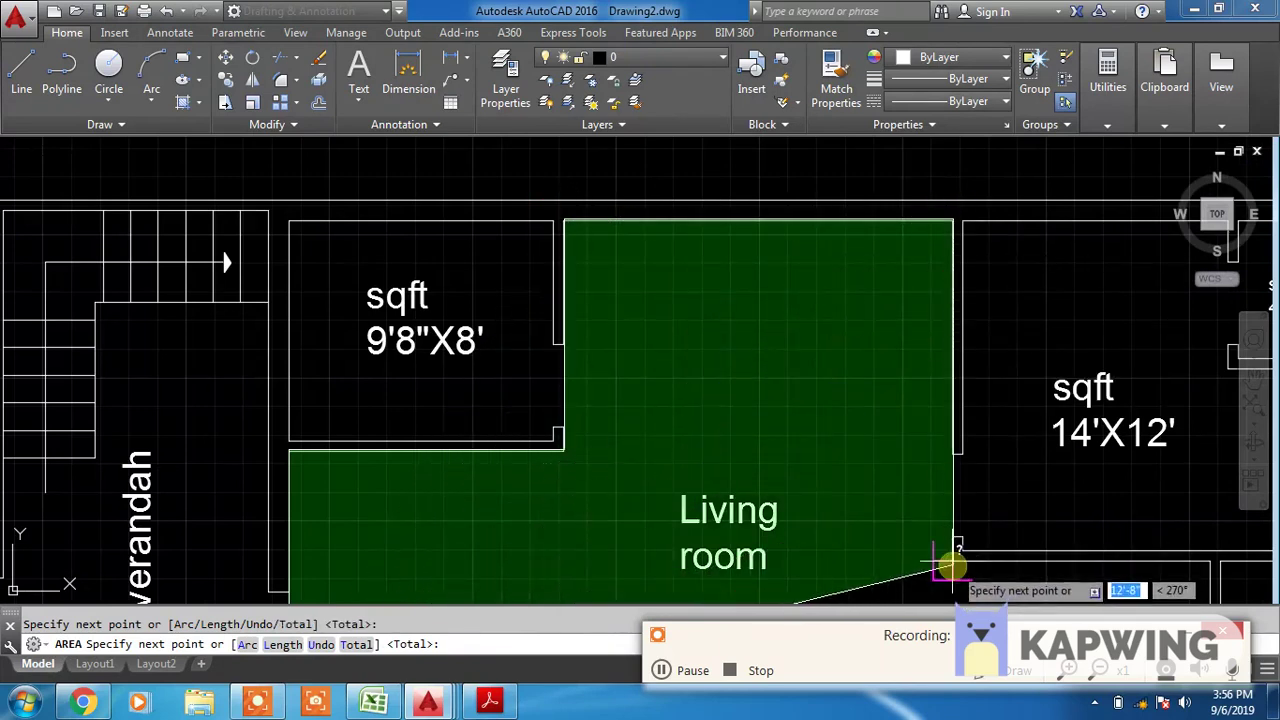
pyautogui.click(952, 562)
pyautogui.moveTo(914, 500); pyautogui.dragTo(889, 371, button='middle')
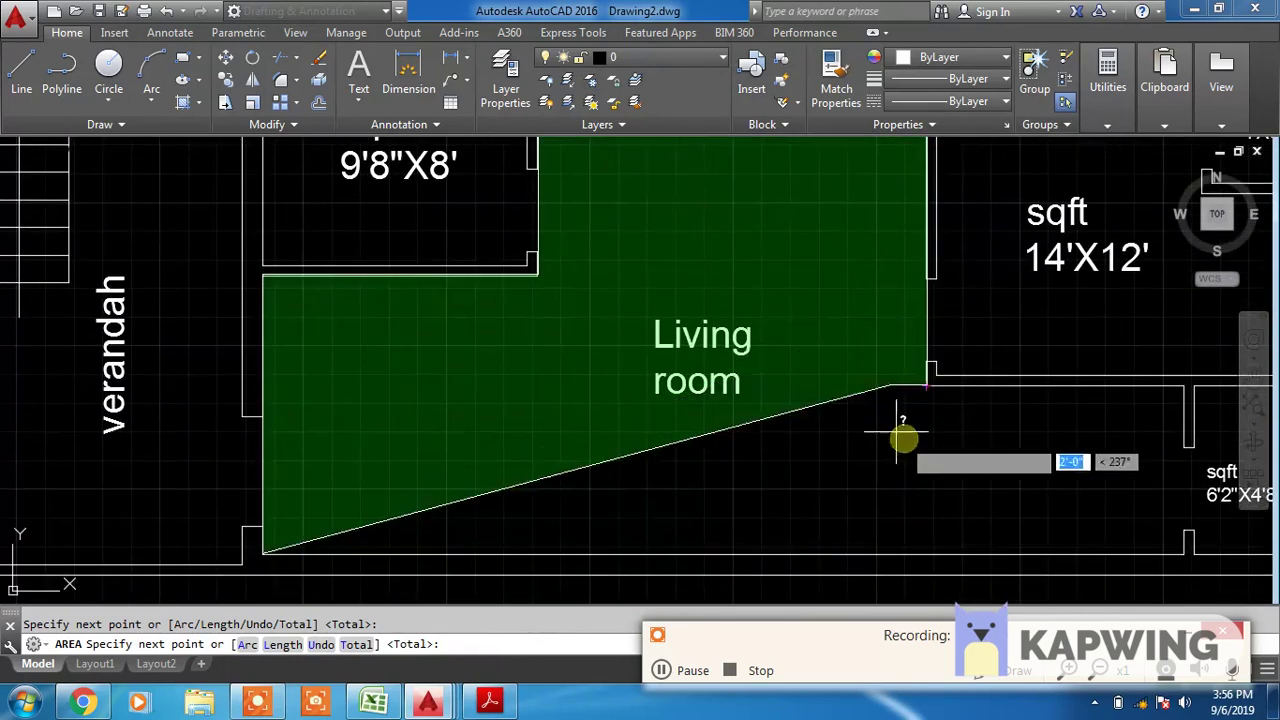
pyautogui.click(1183, 385)
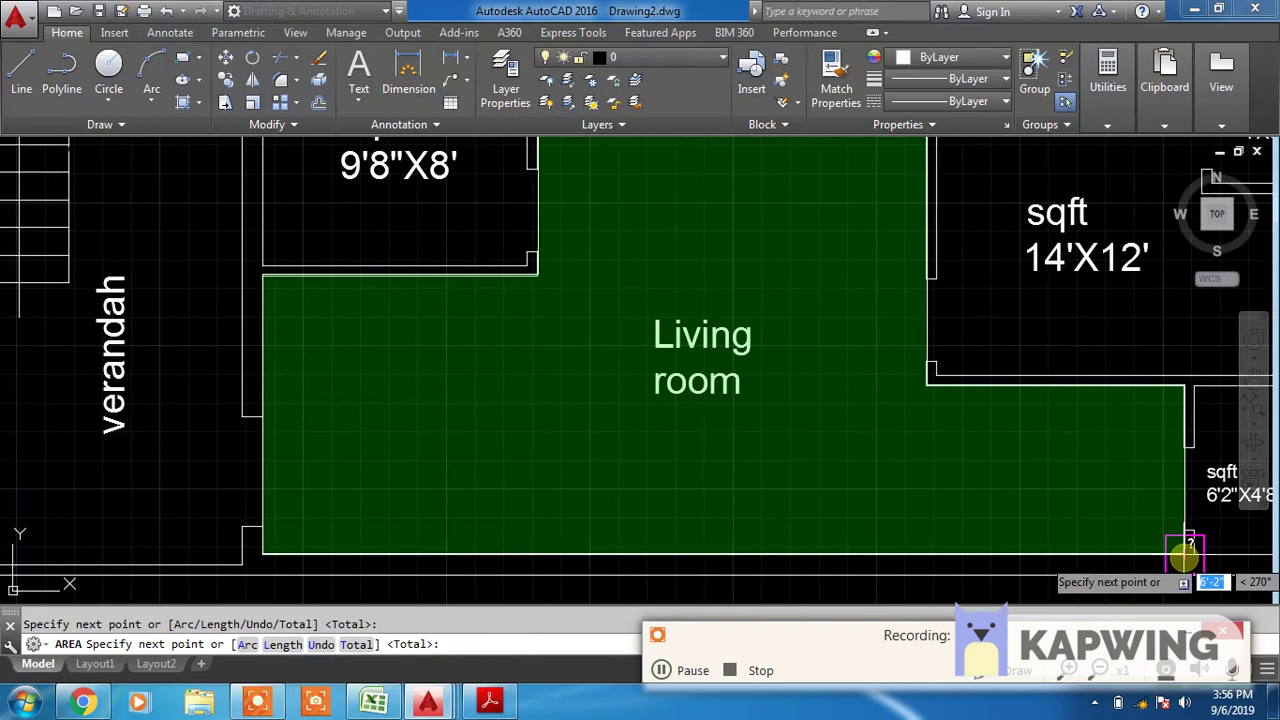
pyautogui.click(1185, 558)
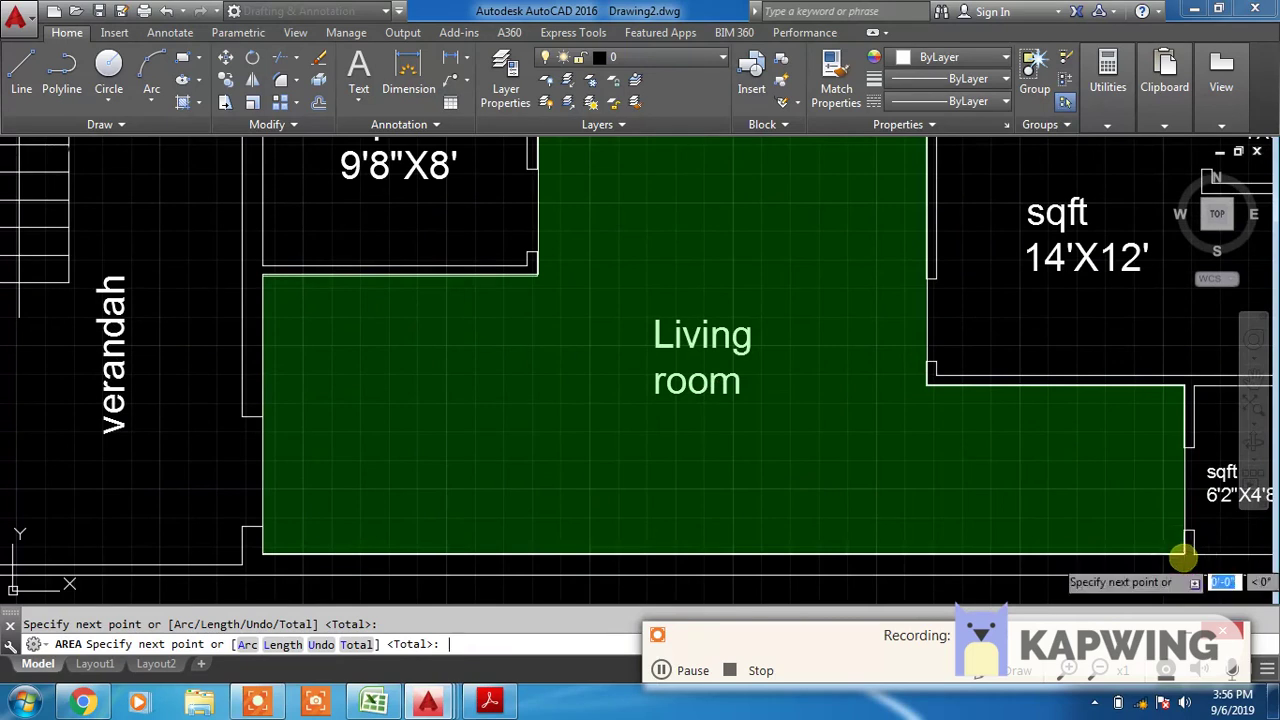
pyautogui.press('Return')
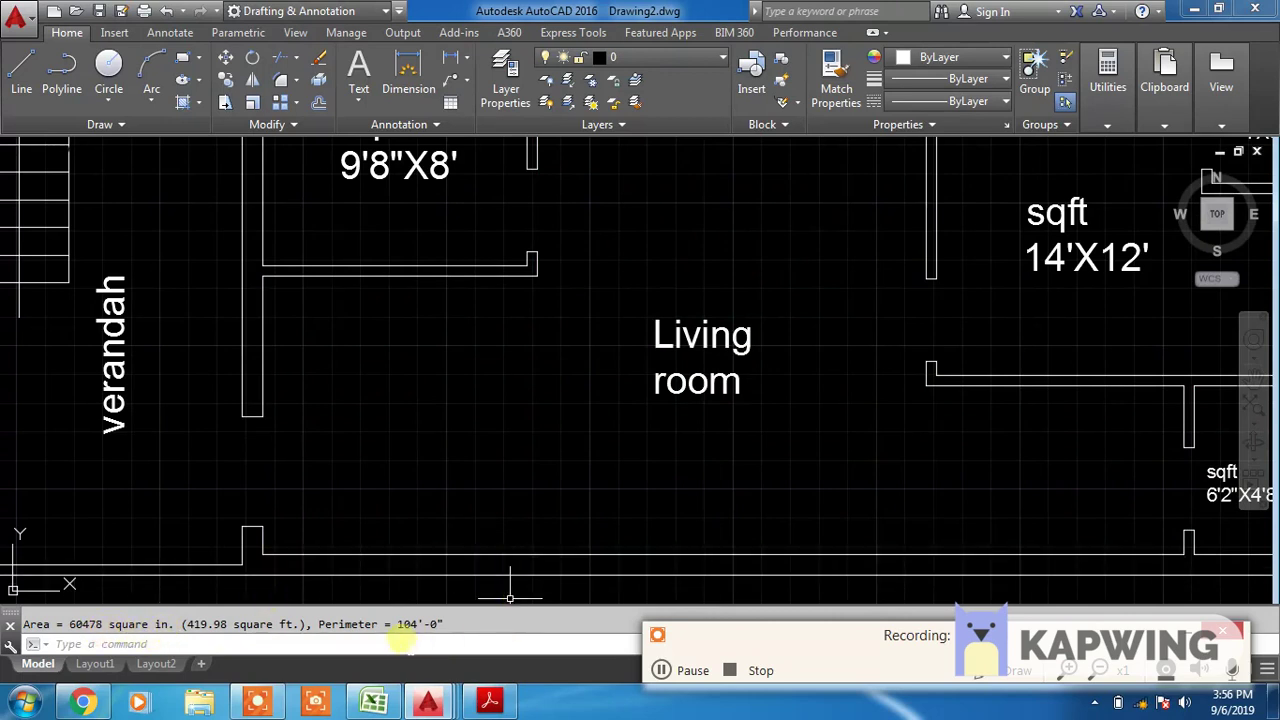
# Edit the Living room label to add a new line reading 104' Area below 'room'
pyautogui.click(710, 340)
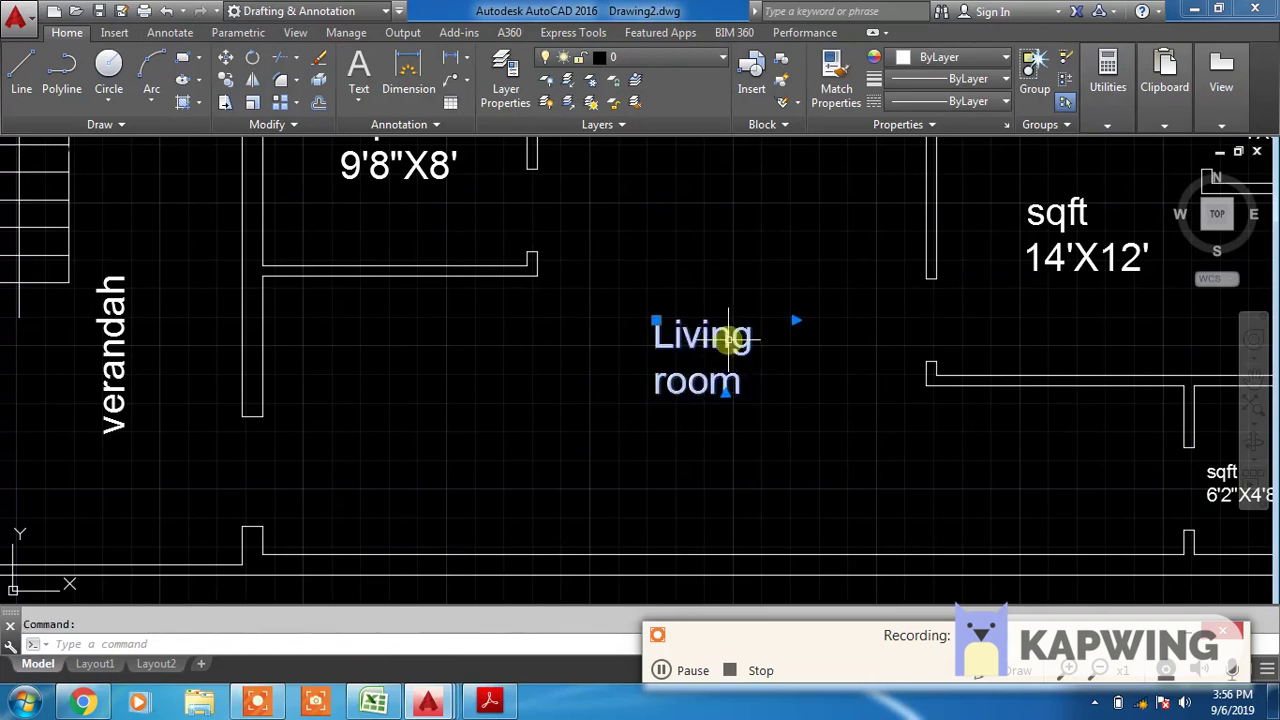
pyautogui.press('Escape')
pyautogui.press('Return')
pyautogui.click(723, 358)
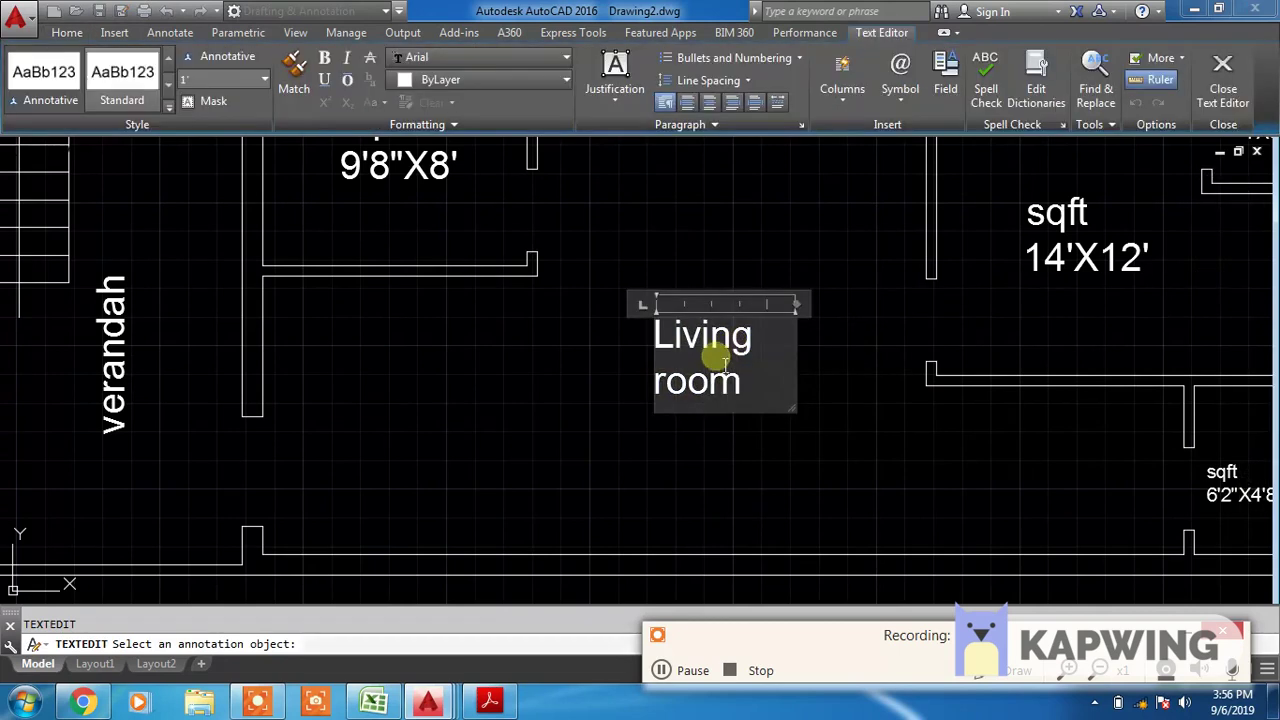
pyautogui.click(748, 400)
pyautogui.press('Return')
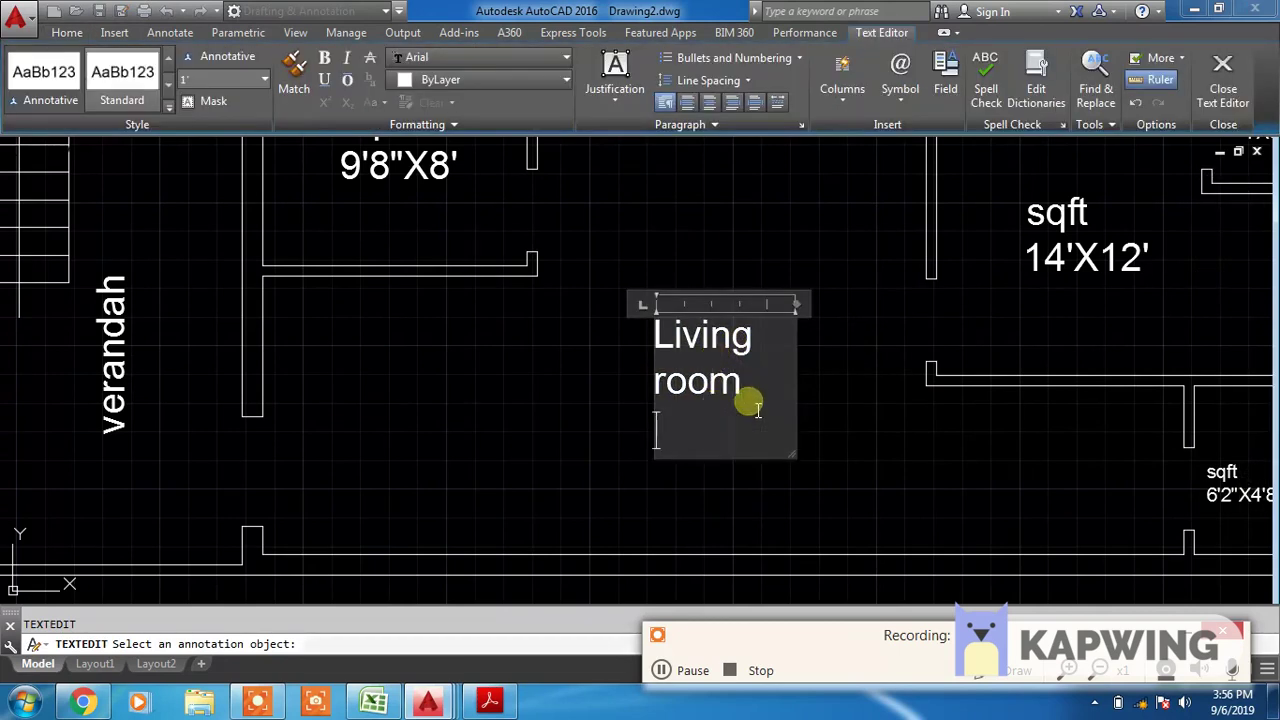
pyautogui.write("104' a")
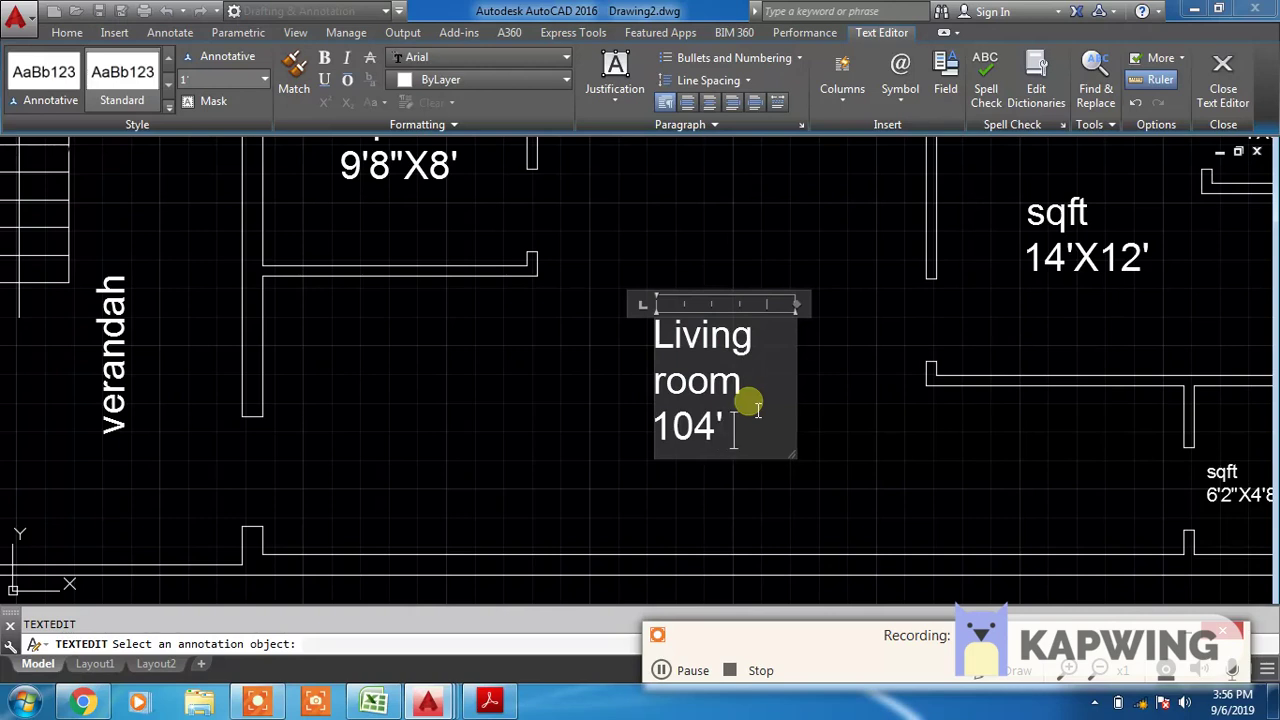
pyautogui.write('rea')
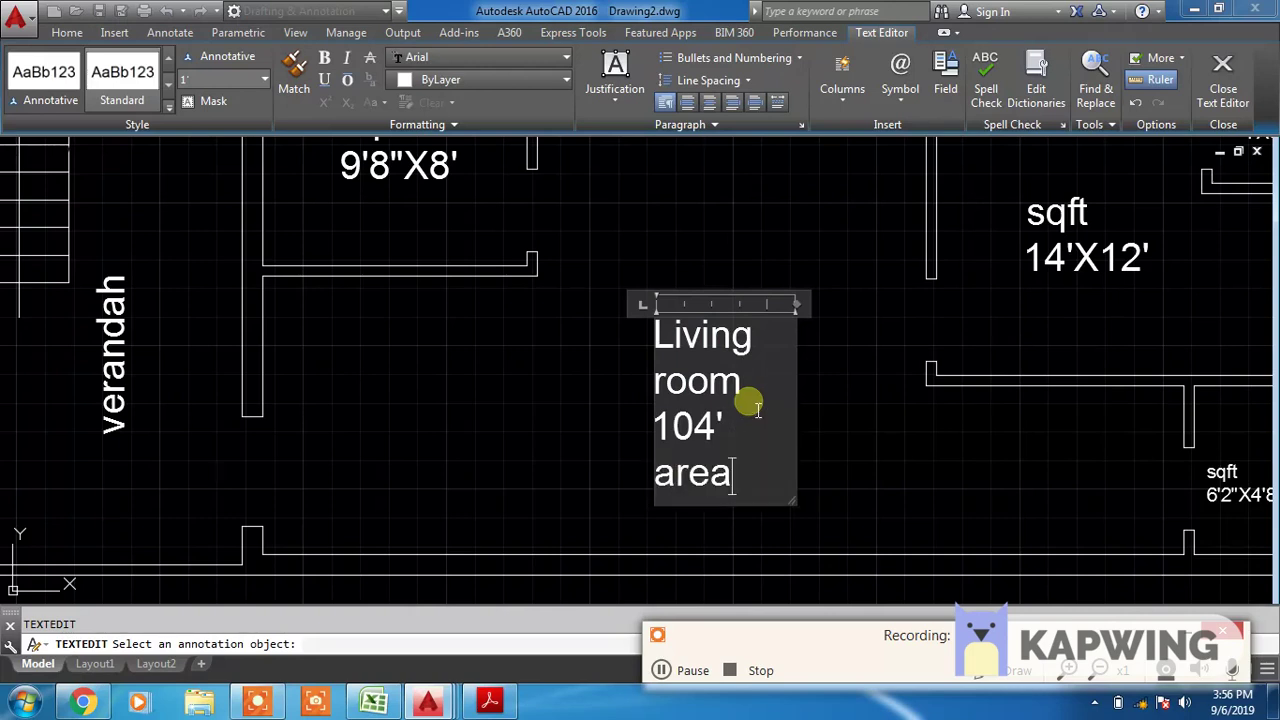
pyautogui.click(676, 477)
pyautogui.press('BackSpace')
pyautogui.write('A')
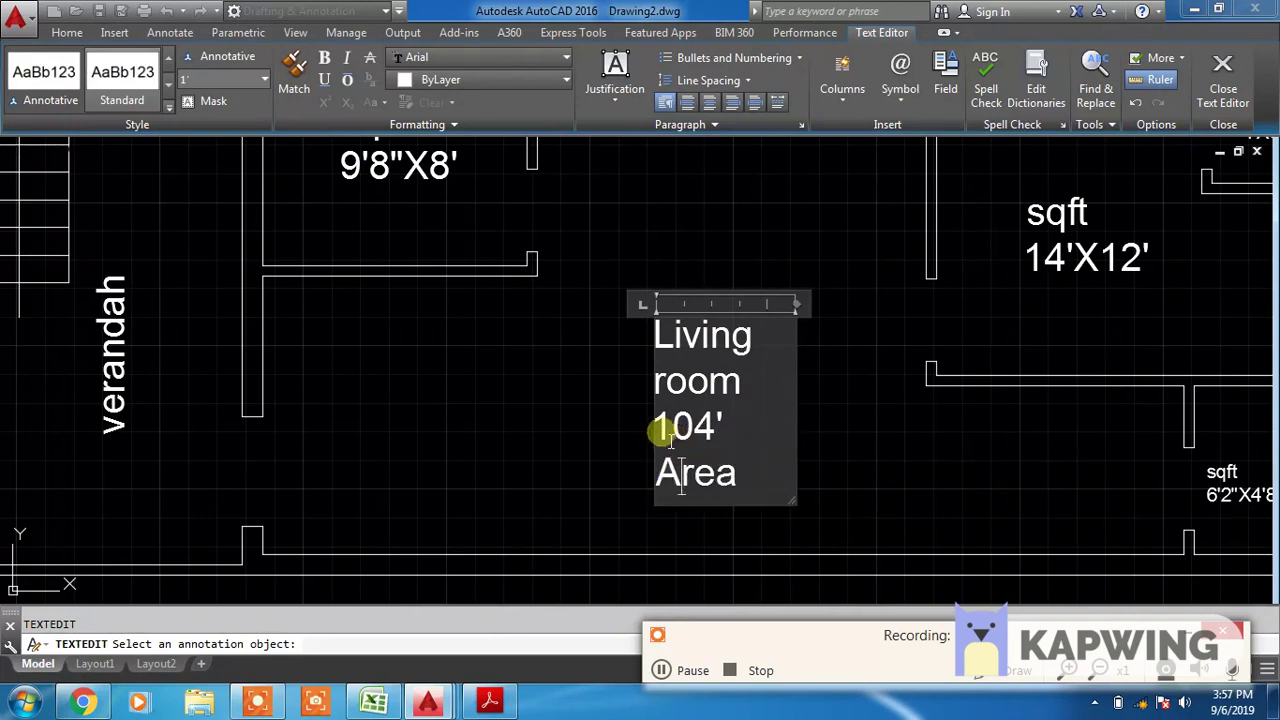
pyautogui.click(846, 438)
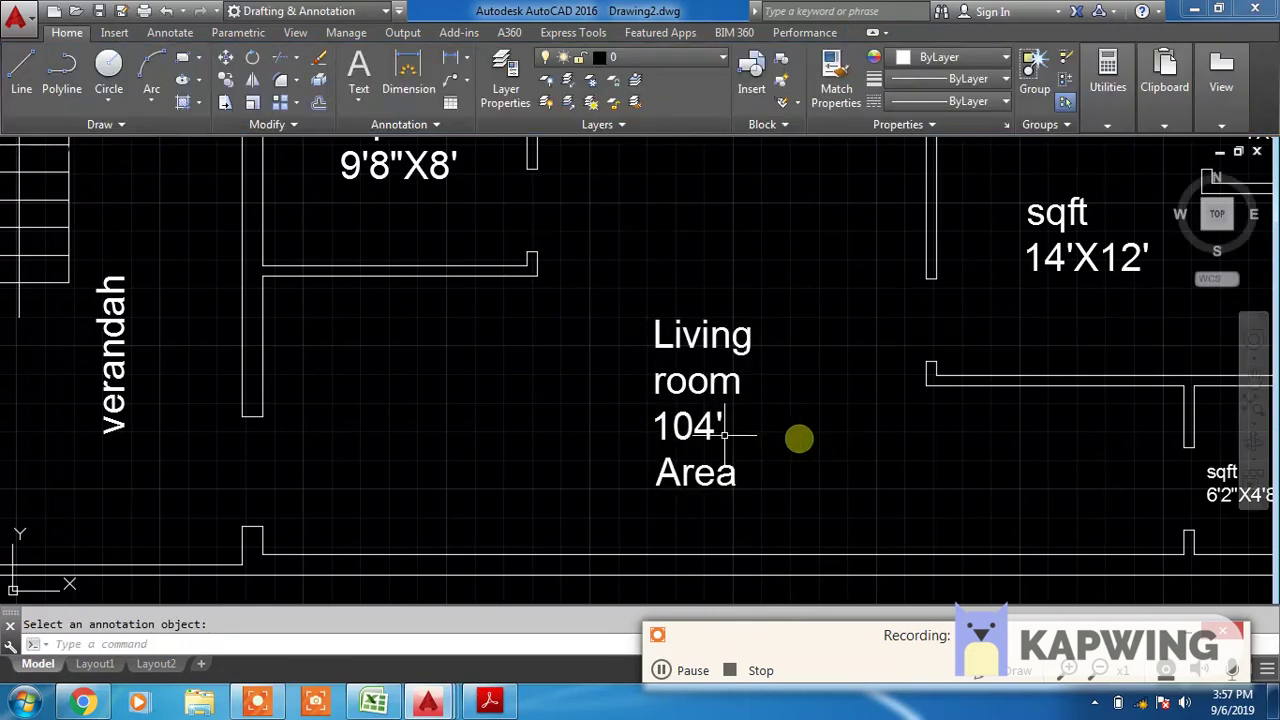
# Widen the Living room label so it wraps as 'Living room' over '104' Area', then view the whole plan
pyautogui.click(706, 337)
pyautogui.moveTo(797, 303); pyautogui.dragTo(889, 298)
pyautogui.click(920, 320)
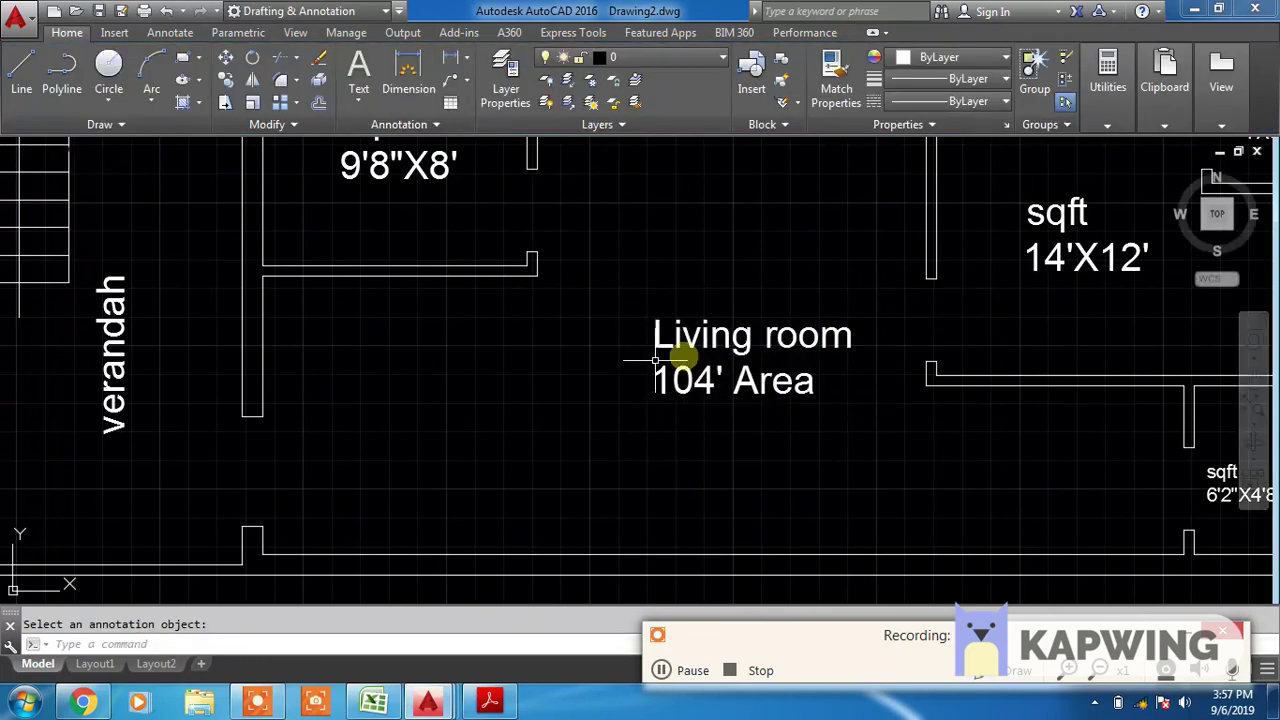
pyautogui.scroll(-3, 655, 360)
pyautogui.moveTo(749, 406); pyautogui.dragTo(706, 400, button='middle')
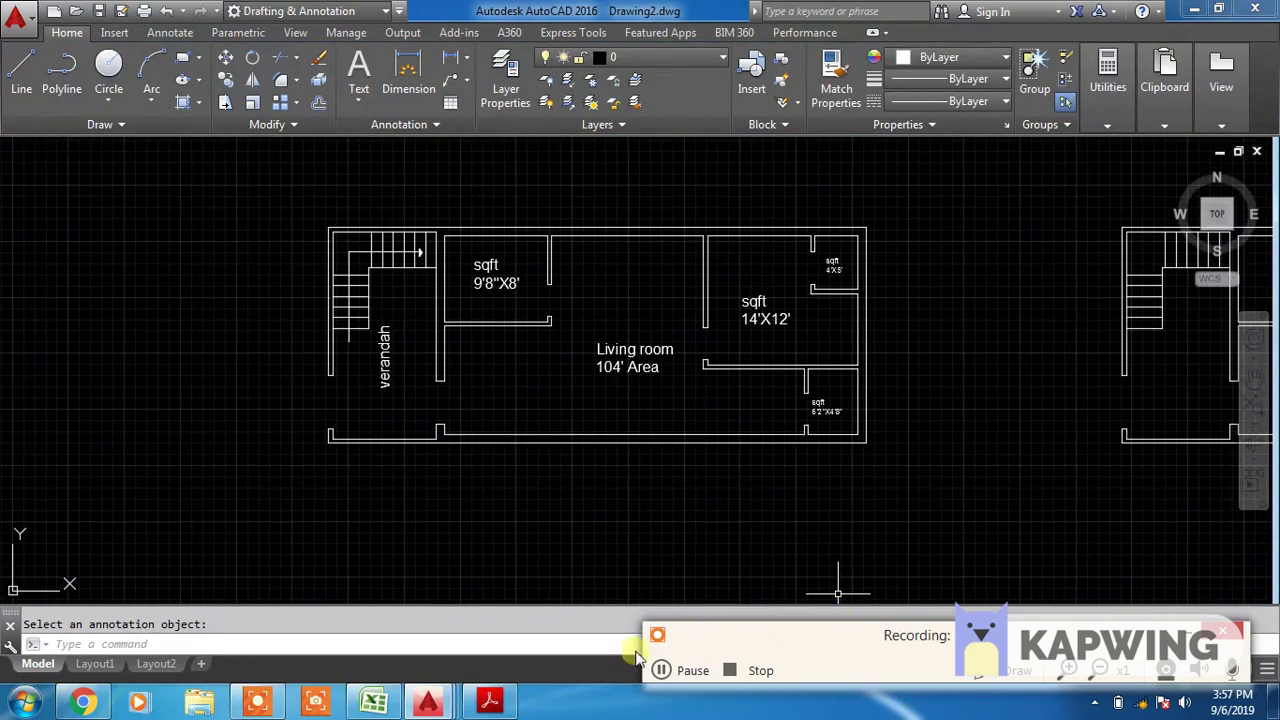
pyautogui.click(664, 672)
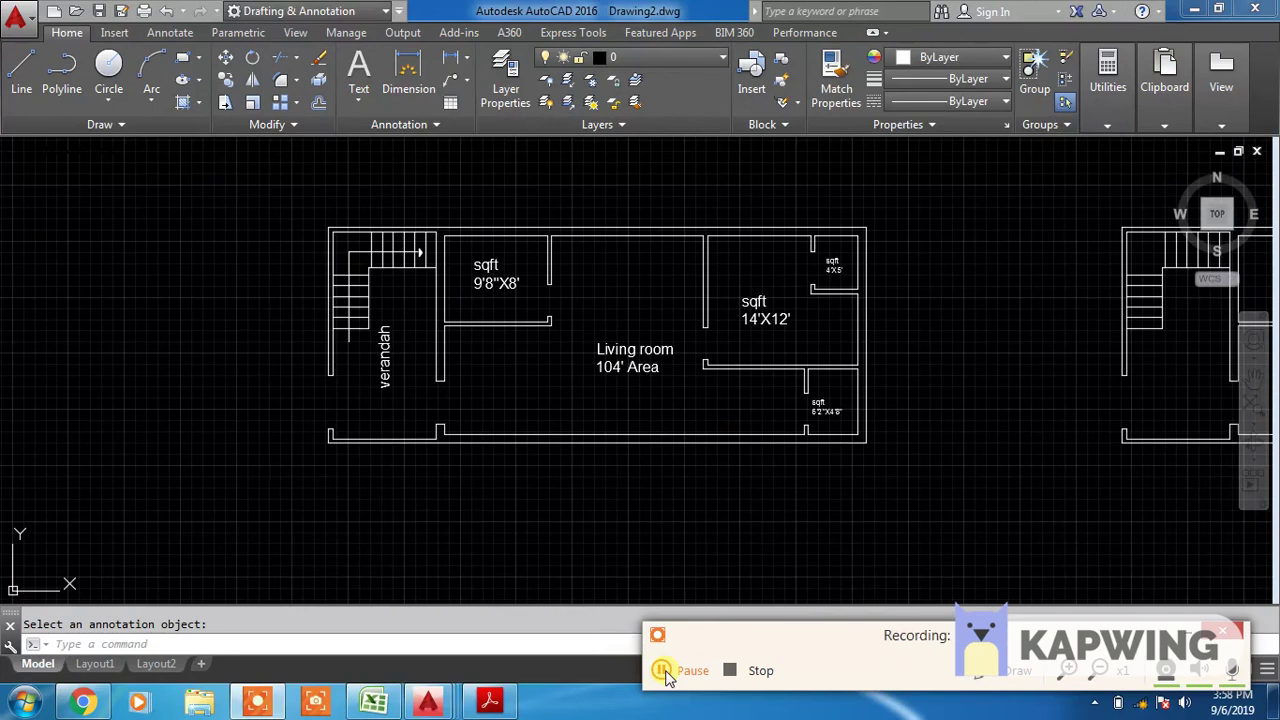